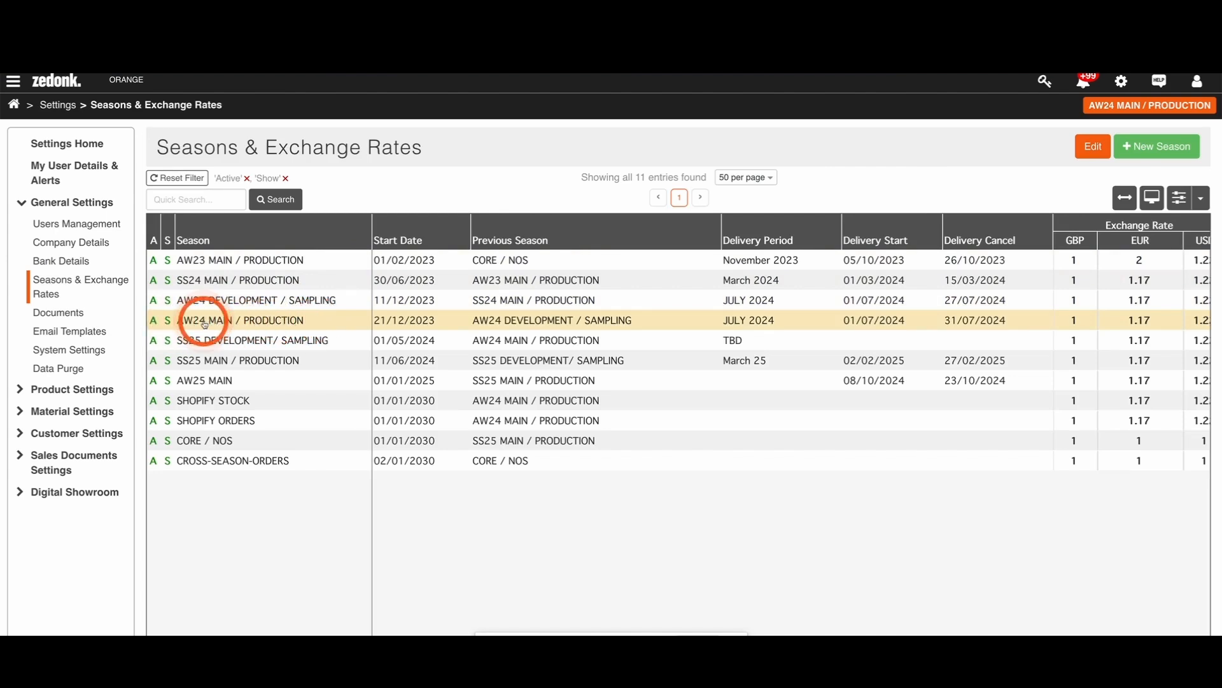
Step: Open product SH-0827456 COTTON MULTI from the AW24 MAIN / PRODUCTION product costings and examine its season-by-season versions and prices
{"action": "left_click", "coordinate": [14, 106]}
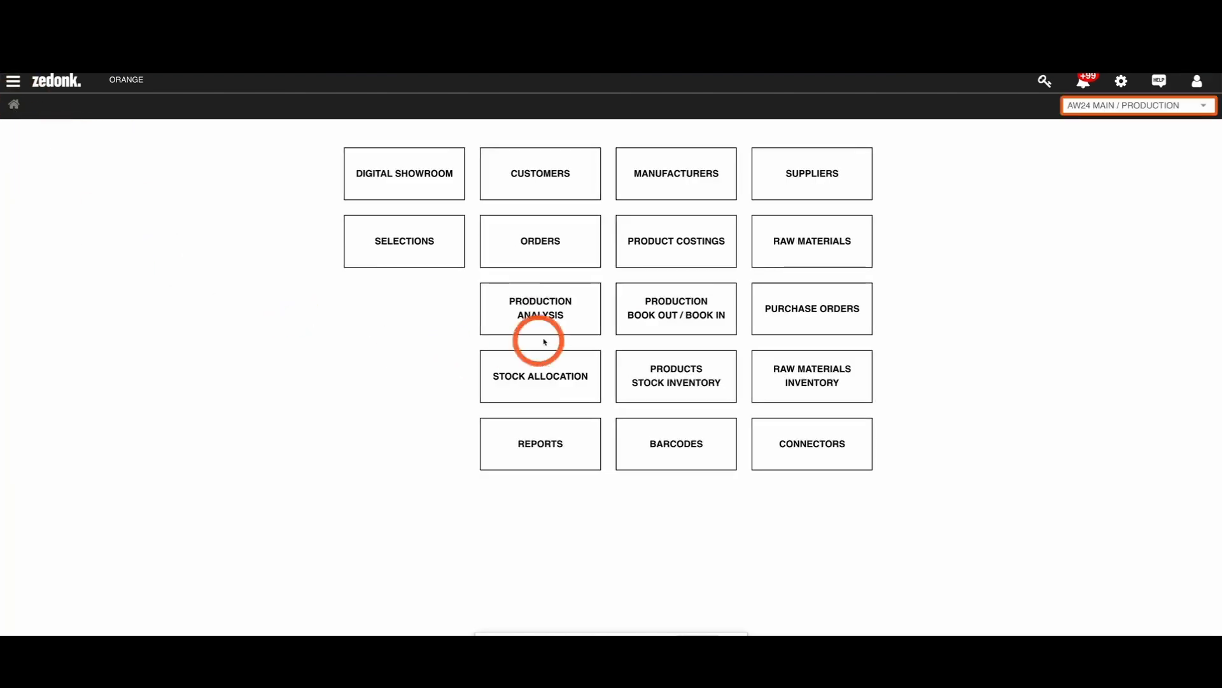
{"action": "left_click", "coordinate": [644, 256]}
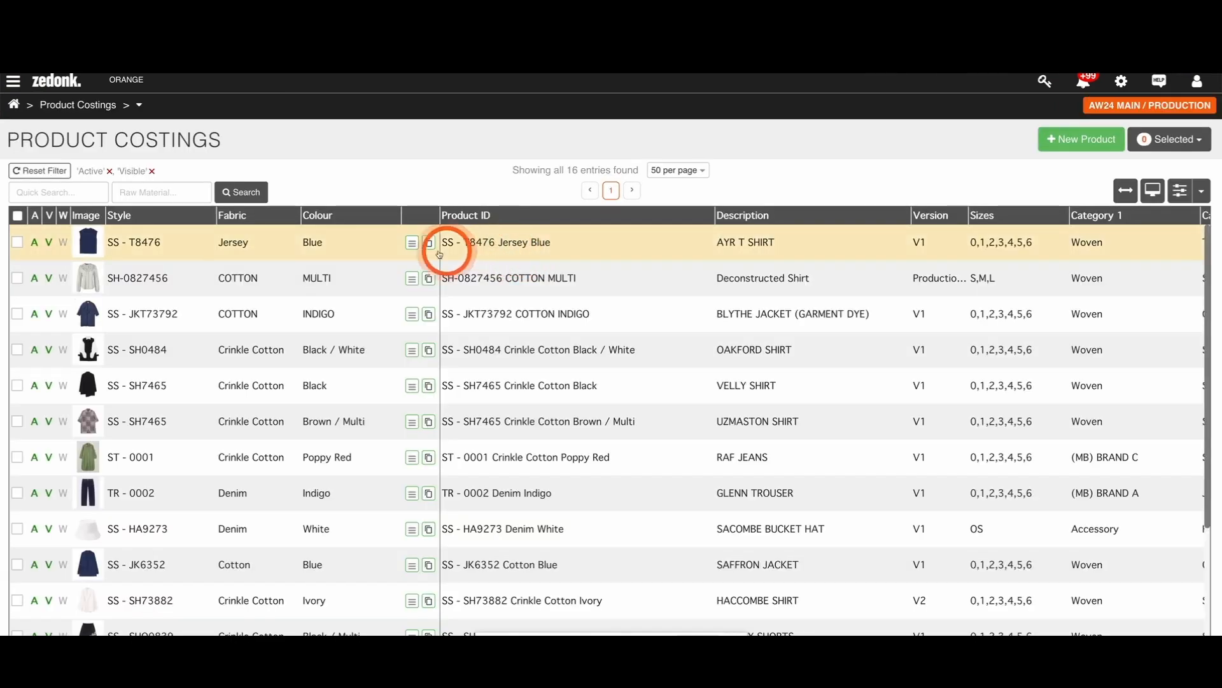
{"action": "left_click", "coordinate": [230, 283]}
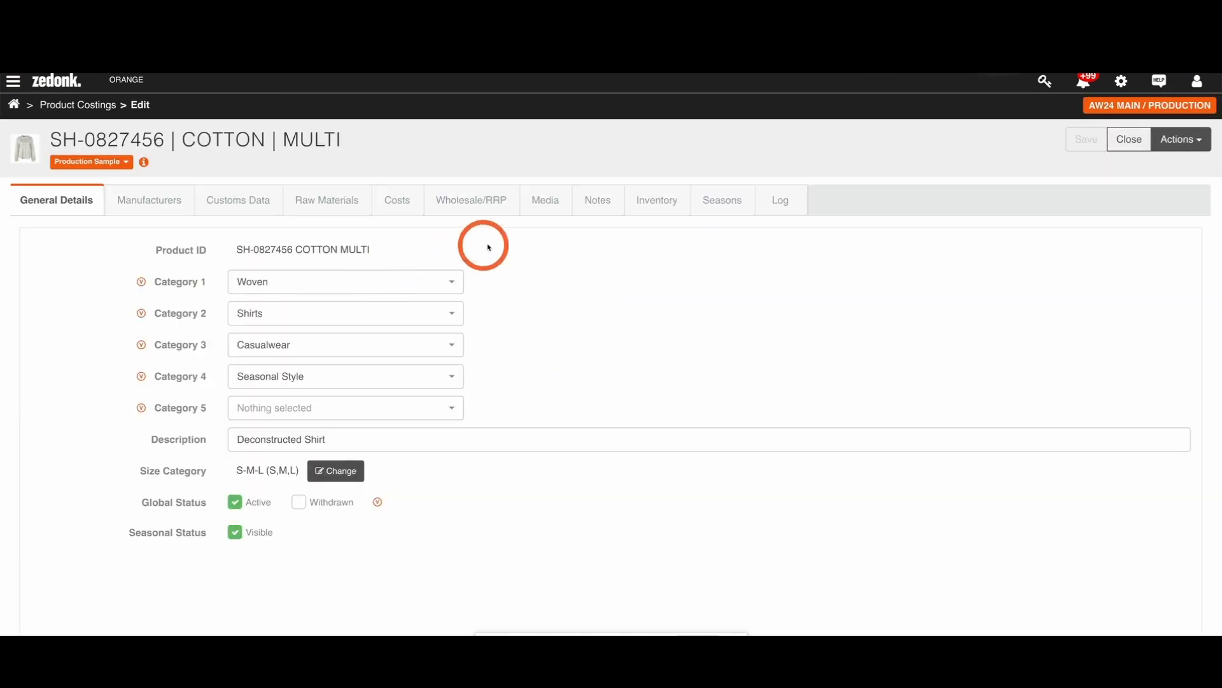
{"action": "left_click", "coordinate": [708, 200]}
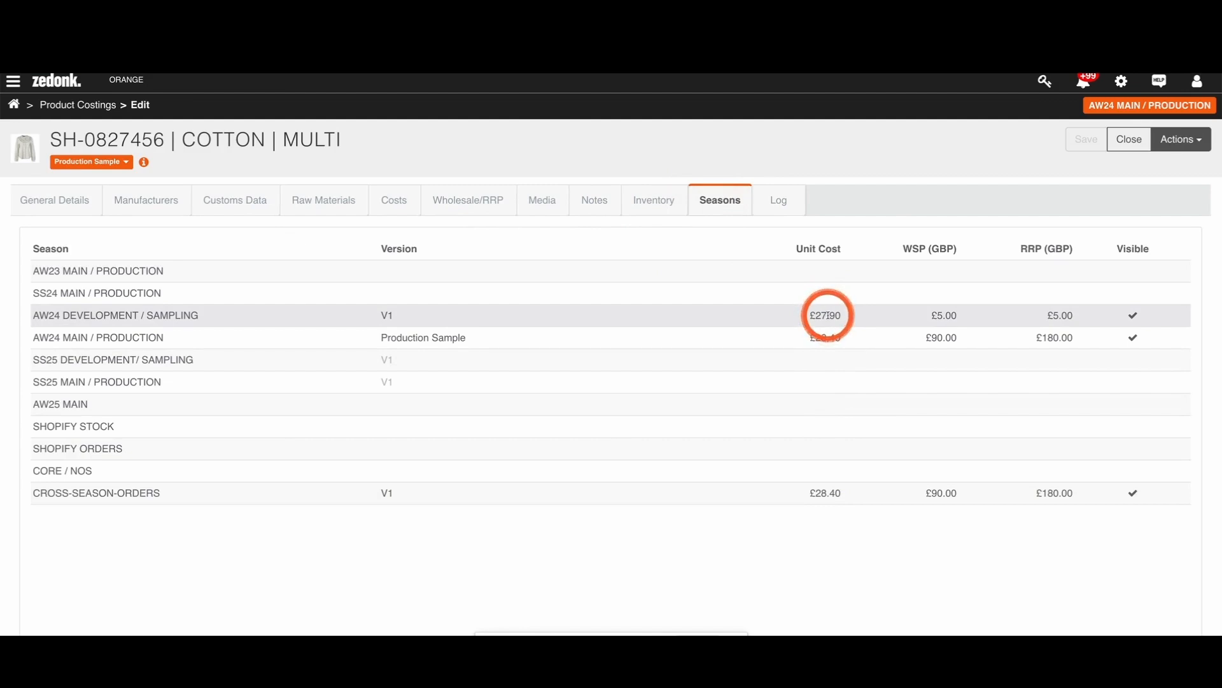
Step: Open the Seasons & Exchange Rates settings and examine the SHOPIFY ORDERS and SHOPIFY STOCK seasons
{"action": "left_click", "coordinate": [1121, 86]}
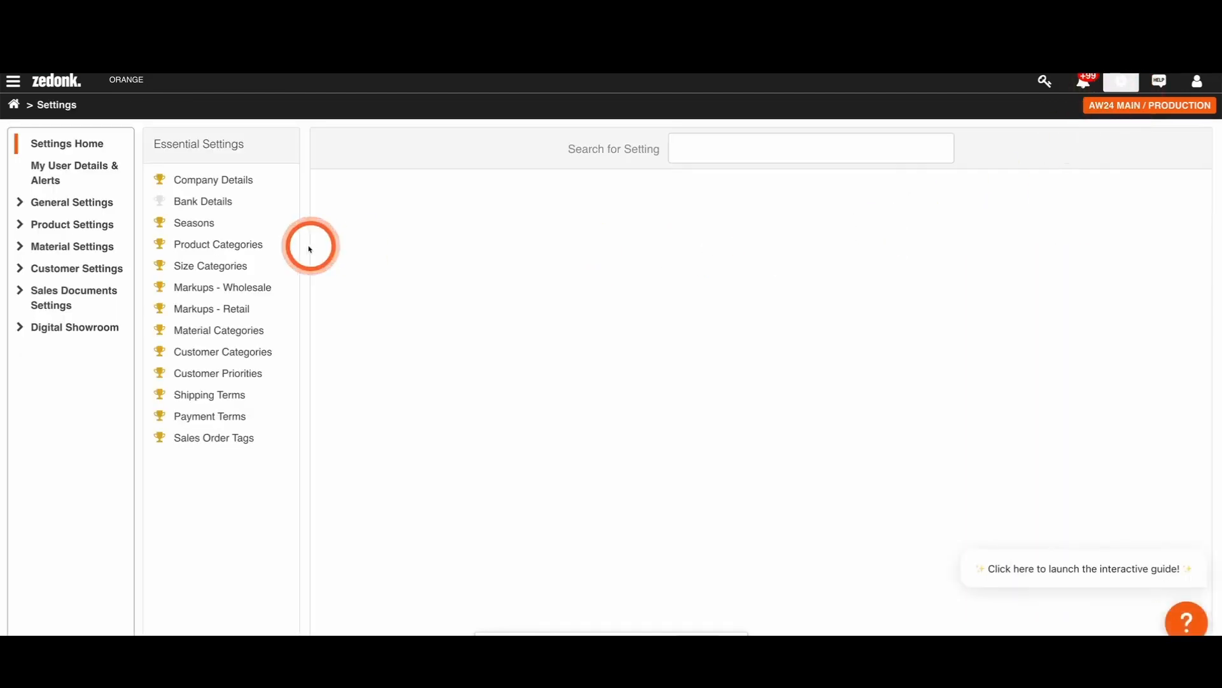
{"action": "left_click", "coordinate": [90, 204]}
{"action": "left_click", "coordinate": [78, 284]}
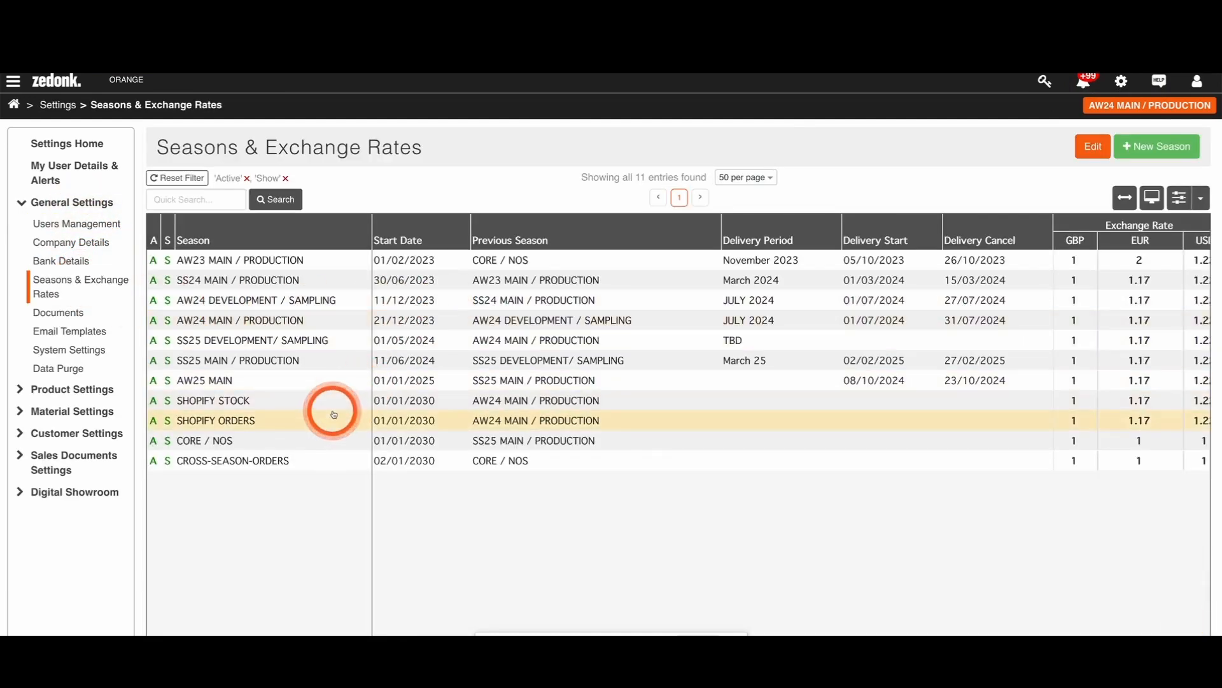
{"action": "left_click", "coordinate": [241, 421]}
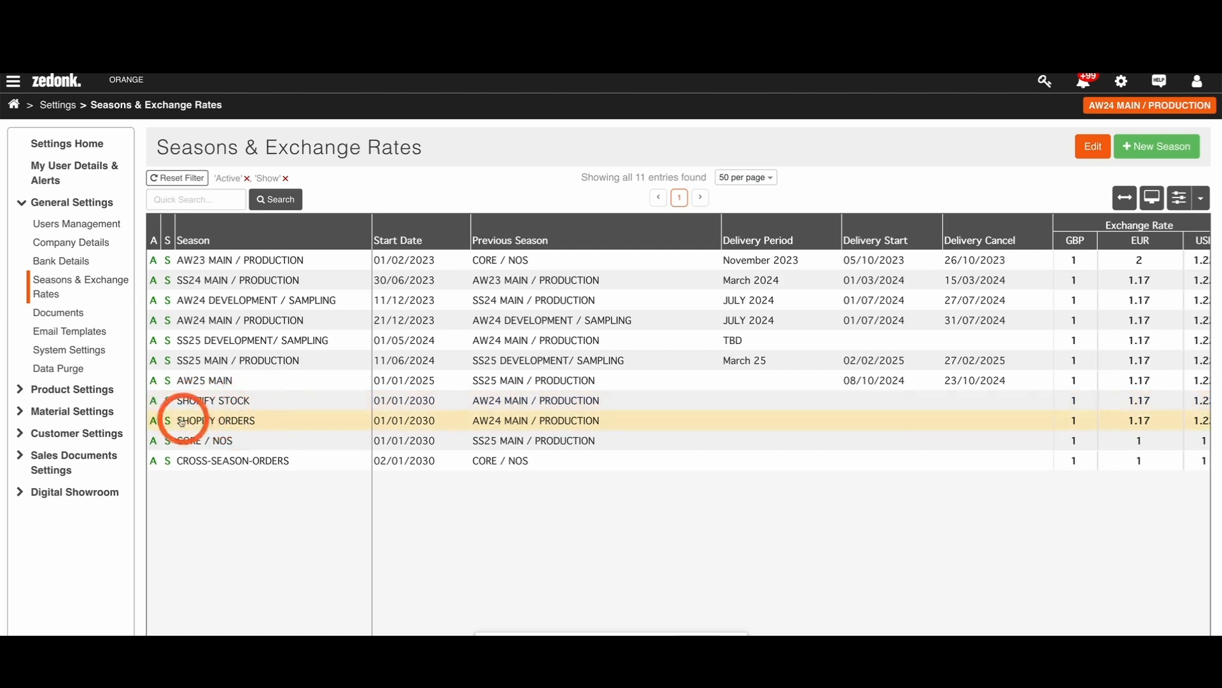
{"action": "left_click", "coordinate": [240, 408]}
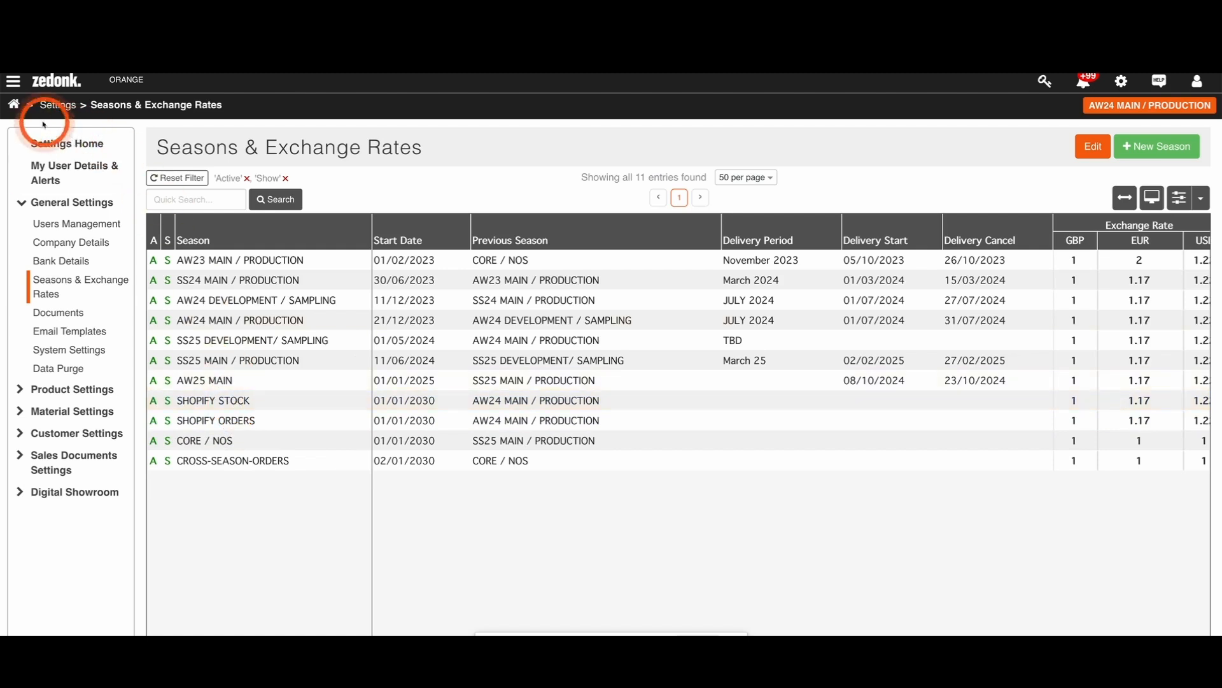
Step: Switch the active season to SHOPIFY STOCK and open its Products Stock Inventory
{"action": "left_click", "coordinate": [14, 104]}
{"action": "left_click", "coordinate": [1111, 105]}
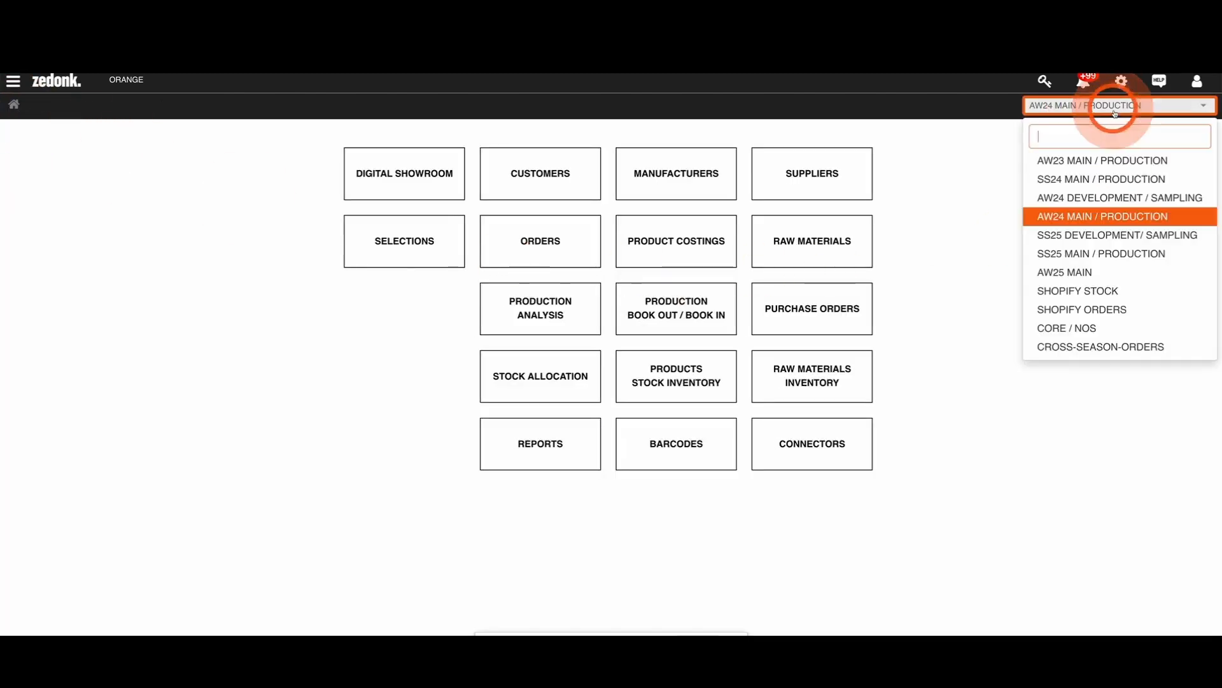
{"action": "left_click", "coordinate": [1120, 292]}
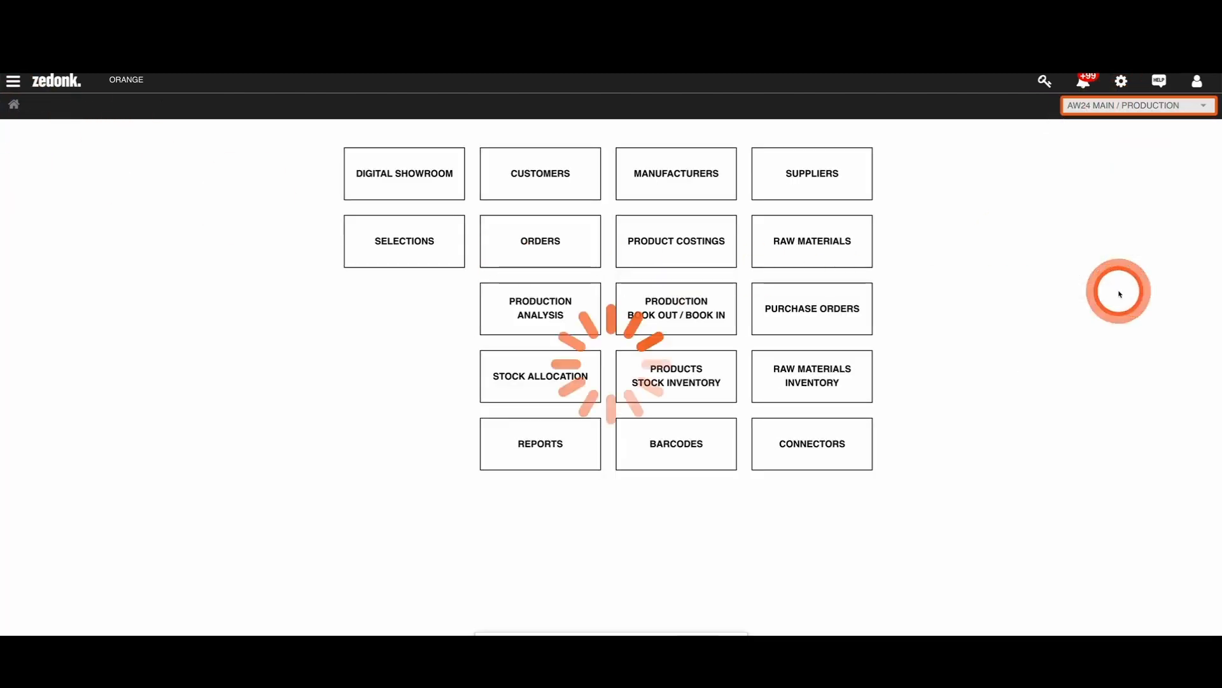
{"action": "left_click", "coordinate": [666, 373]}
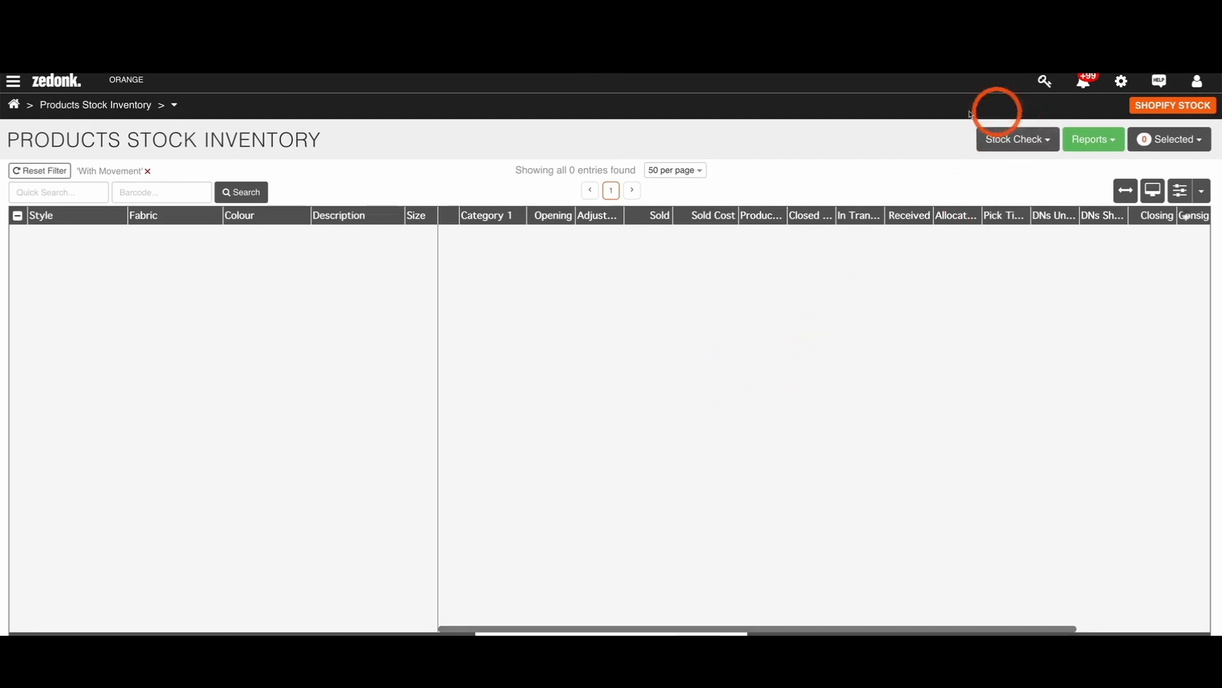
Step: Start a stock move from another season, with AW24 MAIN / PRODUCTION as the source season
{"action": "left_click", "coordinate": [174, 107]}
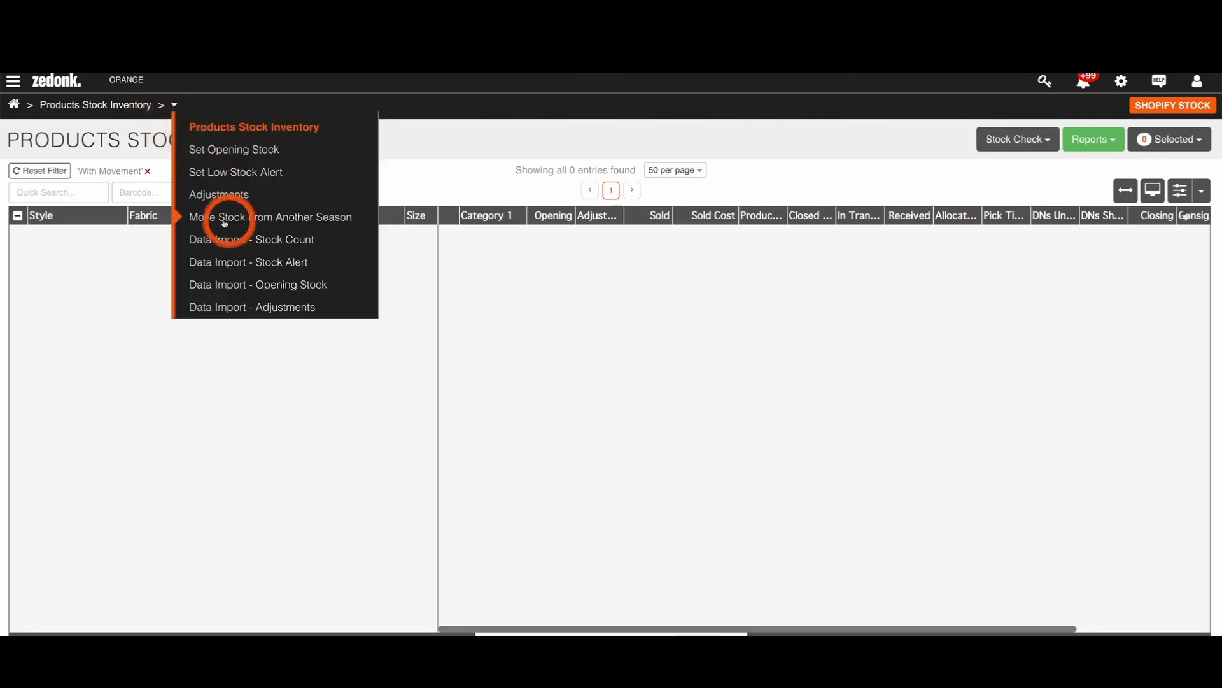
{"action": "left_click", "coordinate": [285, 220]}
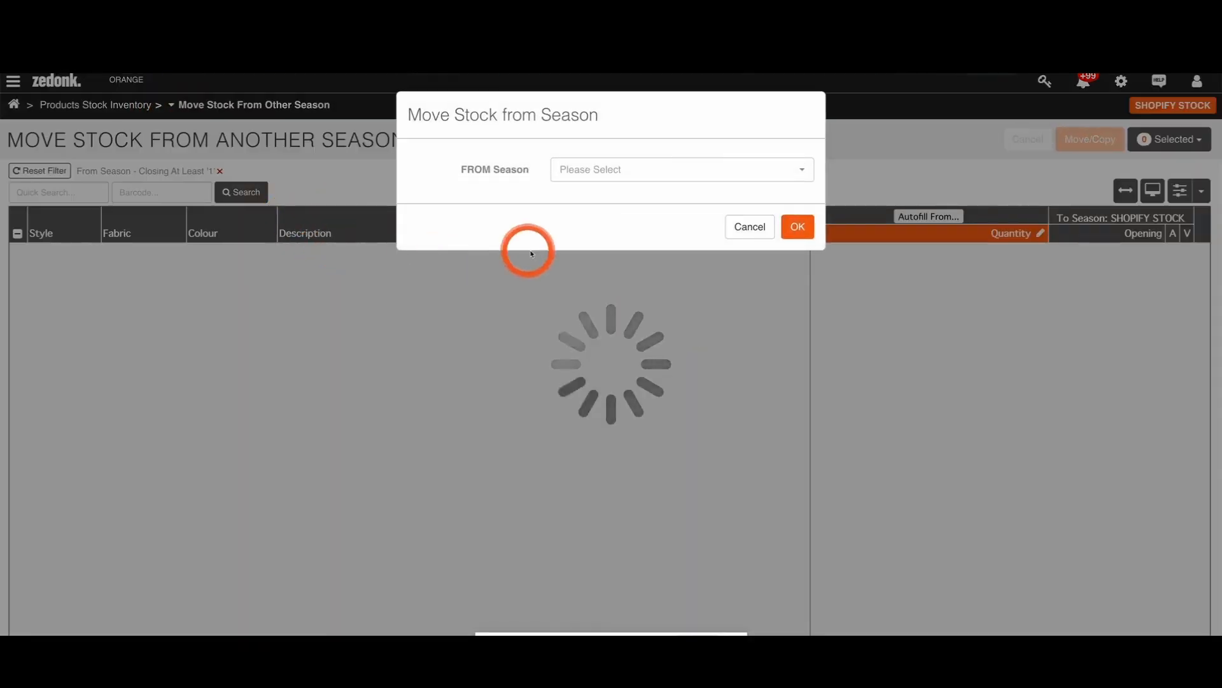
{"action": "left_click", "coordinate": [590, 183]}
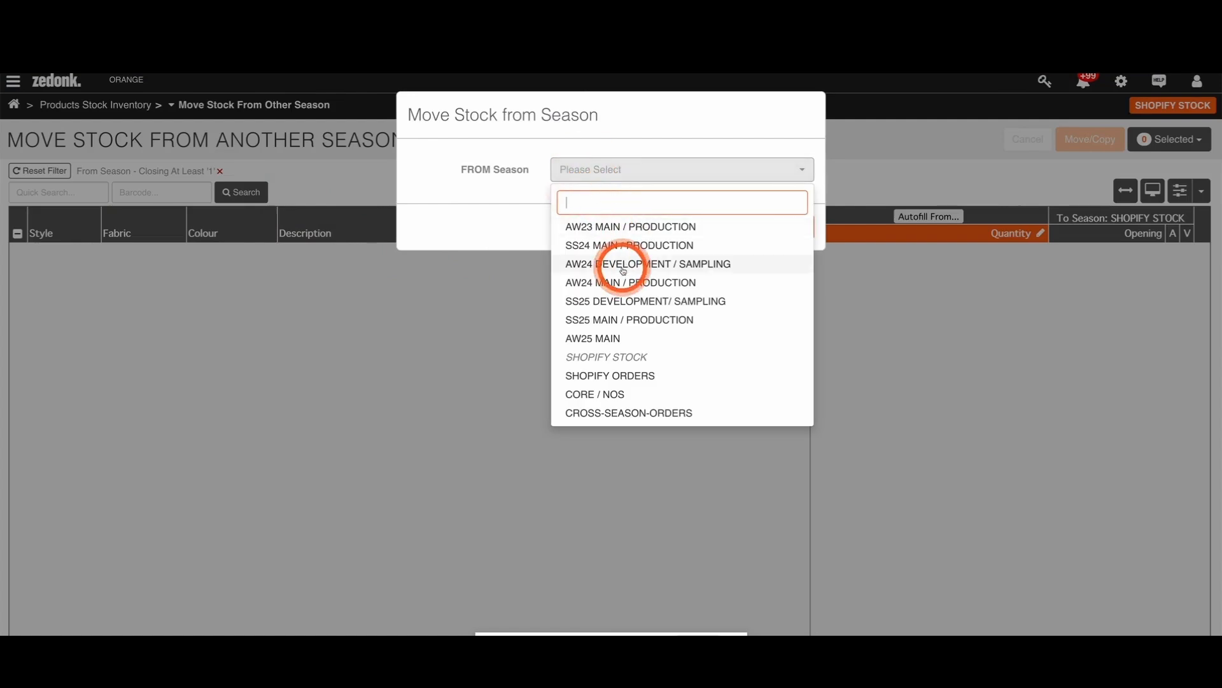
{"action": "left_click", "coordinate": [614, 285]}
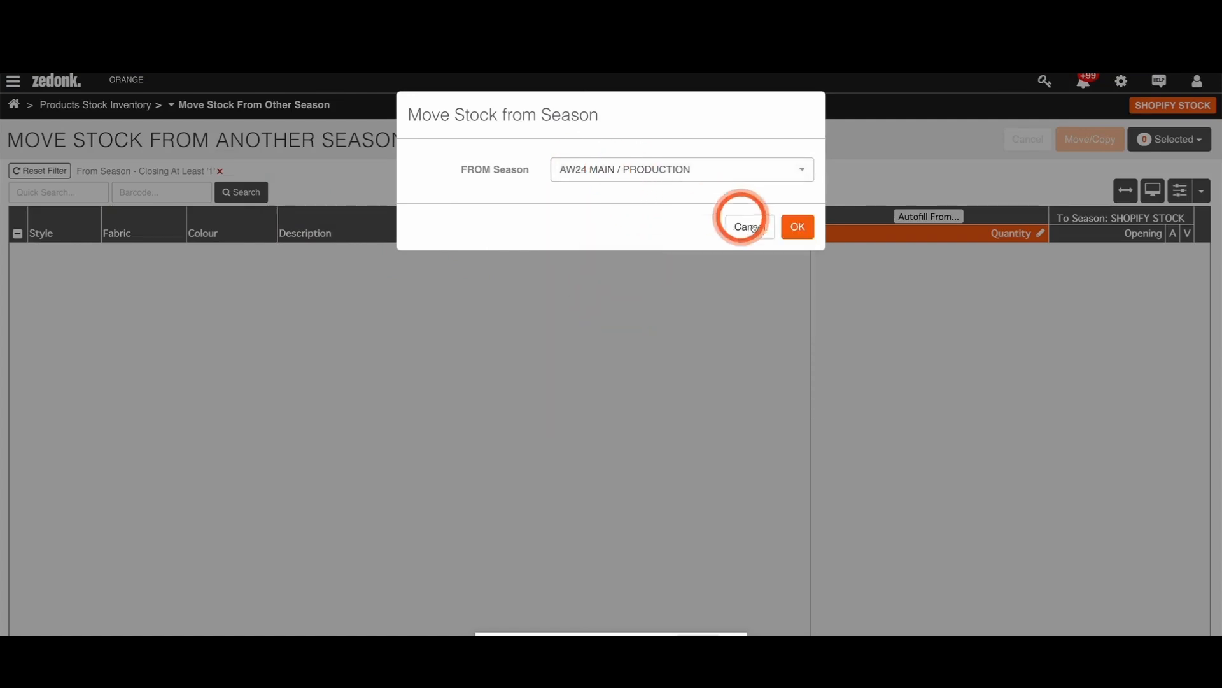
{"action": "left_click", "coordinate": [798, 235]}
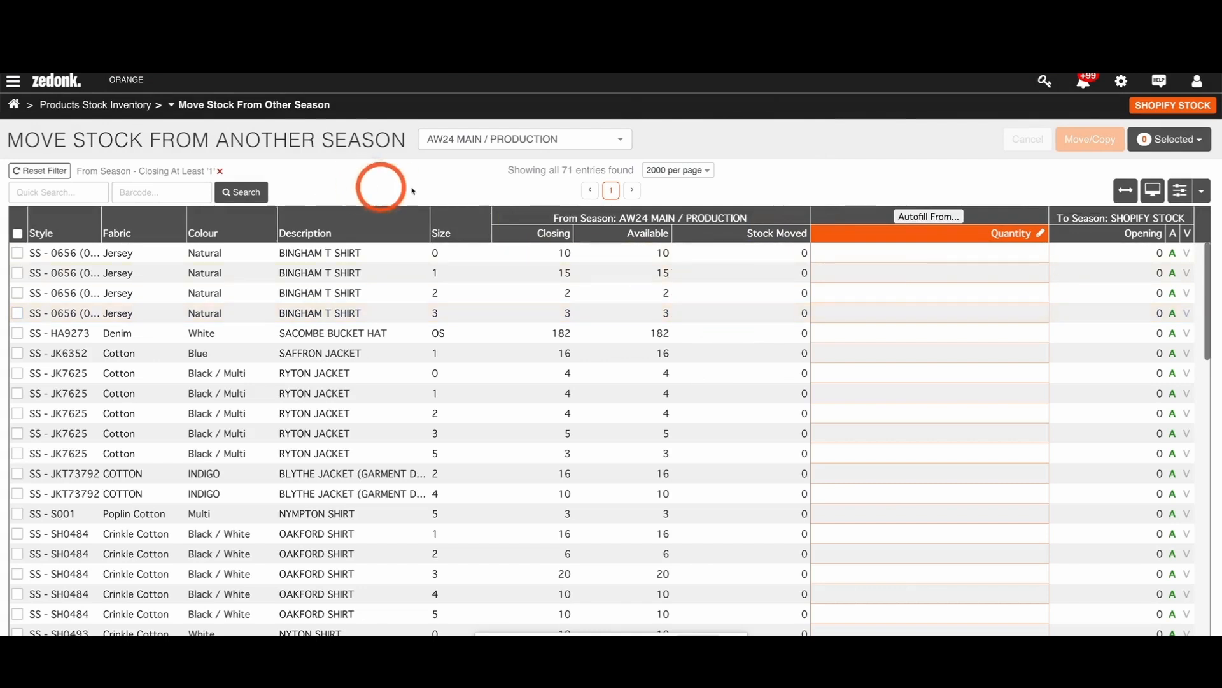
Step: Switch the active season to SHOPIFY ORDERS and expand the Orders group of the system's Sales reports
{"action": "left_click", "coordinate": [1117, 91]}
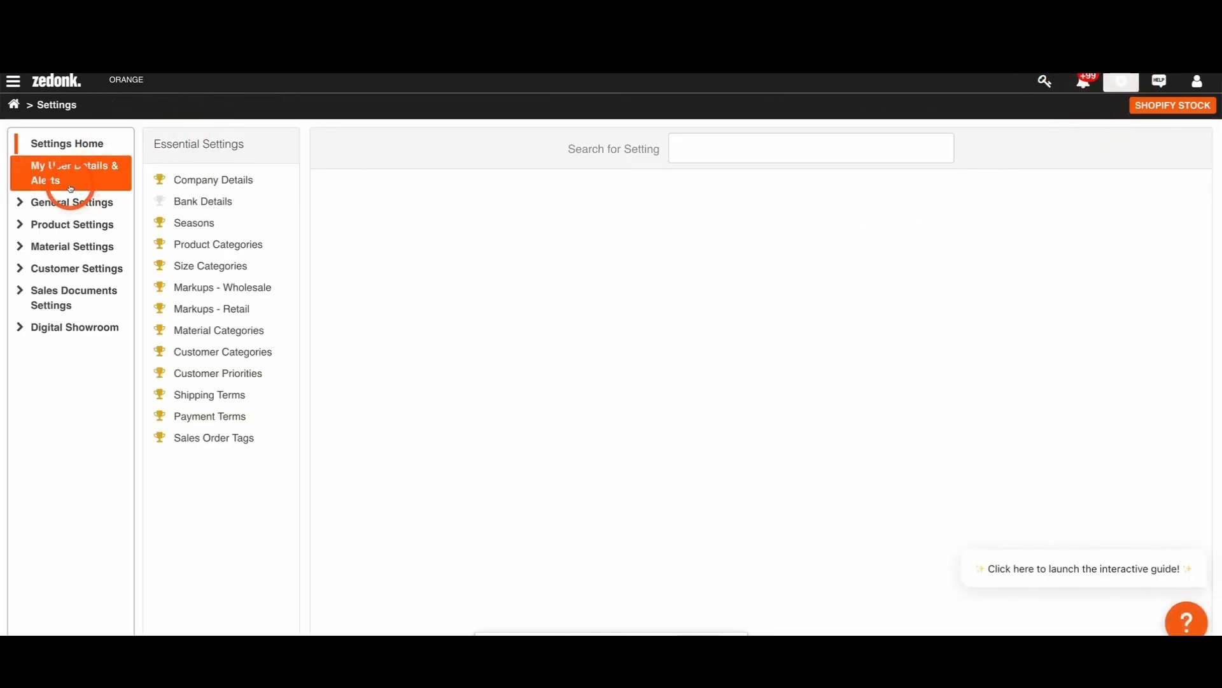
{"action": "left_click", "coordinate": [14, 105]}
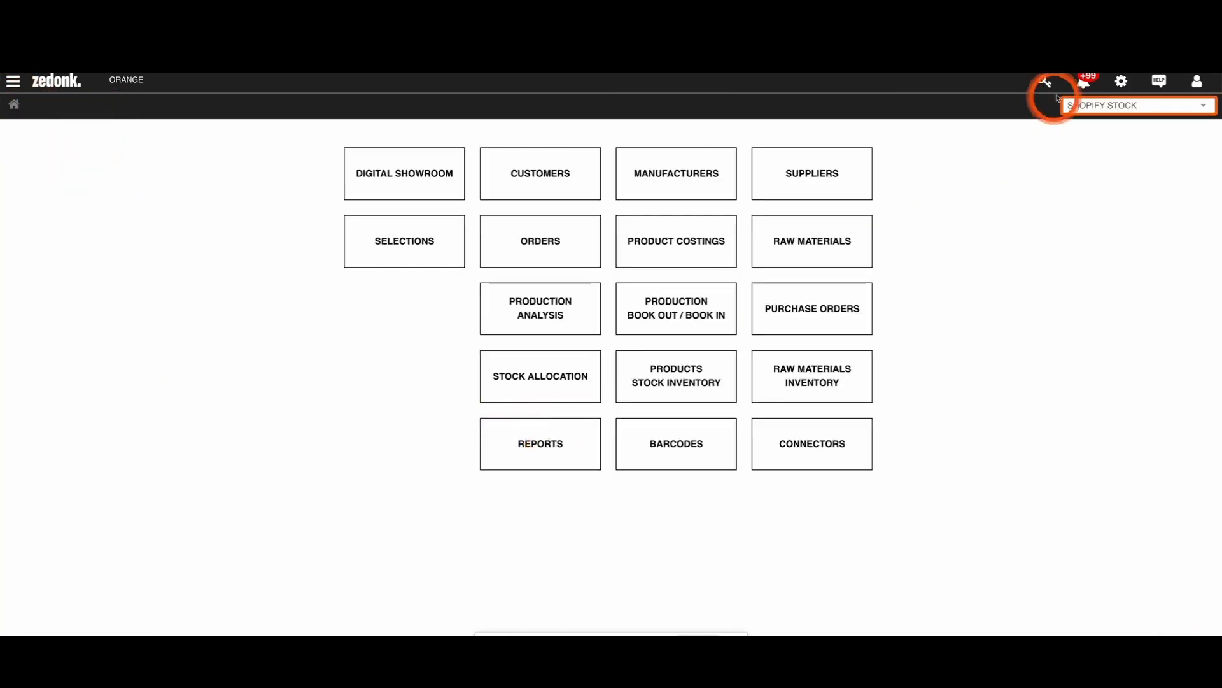
{"action": "left_click", "coordinate": [1074, 105]}
{"action": "left_click", "coordinate": [1055, 311]}
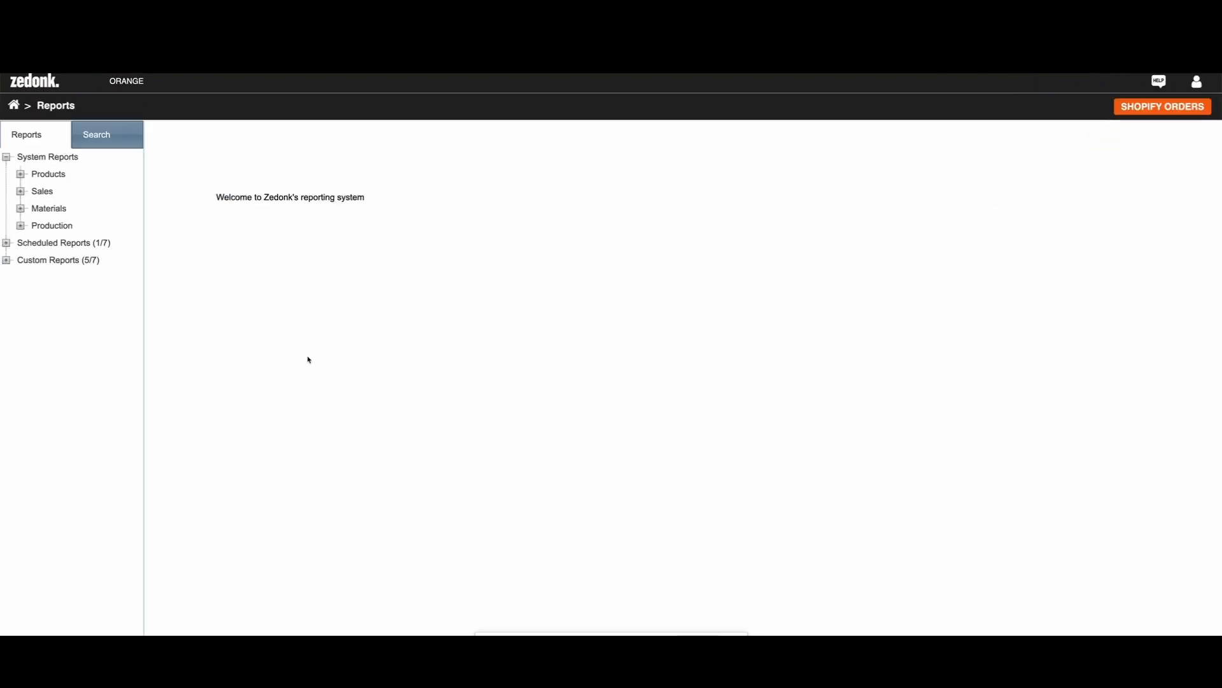
{"action": "left_click", "coordinate": [21, 192]}
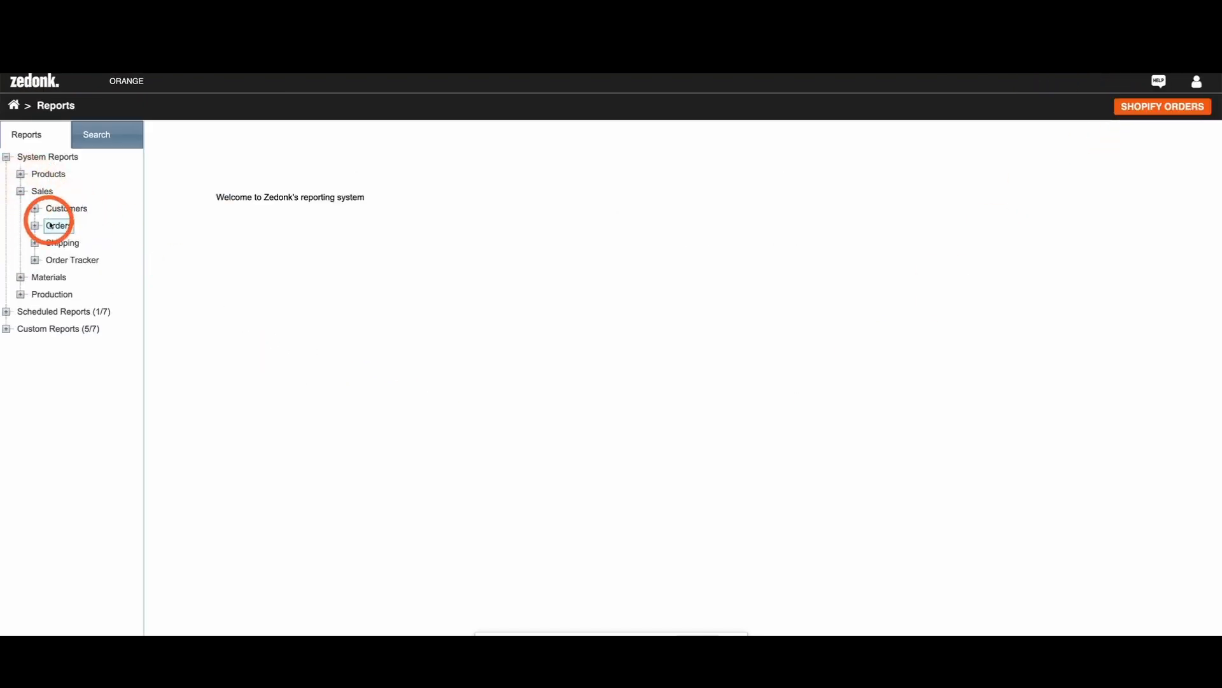
{"action": "left_click", "coordinate": [35, 226]}
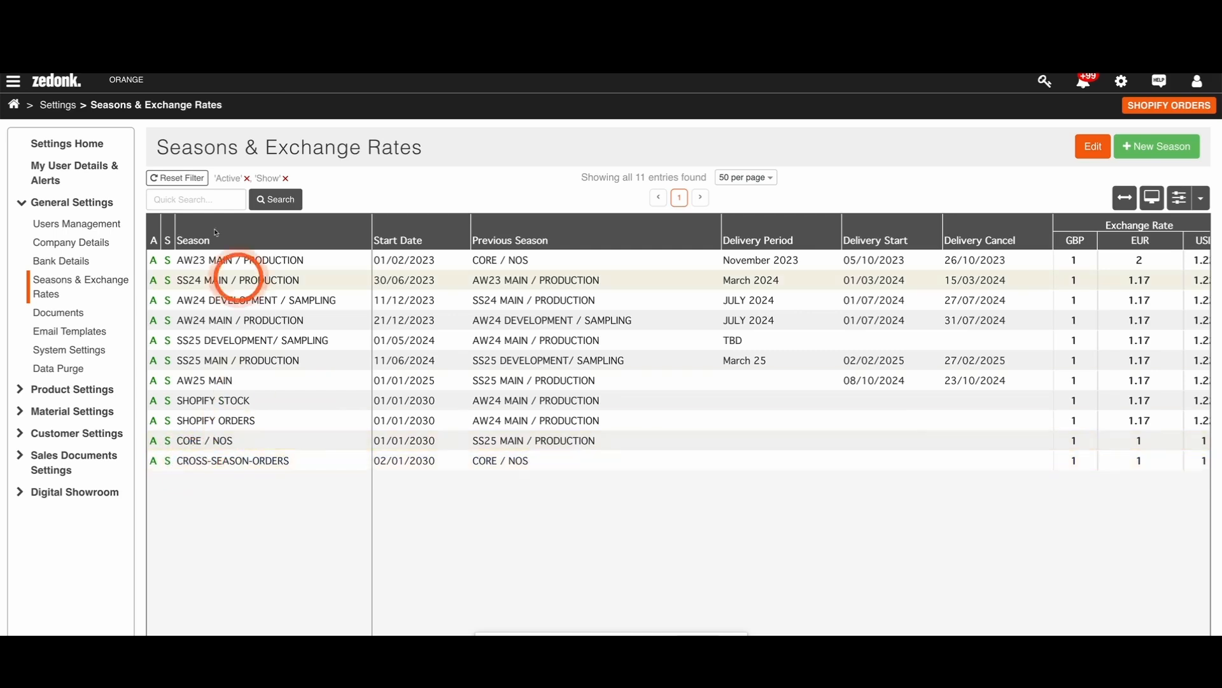
Step: Return to the home page and switch the active season to CROSS-SEASON-ORDERS
{"action": "left_click", "coordinate": [13, 104]}
{"action": "left_click", "coordinate": [1084, 105]}
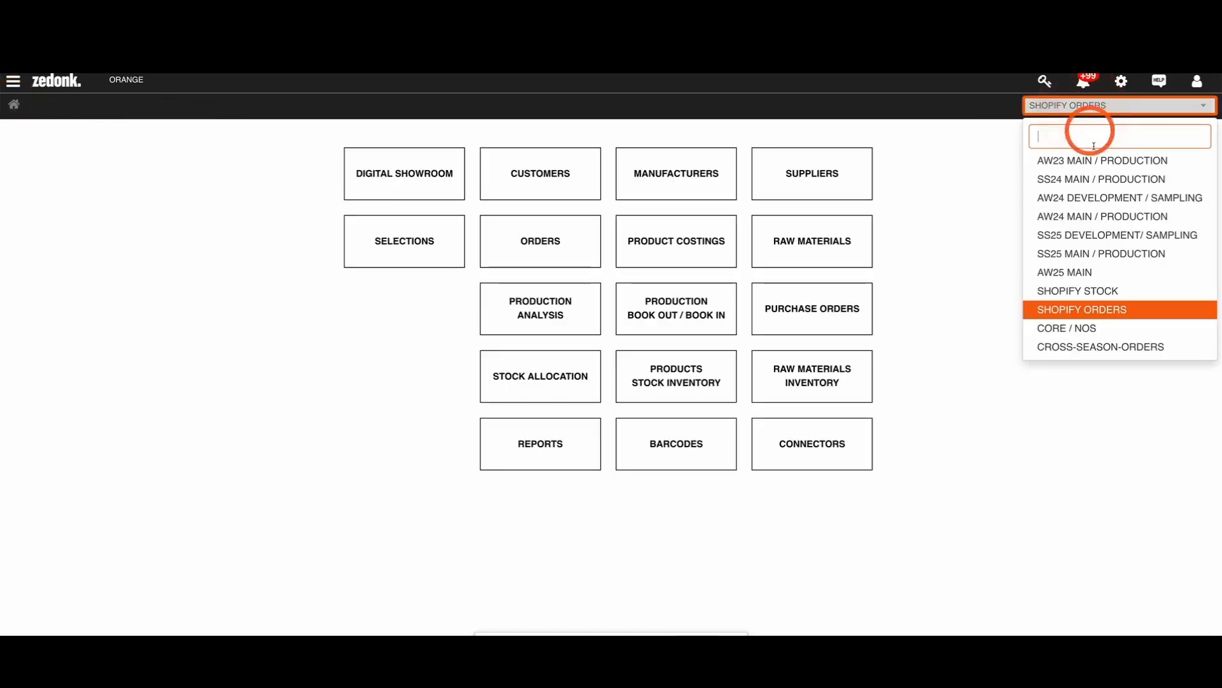
{"action": "left_click", "coordinate": [1078, 347]}
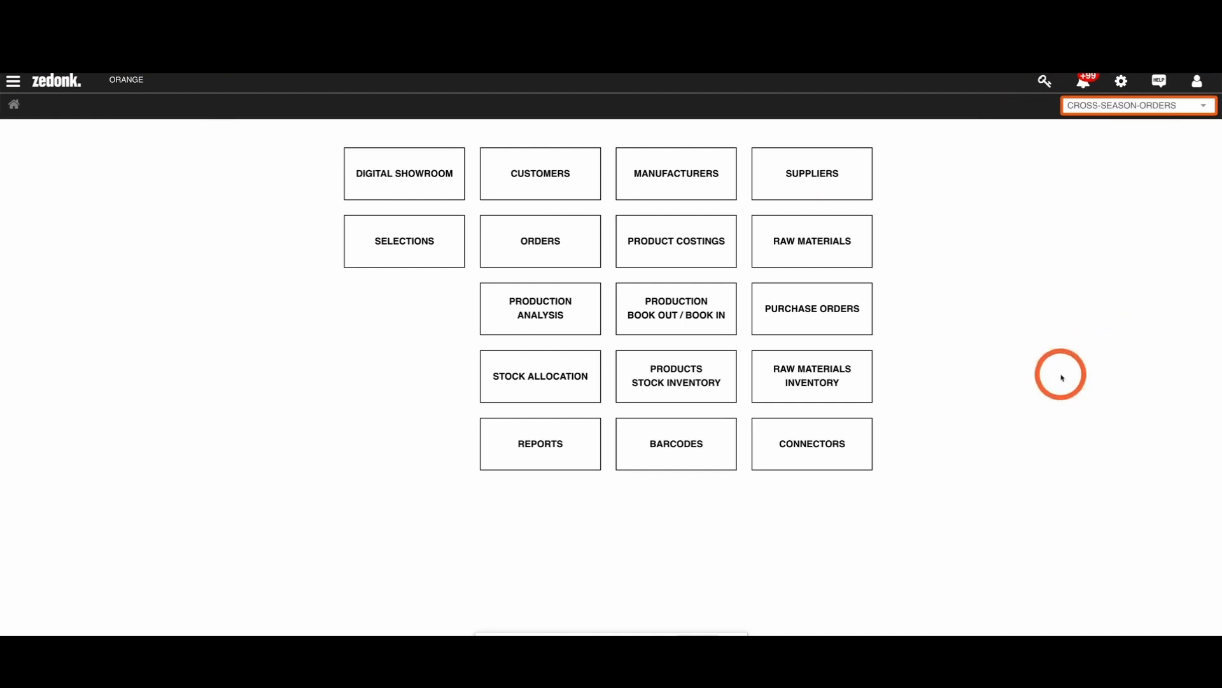
Step: Start a new wholesale order for the customer Dover Street Market Ginza in the CROSS-SEASON-ORDERS season
{"action": "left_click", "coordinate": [541, 247]}
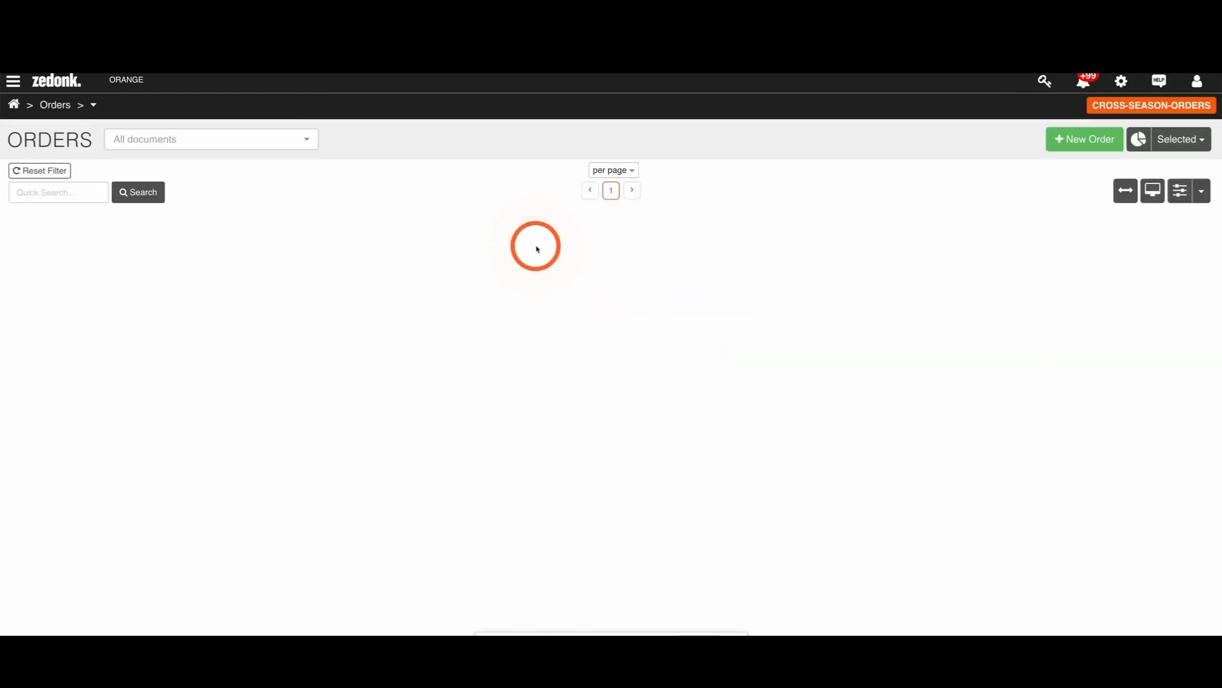
{"action": "left_click", "coordinate": [1068, 145]}
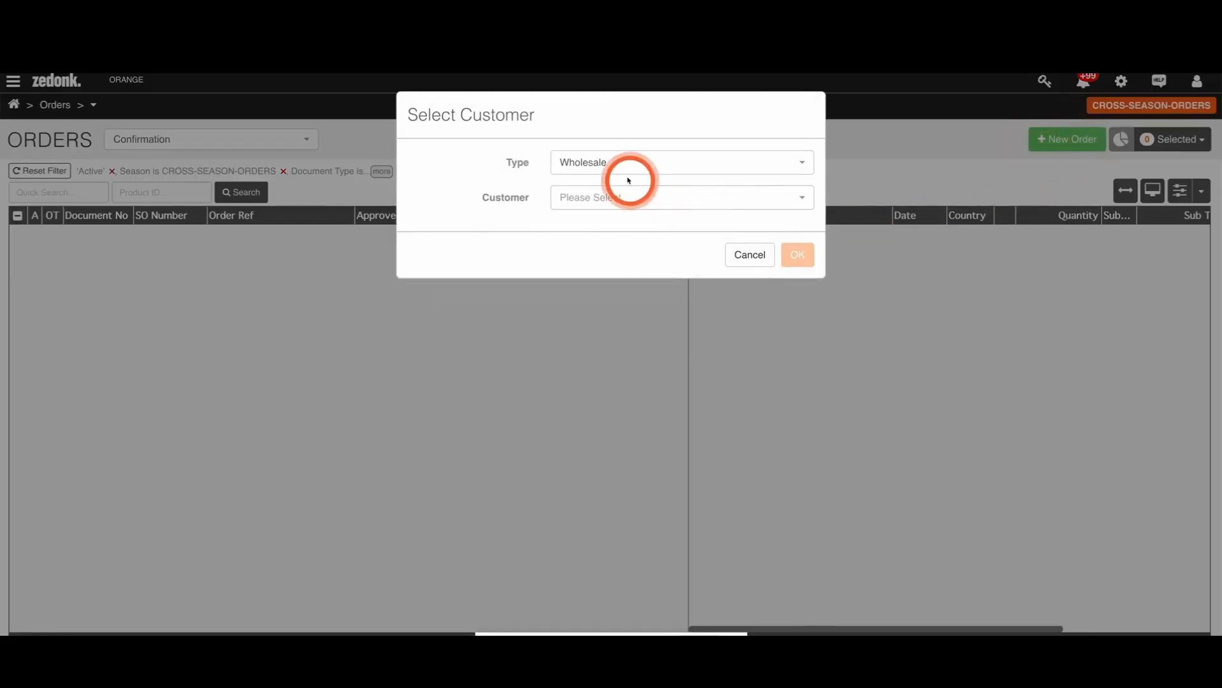
{"action": "left_click", "coordinate": [613, 197]}
{"action": "left_click", "coordinate": [622, 289]}
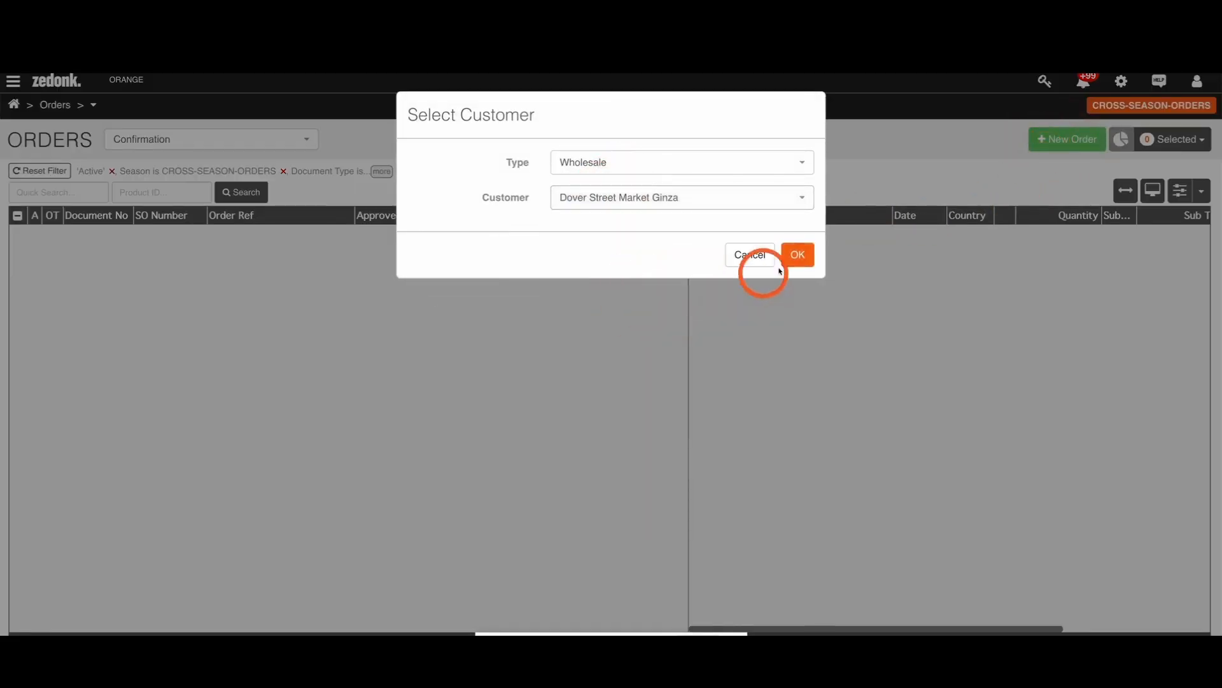
{"action": "left_click", "coordinate": [796, 255]}
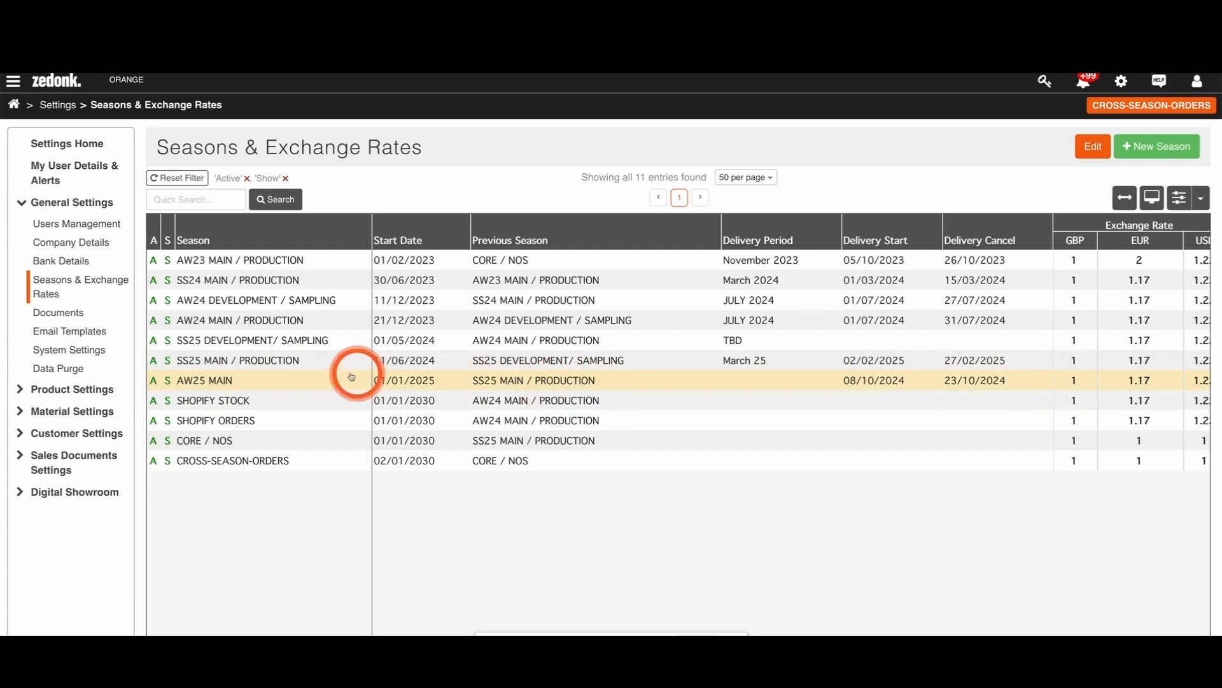
Step: Confirm SS25 MAIN / PRODUCTION as the previous season of AW25 MAIN and save the season
{"action": "left_click", "coordinate": [213, 380]}
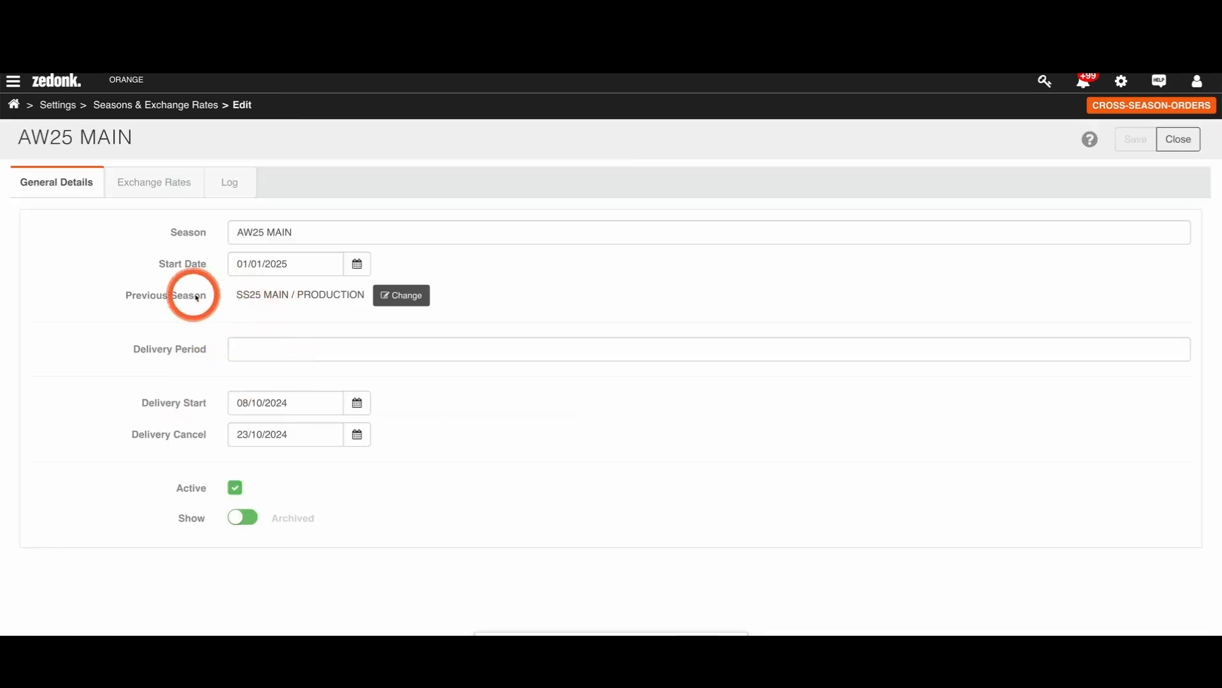
{"action": "left_click", "coordinate": [382, 300]}
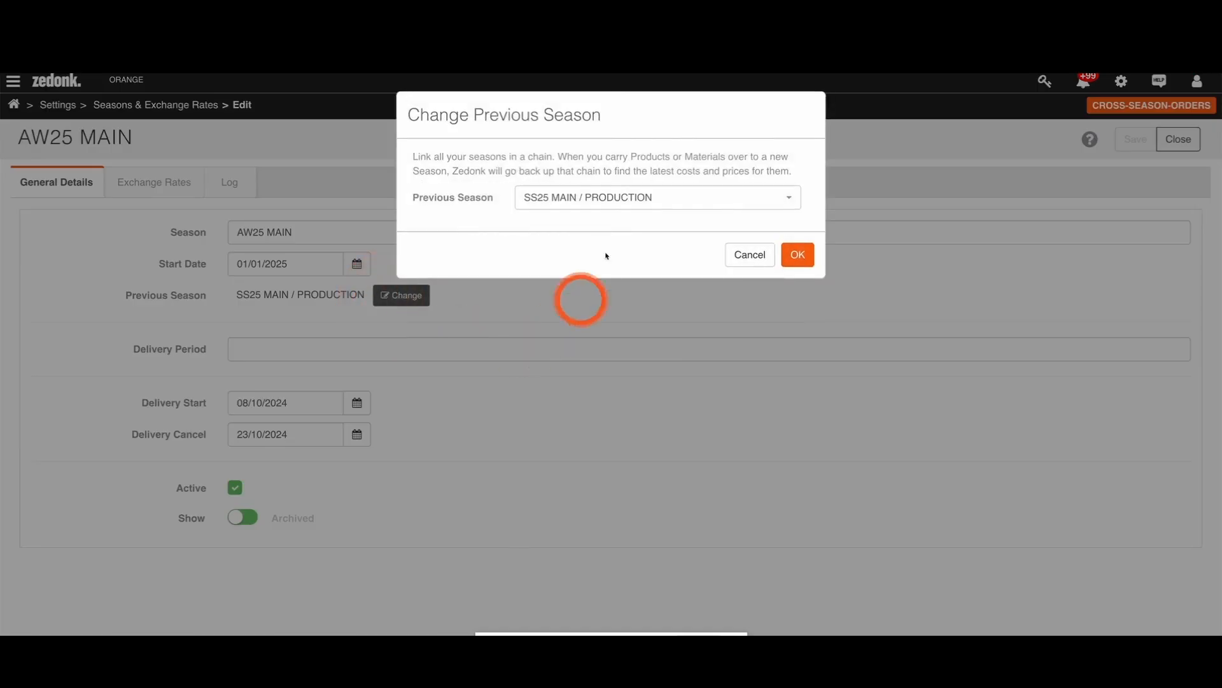
{"action": "left_click", "coordinate": [589, 208]}
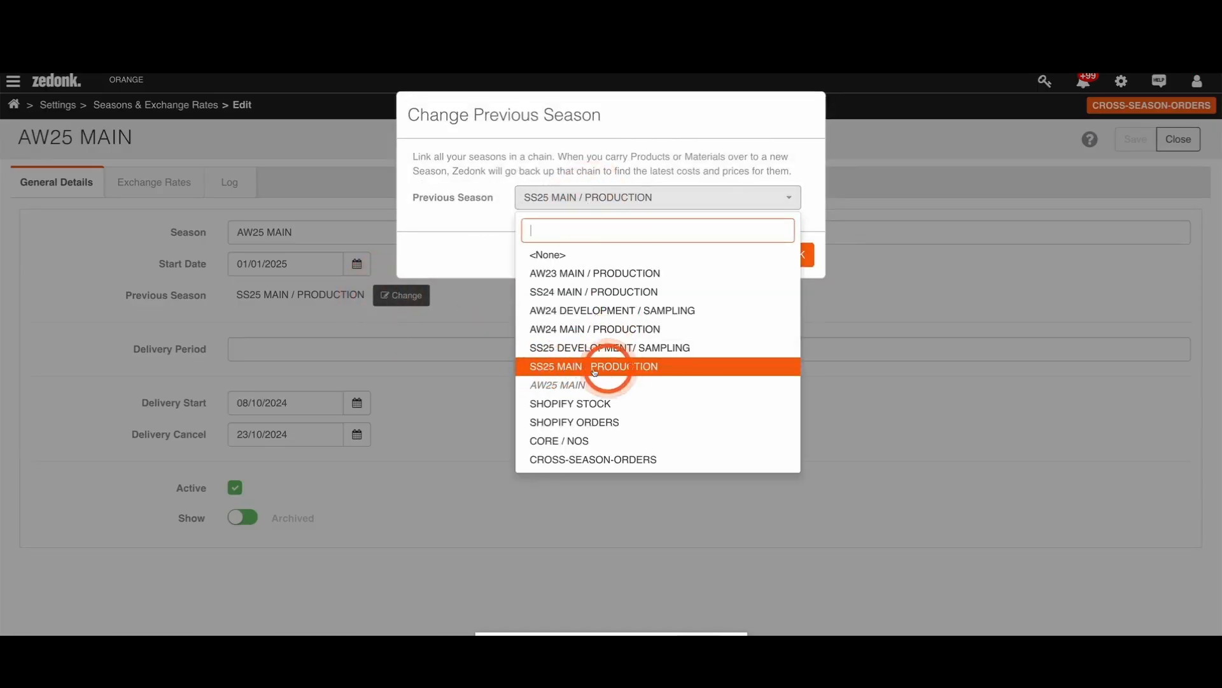
{"action": "left_click", "coordinate": [499, 252]}
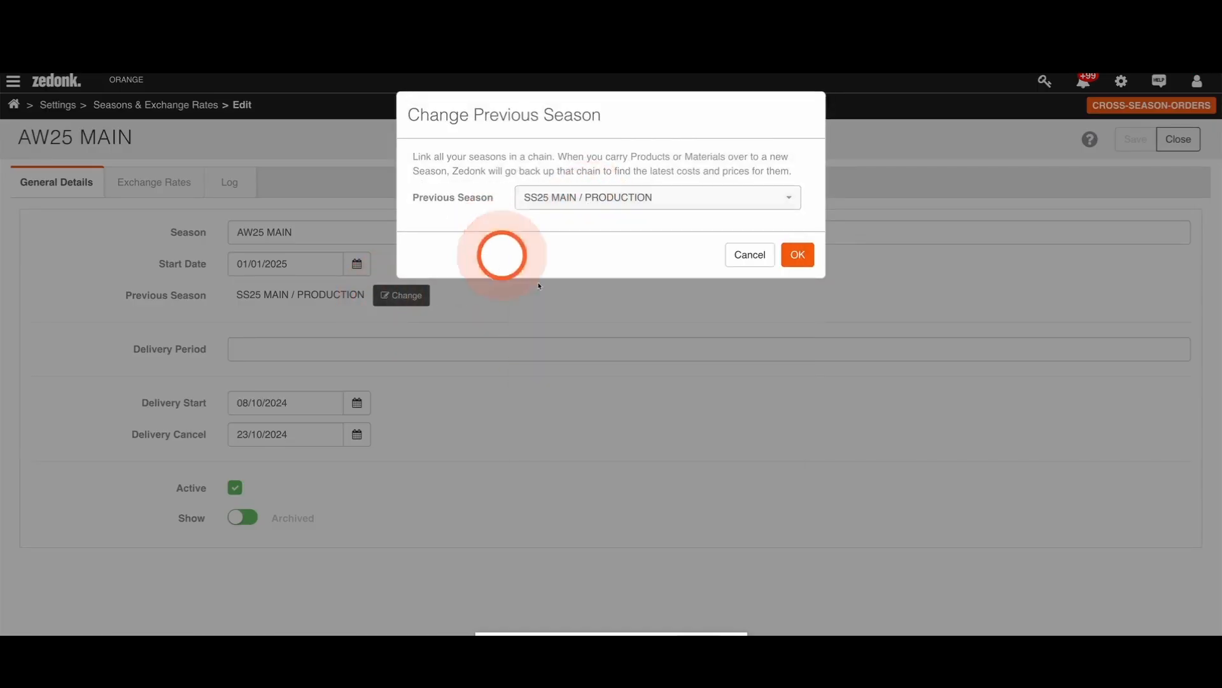
{"action": "left_click", "coordinate": [793, 261]}
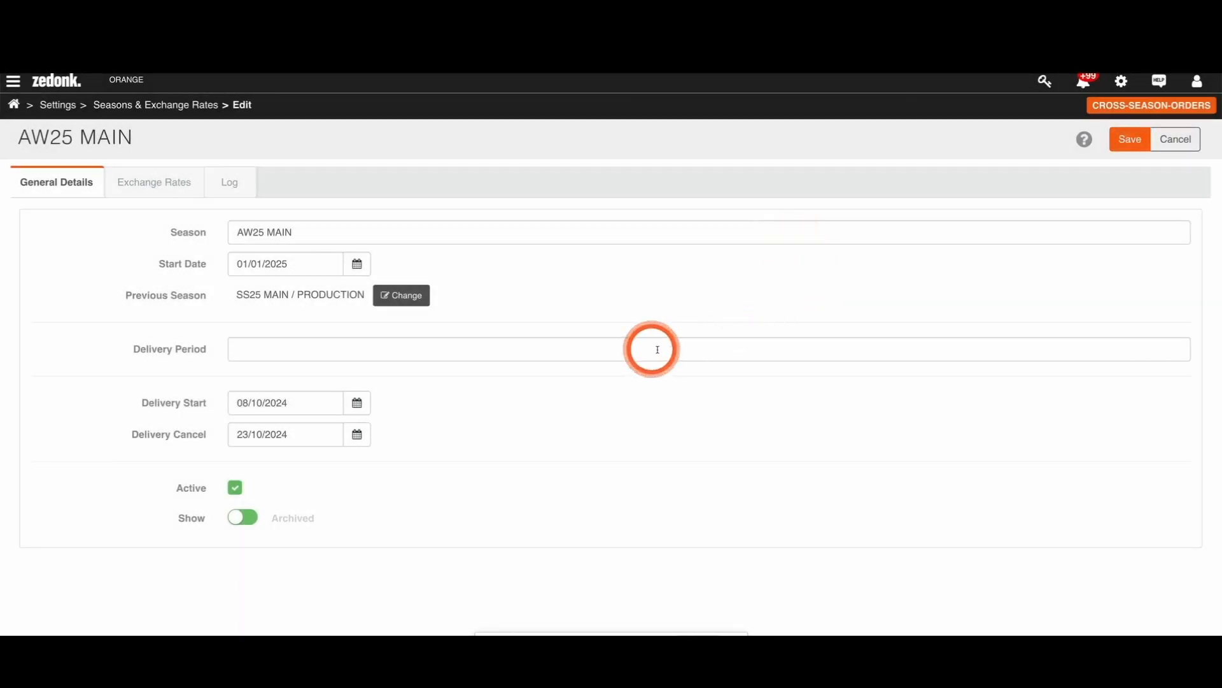
{"action": "left_click", "coordinate": [1119, 141]}
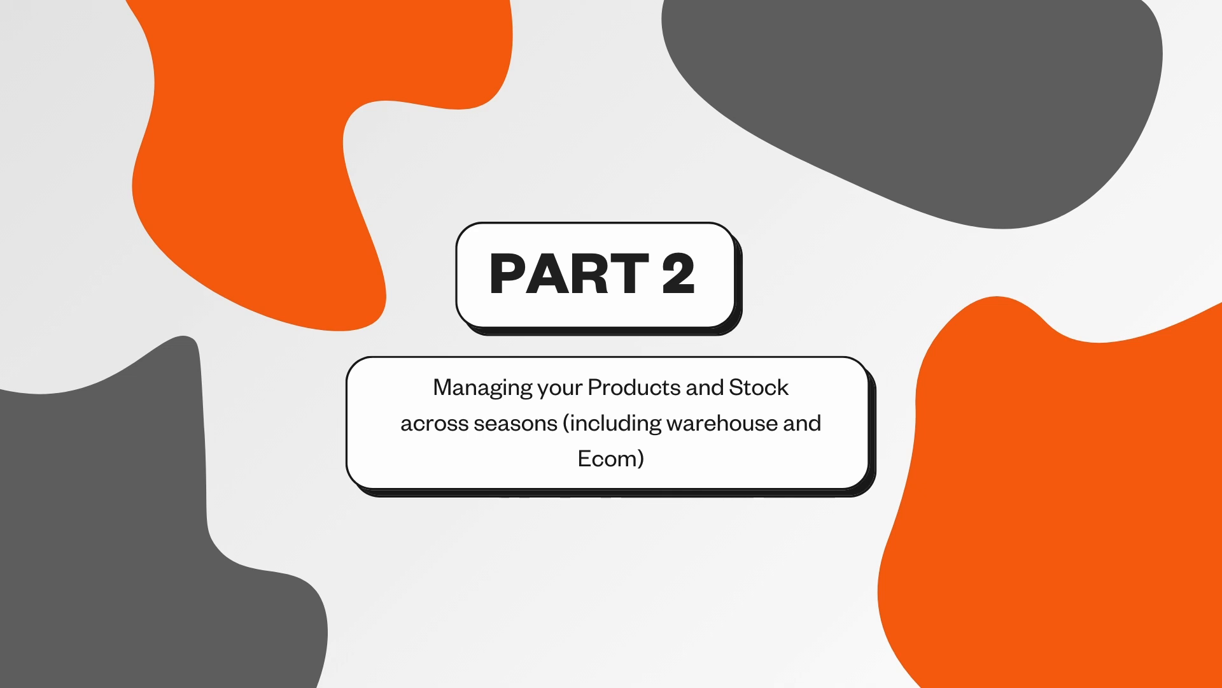
Step: Open the product costings of the CROSS-SEASON-ORDERS season and show the list of related costing pages
{"action": "left_click", "coordinate": [664, 247]}
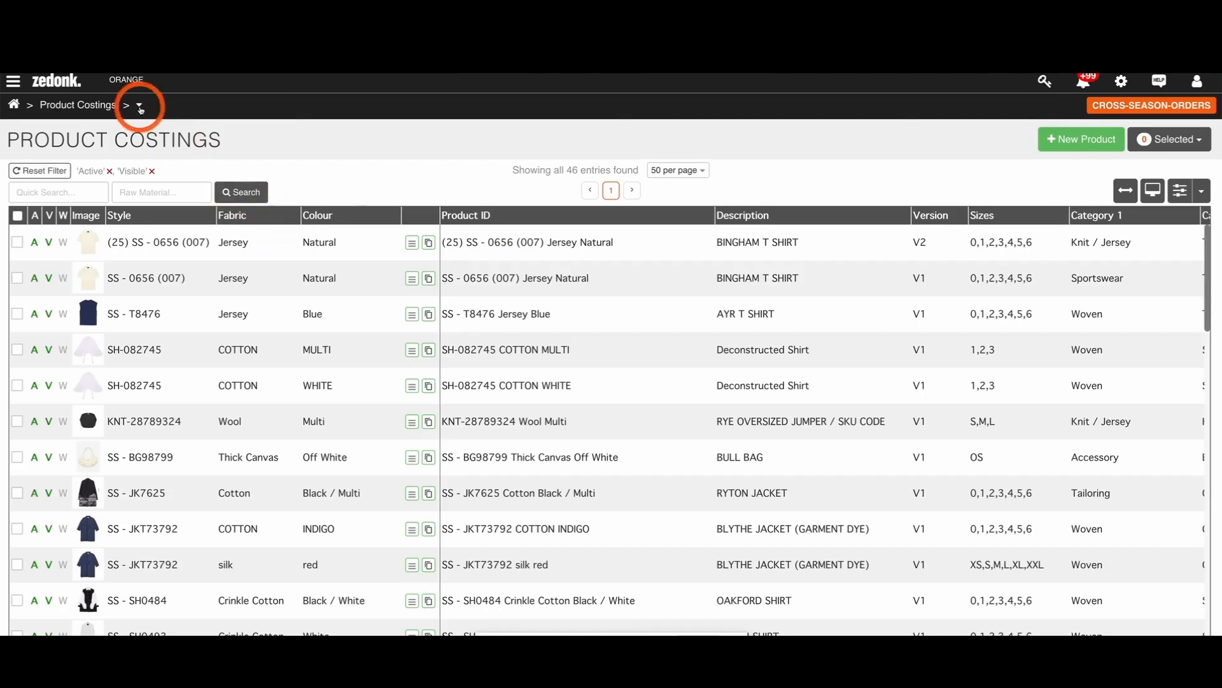
{"action": "left_click", "coordinate": [139, 107]}
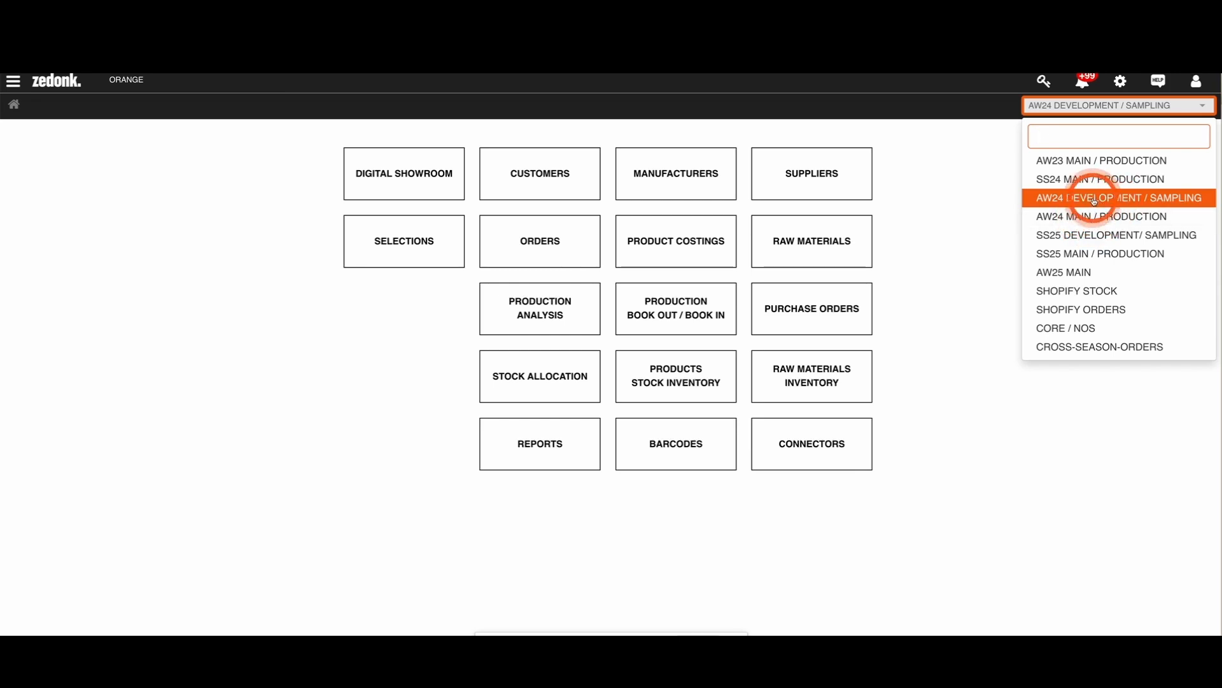
Step: Open product SH-0827456 from the AW24 DEVELOPMENT / SAMPLING product costings and review its manufacturers, raw materials, costs, seasons and general details
{"action": "left_click", "coordinate": [682, 251]}
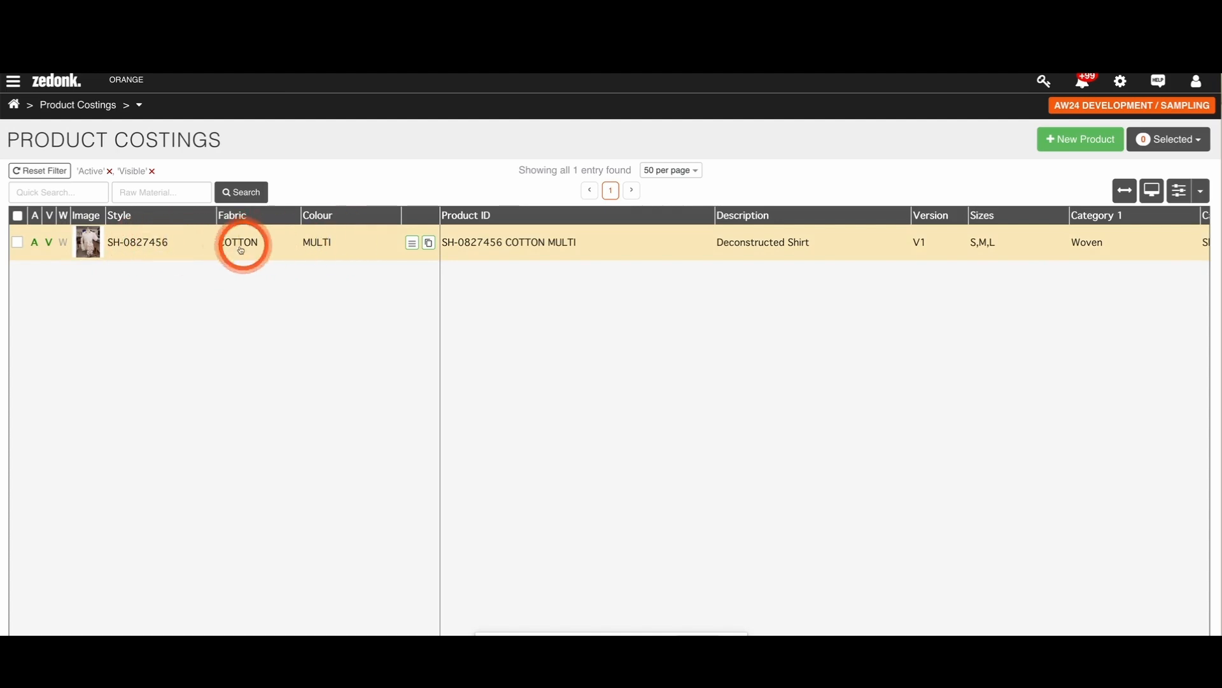
{"action": "left_click", "coordinate": [140, 243]}
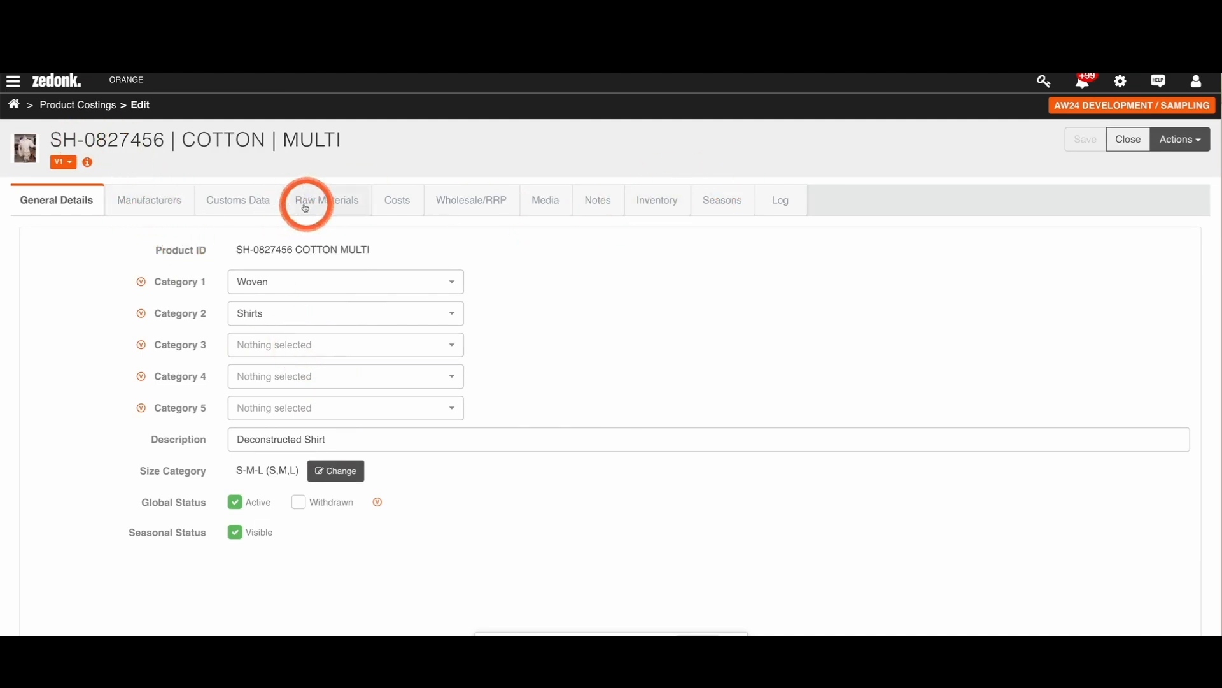
{"action": "left_click", "coordinate": [186, 207]}
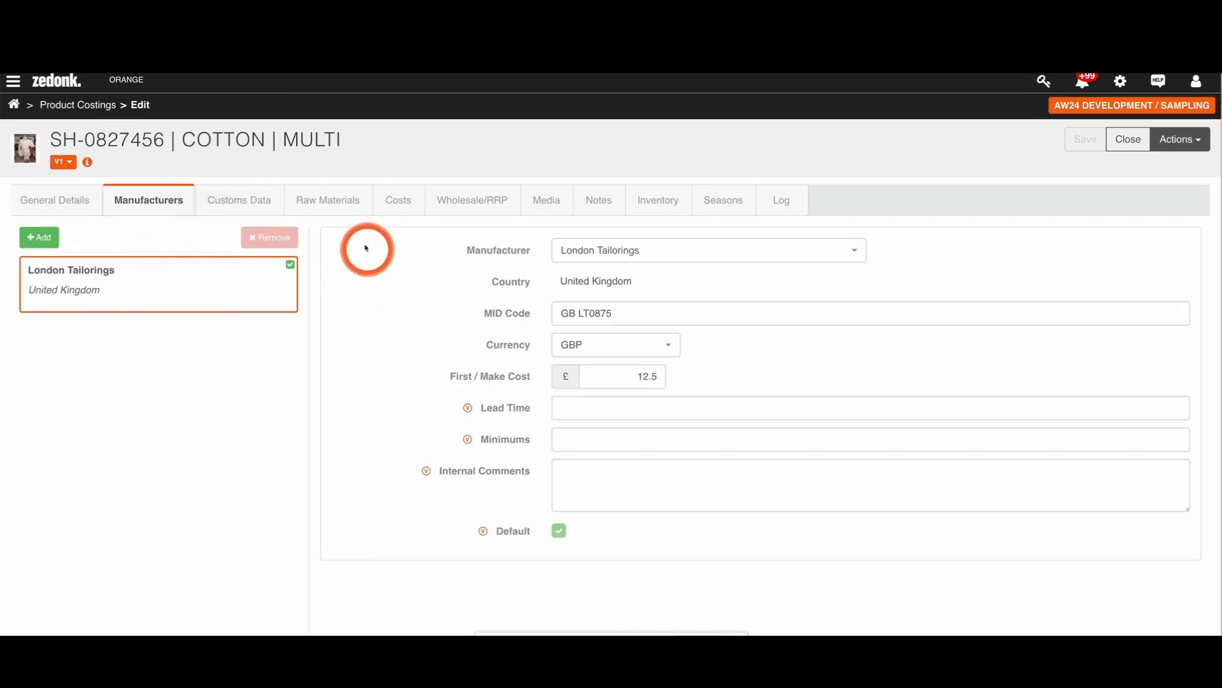
{"action": "left_click", "coordinate": [344, 207]}
{"action": "left_click", "coordinate": [401, 205]}
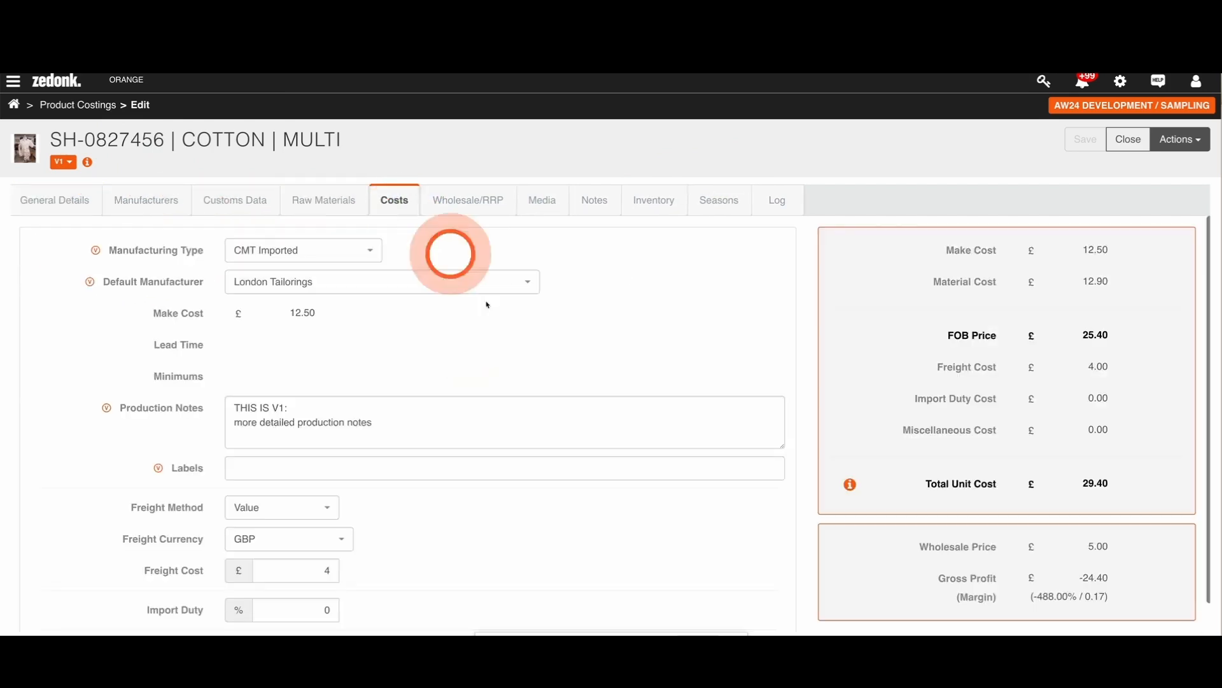
{"action": "scroll", "coordinate": [382, 357], "scroll_direction": "down", "scroll_amount": 1}
{"action": "scroll", "coordinate": [306, 325], "scroll_direction": "up", "scroll_amount": 1}
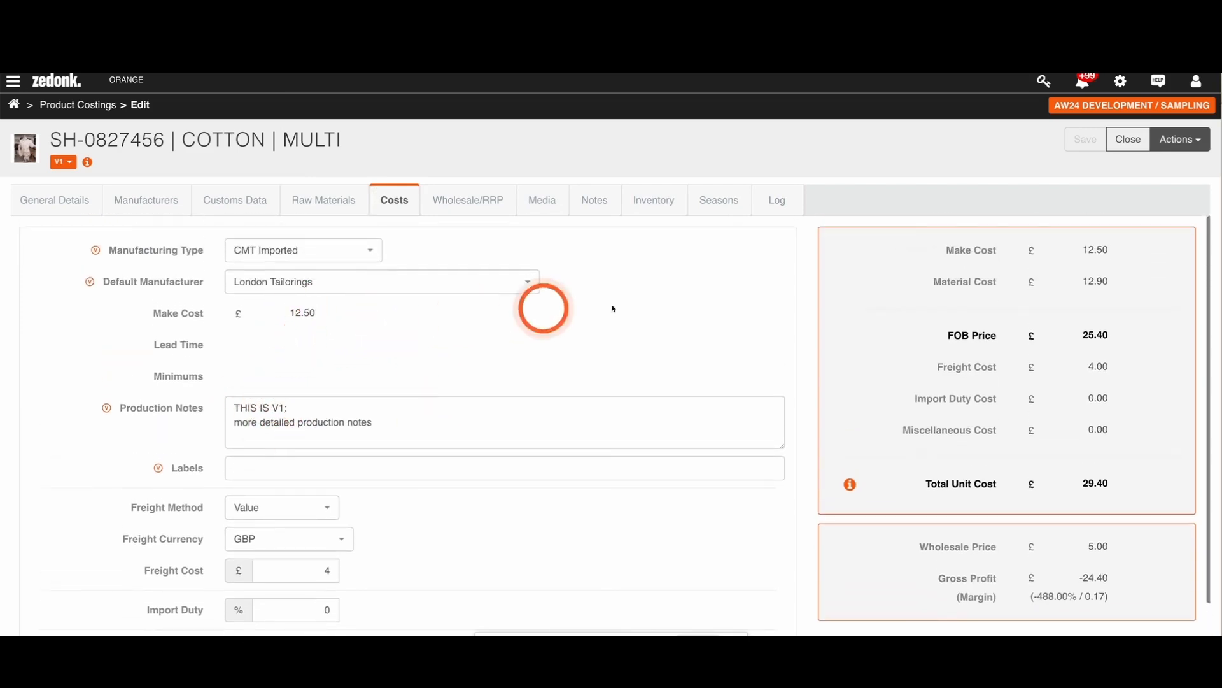
{"action": "left_click", "coordinate": [719, 200]}
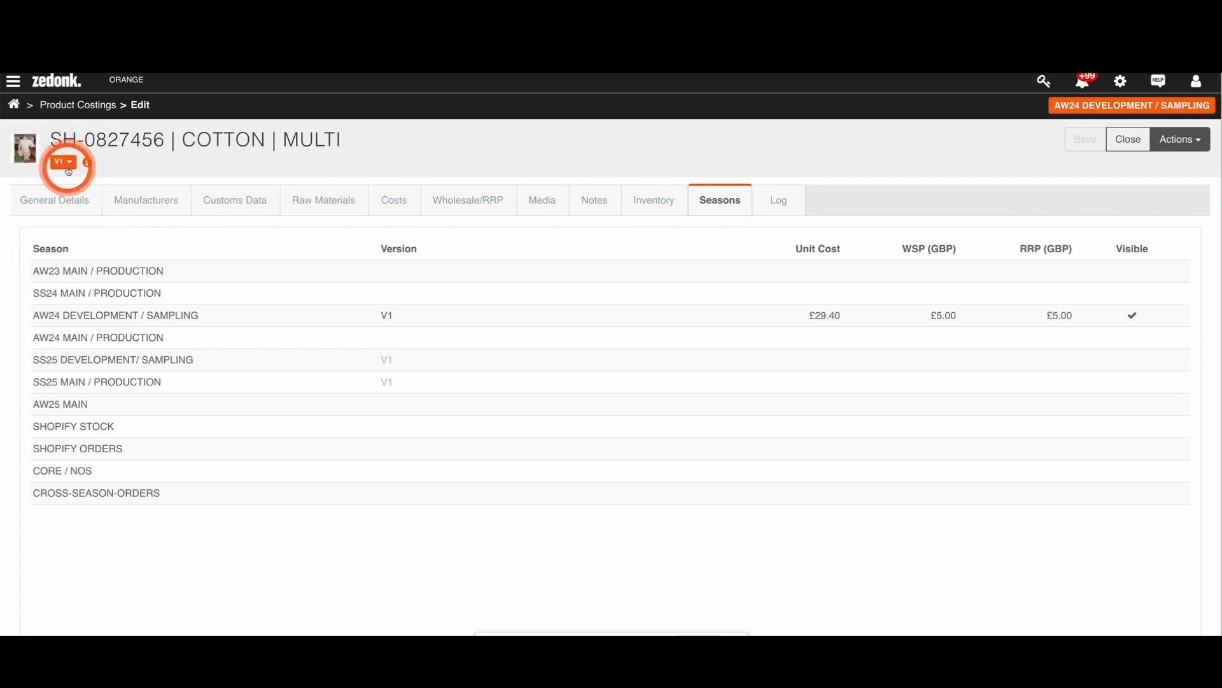
{"action": "left_click", "coordinate": [54, 198]}
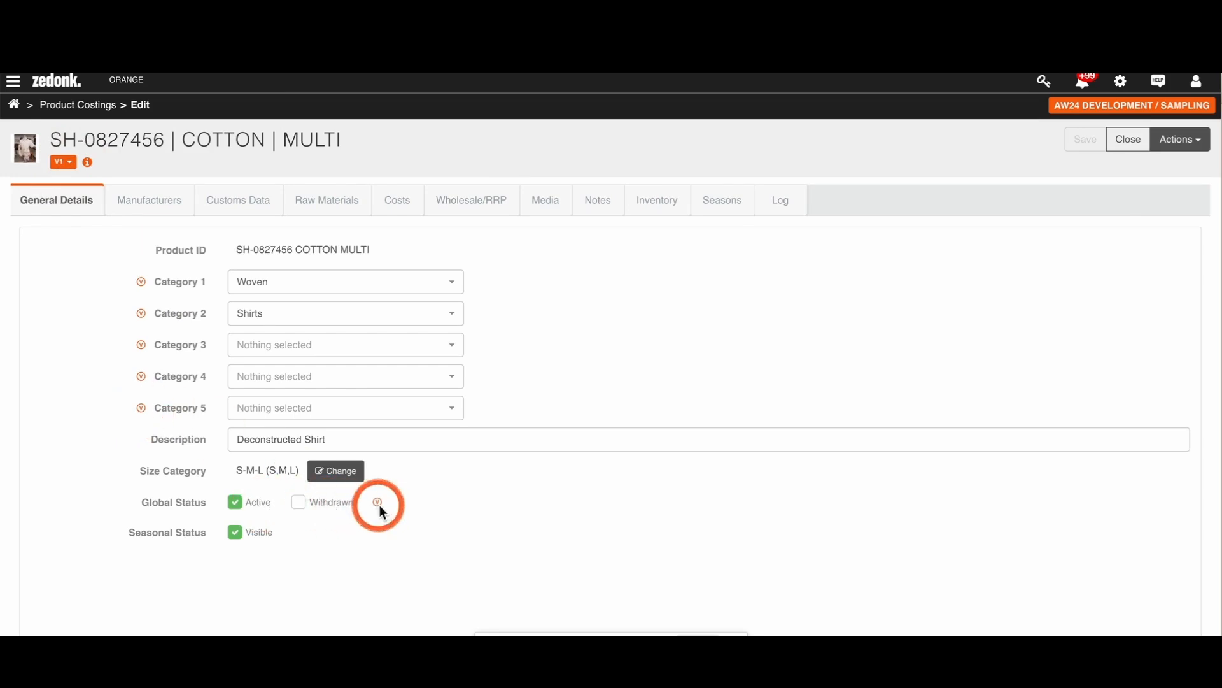
Step: Add Flex as a second manufacturer of SH-0827456 alongside London Tailorings and save the product
{"action": "left_click", "coordinate": [150, 202]}
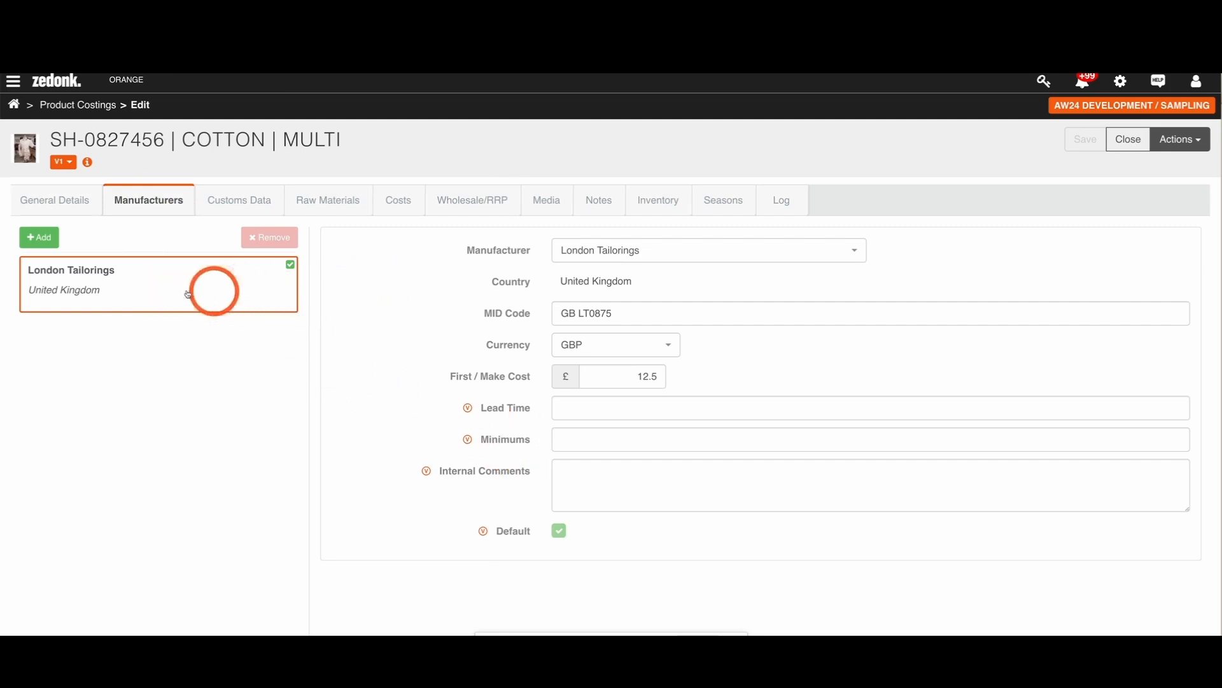
{"action": "left_click", "coordinate": [36, 240]}
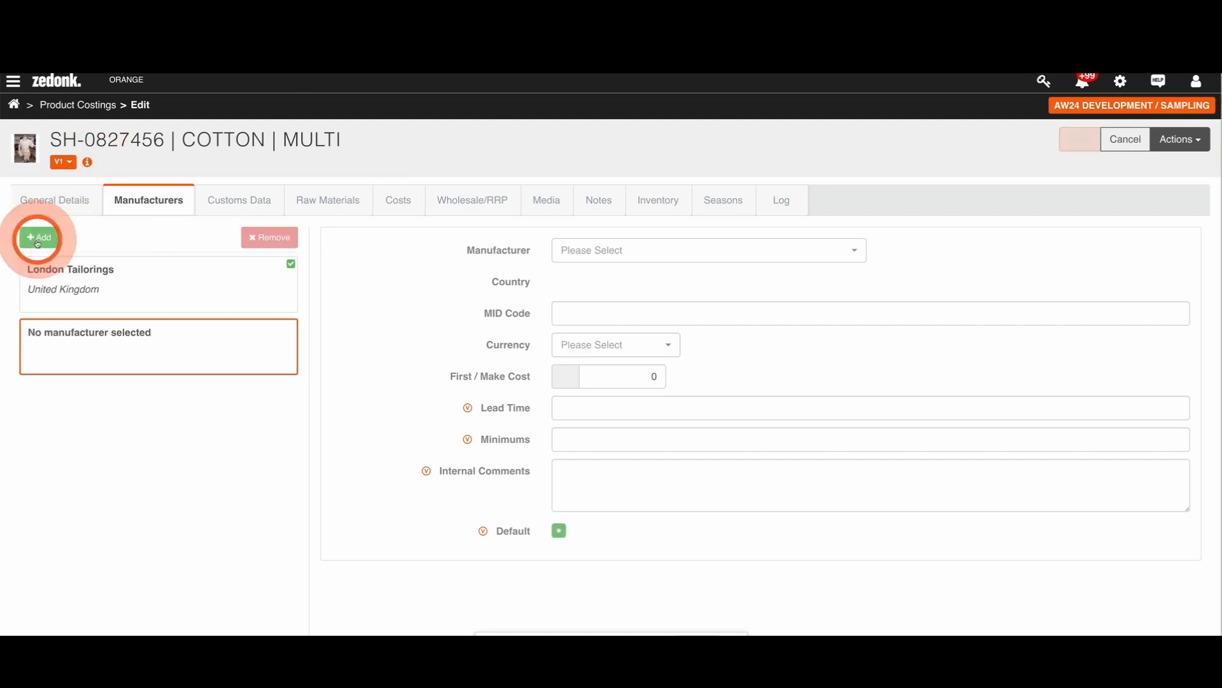
{"action": "left_click", "coordinate": [599, 251]}
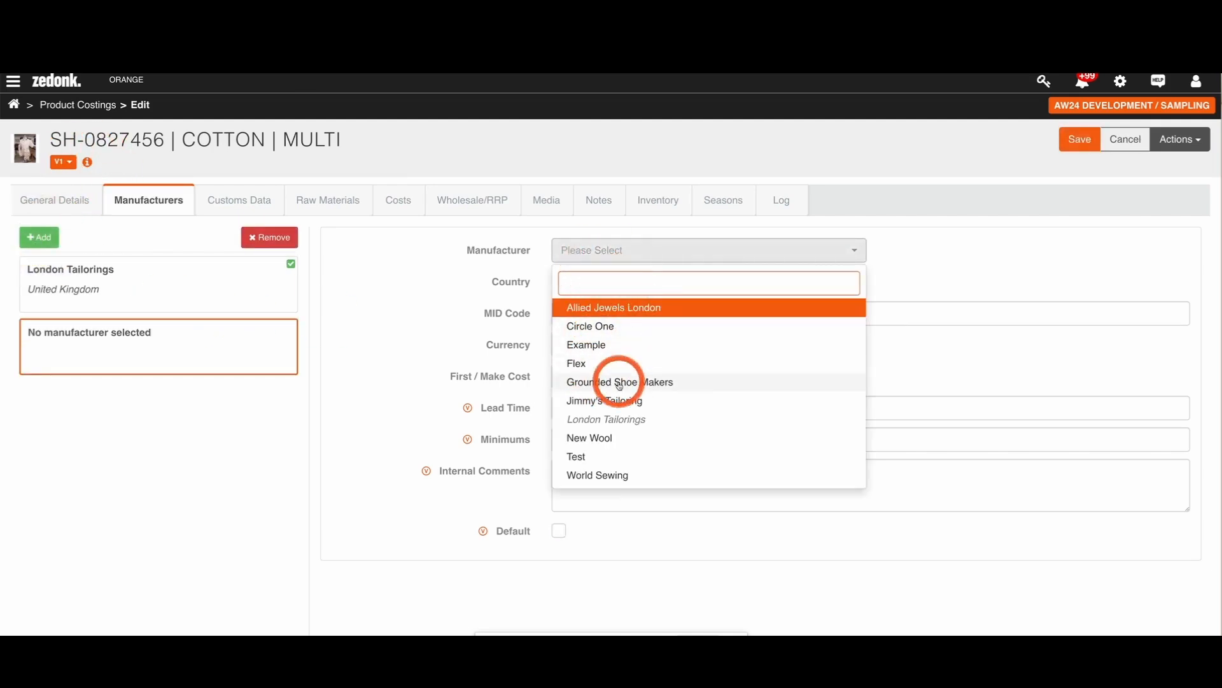
{"action": "left_click", "coordinate": [577, 363]}
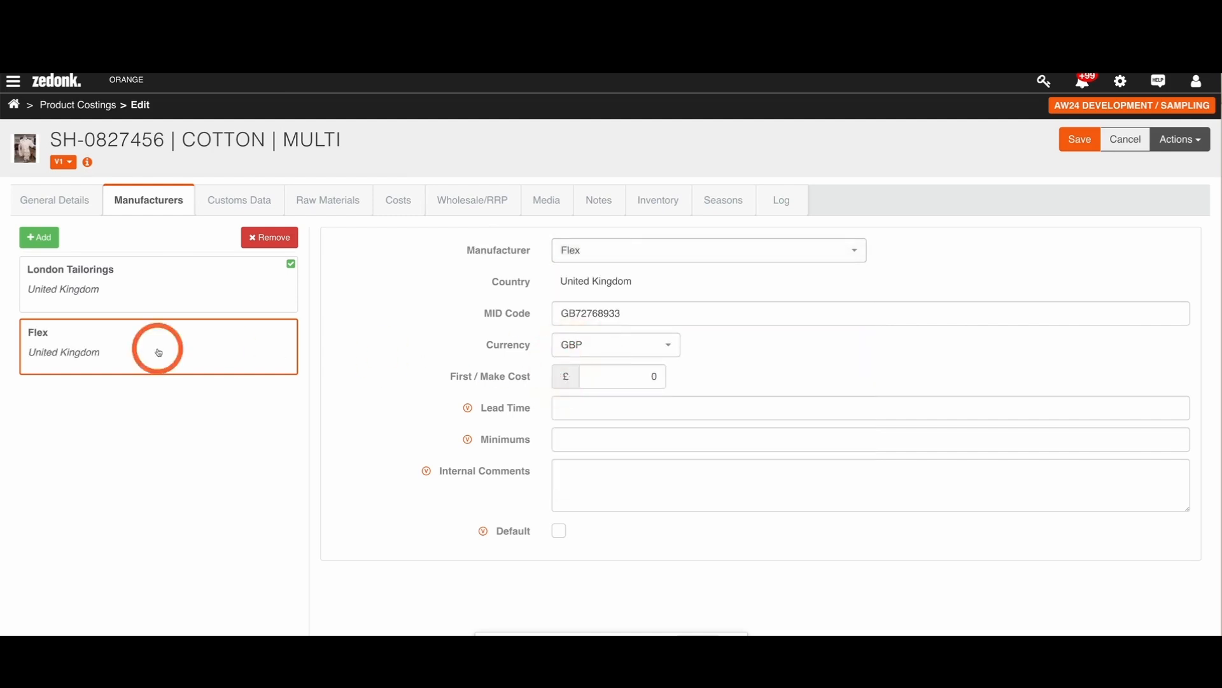
{"action": "left_click", "coordinate": [154, 295]}
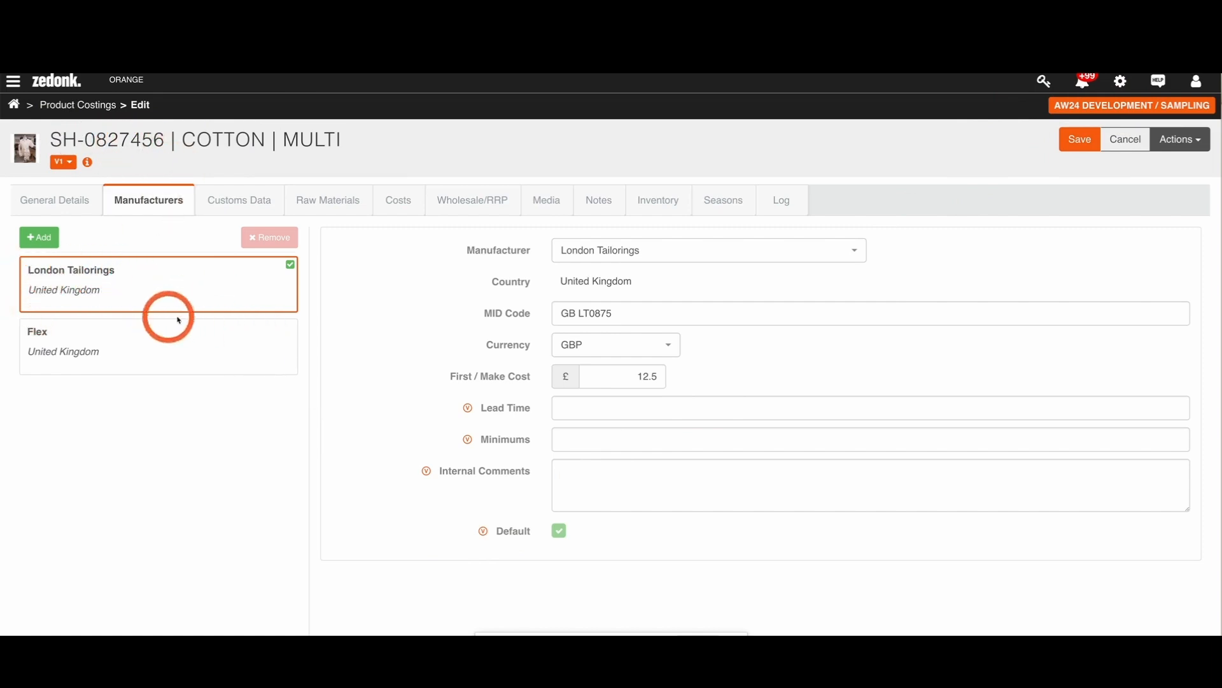
{"action": "left_click", "coordinate": [117, 352]}
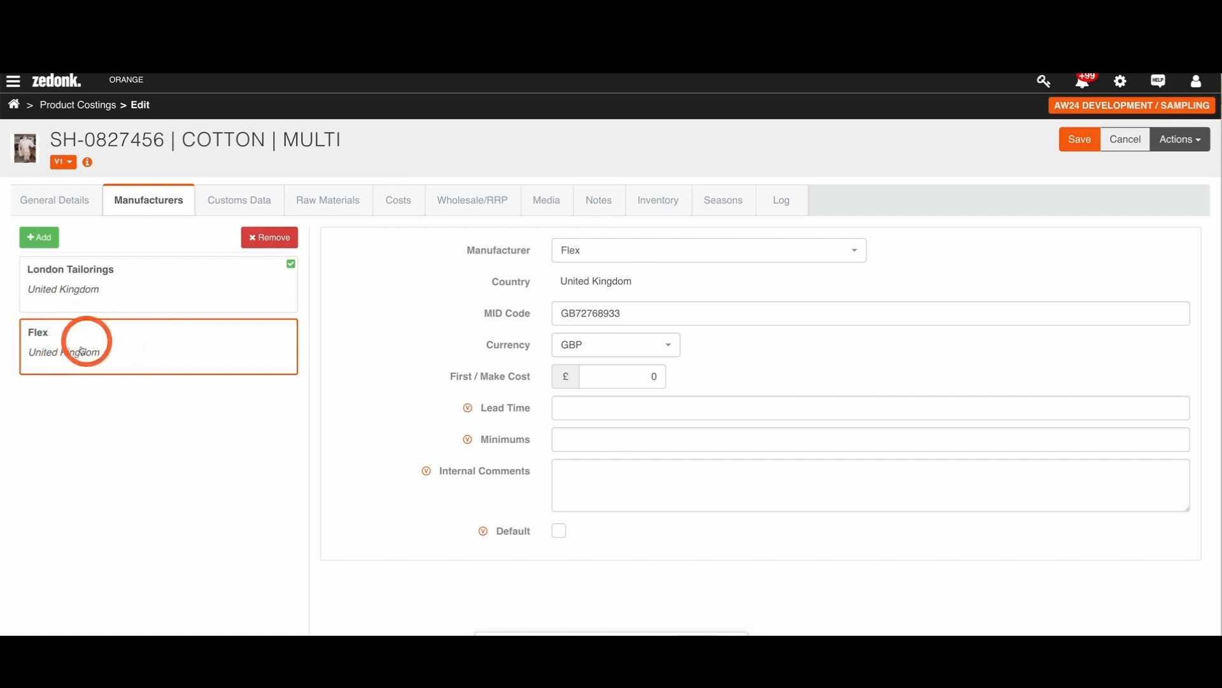
{"action": "left_click", "coordinate": [1071, 150]}
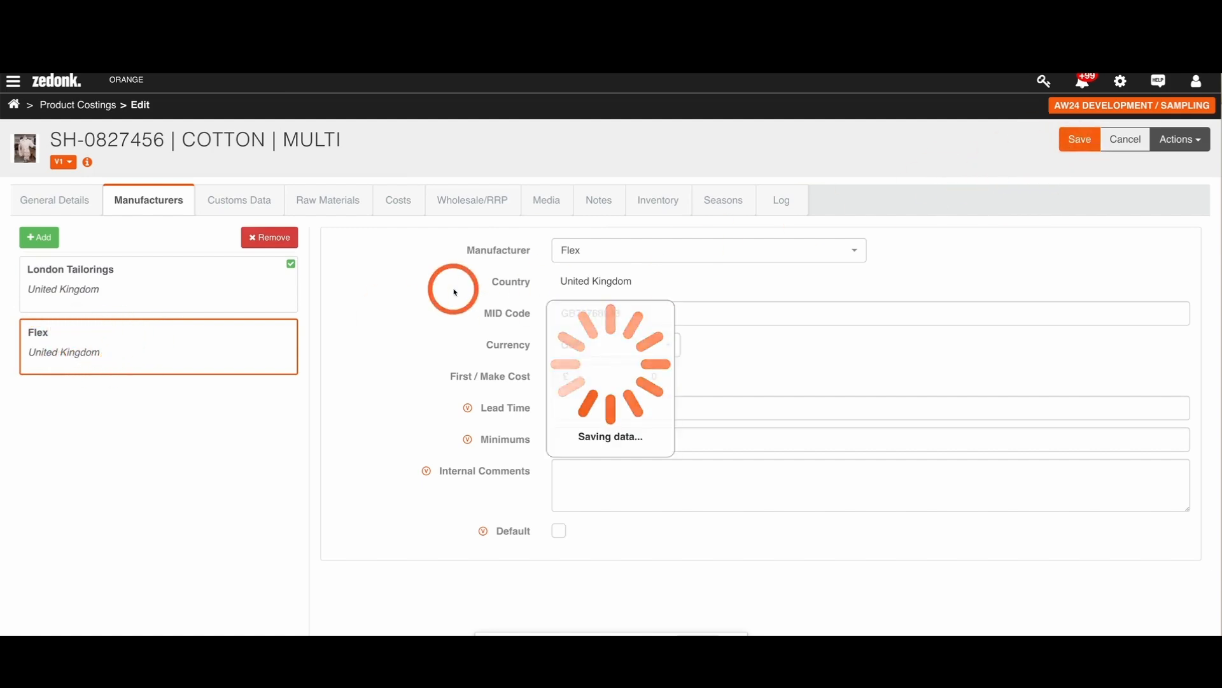
{"action": "left_click", "coordinate": [102, 274]}
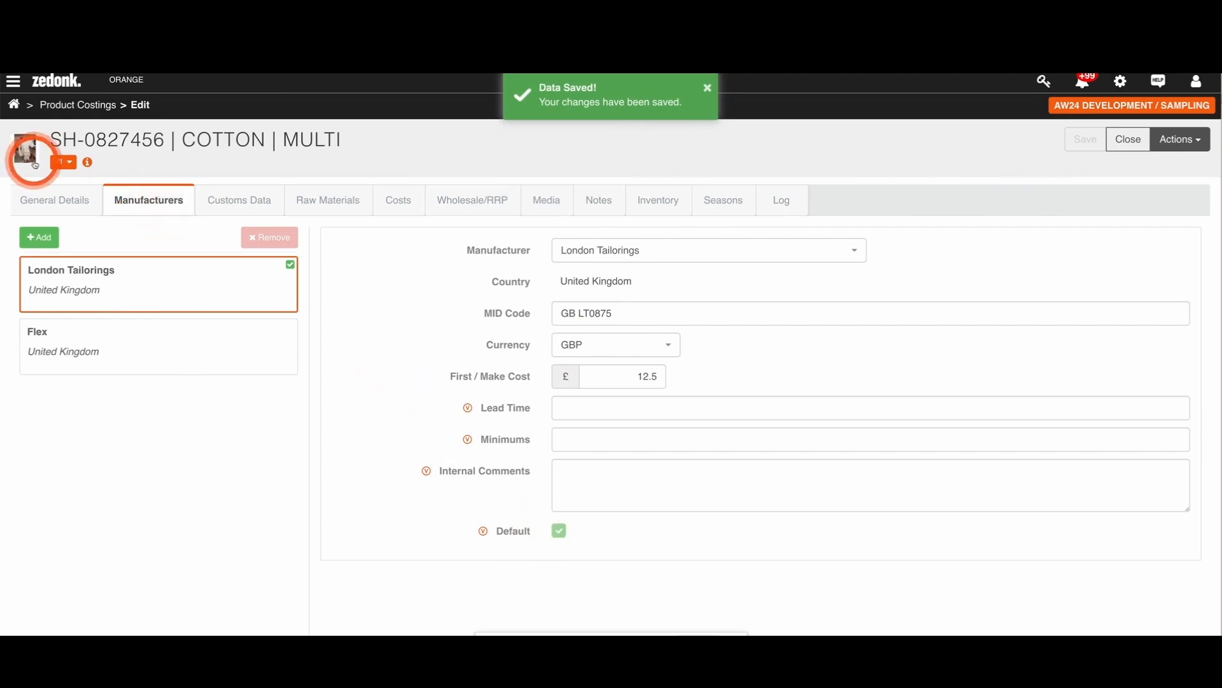
Step: Review the active and season-assigned status of the product's versions and save the version settings
{"action": "left_click", "coordinate": [67, 163]}
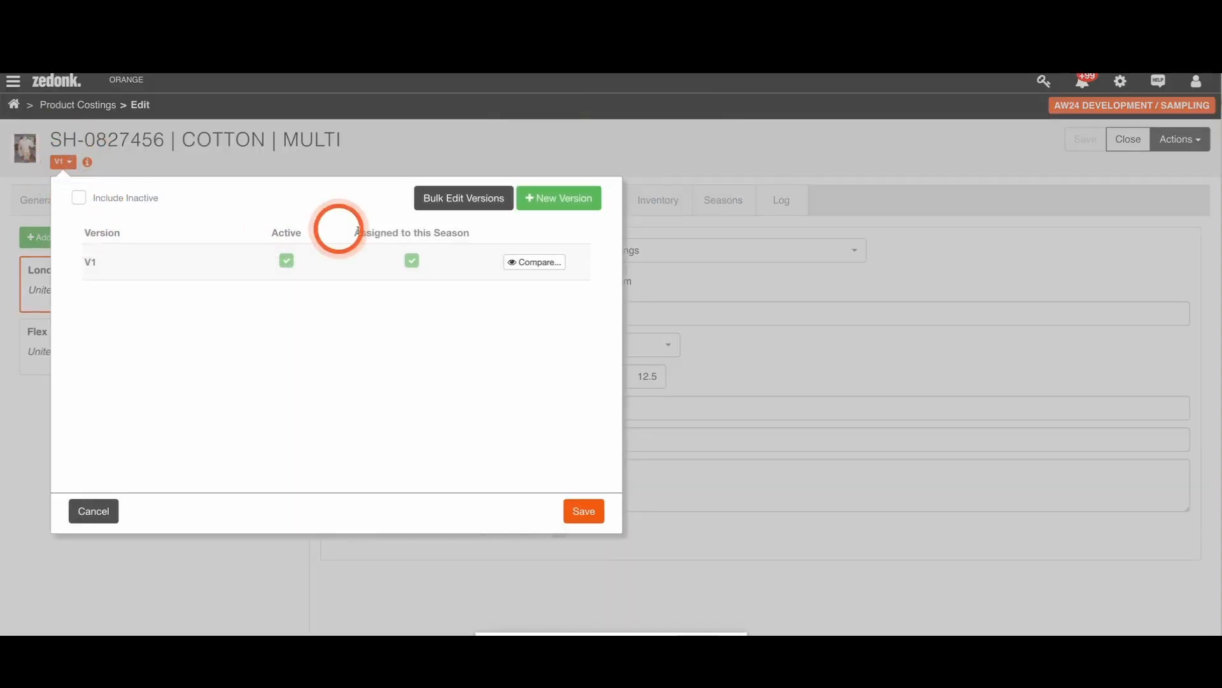
{"action": "mouse_move", "coordinate": [288, 270]}
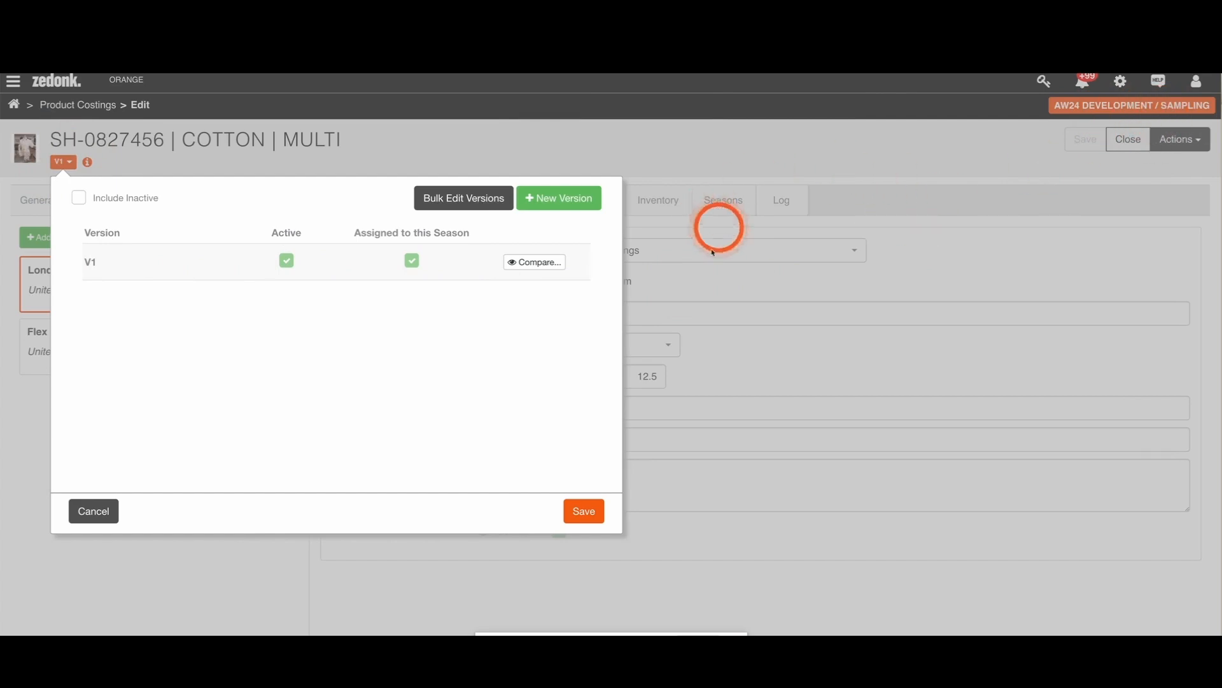
{"action": "left_click", "coordinate": [588, 510]}
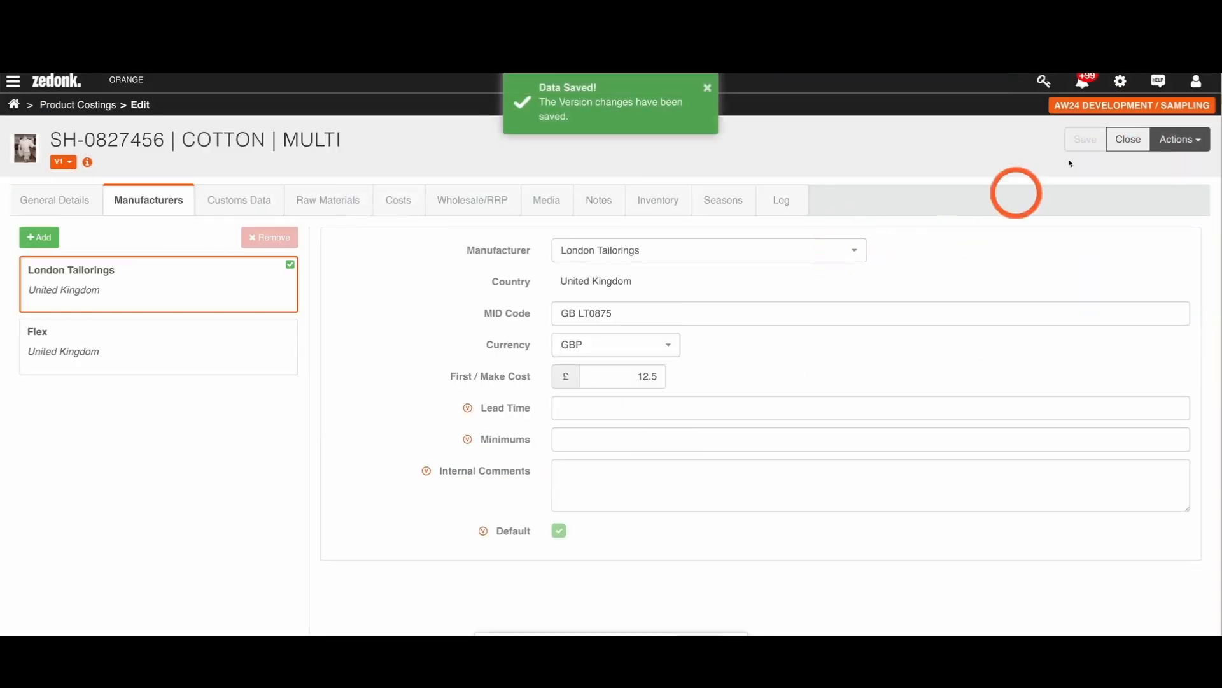
Step: Return to the home page and switch the active season to AW24 MAIN / PRODUCTION
{"action": "left_click", "coordinate": [14, 105]}
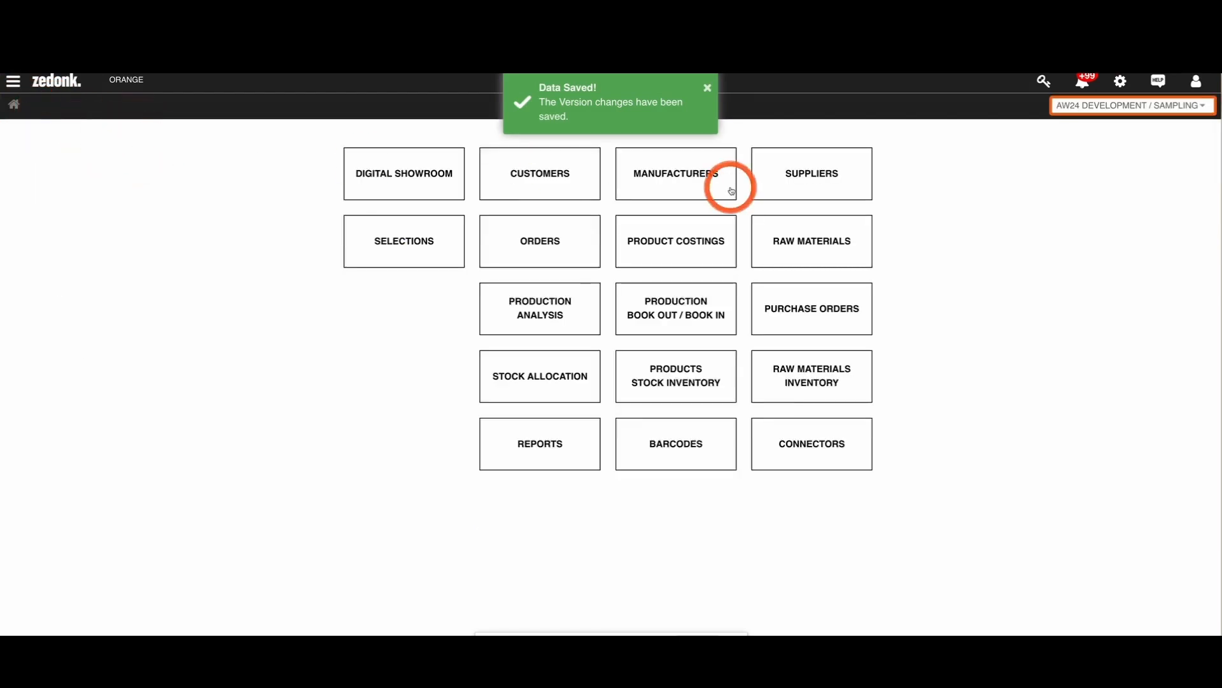
{"action": "left_click", "coordinate": [1075, 107]}
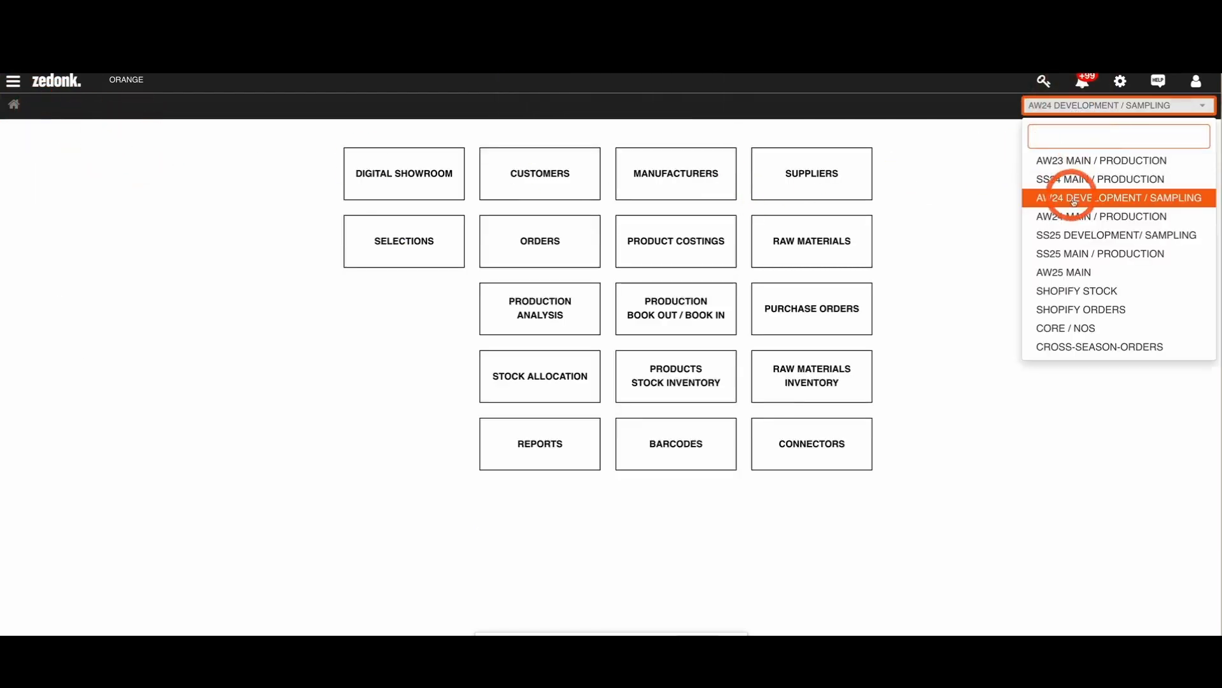
{"action": "left_click", "coordinate": [1107, 218]}
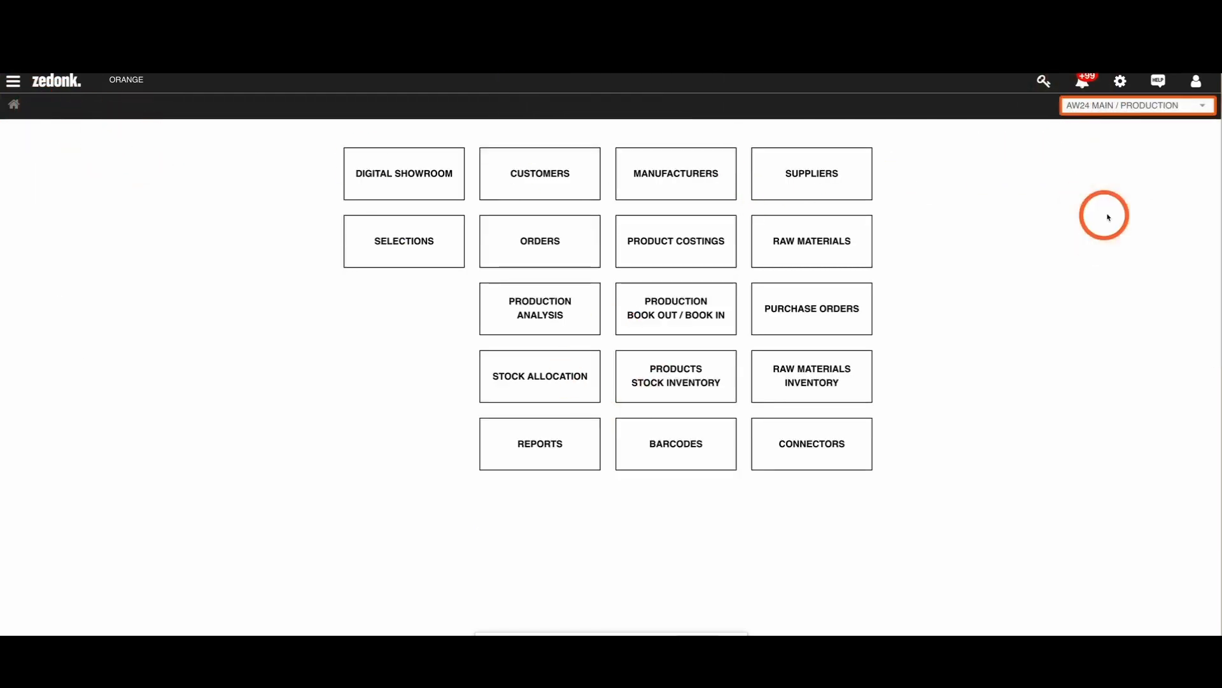
{"action": "left_click", "coordinate": [1087, 105]}
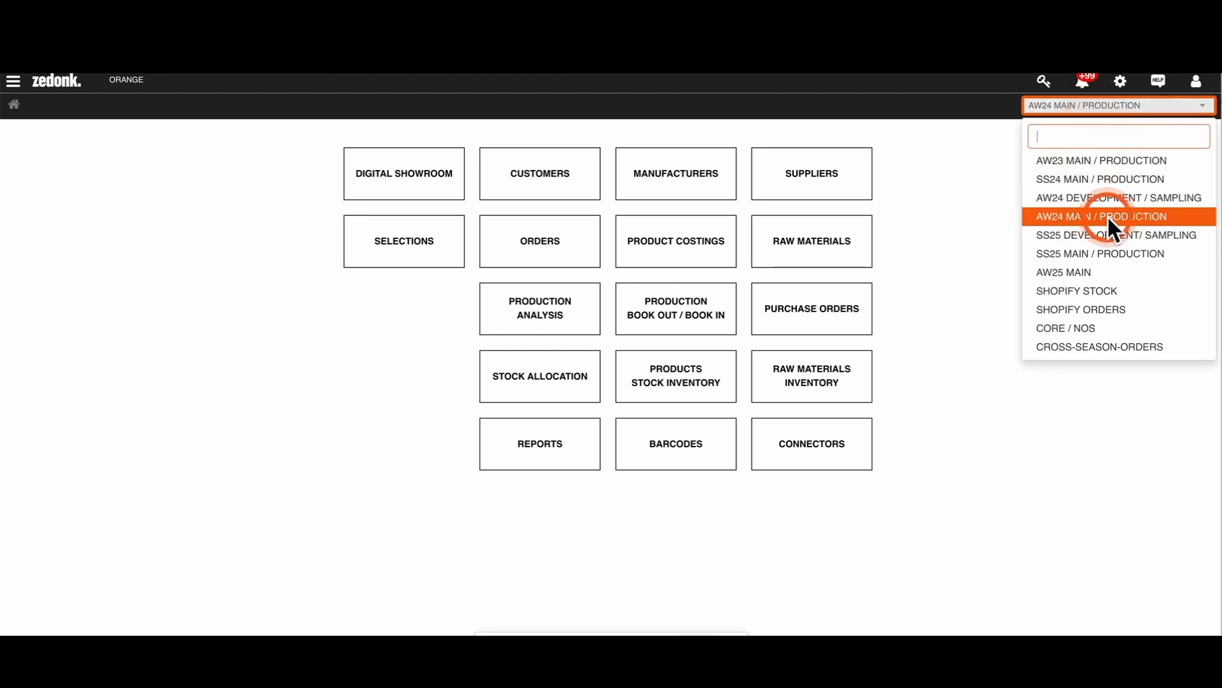
Step: Open the Set Season Visibility page of the AW24 MAIN / PRODUCTION product costings and look through the products of all seasons
{"action": "left_click", "coordinate": [699, 249]}
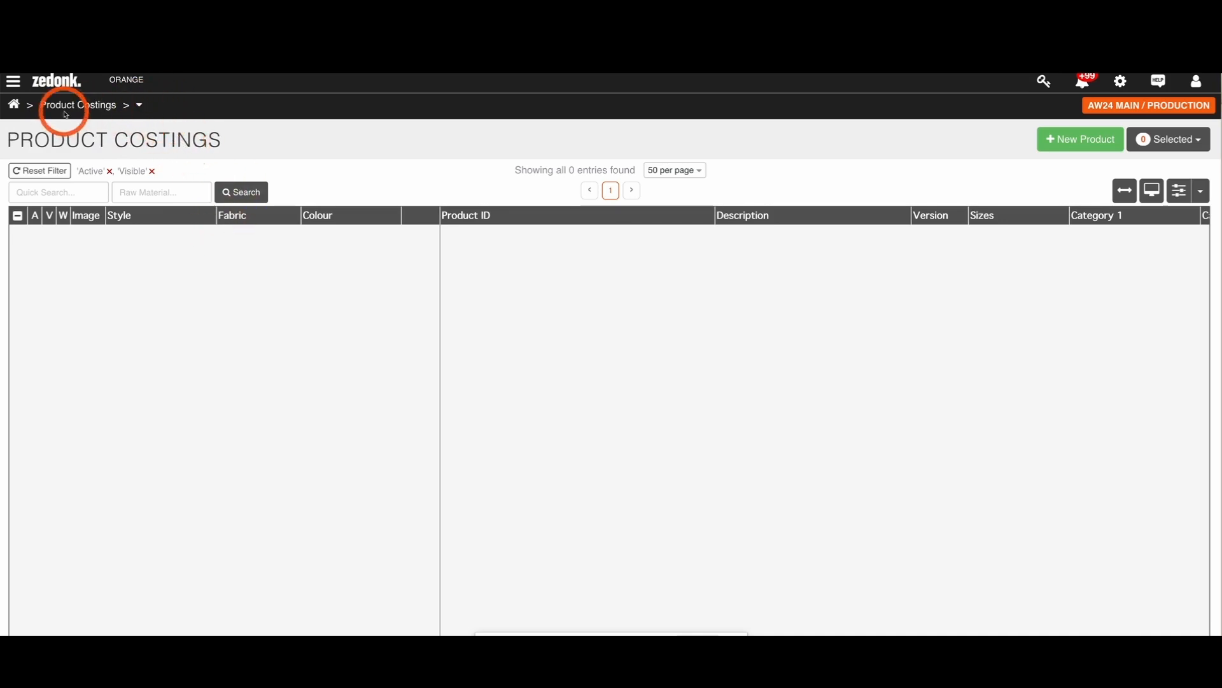
{"action": "left_click", "coordinate": [141, 107]}
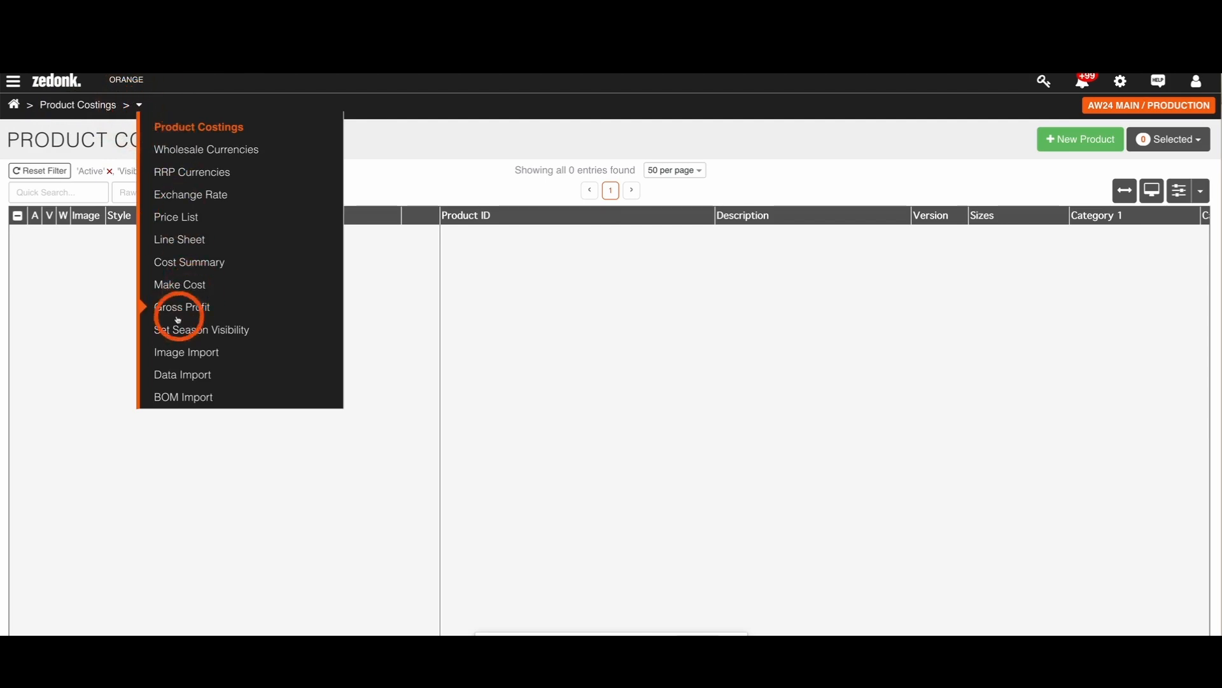
{"action": "left_click", "coordinate": [201, 331]}
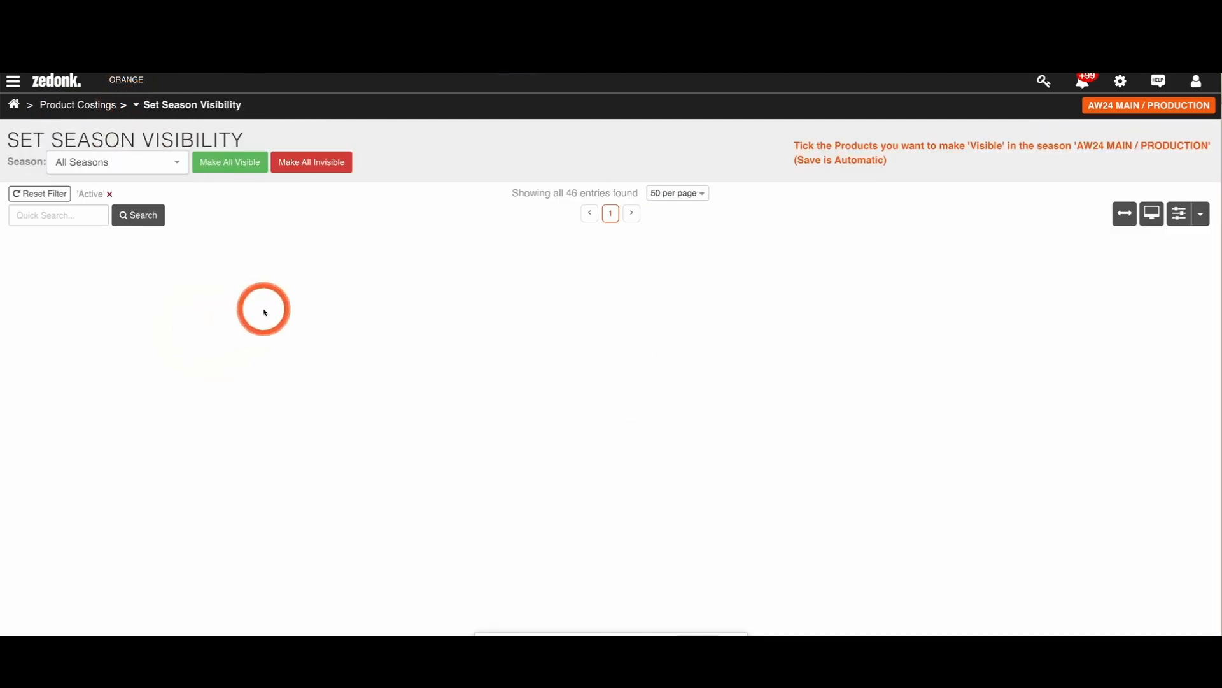
{"action": "scroll", "coordinate": [163, 310], "scroll_direction": "down", "scroll_amount": 1}
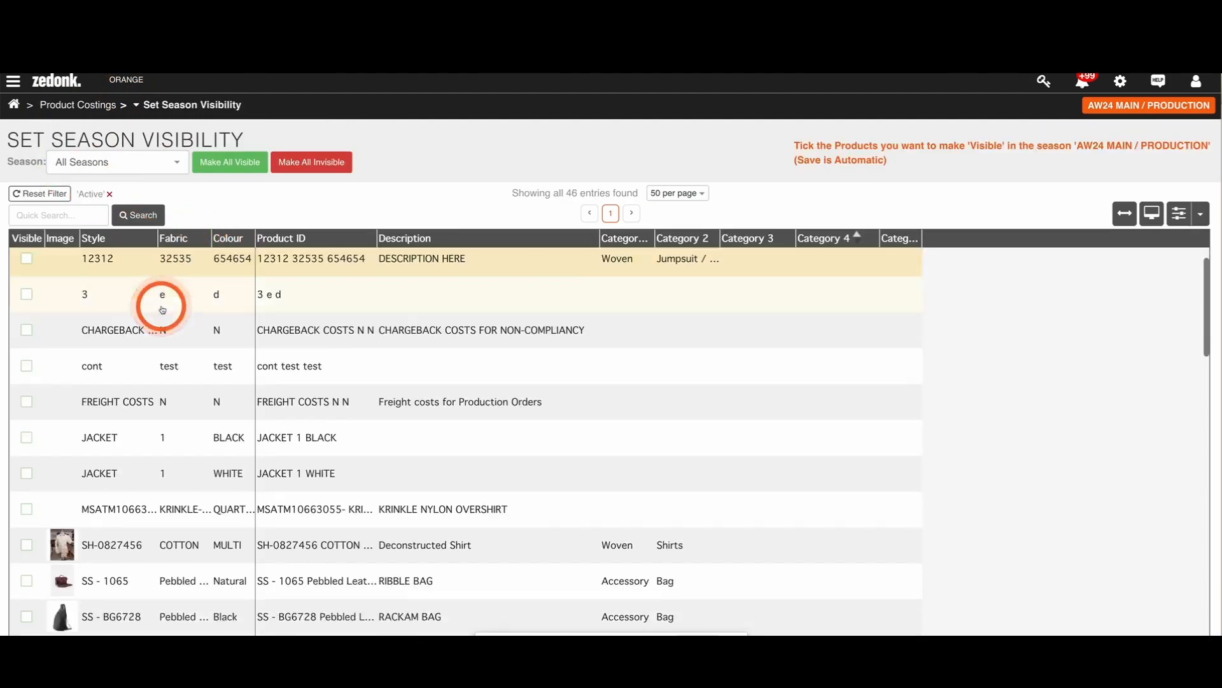
{"action": "scroll", "coordinate": [162, 310], "scroll_direction": "down", "scroll_amount": 3}
{"action": "scroll", "coordinate": [155, 308], "scroll_direction": "up", "scroll_amount": 4}
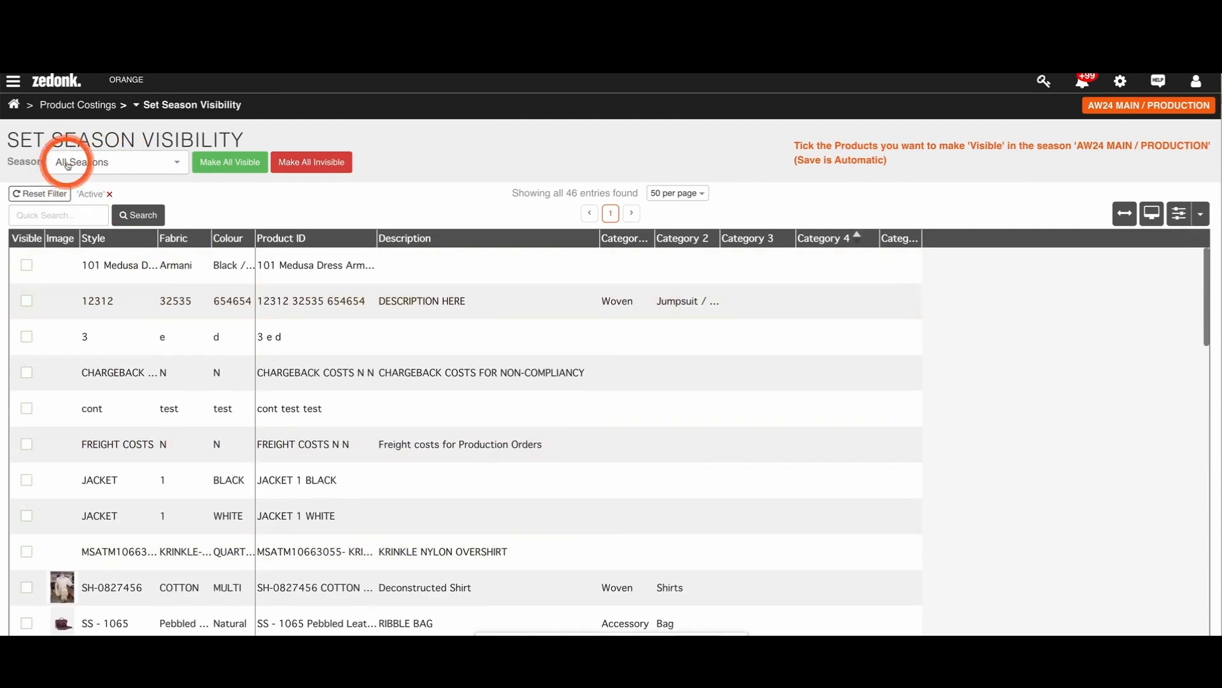
{"action": "scroll", "coordinate": [153, 306], "scroll_direction": "down", "scroll_amount": 10}
{"action": "scroll", "coordinate": [150, 299], "scroll_direction": "down", "scroll_amount": 5}
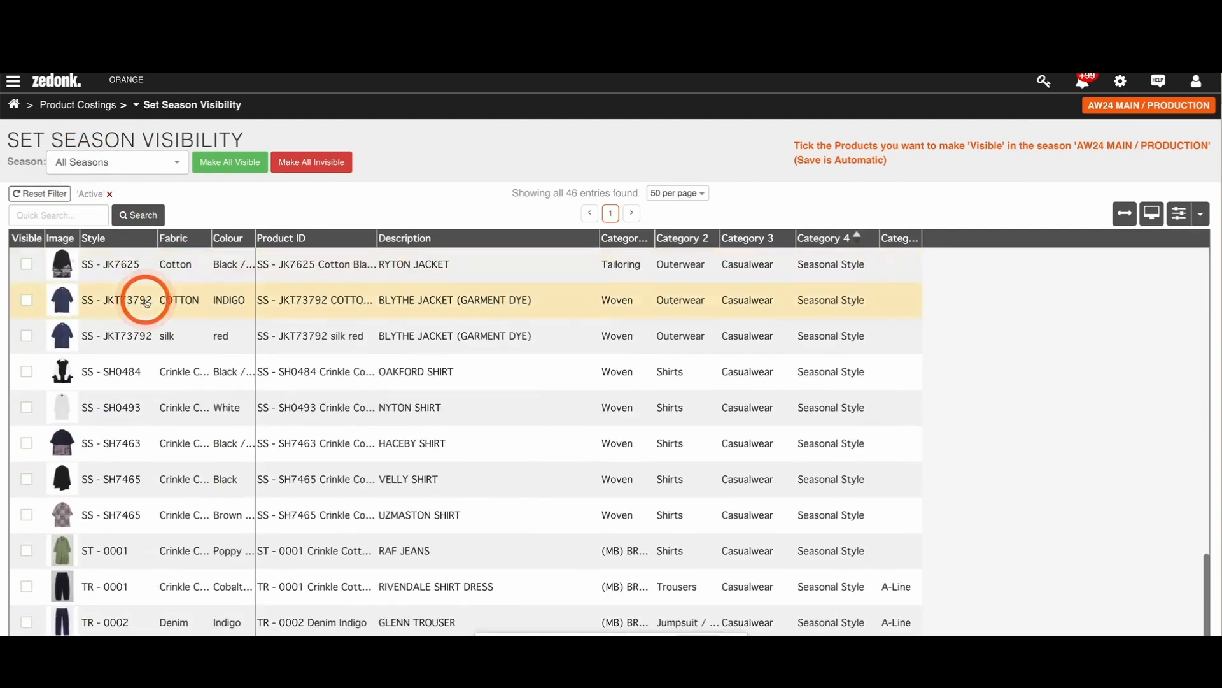
{"action": "scroll", "coordinate": [128, 305], "scroll_direction": "up", "scroll_amount": 15}
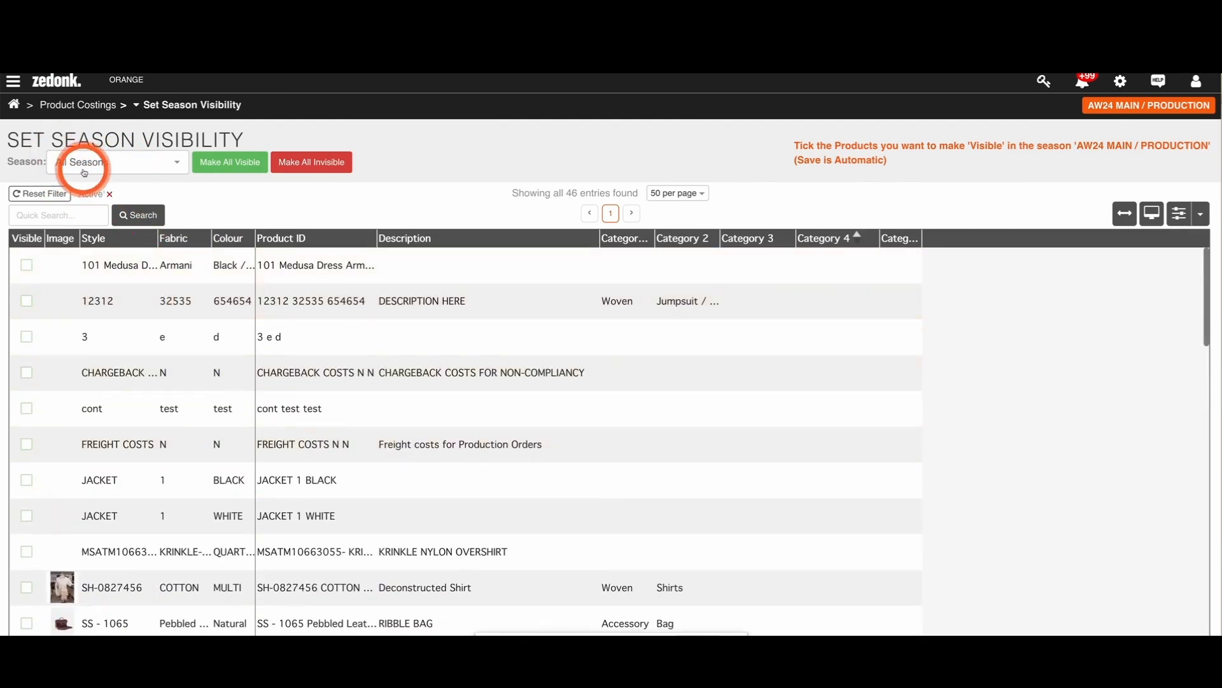
Step: Filter the products by AW24 DEVELOPMENT / SAMPLING, widen the Product ID column and make SH-0827456 visible in AW24 MAIN / PRODUCTION
{"action": "left_click", "coordinate": [84, 167]}
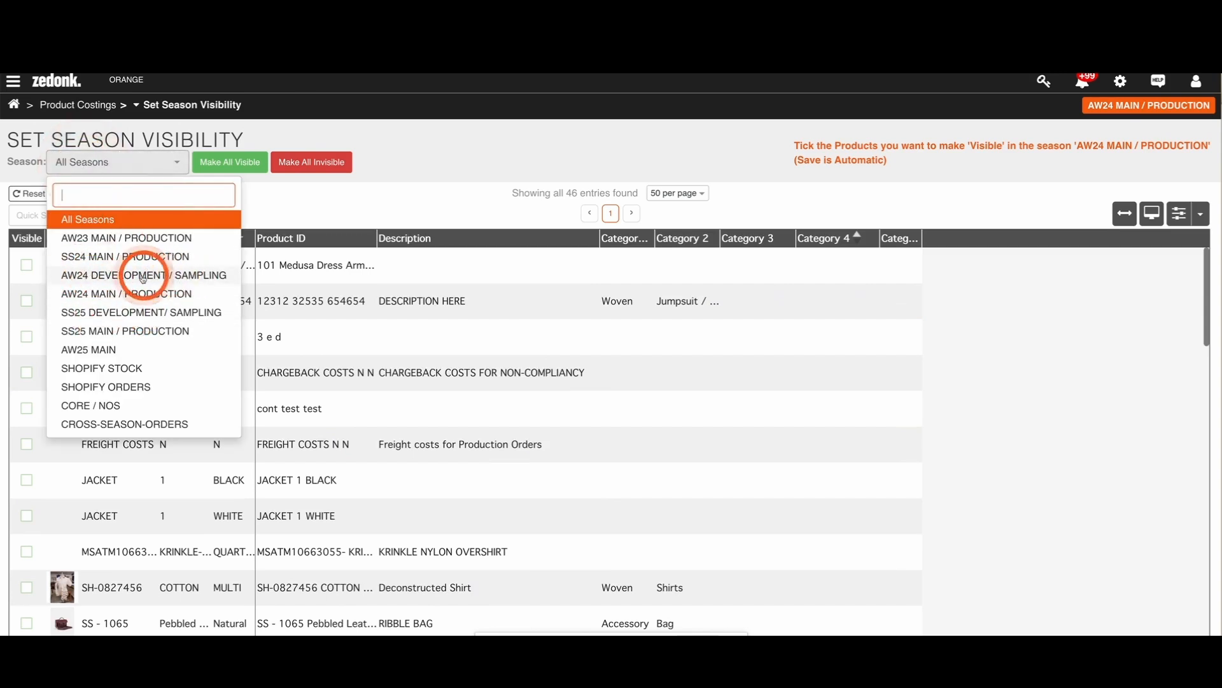
{"action": "left_click", "coordinate": [169, 279]}
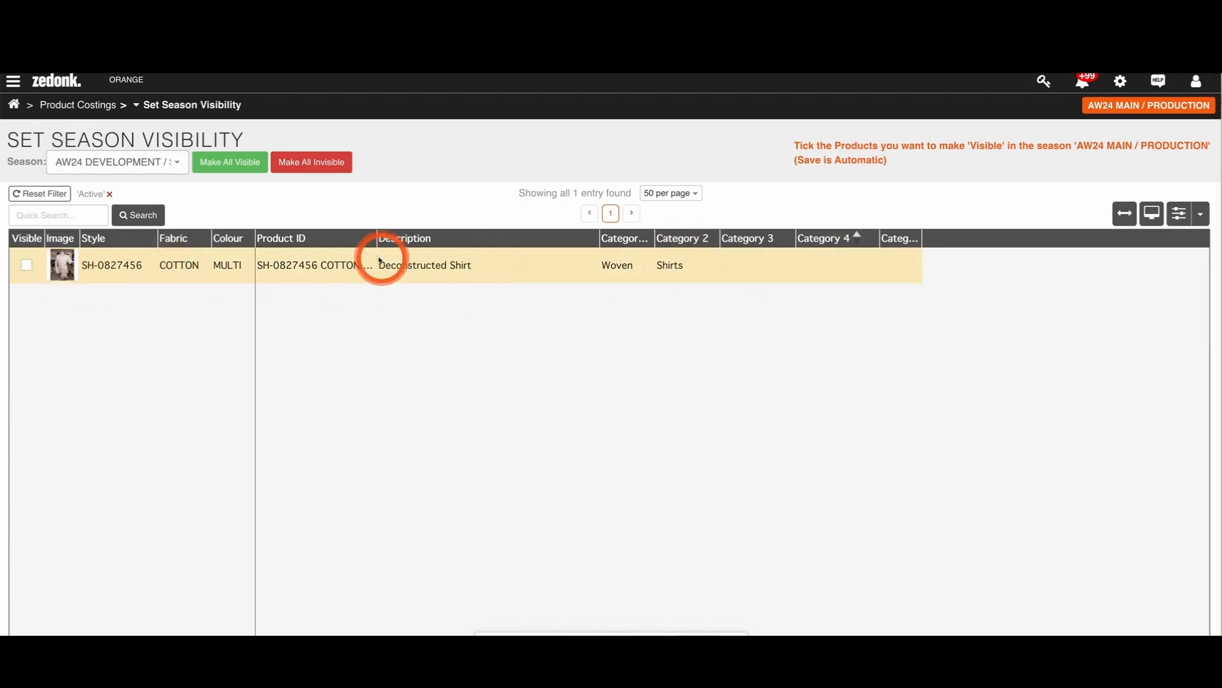
{"action": "left_click_drag", "start_coordinate": [377, 238], "coordinate": [446, 239]}
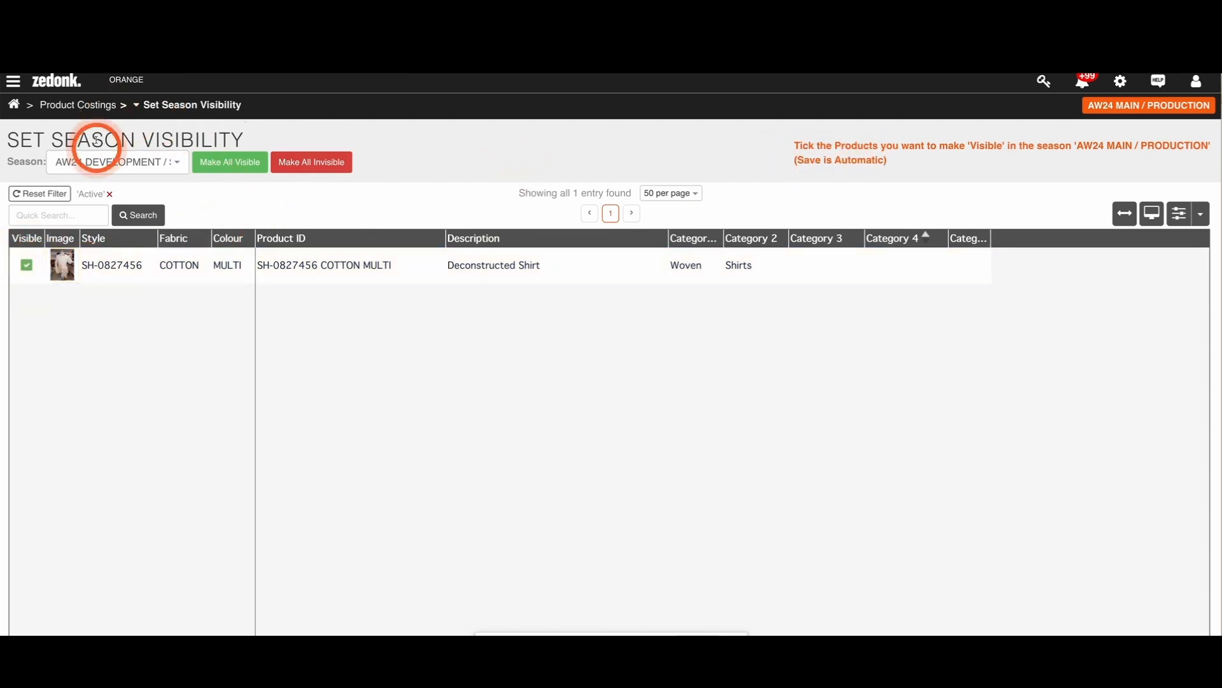
Step: Open SH-0827456 from the product costings list and create a Production Sample version of it for the current season
{"action": "left_click", "coordinate": [98, 106]}
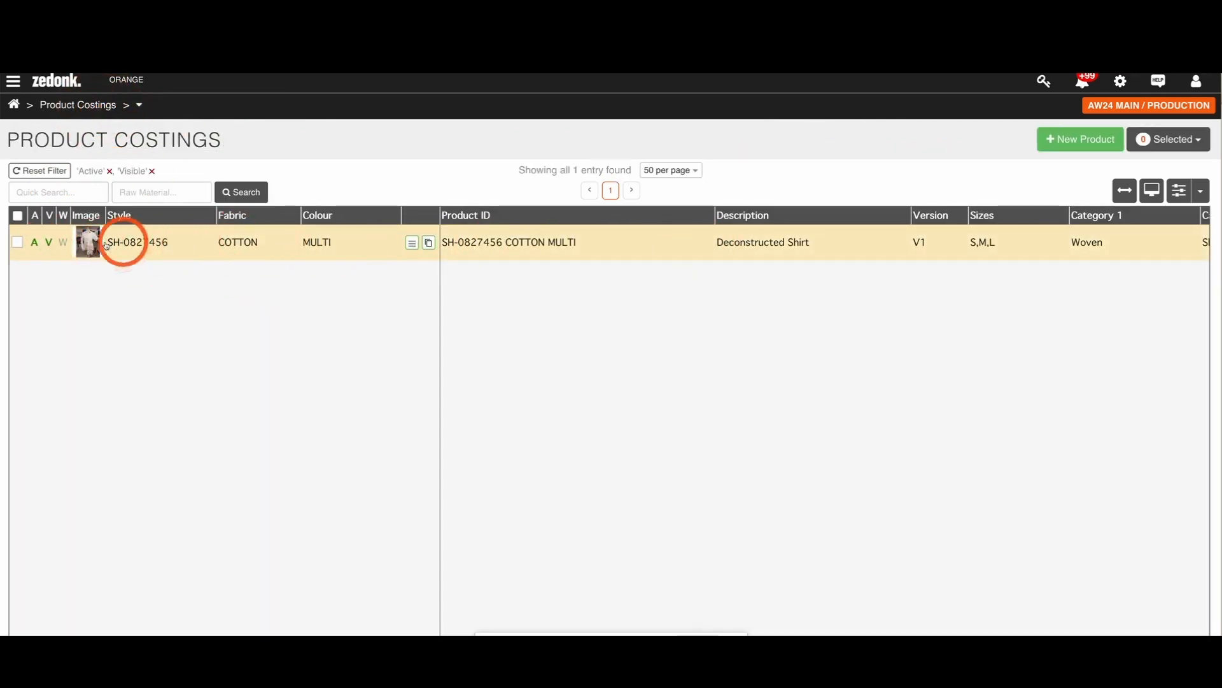
{"action": "left_click", "coordinate": [137, 254]}
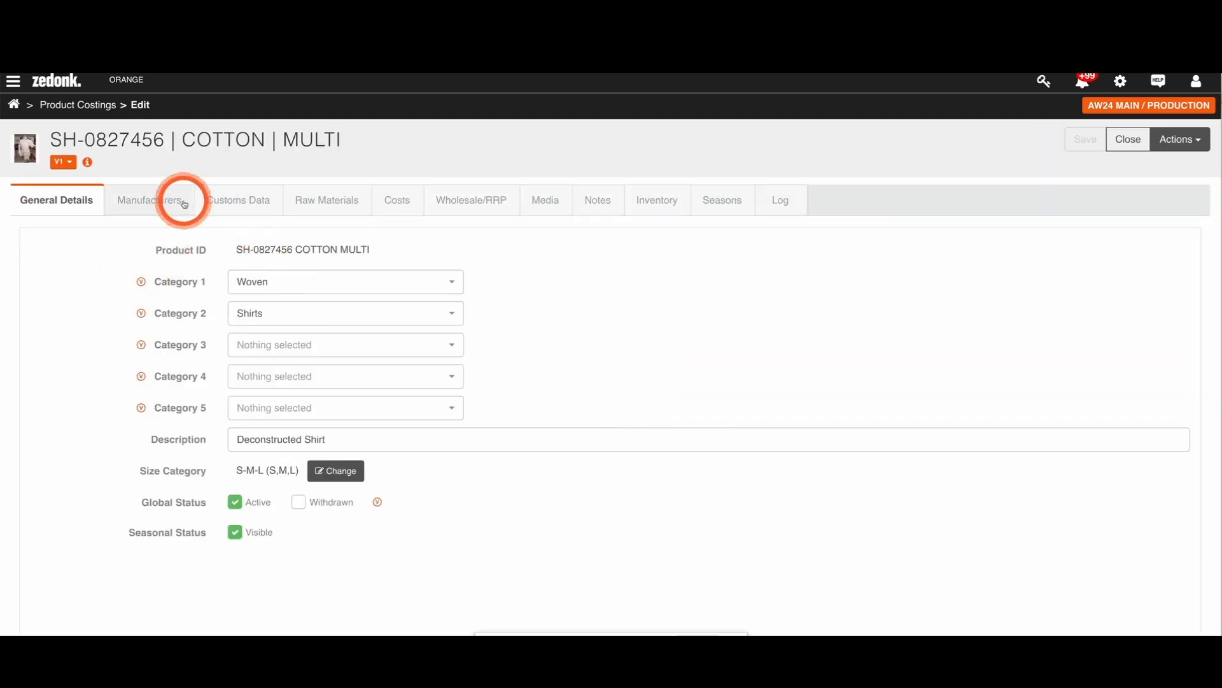
{"action": "left_click", "coordinate": [68, 163]}
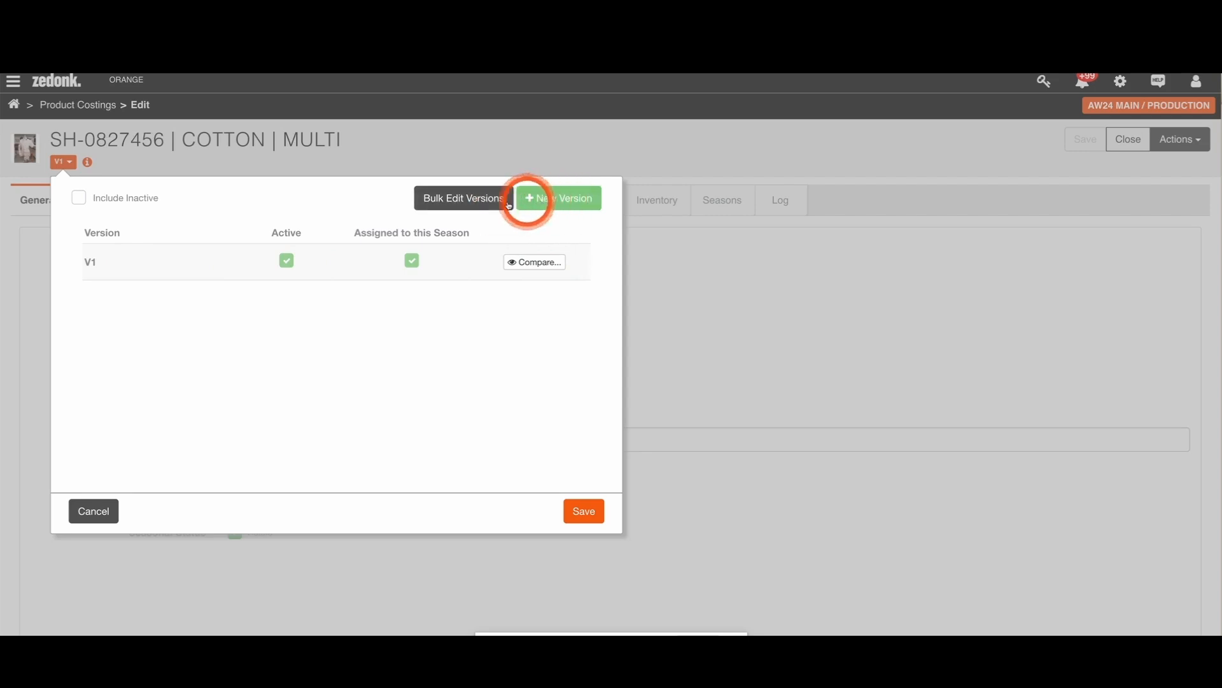
{"action": "left_click", "coordinate": [548, 199]}
{"action": "left_click", "coordinate": [523, 167]}
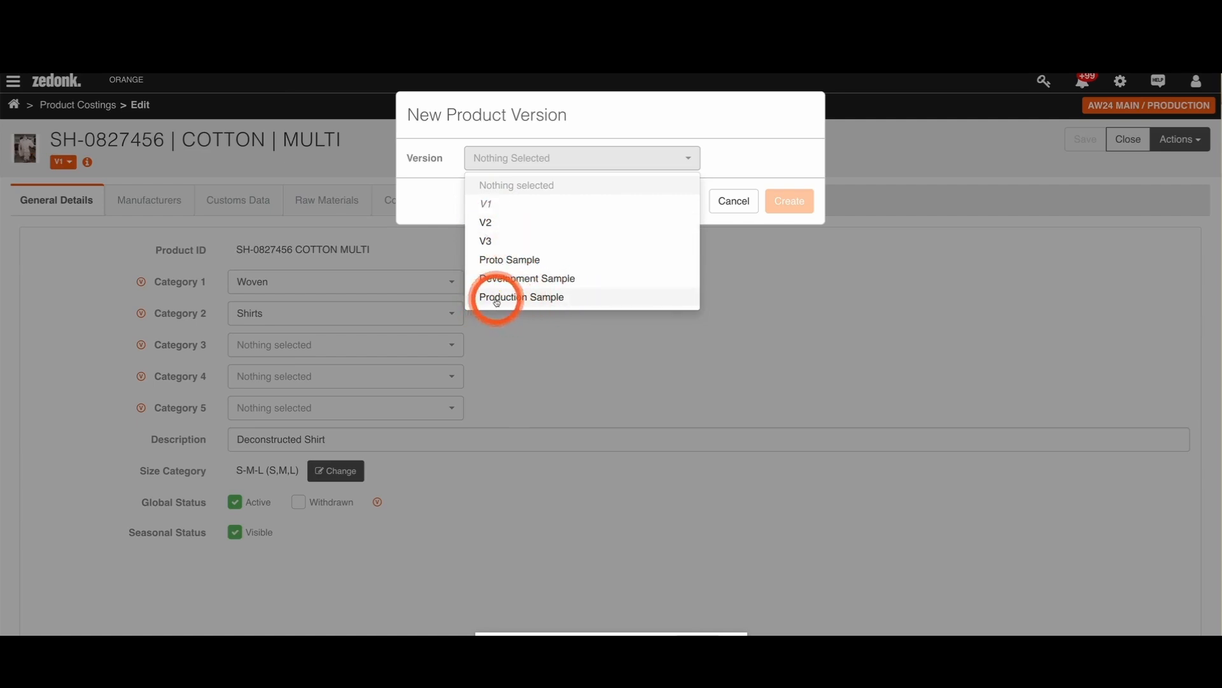
{"action": "left_click", "coordinate": [534, 297]}
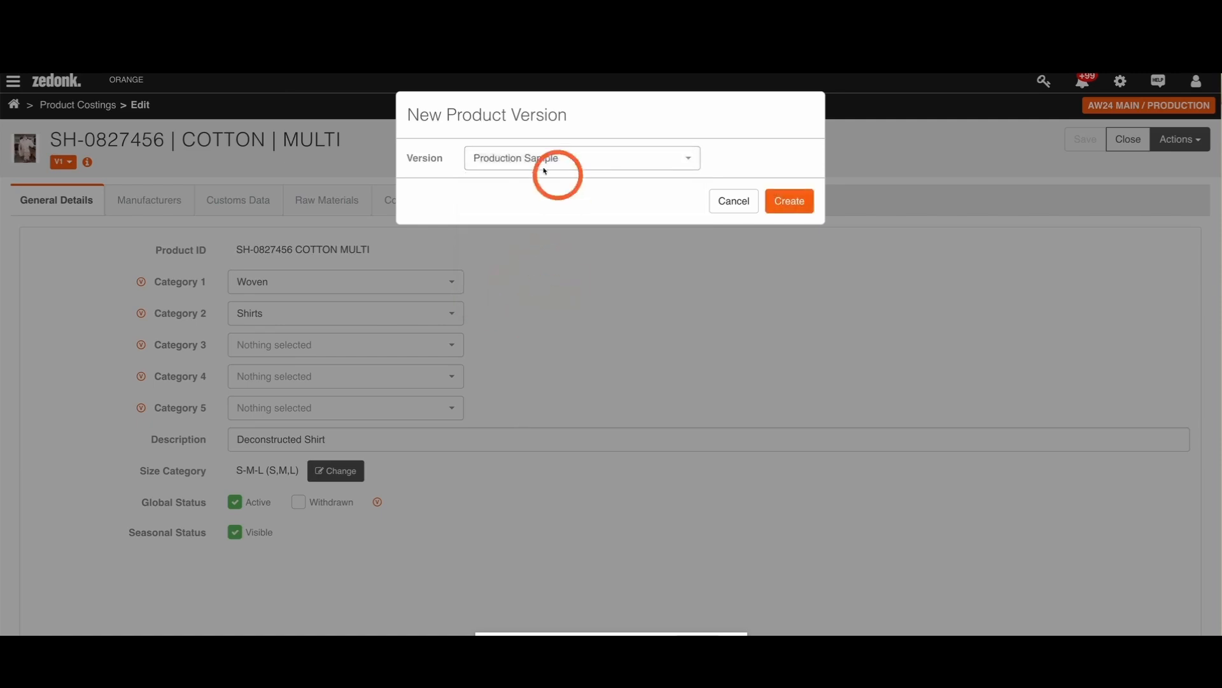
{"action": "left_click", "coordinate": [787, 209]}
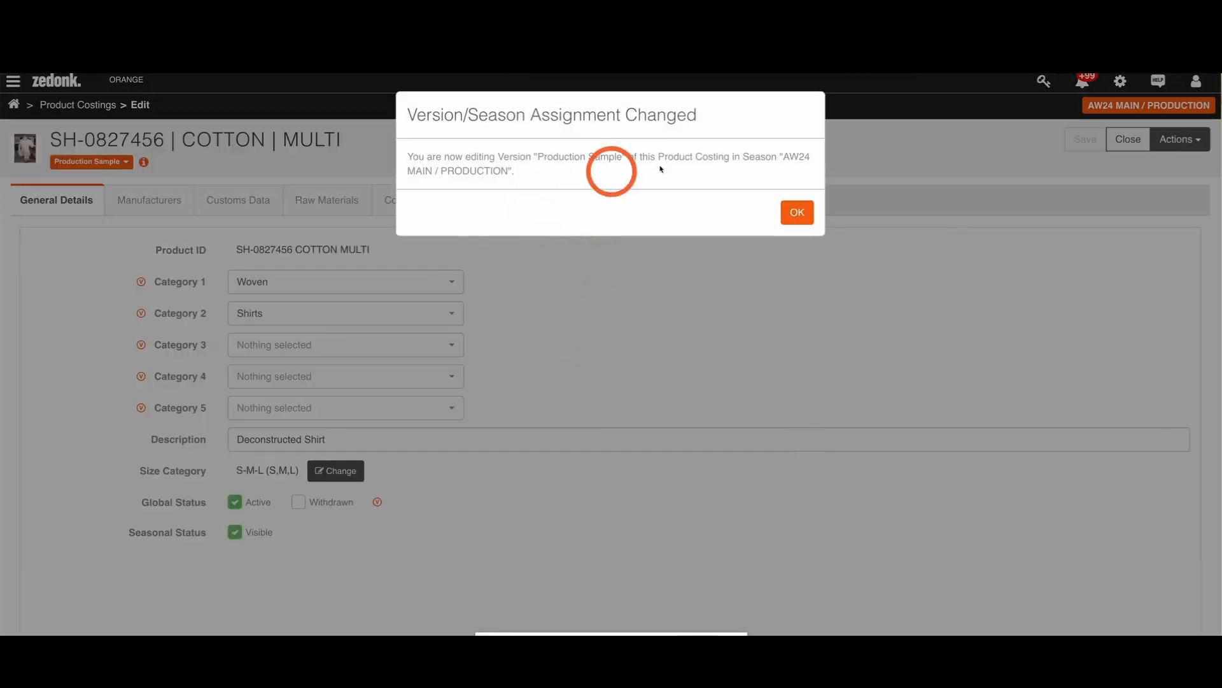
{"action": "left_click", "coordinate": [798, 213]}
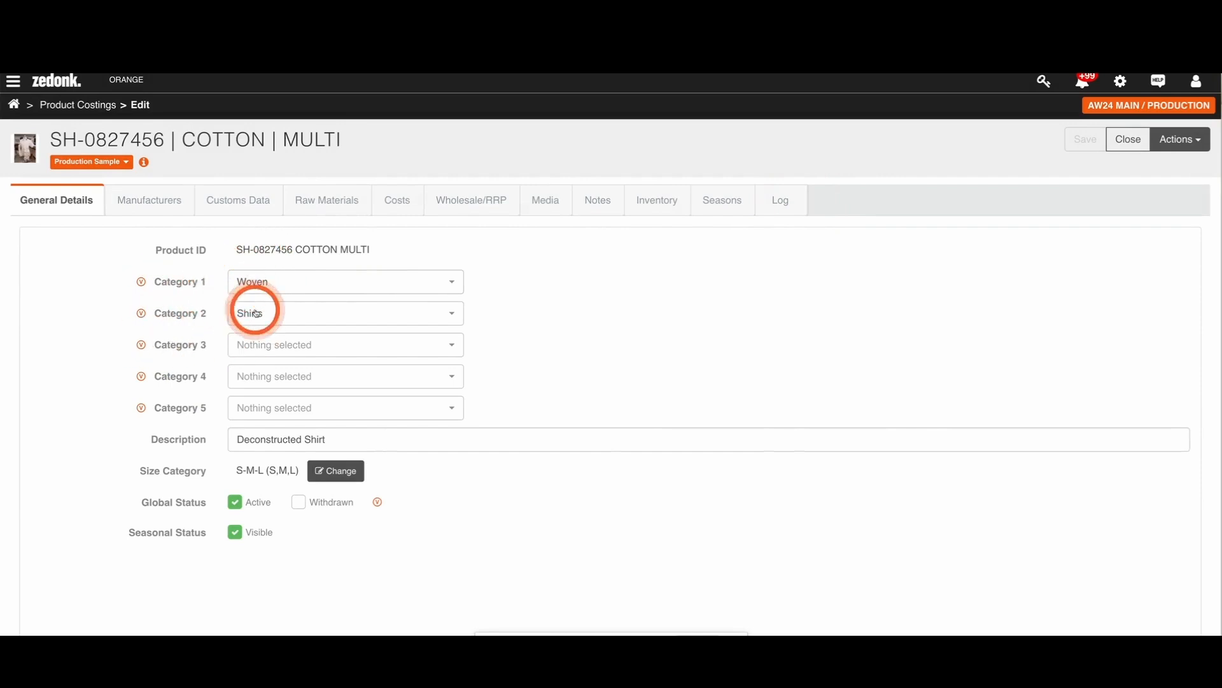
Step: Set Category 3 to Casualwear and Category 4 to Seasonal Style in the product's general details
{"action": "left_click", "coordinate": [253, 349]}
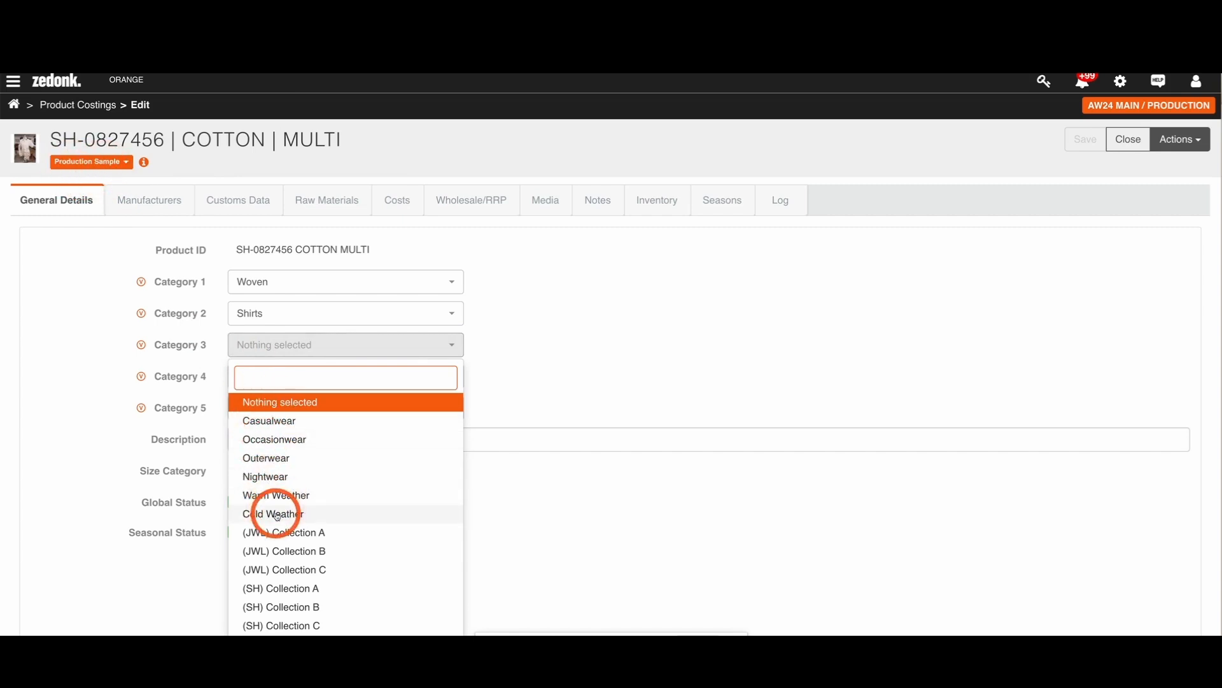
{"action": "left_click", "coordinate": [264, 421]}
{"action": "left_click", "coordinate": [264, 375]}
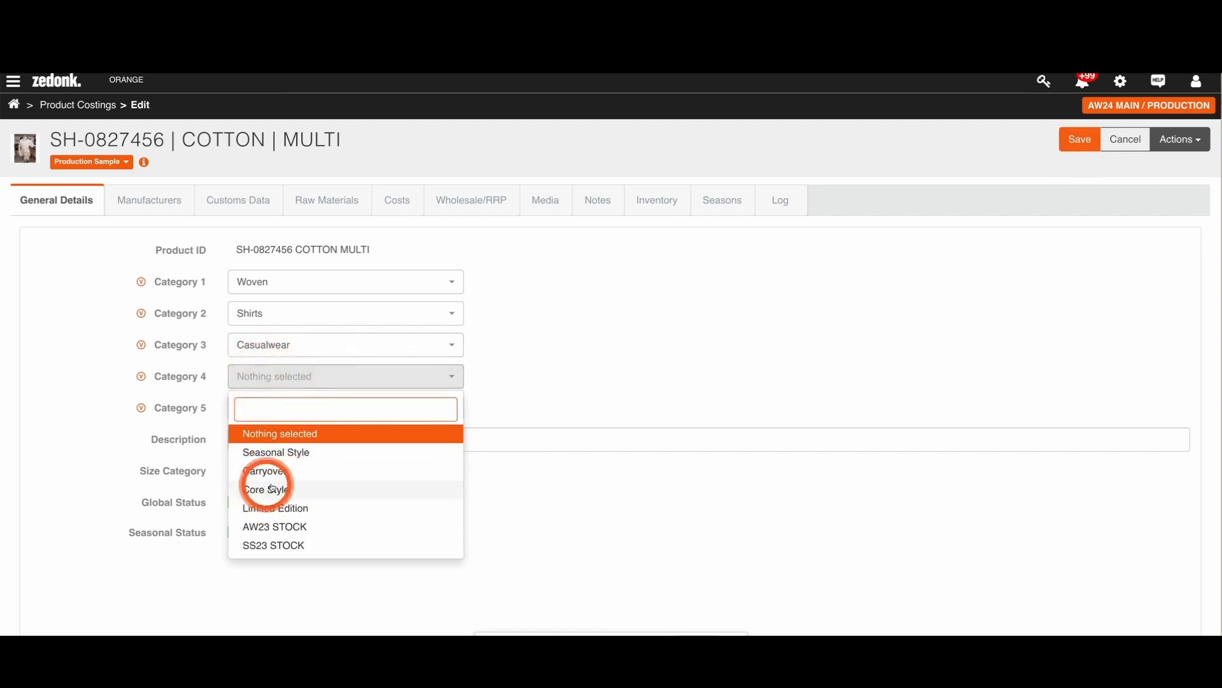
{"action": "left_click", "coordinate": [261, 451]}
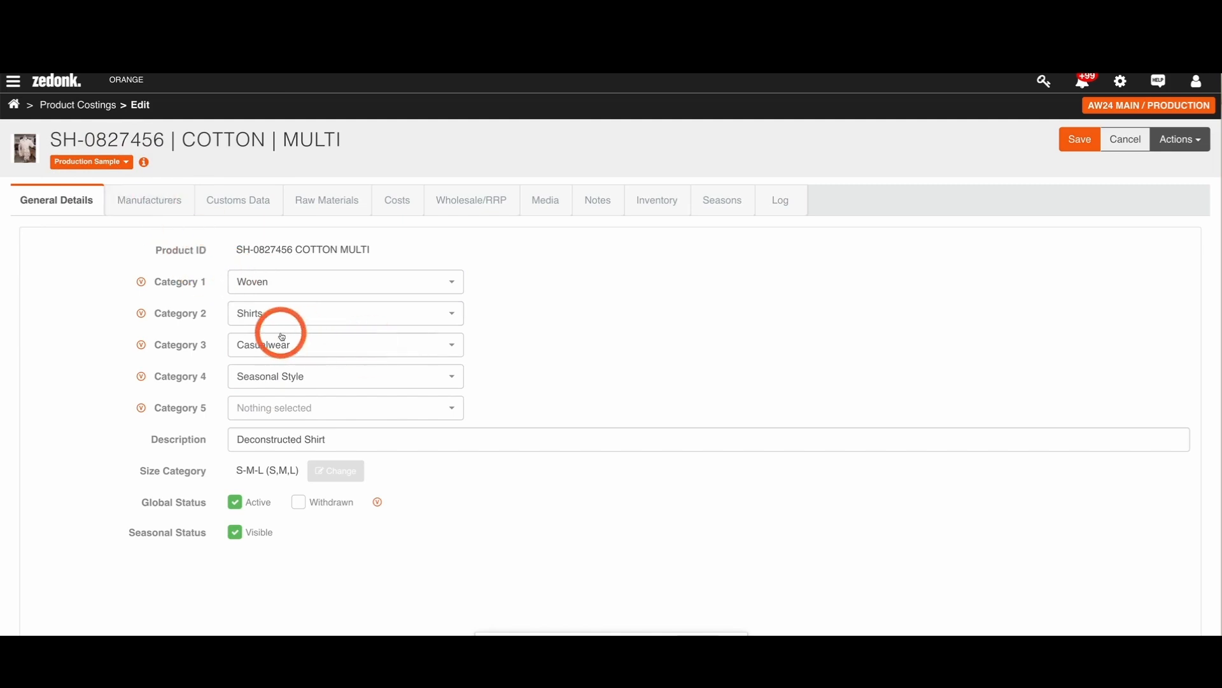
Step: Make Flex the default manufacturer of the product and set its First / Make Cost to £13
{"action": "left_click", "coordinate": [130, 205]}
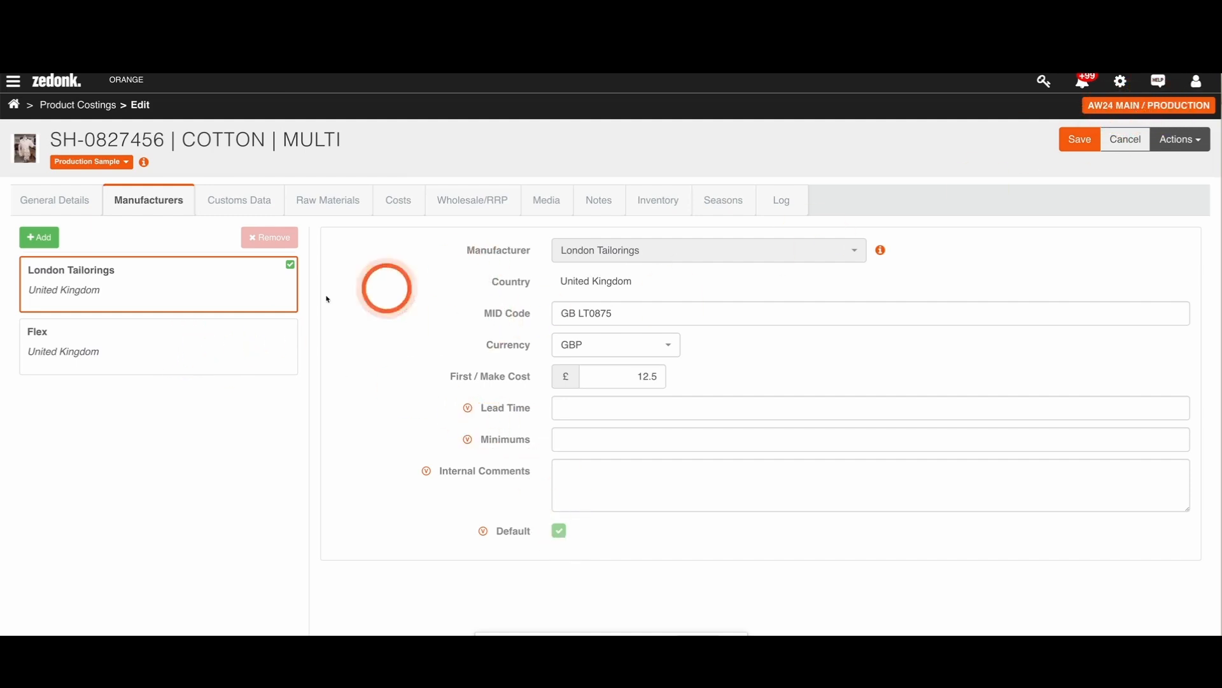
{"action": "left_click", "coordinate": [88, 355]}
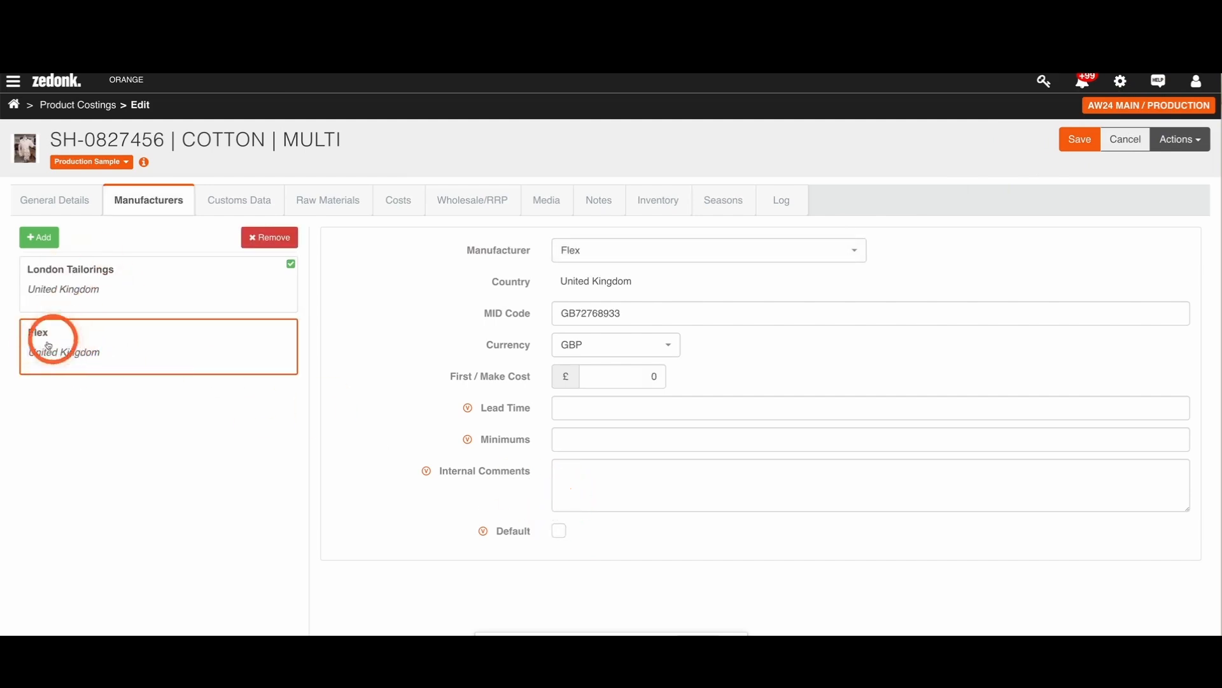
{"action": "left_click", "coordinate": [557, 533]}
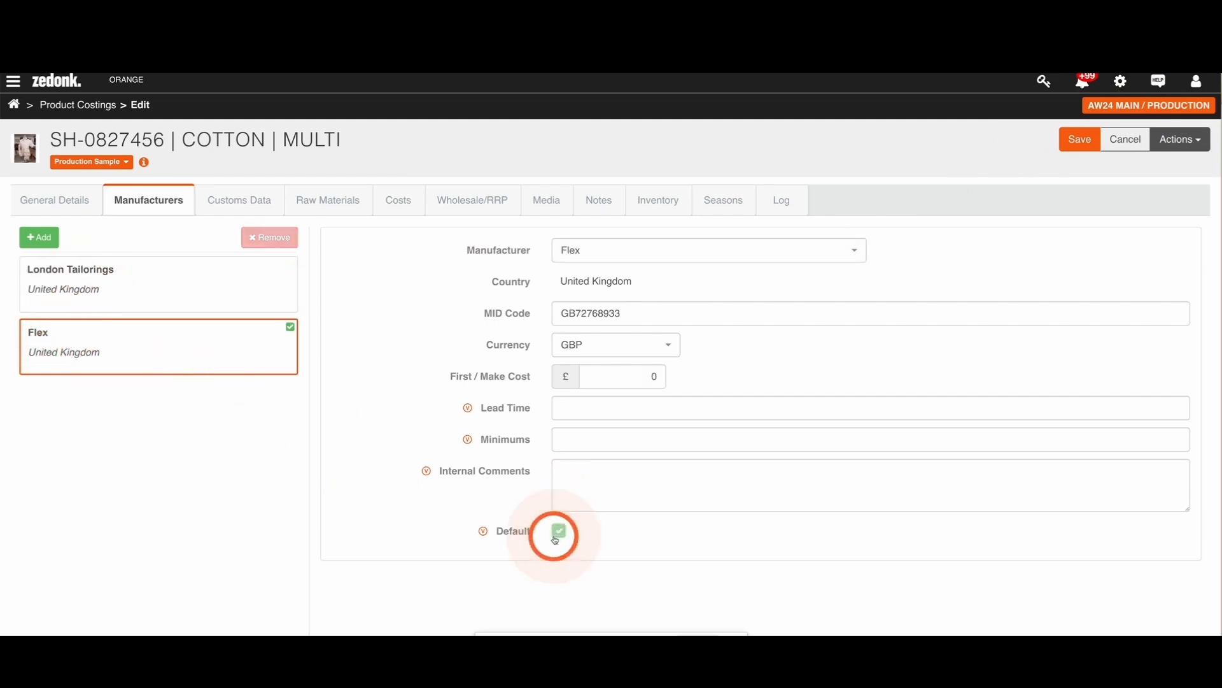
{"action": "left_click_drag", "start_coordinate": [631, 376], "coordinate": [683, 384]}
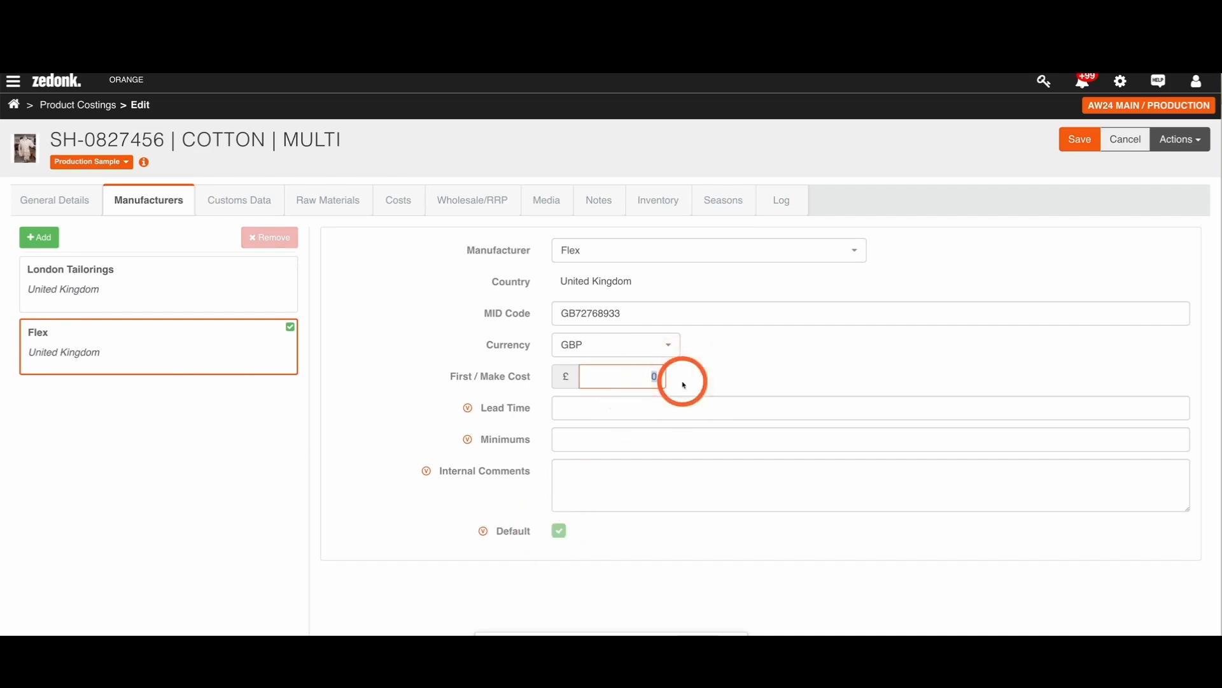
{"action": "type", "text": "13"}
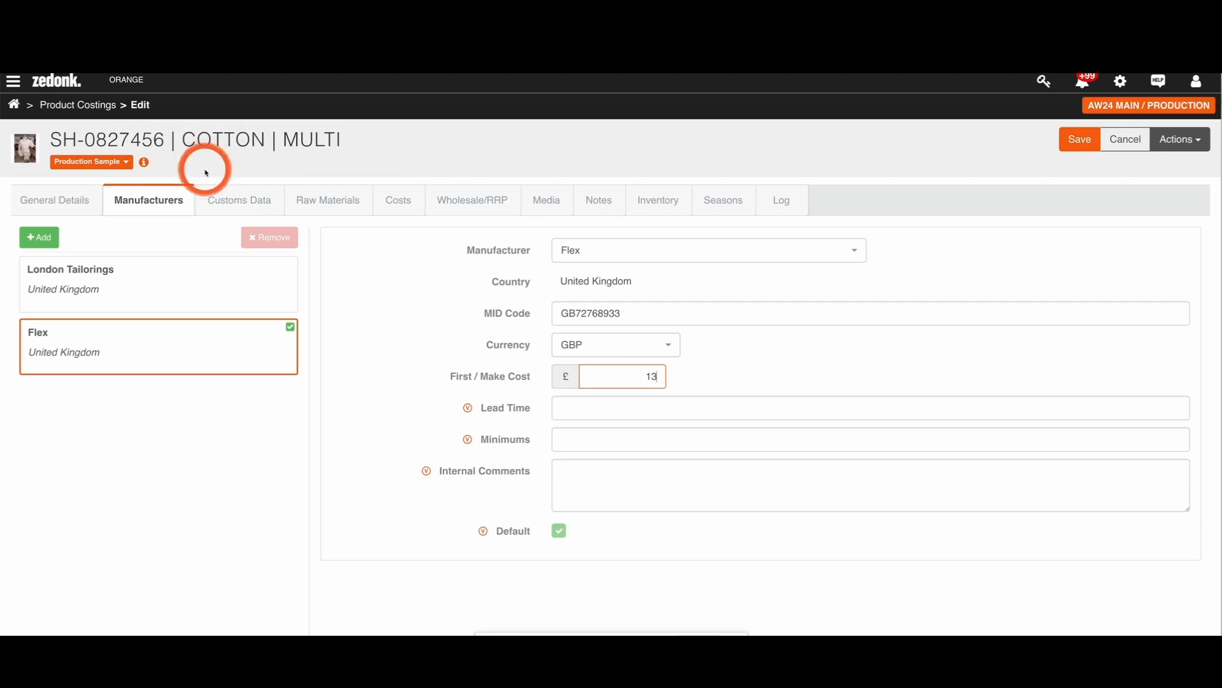
Step: Check the customs data and set the Light Poplin Cotton quantity to 1.3 in the raw materials
{"action": "left_click", "coordinate": [216, 202]}
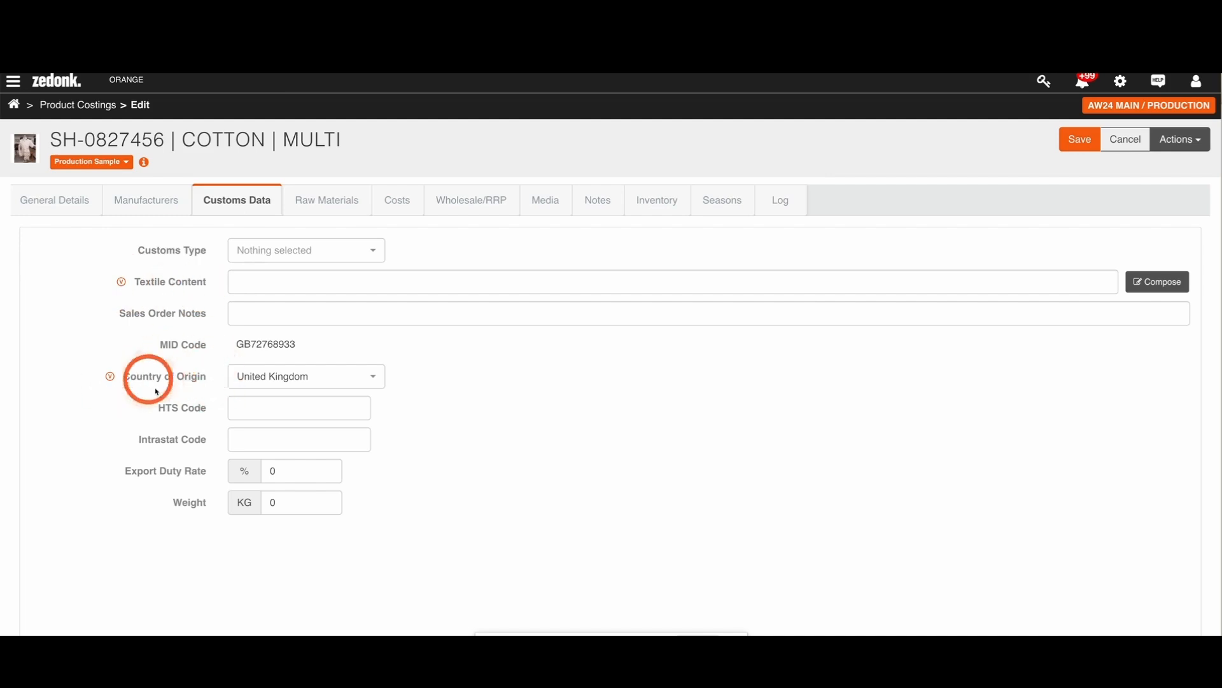
{"action": "left_click", "coordinate": [327, 200]}
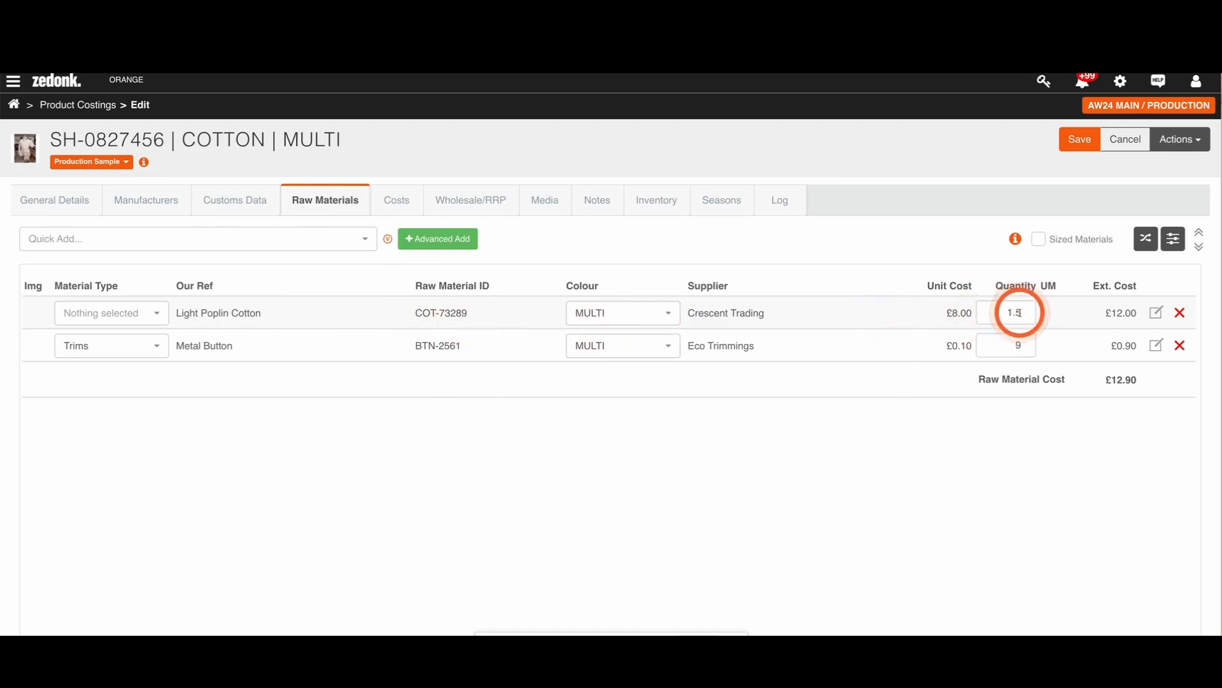
{"action": "left_click", "coordinate": [1019, 313]}
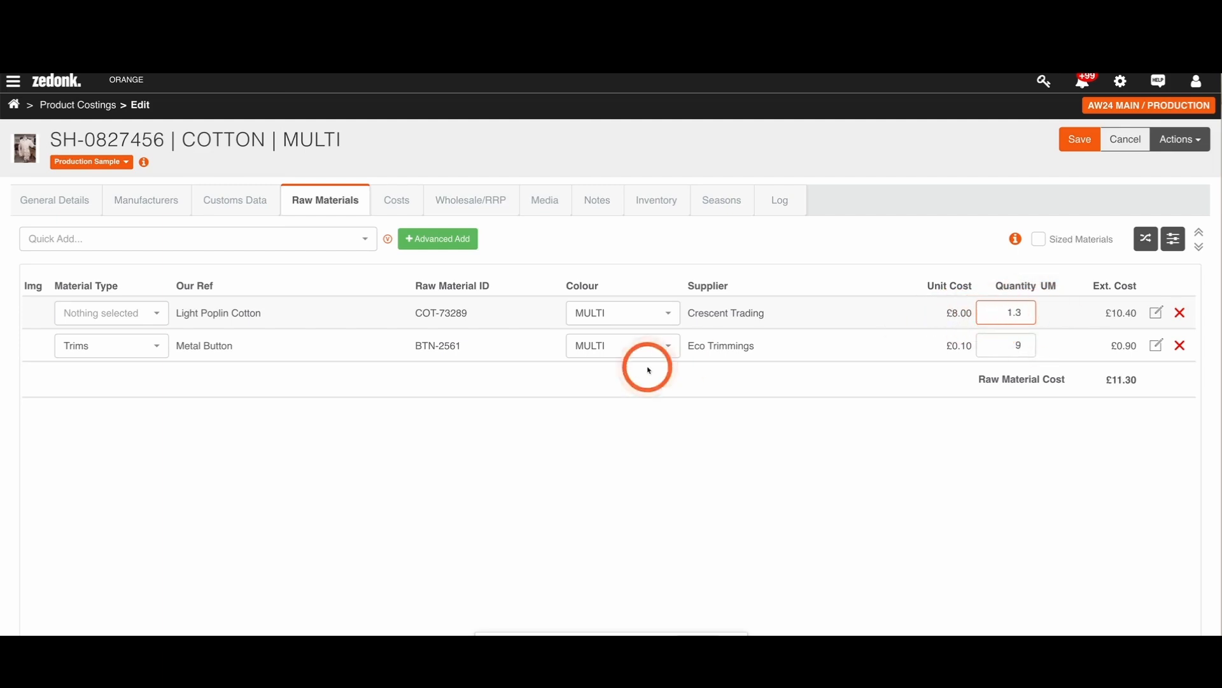
Step: Add Swing Tag Natural to the product's raw materials
{"action": "left_click", "coordinate": [327, 237]}
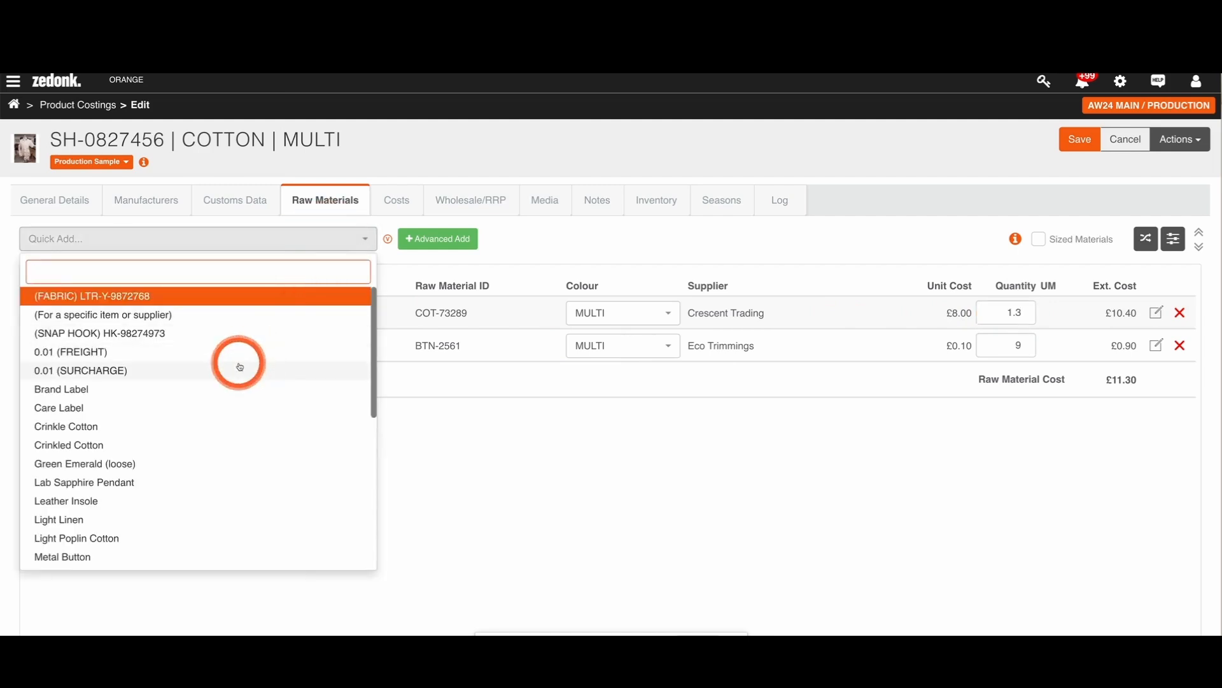
{"action": "scroll", "coordinate": [240, 359], "scroll_direction": "down", "scroll_amount": 4}
{"action": "scroll", "coordinate": [239, 367], "scroll_direction": "down", "scroll_amount": 2}
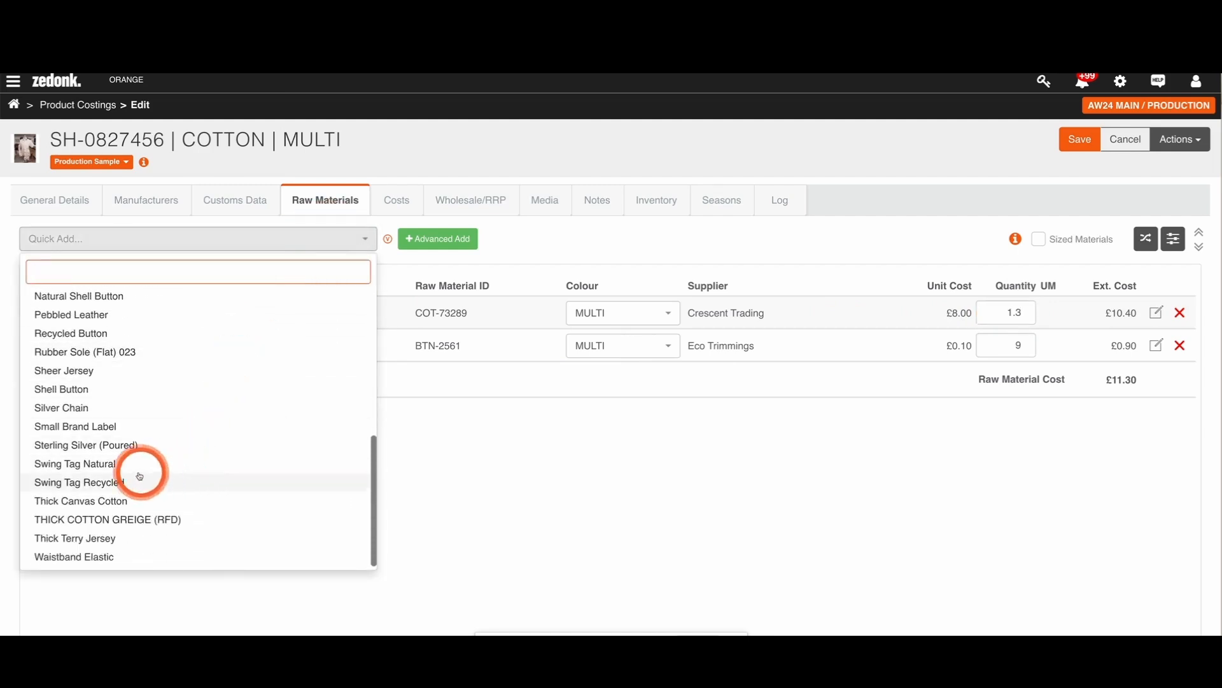
{"action": "left_click", "coordinate": [98, 463]}
Step: Search the available raw materials for "lab" and add Care Label to the product
{"action": "left_click", "coordinate": [147, 236]}
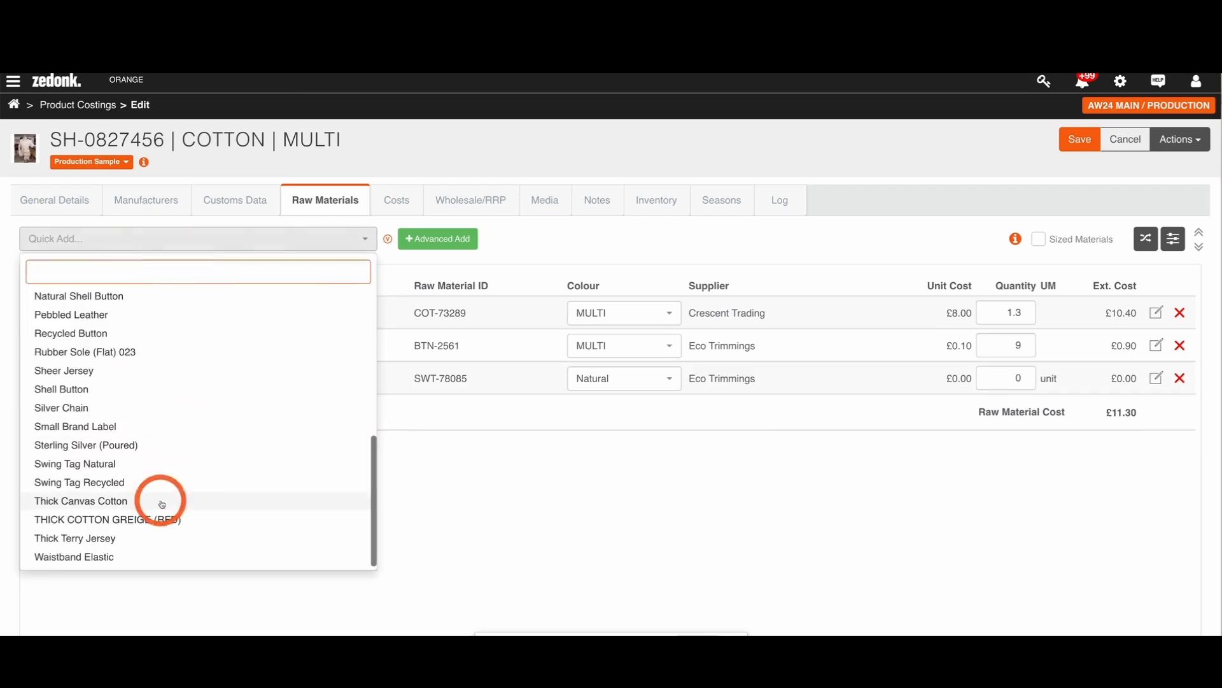
{"action": "scroll", "coordinate": [130, 456], "scroll_direction": "up", "scroll_amount": 1}
{"action": "scroll", "coordinate": [130, 457], "scroll_direction": "up", "scroll_amount": 1}
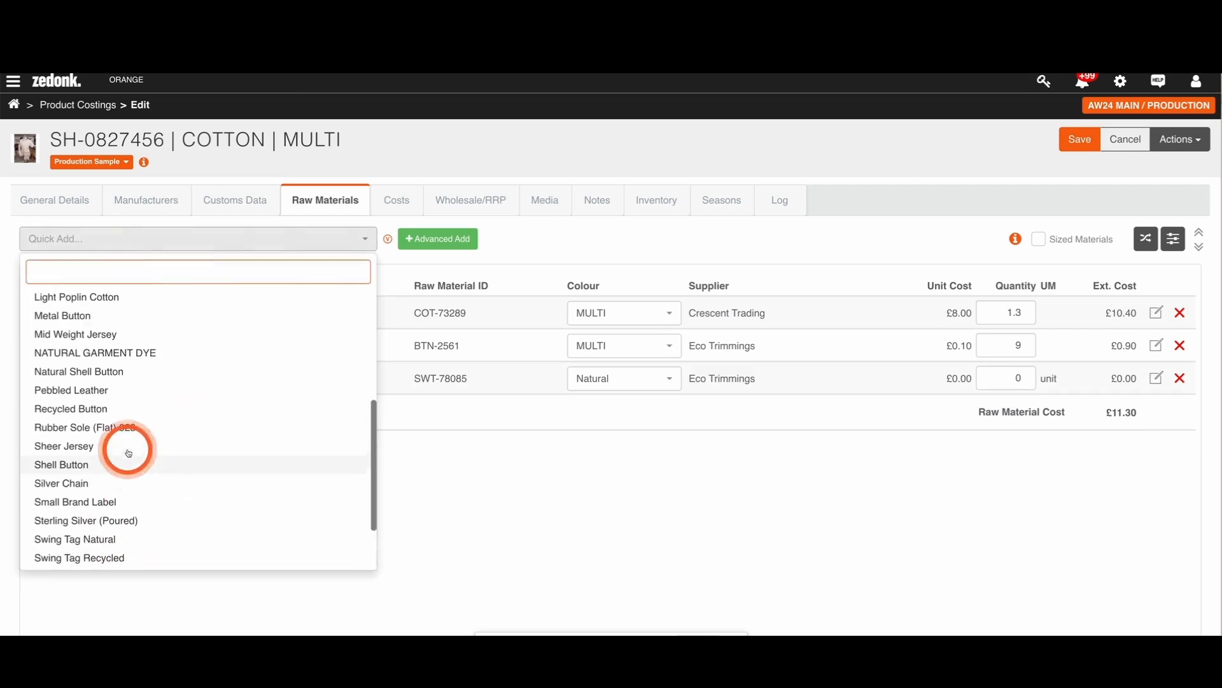
{"action": "scroll", "coordinate": [70, 280], "scroll_direction": "up", "scroll_amount": 2}
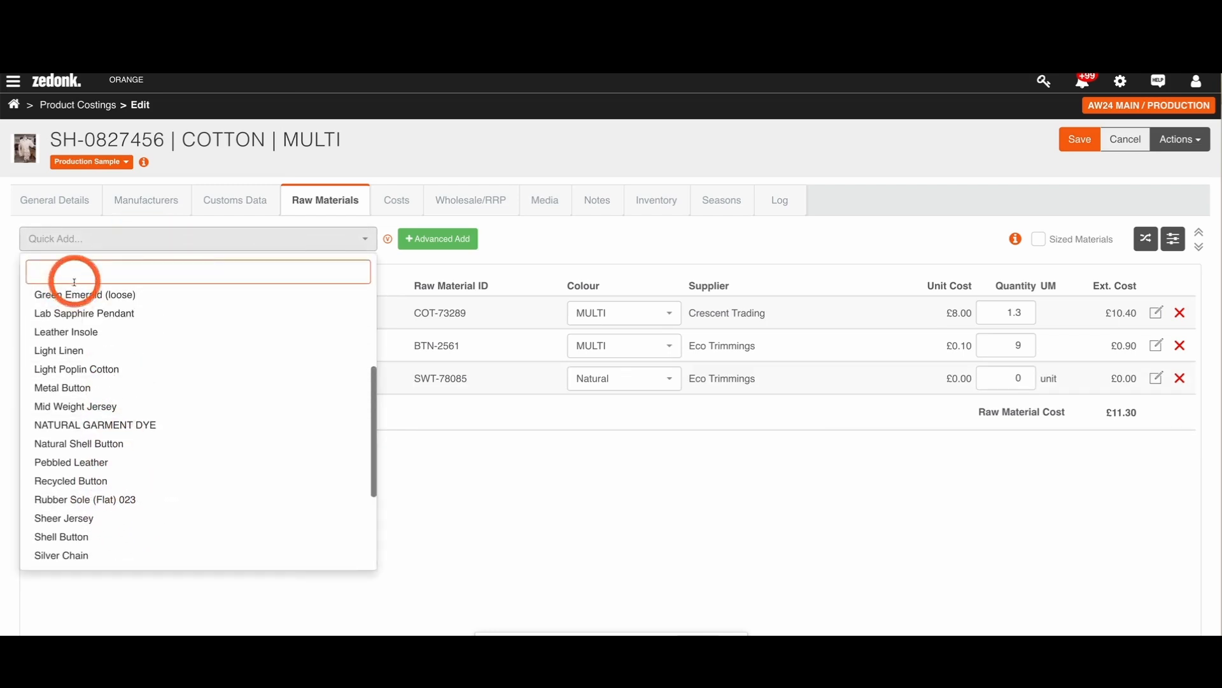
{"action": "scroll", "coordinate": [79, 291], "scroll_direction": "up", "scroll_amount": 1}
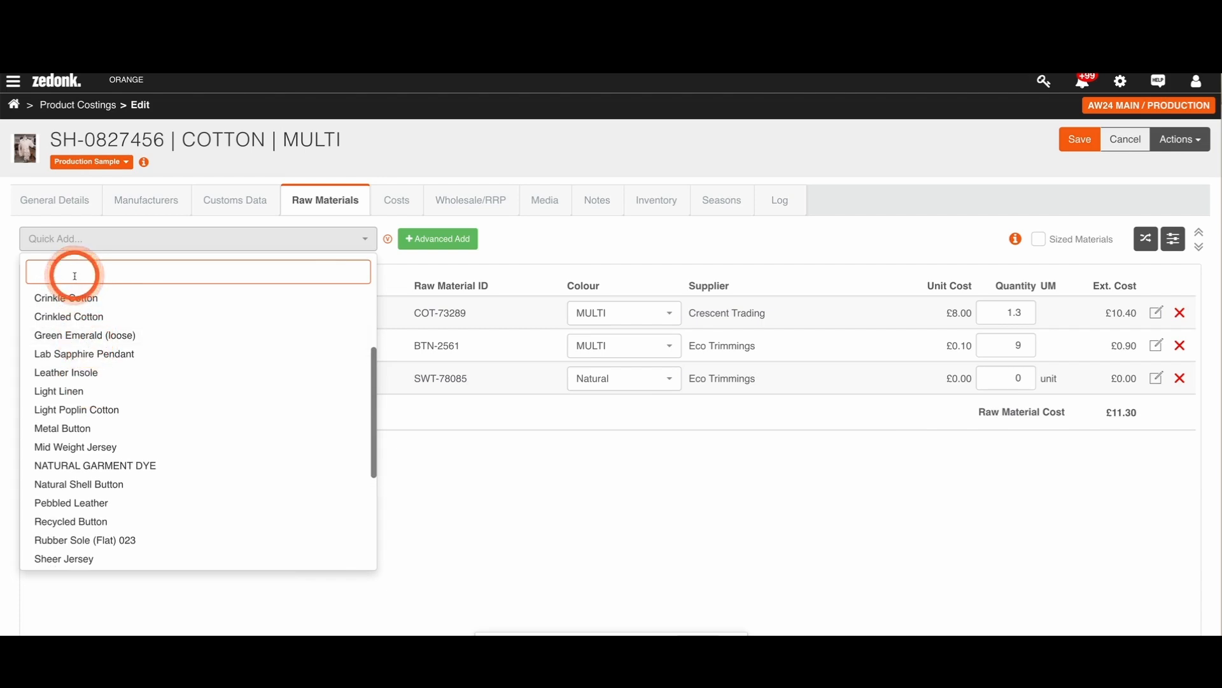
{"action": "type", "text": "lab"}
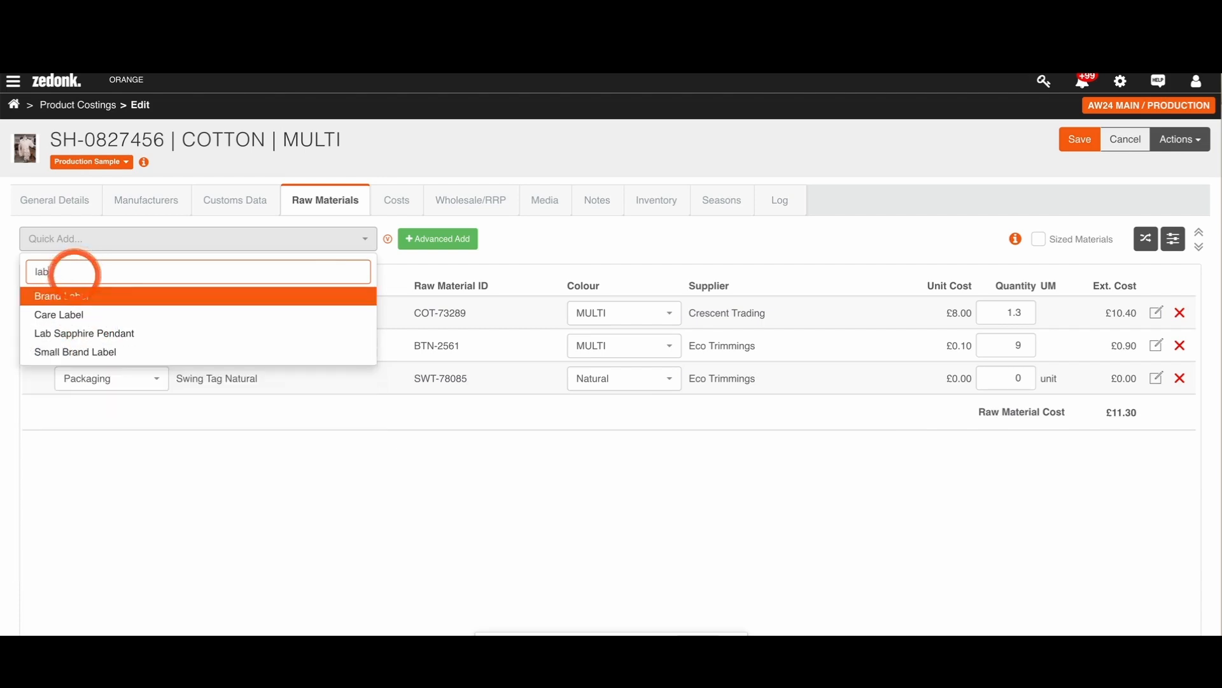
{"action": "left_click", "coordinate": [57, 314]}
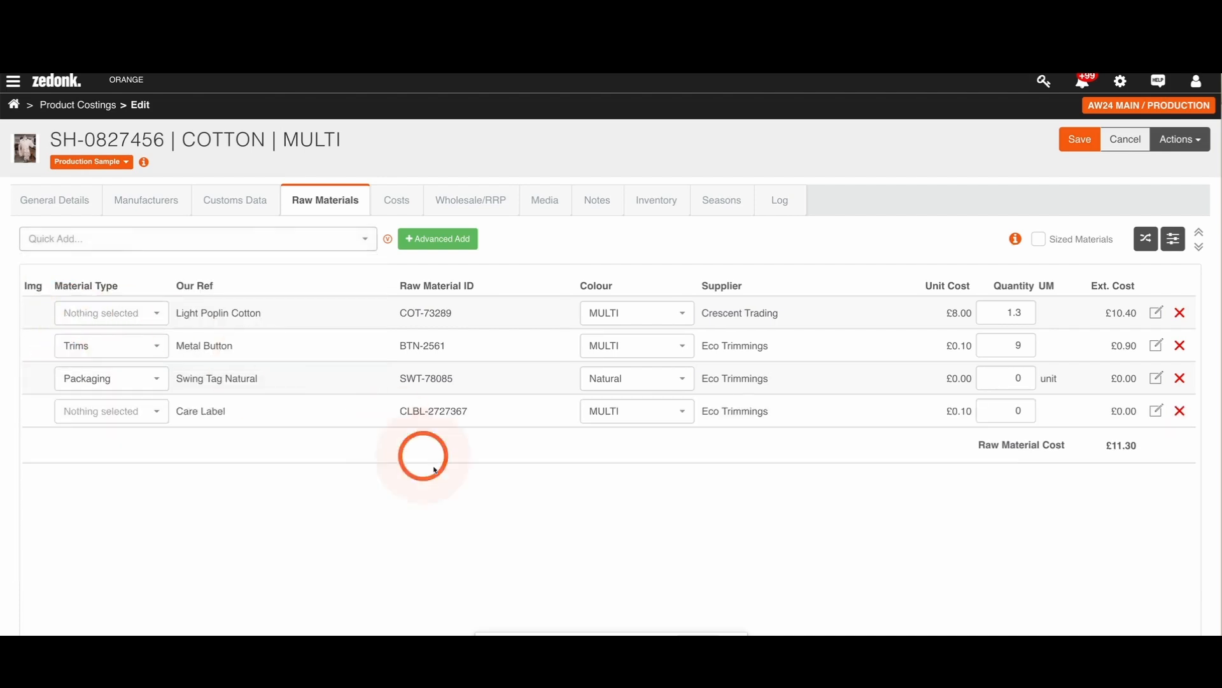
Step: Set the quantities of Swing Tag Natural and Care Label to 1 each
{"action": "left_click", "coordinate": [1017, 380]}
{"action": "type", "text": "1"}
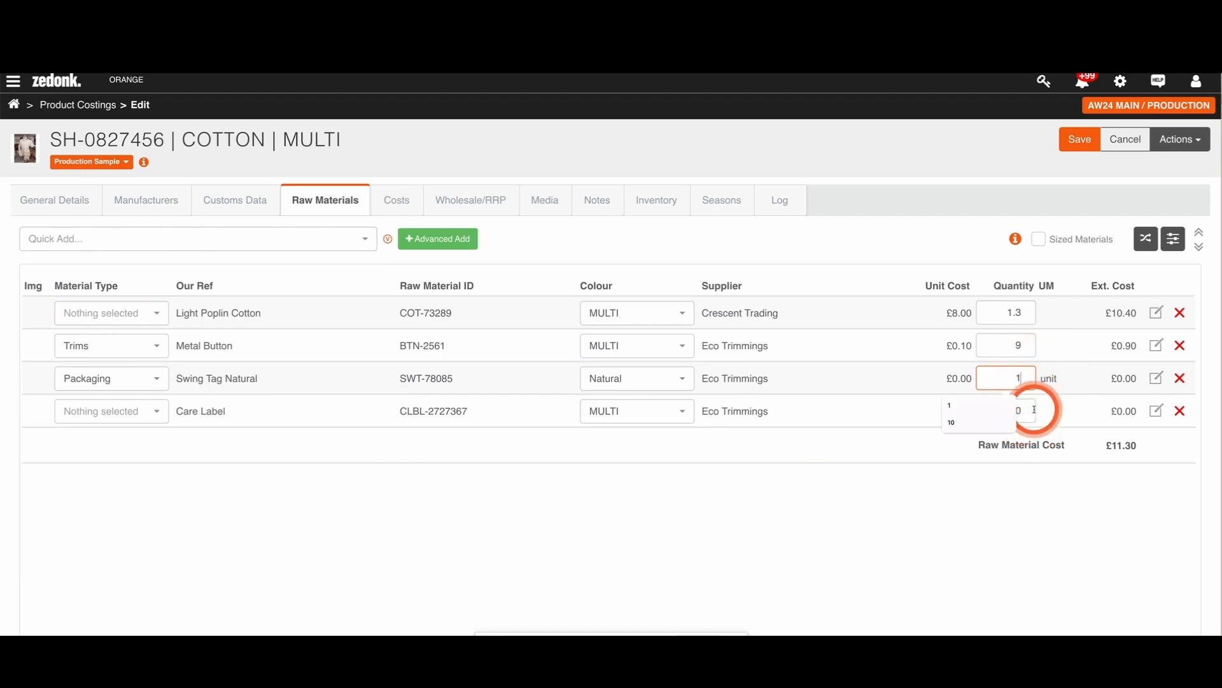
{"action": "left_click", "coordinate": [1034, 409]}
{"action": "type", "text": "1"}
{"action": "left_click", "coordinate": [1046, 503]}
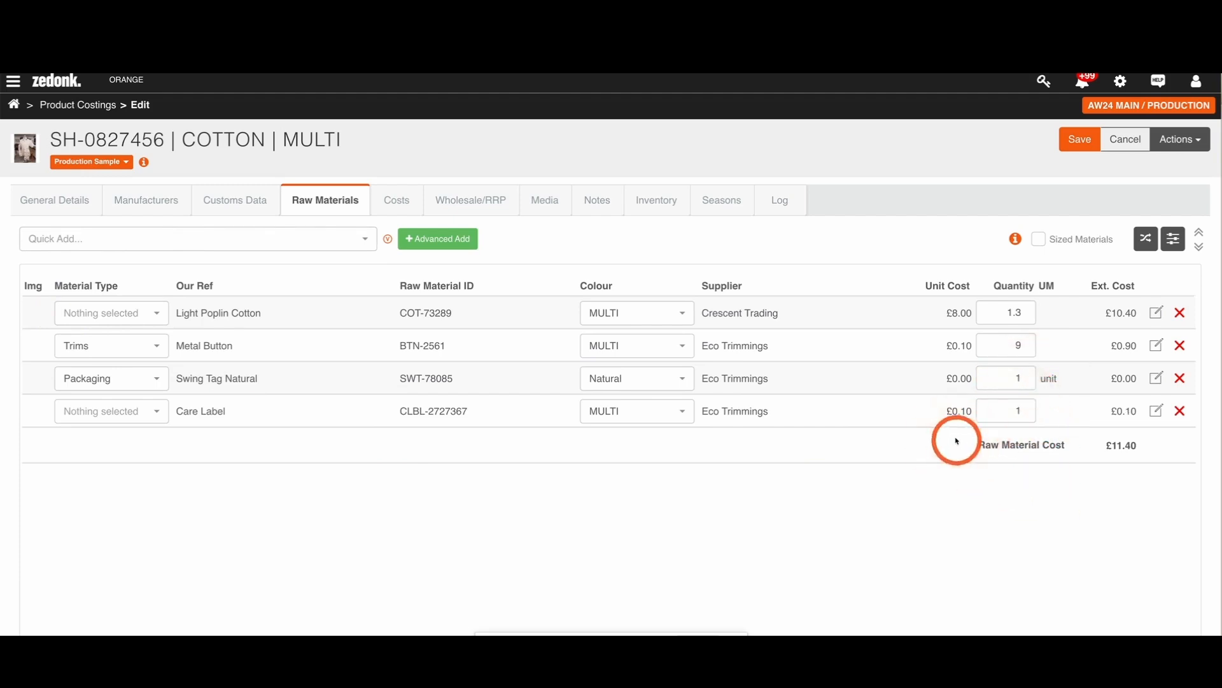
Step: Review the product's cost breakdown and set its GBP wholesale price to 90
{"action": "left_click", "coordinate": [386, 205]}
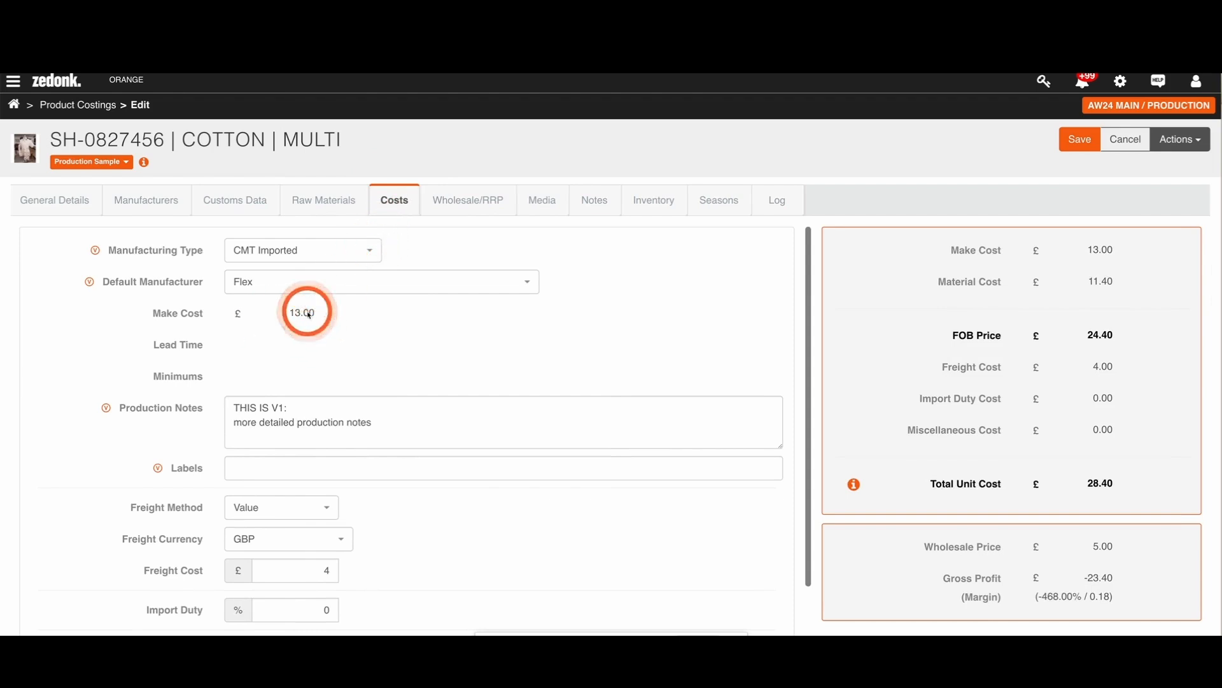
{"action": "scroll", "coordinate": [639, 365], "scroll_direction": "down", "scroll_amount": 1}
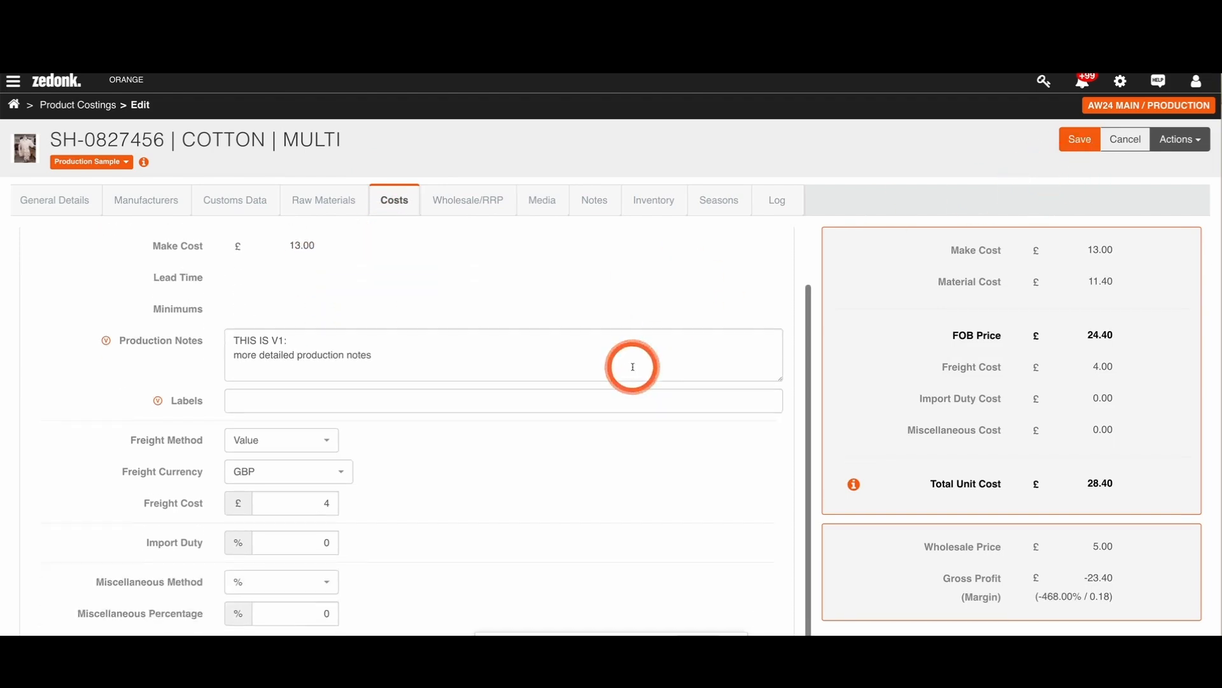
{"action": "scroll", "coordinate": [272, 356], "scroll_direction": "up", "scroll_amount": 1}
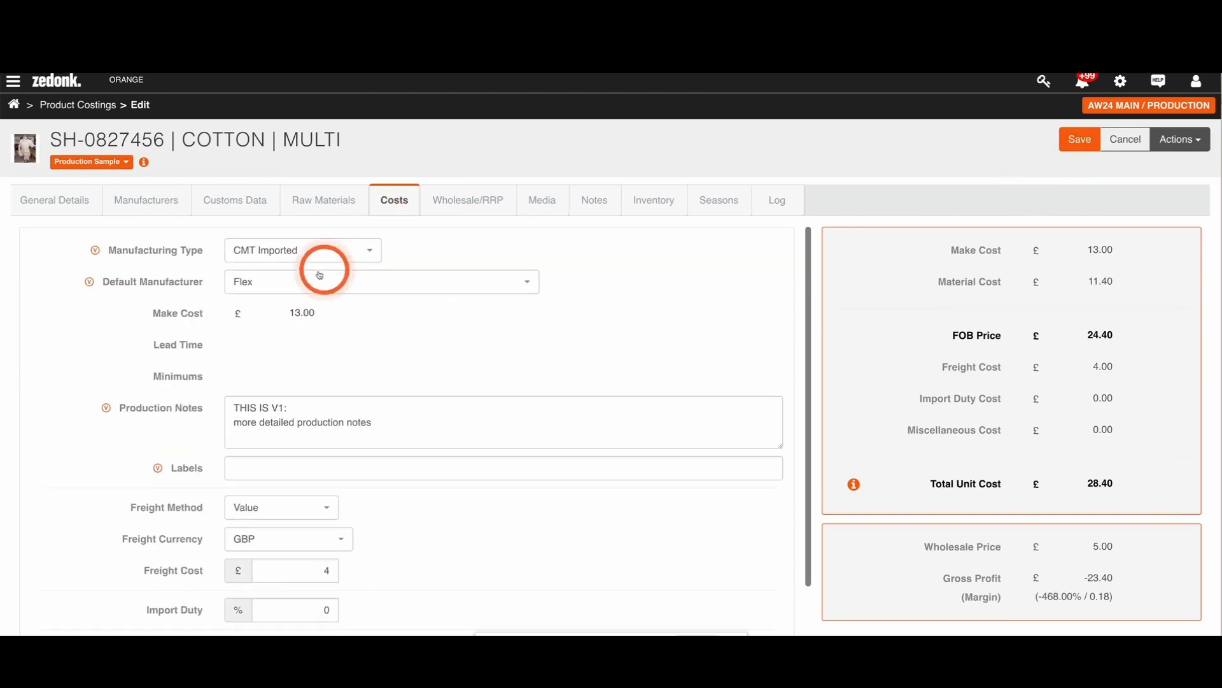
{"action": "left_click", "coordinate": [458, 204]}
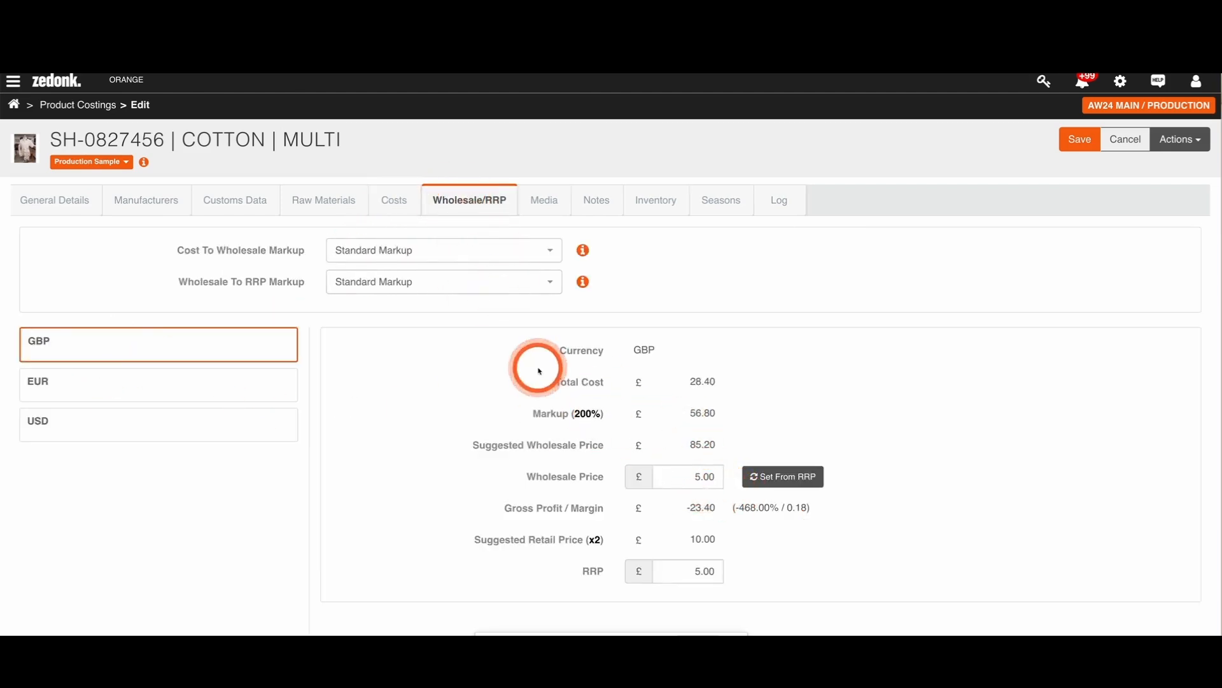
{"action": "left_click_drag", "start_coordinate": [678, 476], "coordinate": [721, 478]}
{"action": "type", "text": "90"}
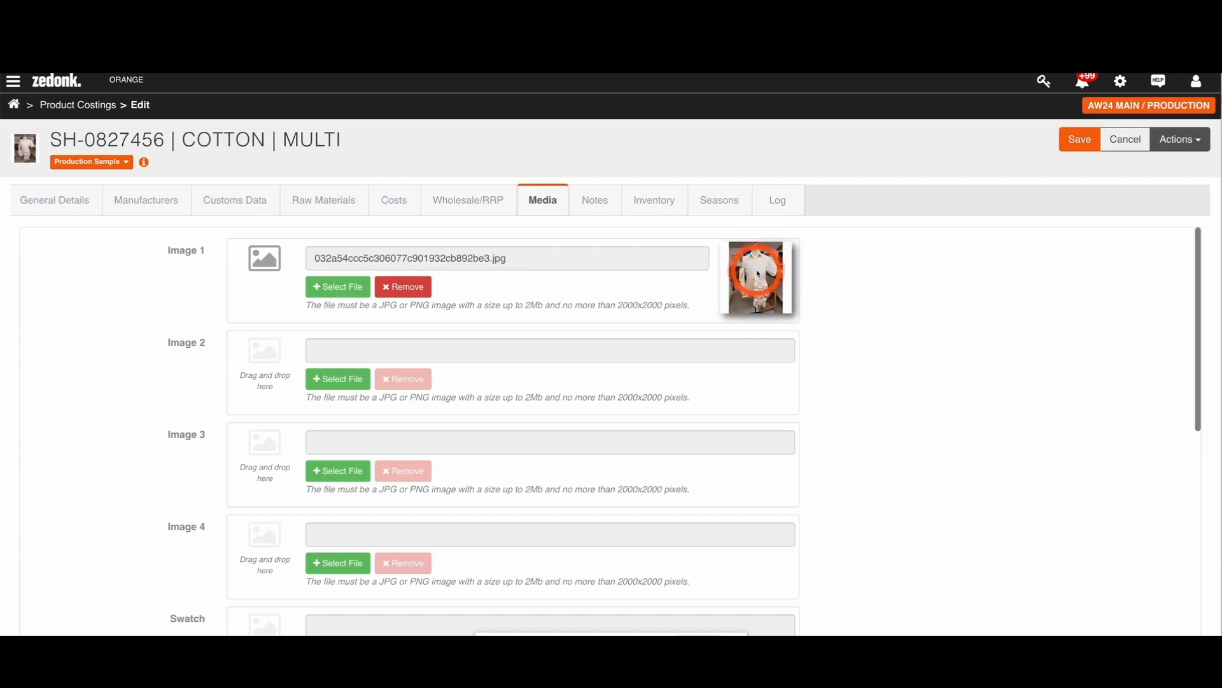
{"action": "left_click", "coordinate": [403, 287]}
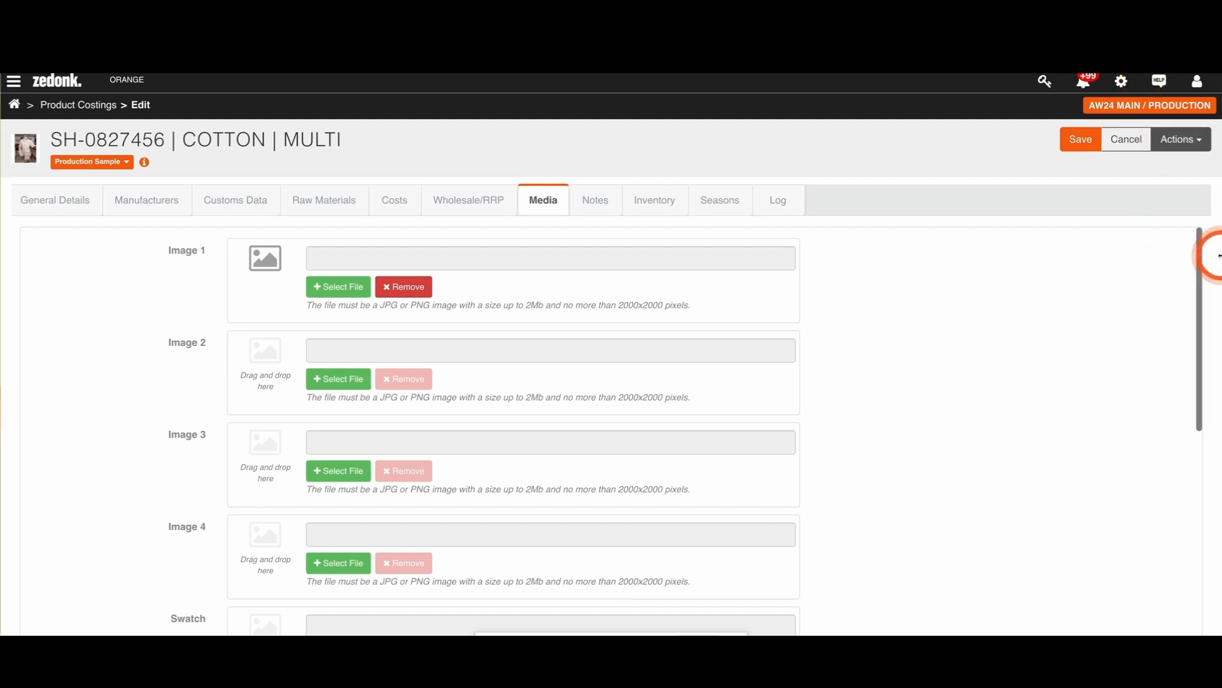
{"action": "left_click_drag", "start_coordinate": [1194, 245], "coordinate": [612, 293]}
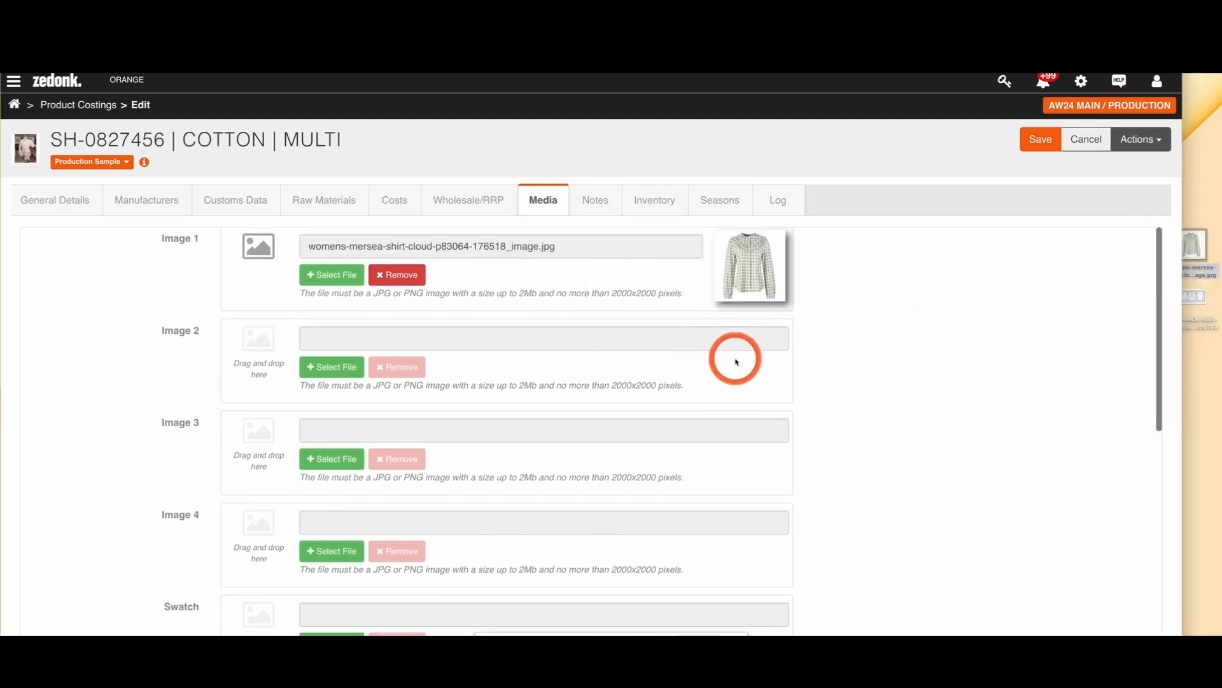
Step: Attach the second image file from the desktop to the product's media
{"action": "scroll", "coordinate": [805, 396], "scroll_direction": "down", "scroll_amount": 8}
{"action": "left_click_drag", "start_coordinate": [1193, 296], "coordinate": [764, 495]}
{"action": "scroll", "coordinate": [859, 499], "scroll_direction": "up", "scroll_amount": 8}
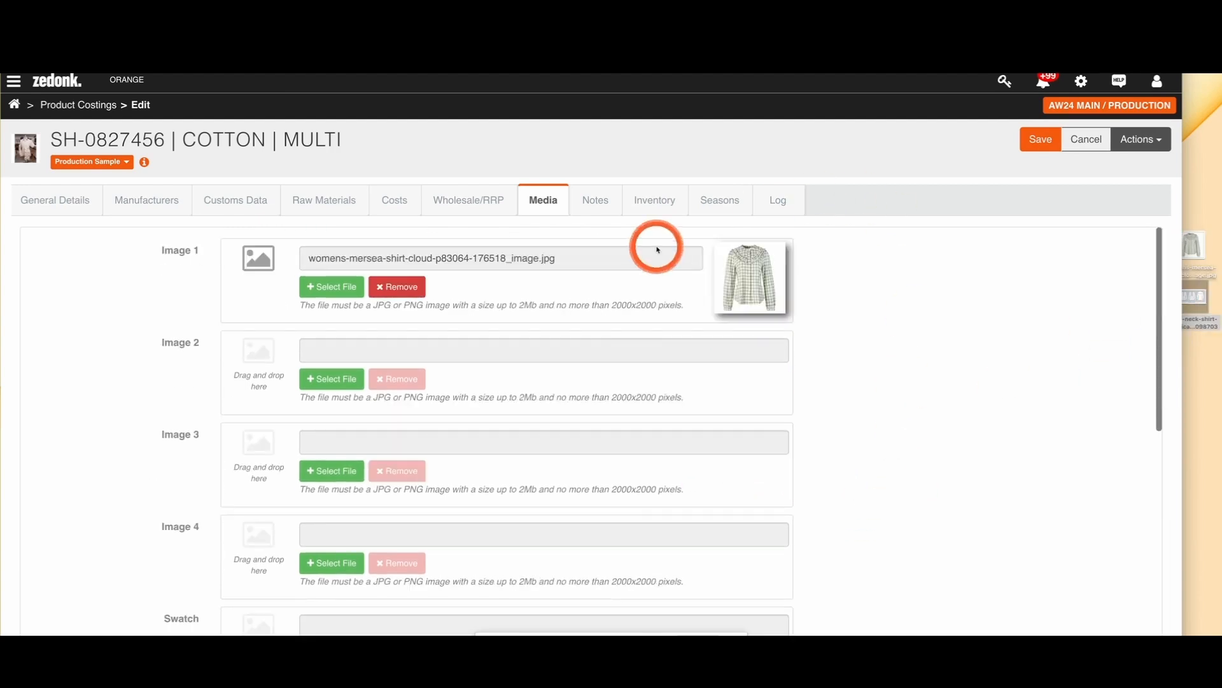
Step: Check the product's notes and inventory for the season, and save the product
{"action": "left_click", "coordinate": [594, 203]}
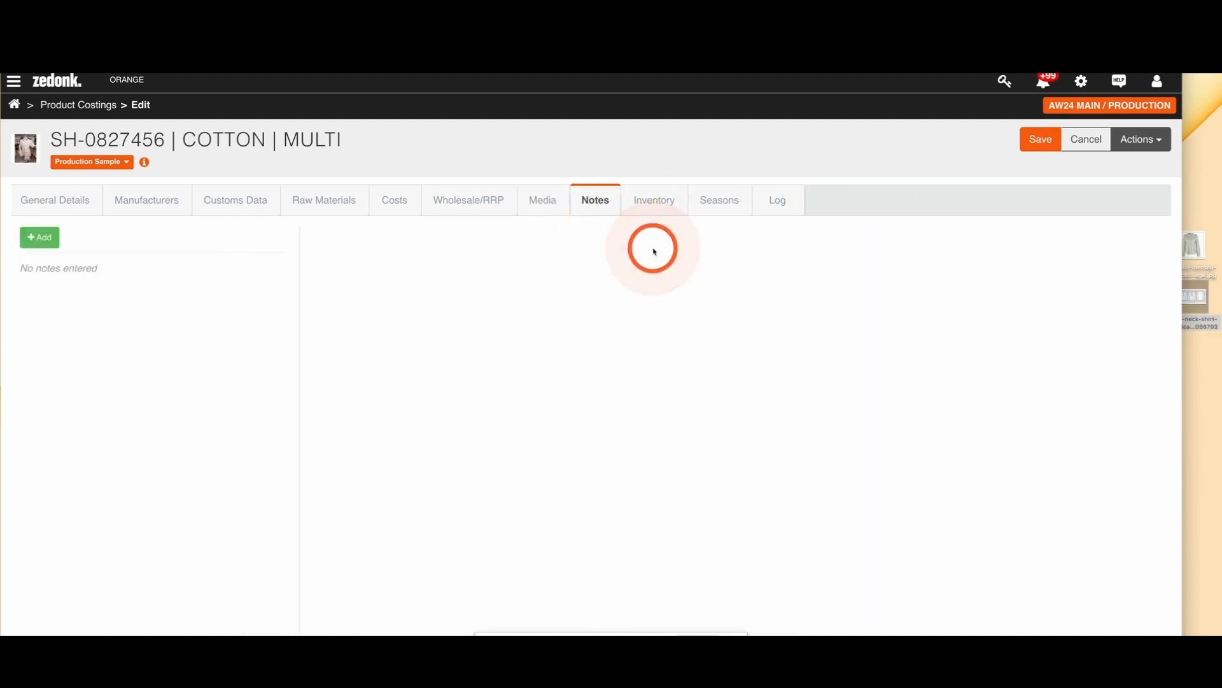
{"action": "left_click", "coordinate": [646, 204]}
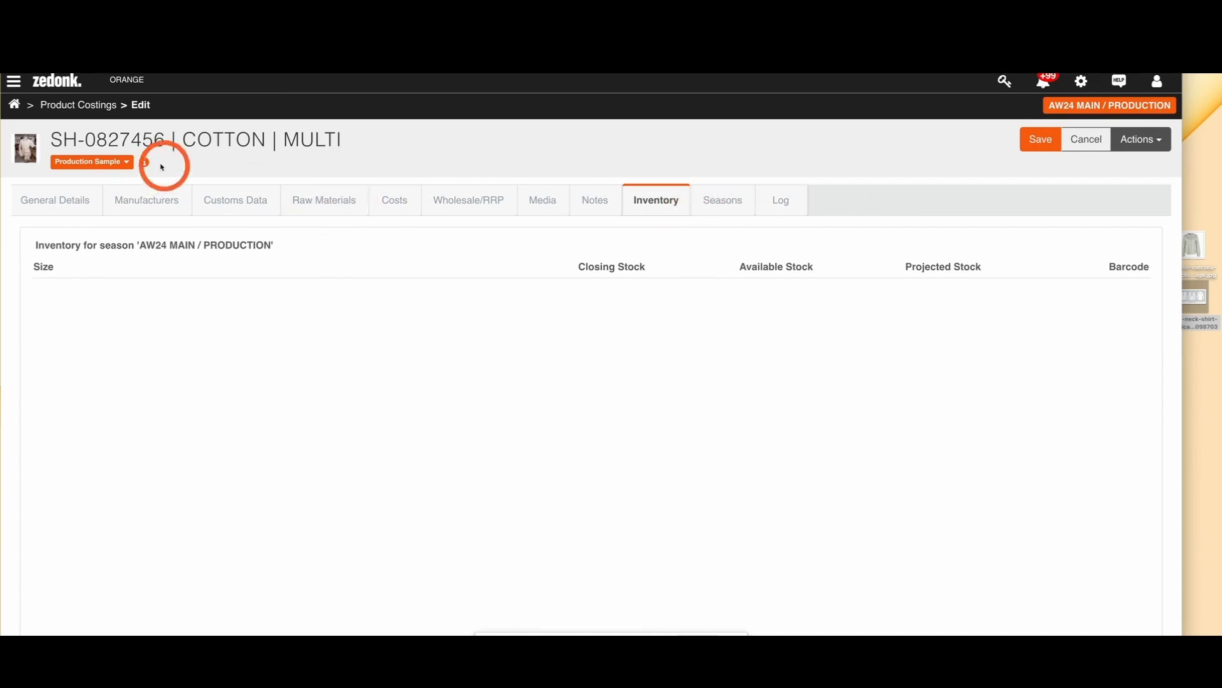
{"action": "left_click", "coordinate": [1041, 140]}
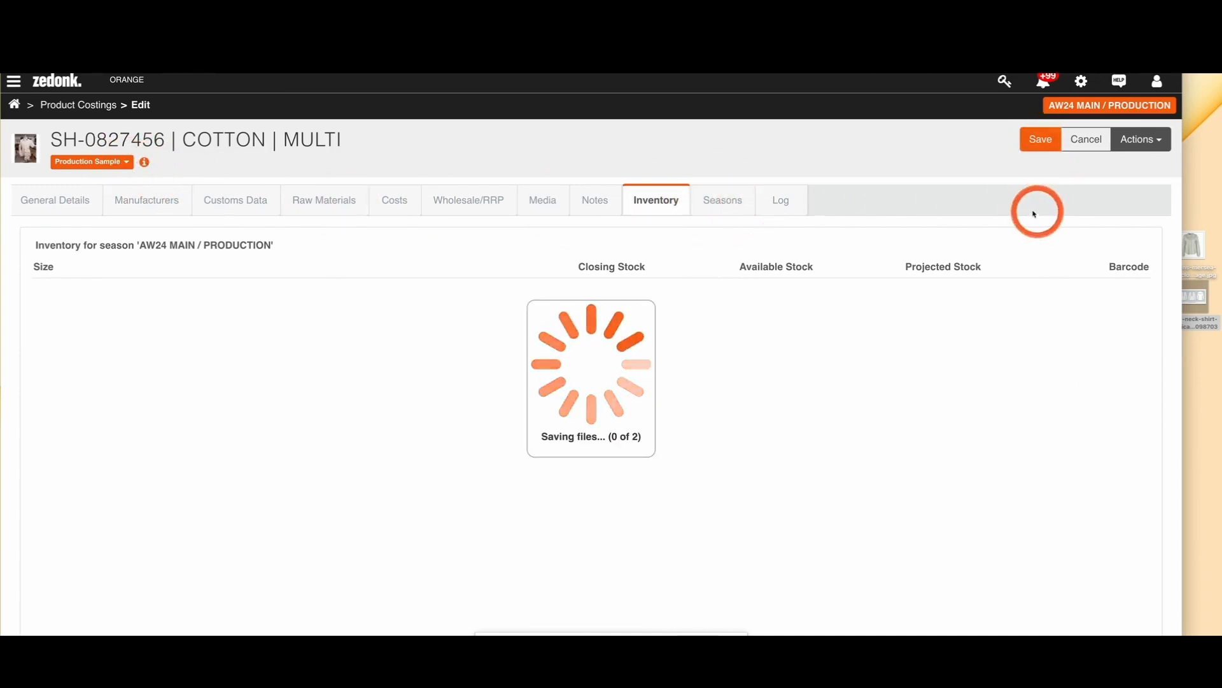
{"action": "left_click", "coordinate": [650, 203]}
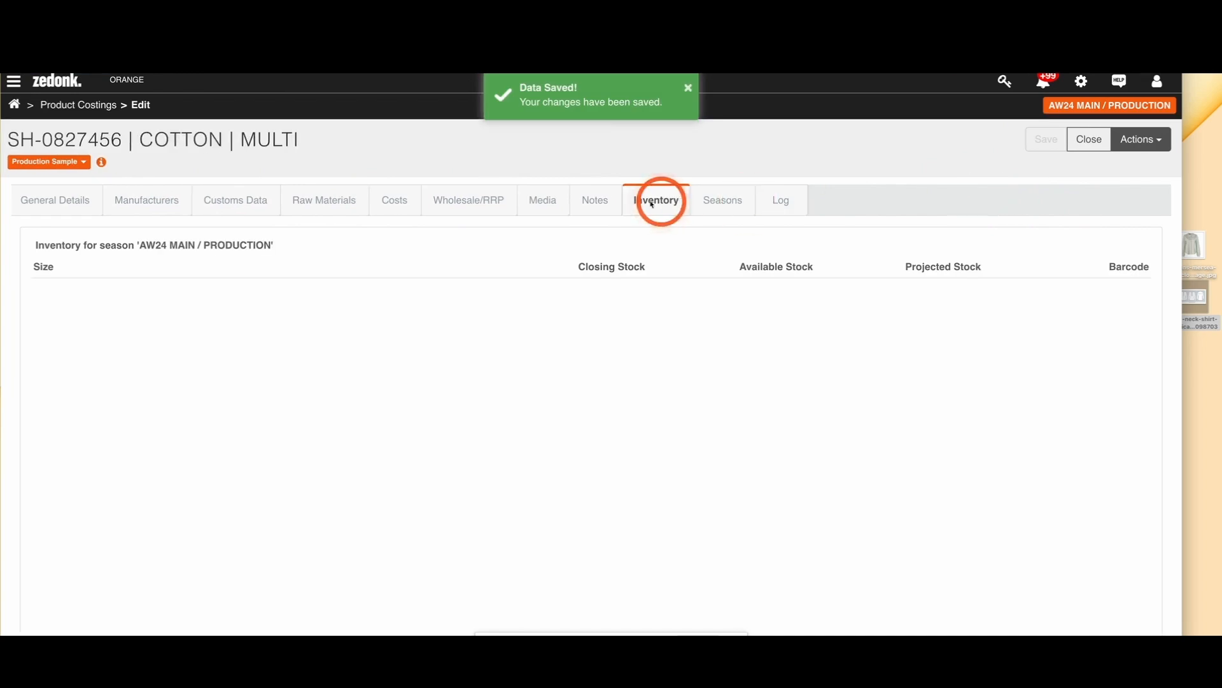
Step: Review the product's general details and which version is assigned to AW24 MAIN / PRODUCTION
{"action": "left_click", "coordinate": [68, 203]}
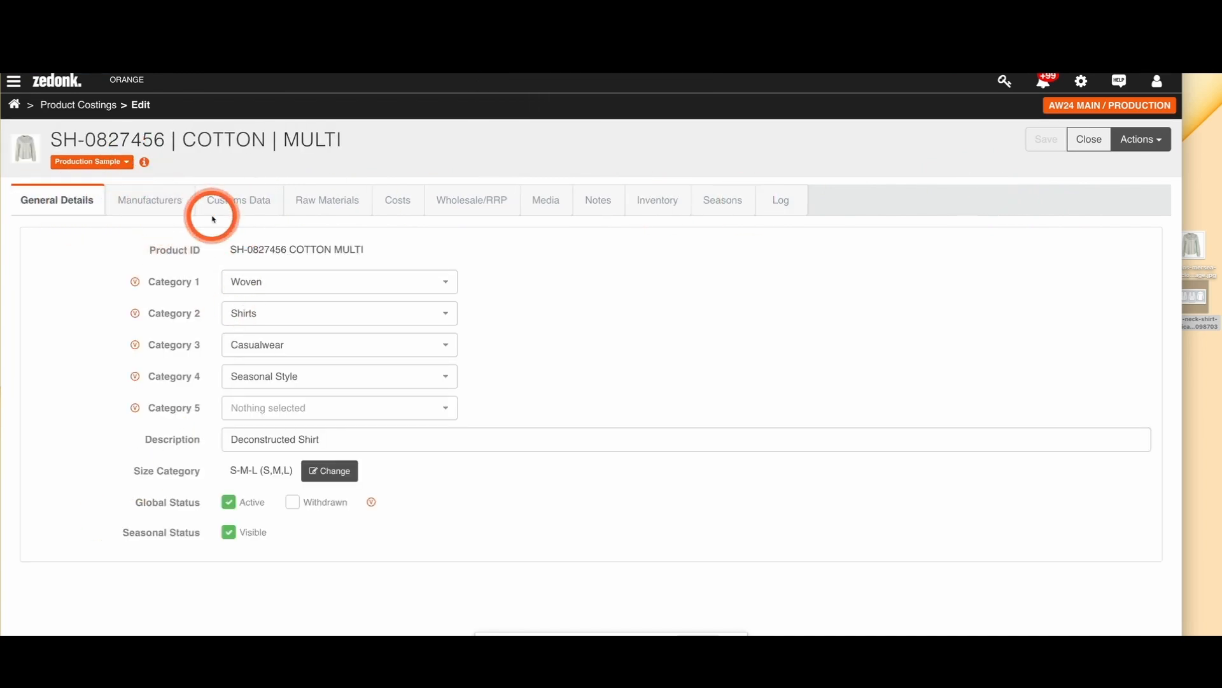
{"action": "left_click", "coordinate": [127, 163]}
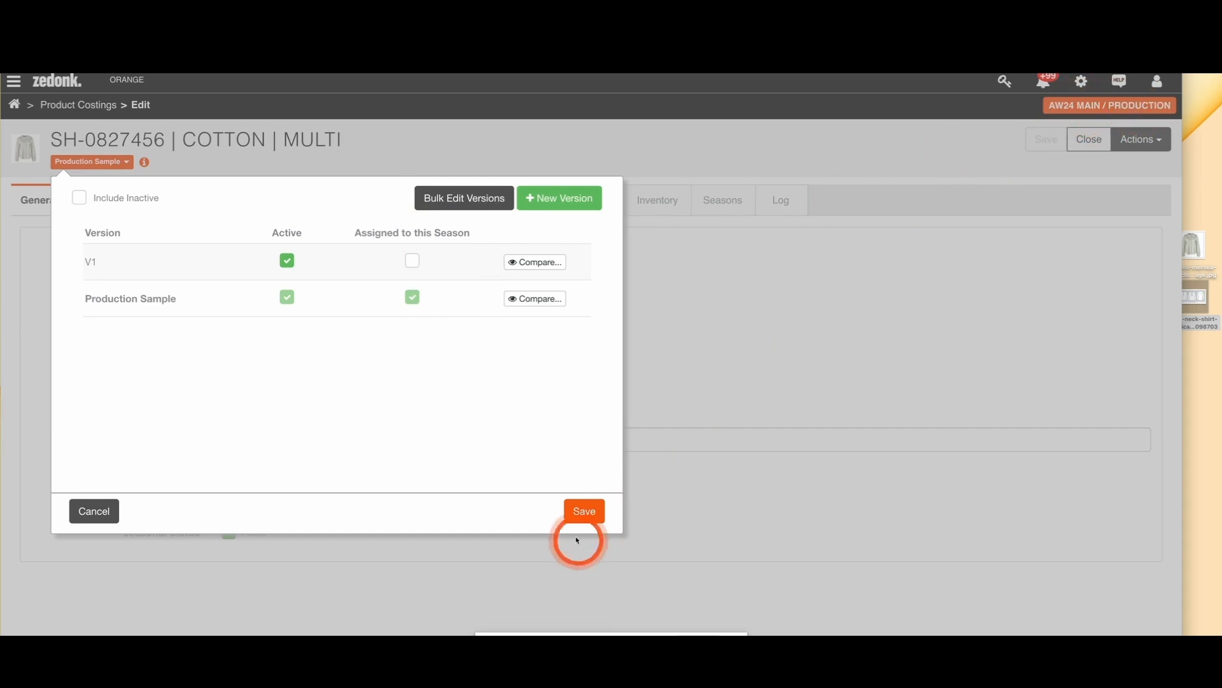
{"action": "left_click", "coordinate": [112, 517]}
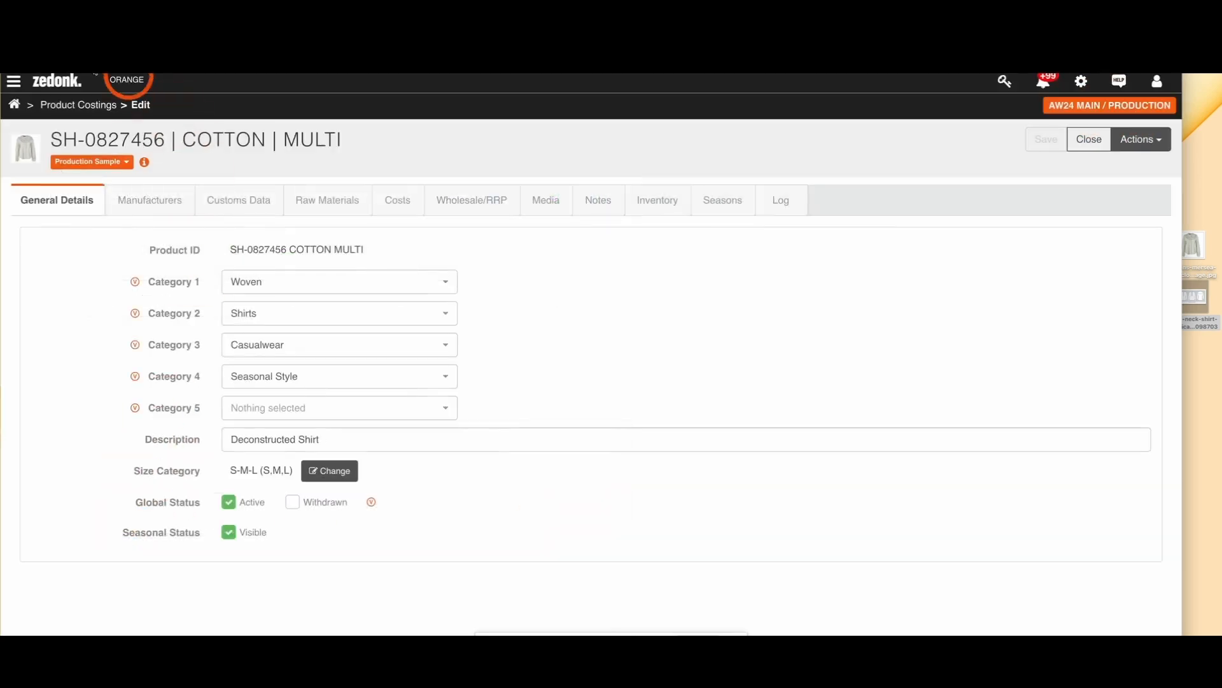
Step: Switch to the AW24 DEVELOPMENT / SAMPLING season and open product SH-0827456 from its product costings
{"action": "left_click", "coordinate": [14, 105]}
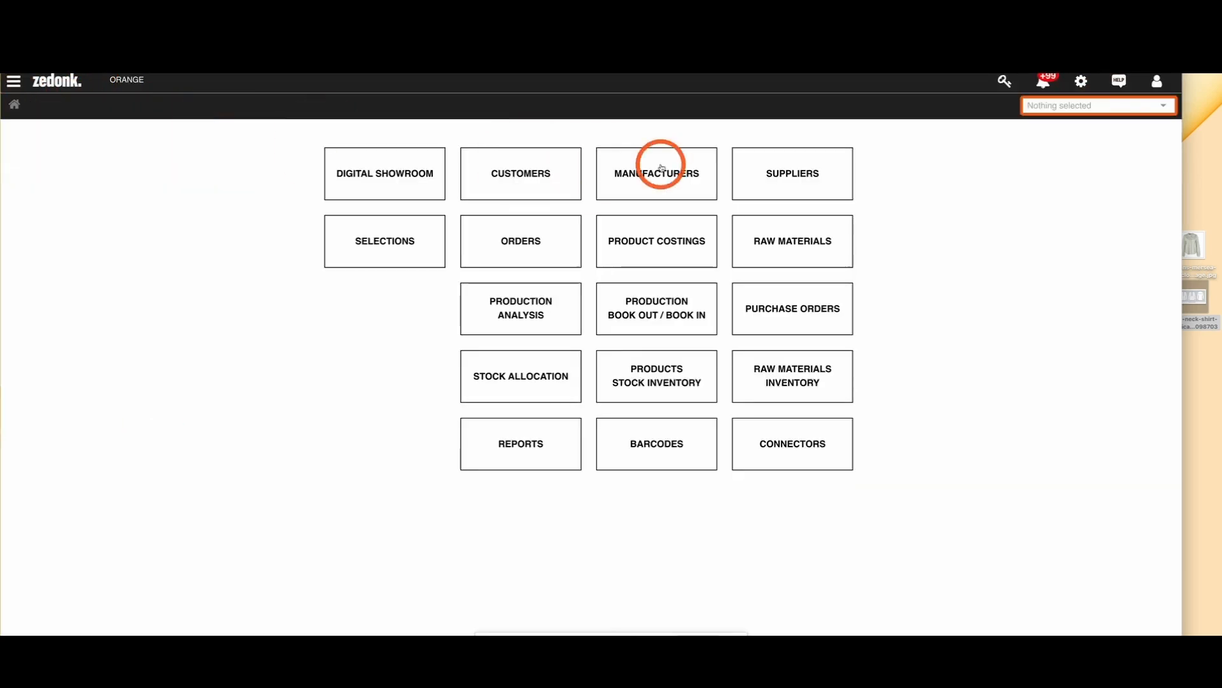
{"action": "left_click", "coordinate": [1078, 106]}
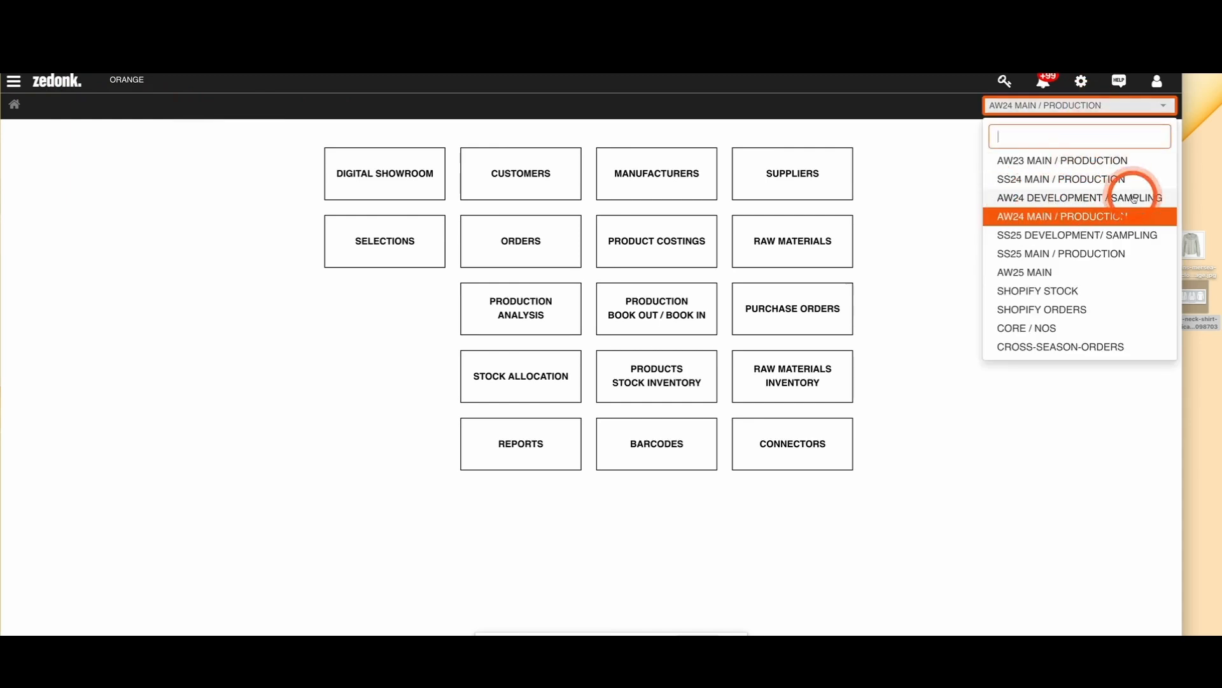
{"action": "left_click", "coordinate": [1055, 199]}
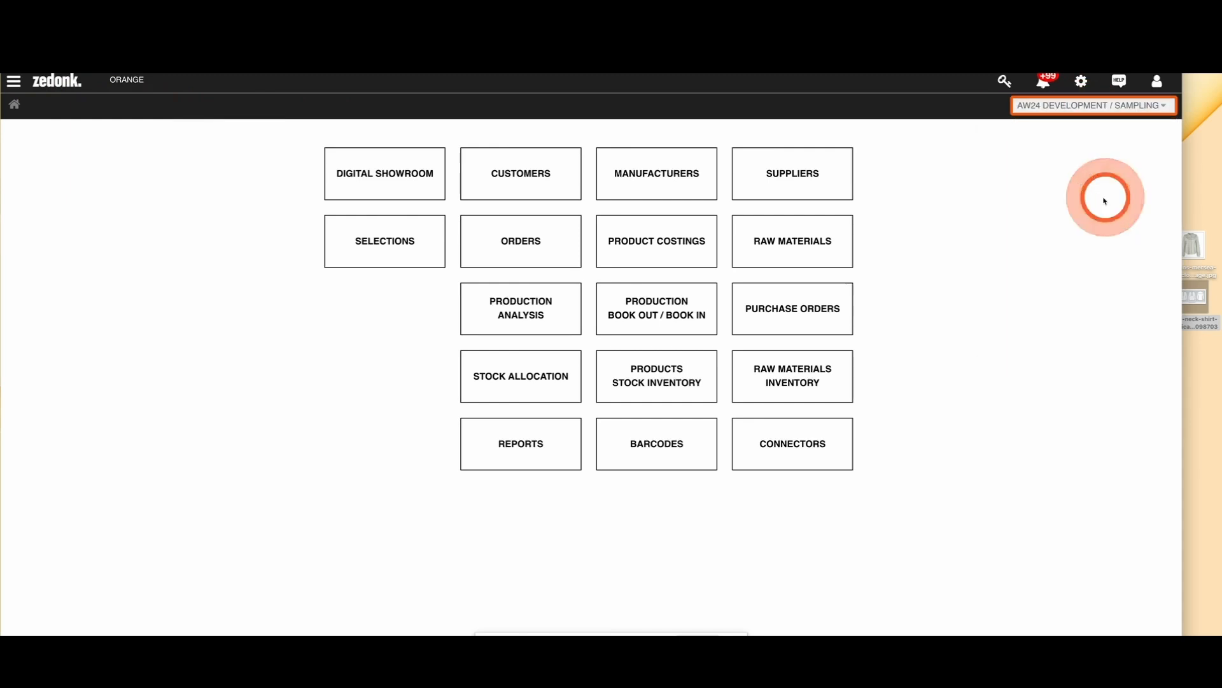
{"action": "left_click", "coordinate": [671, 253]}
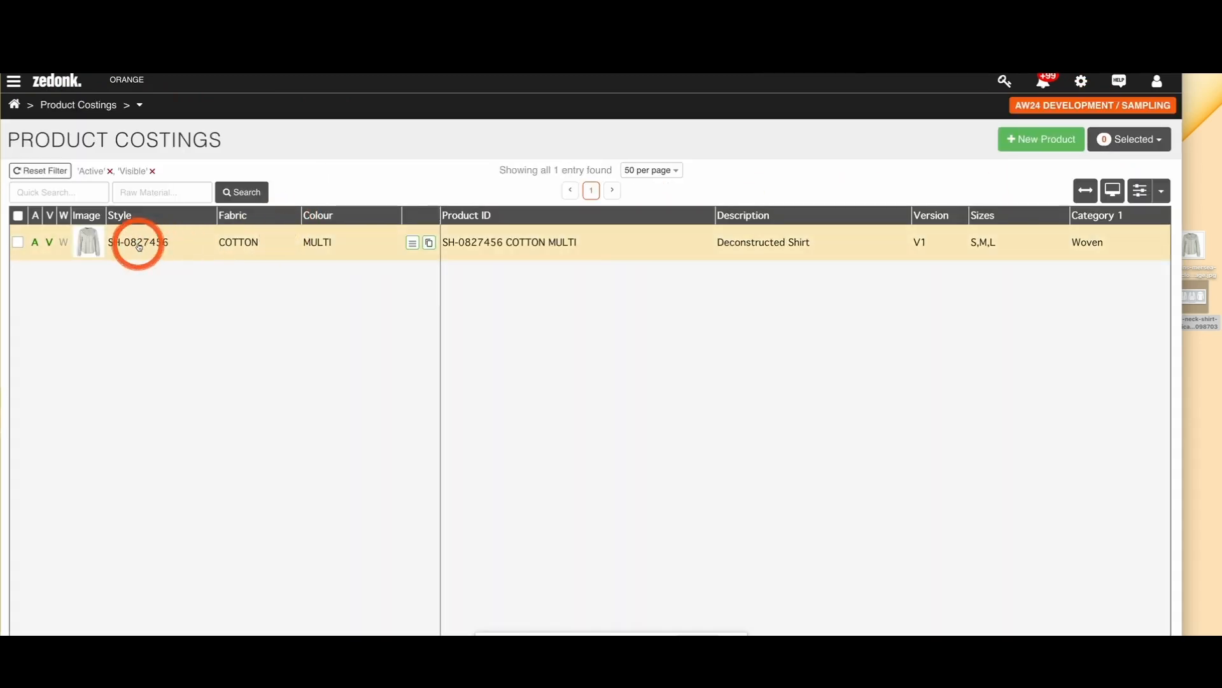
{"action": "left_click", "coordinate": [139, 247]}
{"action": "left_click", "coordinate": [82, 184]}
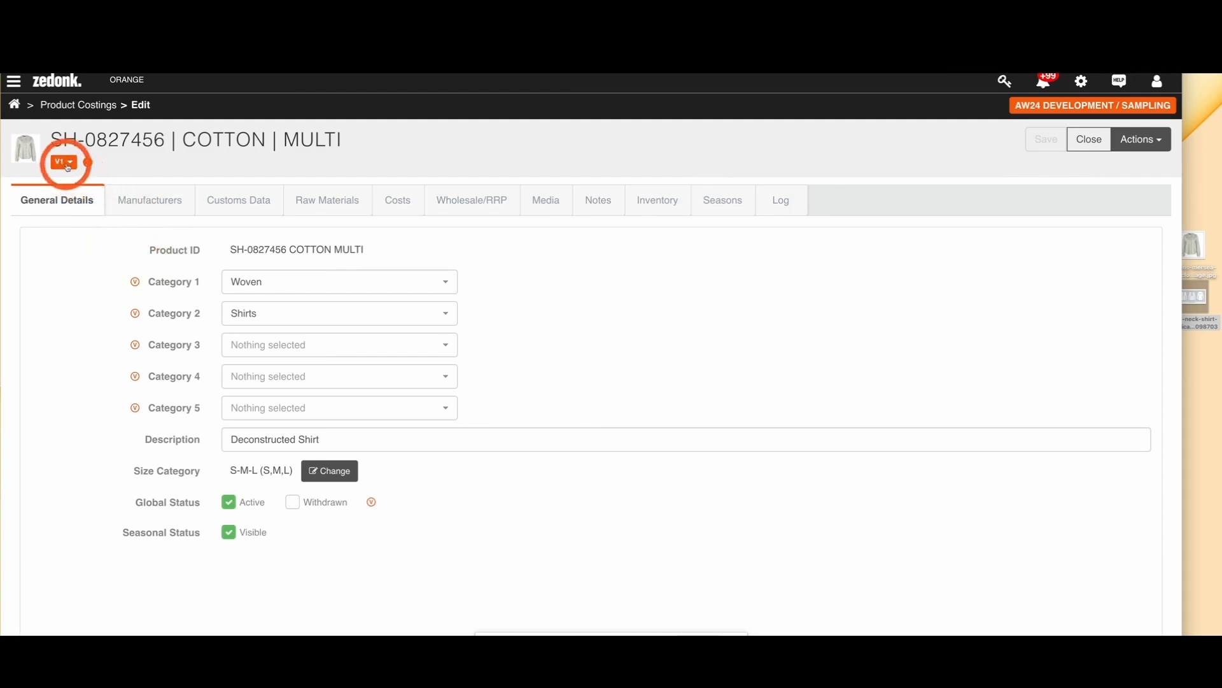
Step: Check which version of the shirt is assigned to the development season, leaving the assignments as they are
{"action": "left_click", "coordinate": [66, 163]}
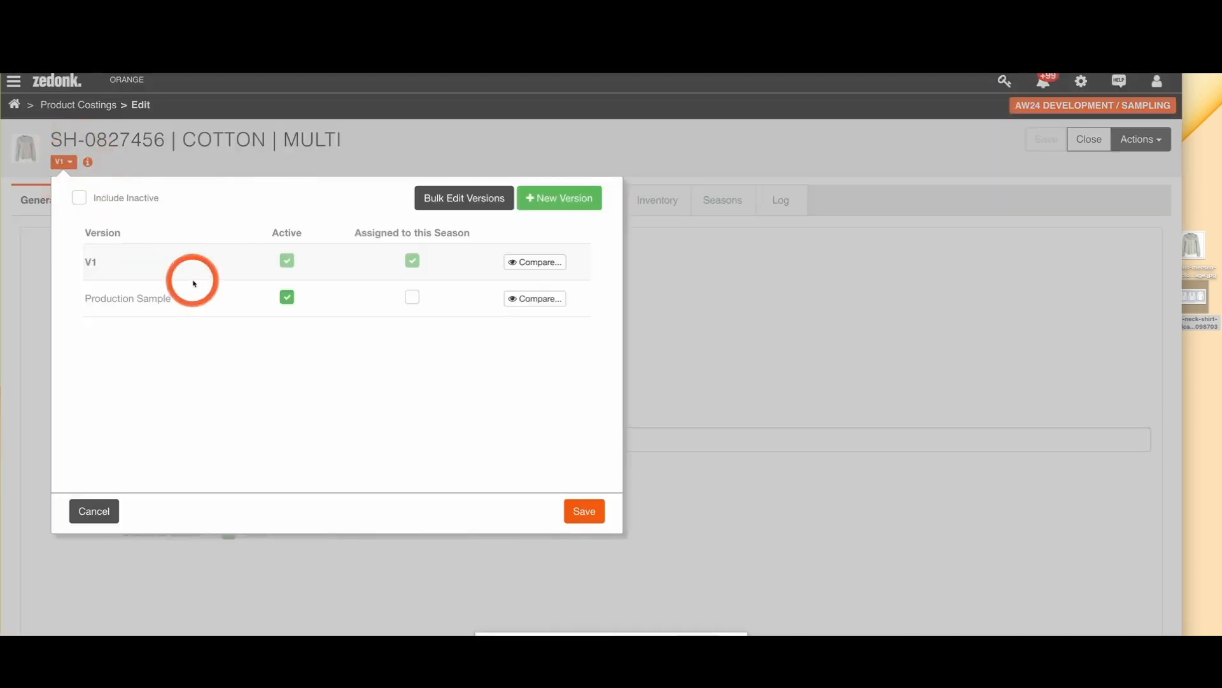
{"action": "left_click", "coordinate": [410, 260]}
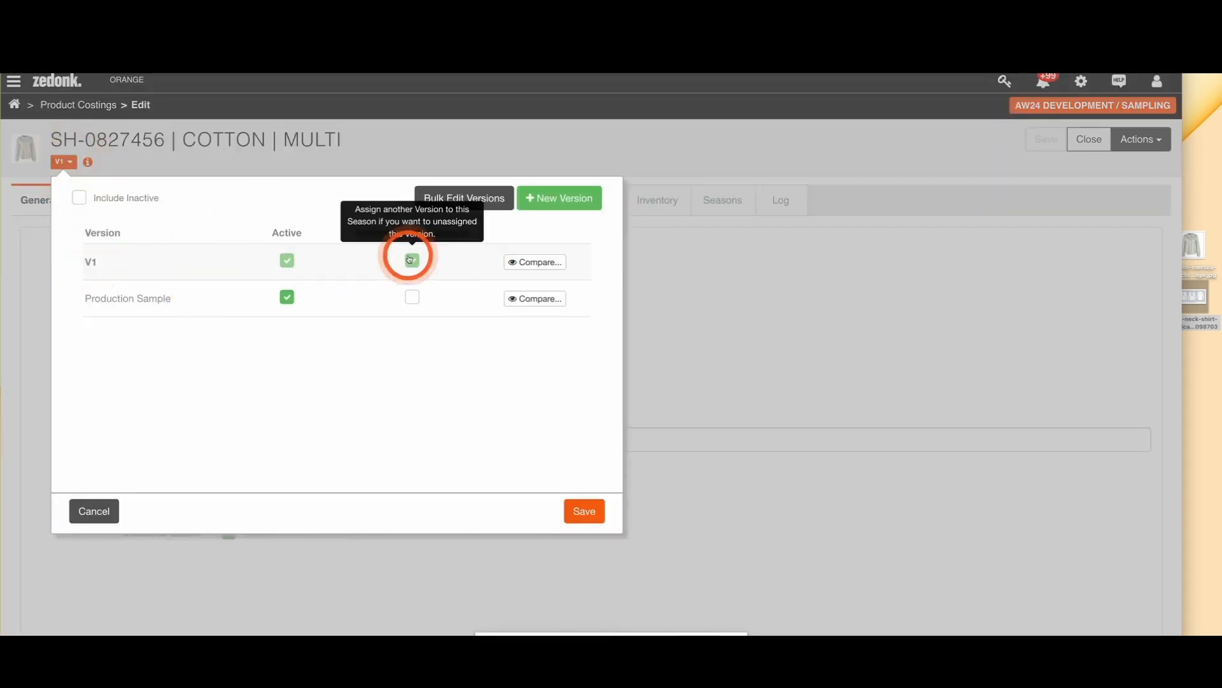
{"action": "left_click", "coordinate": [102, 511]}
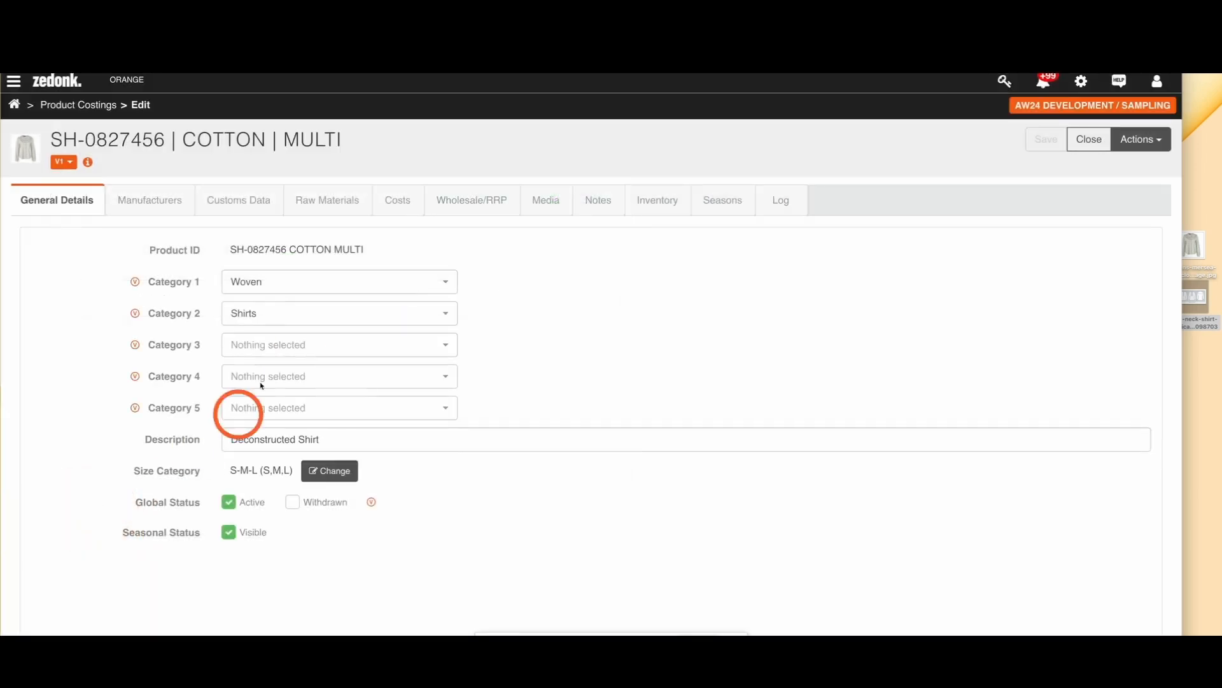
Step: Review the V1 version's raw materials, manufacturers, costs and wholesale pricing
{"action": "left_click", "coordinate": [321, 201]}
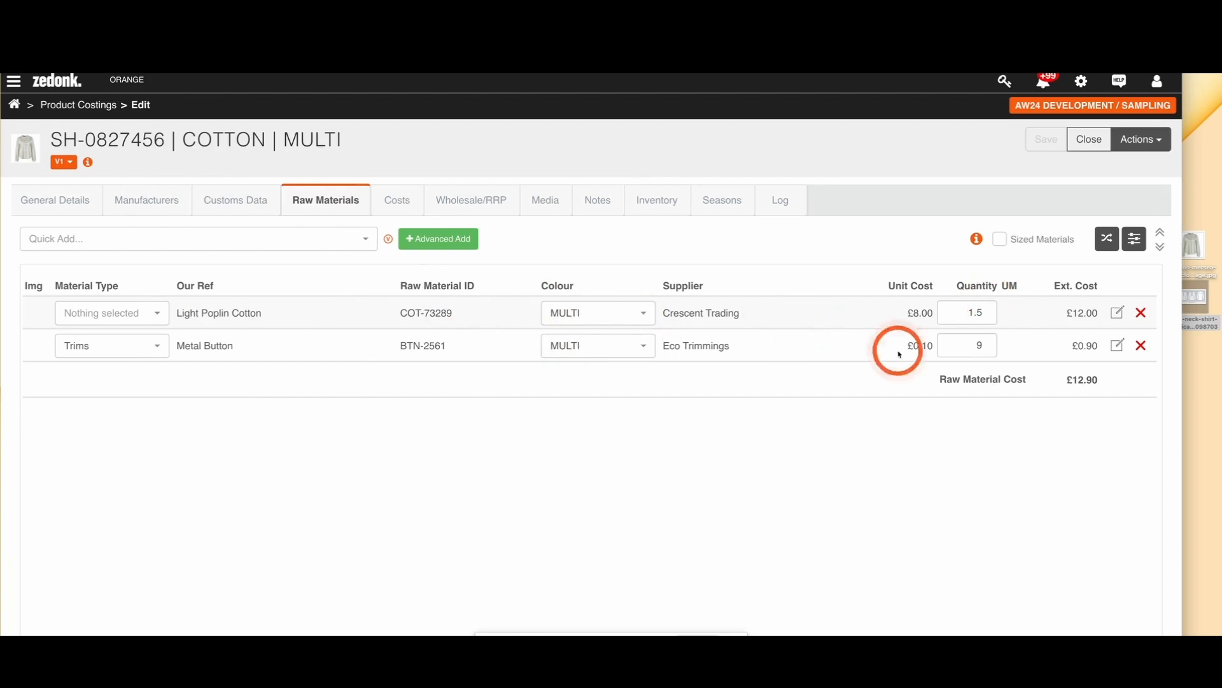
{"action": "left_click", "coordinate": [147, 200]}
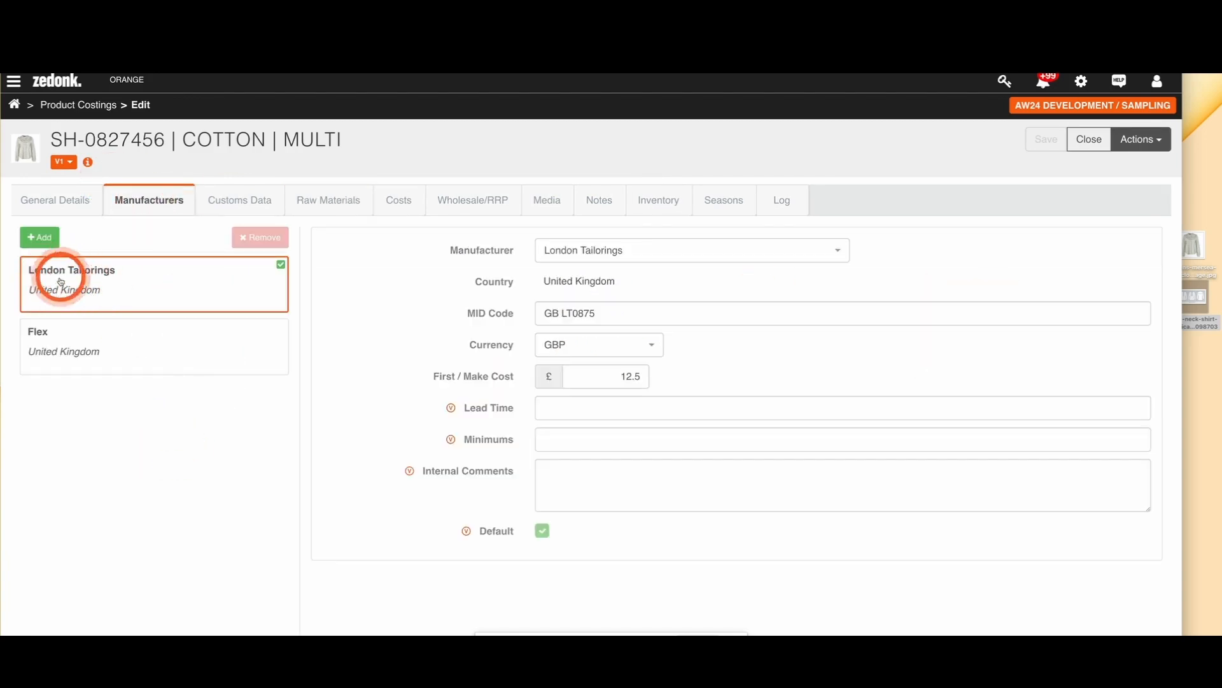
{"action": "left_click", "coordinate": [398, 199]}
{"action": "scroll", "coordinate": [354, 323], "scroll_direction": "down", "scroll_amount": 1}
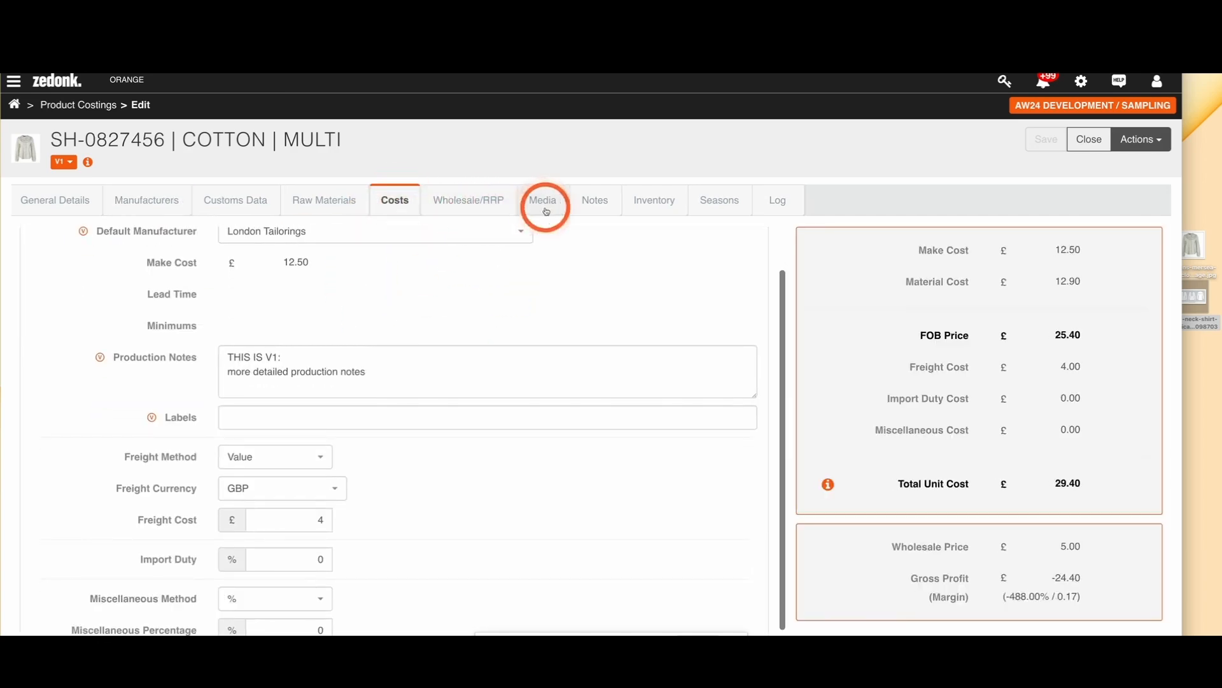
{"action": "left_click", "coordinate": [490, 210]}
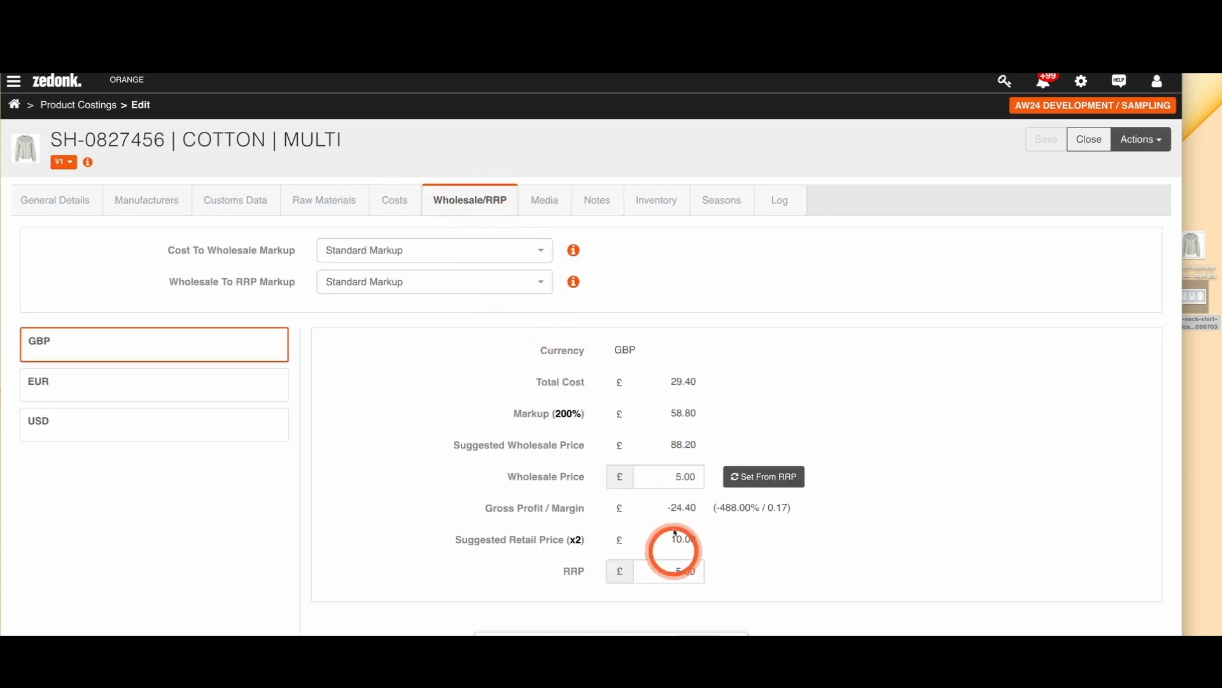
Step: Switch back to AW24 MAIN / PRODUCTION and review the manufacturers and raw materials of the shirt's Production Sample version
{"action": "left_click", "coordinate": [14, 105]}
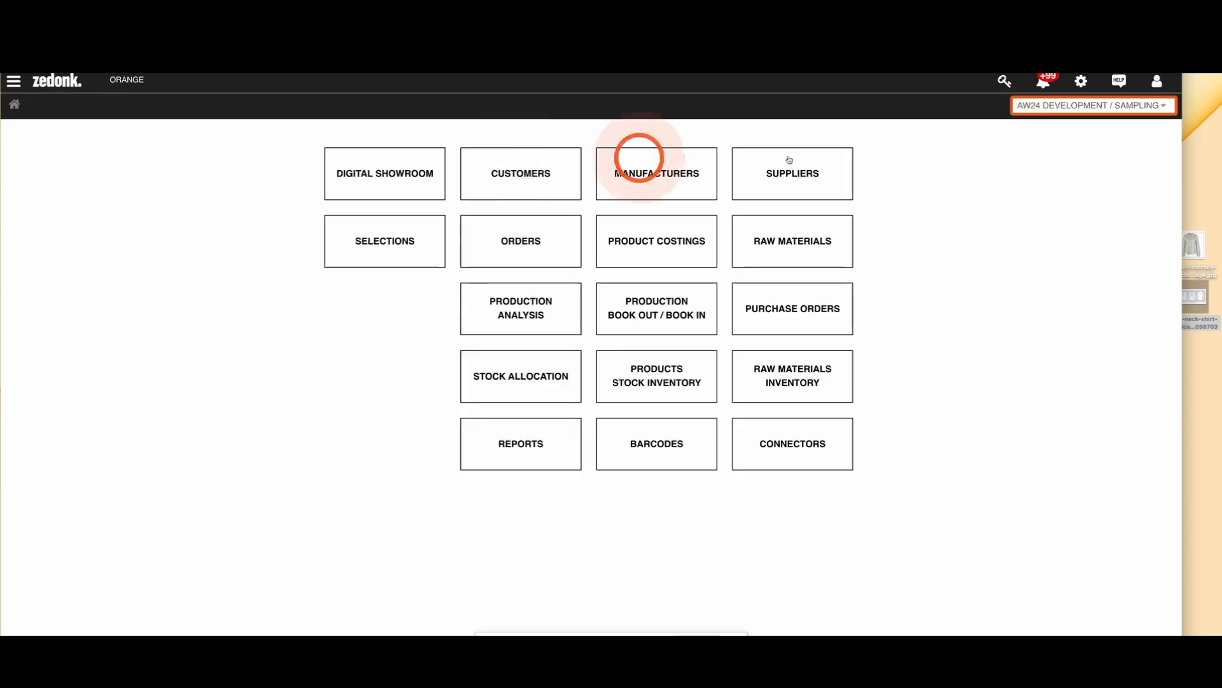
{"action": "left_click", "coordinate": [1057, 106]}
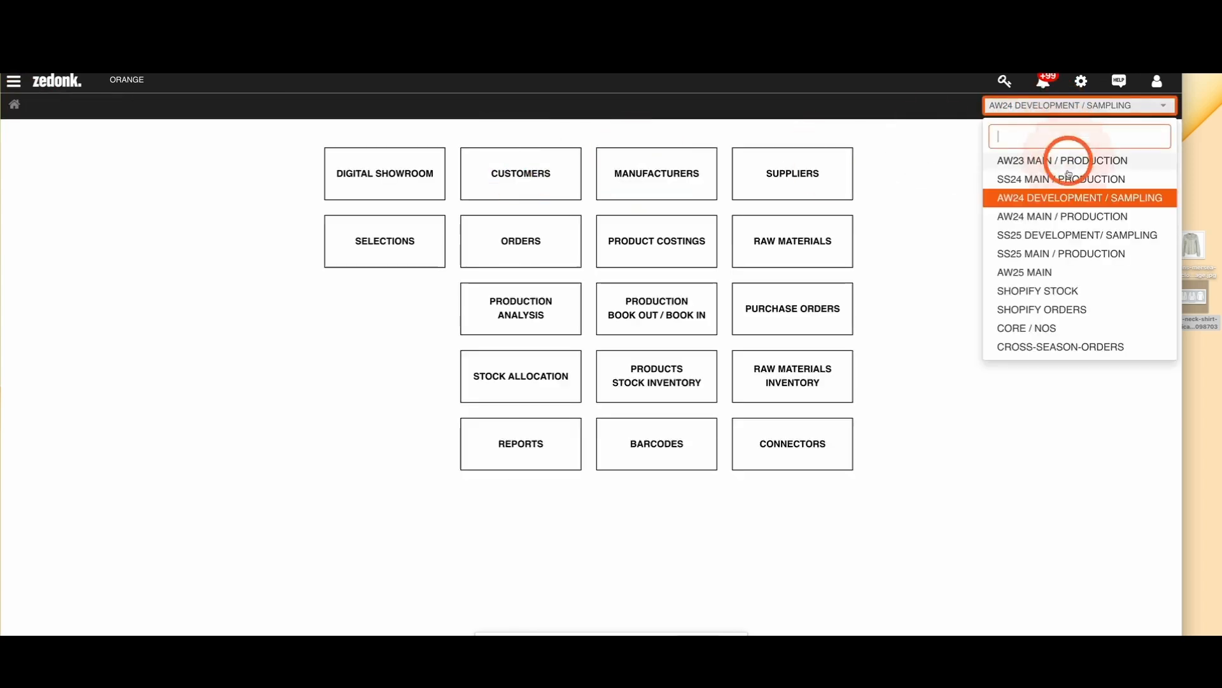
{"action": "left_click", "coordinate": [1034, 216]}
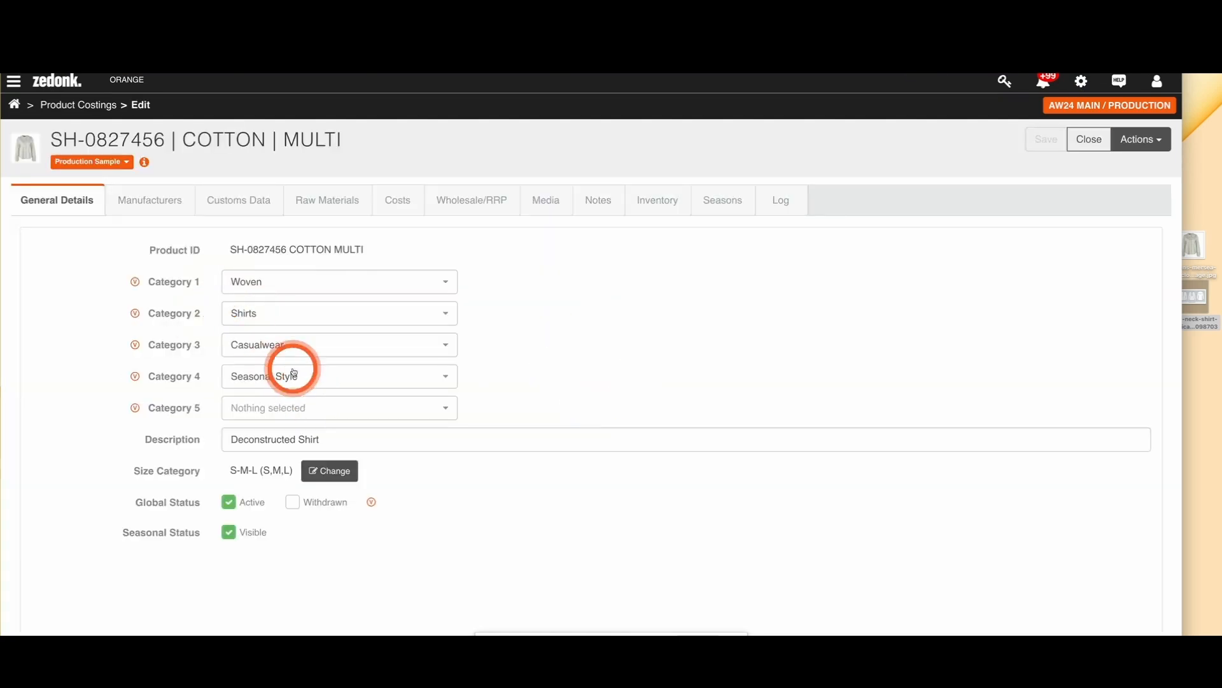
{"action": "left_click", "coordinate": [149, 200]}
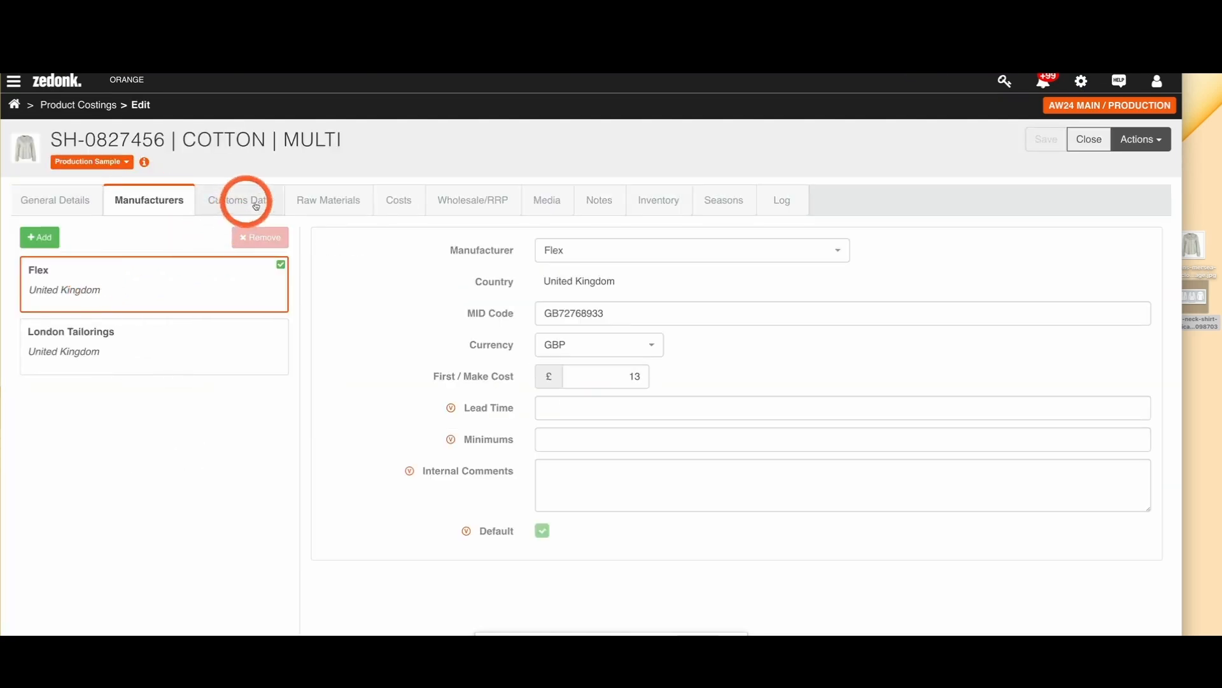
{"action": "left_click", "coordinate": [310, 202]}
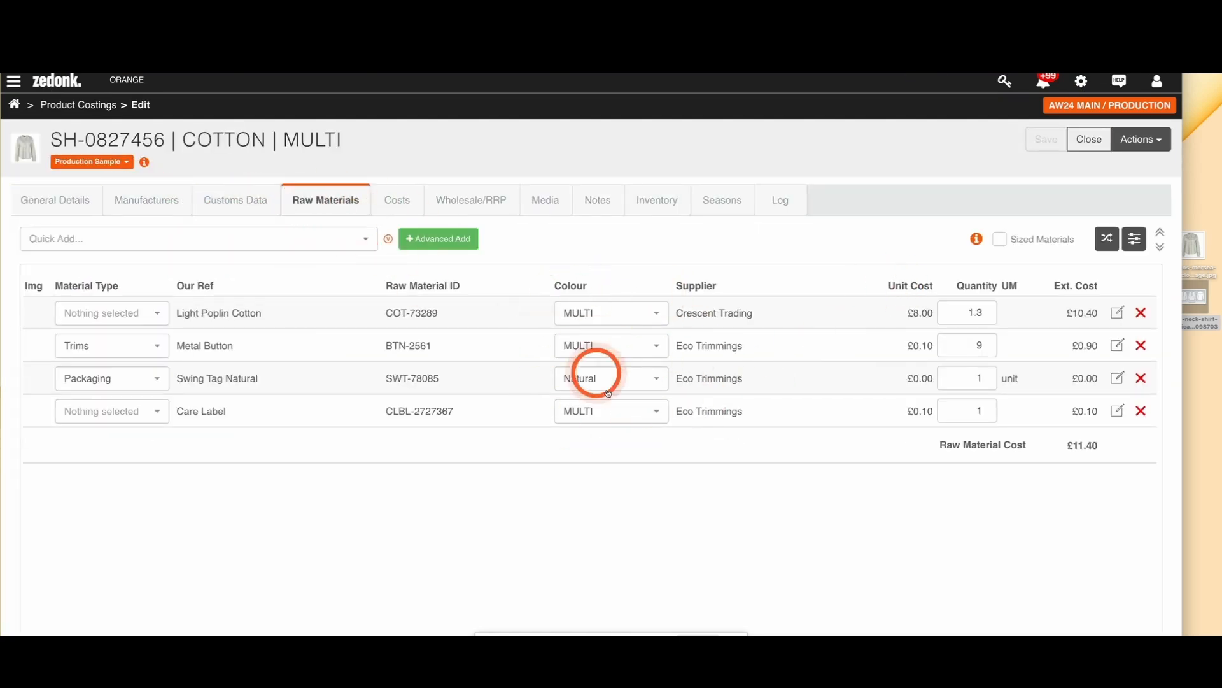
Step: Examine the bulk edit options for version V1, from manufacturers and customs data to raw materials and costs, and cancel without changes
{"action": "left_click", "coordinate": [128, 165]}
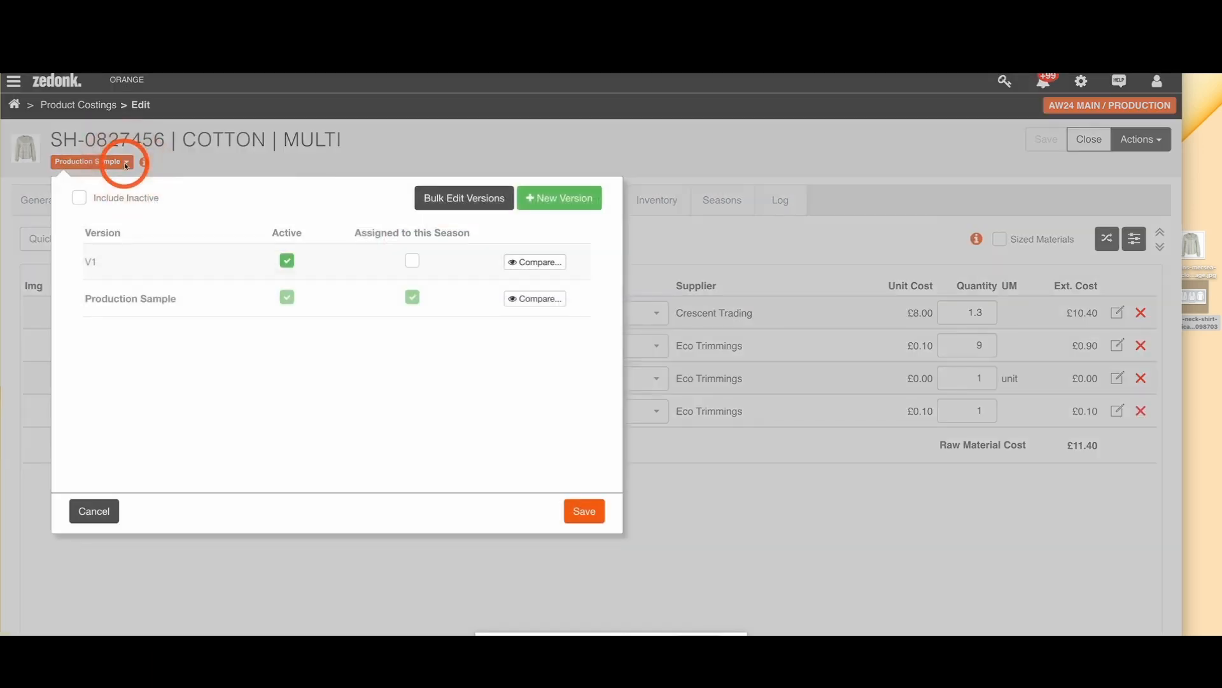
{"action": "left_click", "coordinate": [467, 199]}
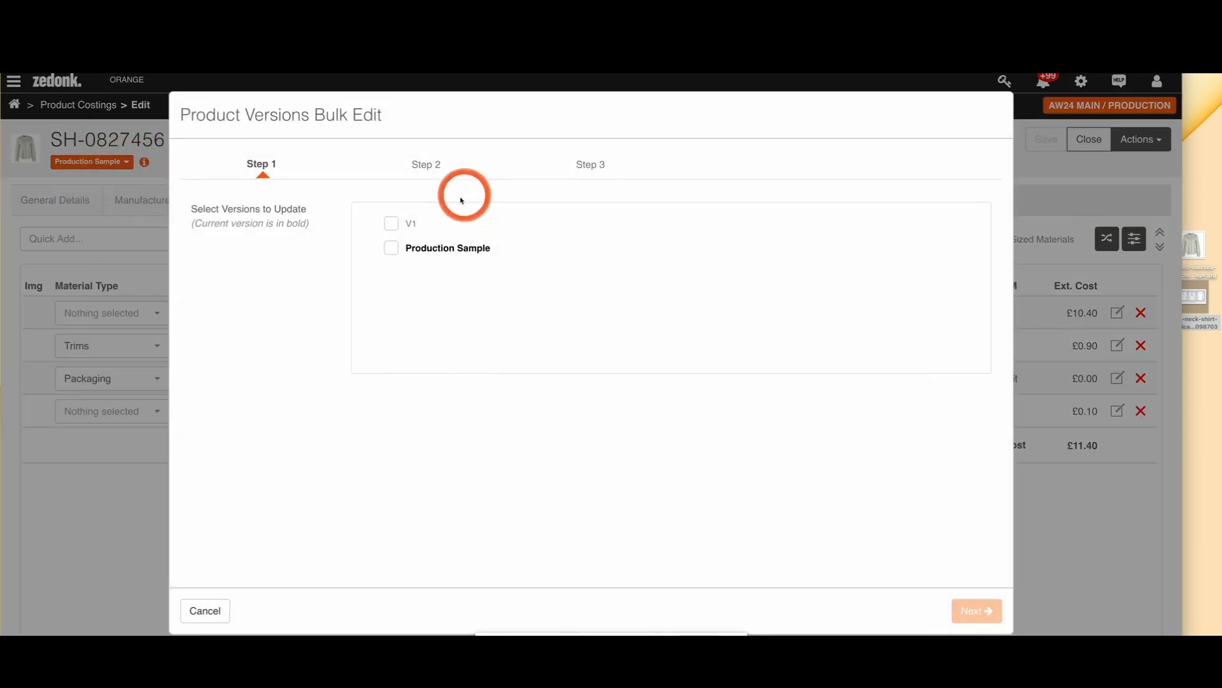
{"action": "left_click", "coordinate": [401, 226]}
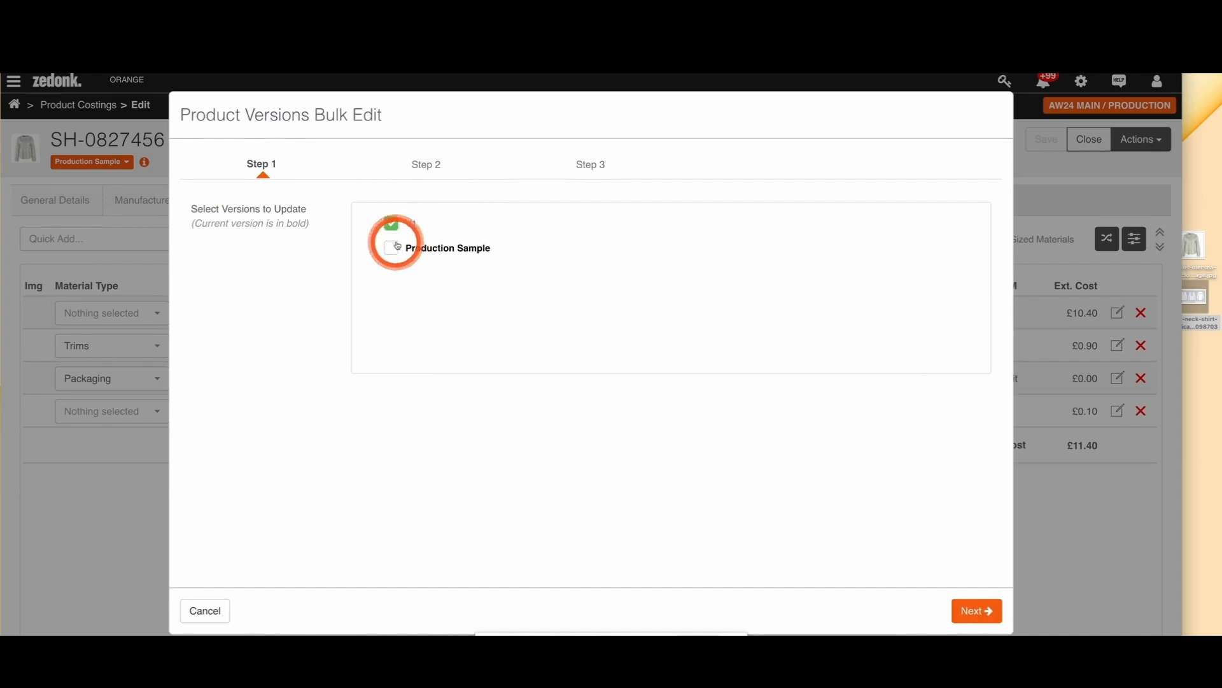
{"action": "left_click", "coordinate": [993, 610]}
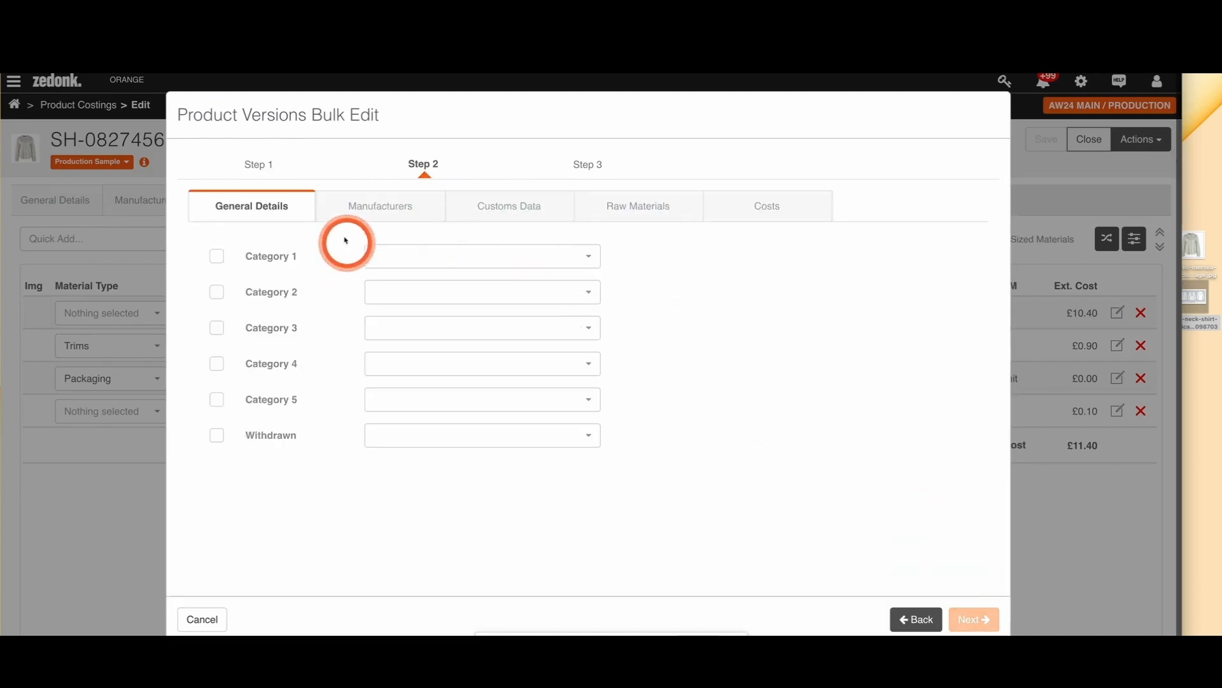
{"action": "left_click", "coordinate": [400, 210]}
{"action": "left_click", "coordinate": [488, 212]}
{"action": "left_click", "coordinate": [660, 216]}
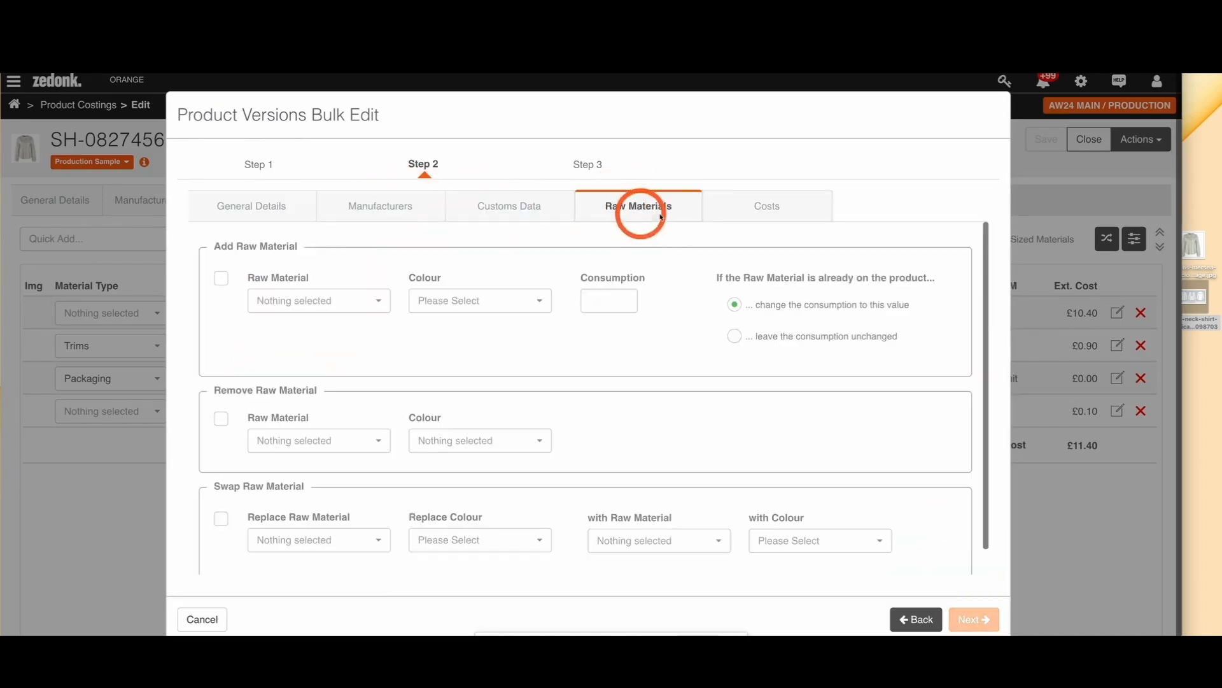
{"action": "left_click", "coordinate": [744, 219]}
{"action": "left_click", "coordinate": [917, 617]}
{"action": "left_click", "coordinate": [201, 618]}
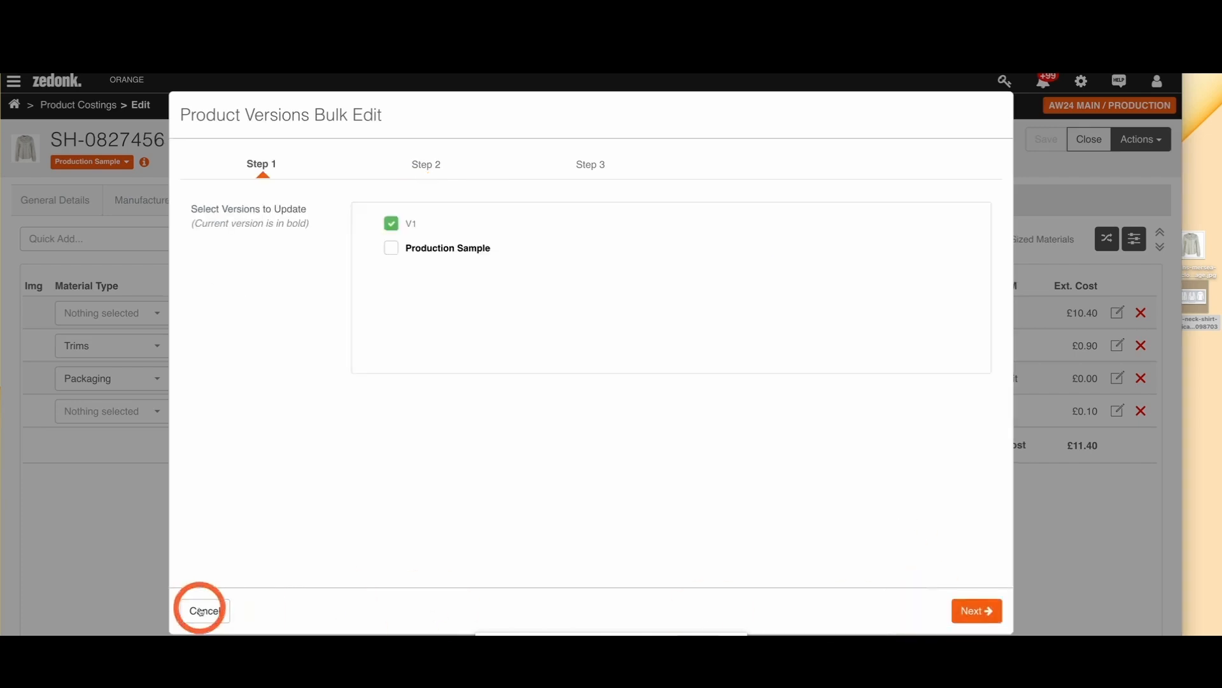
Step: Compare the shirt's Production Sample version with V1
{"action": "left_click", "coordinate": [123, 143]}
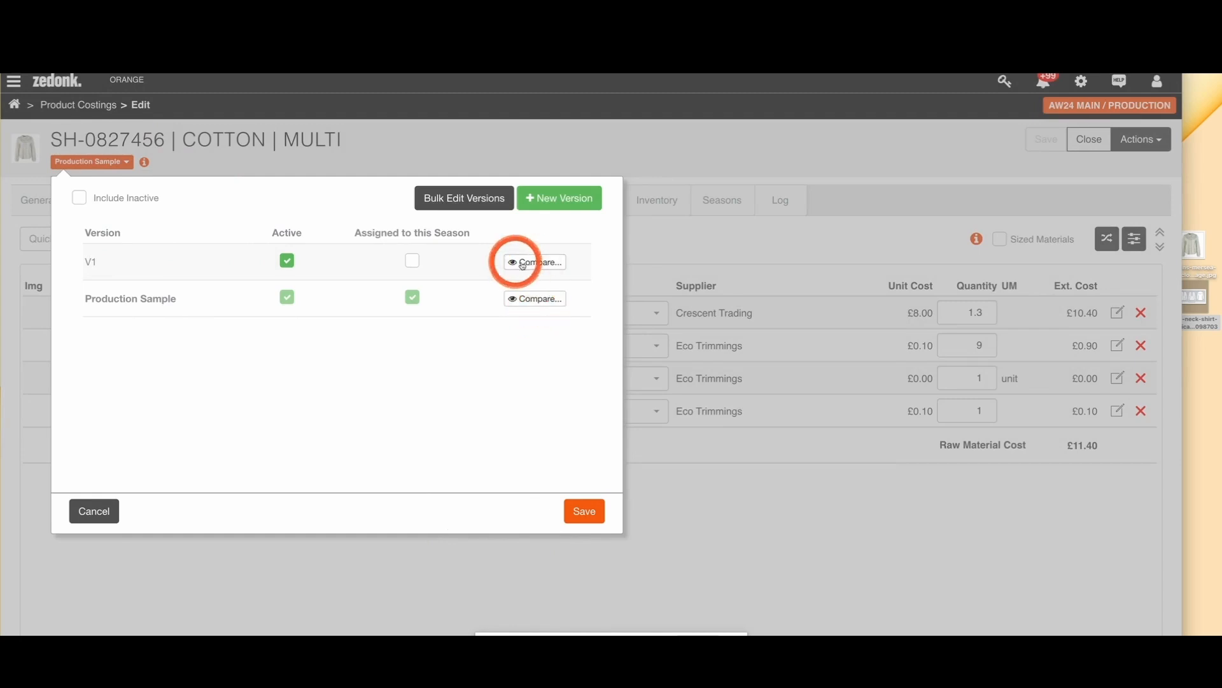
{"action": "left_click", "coordinate": [529, 298]}
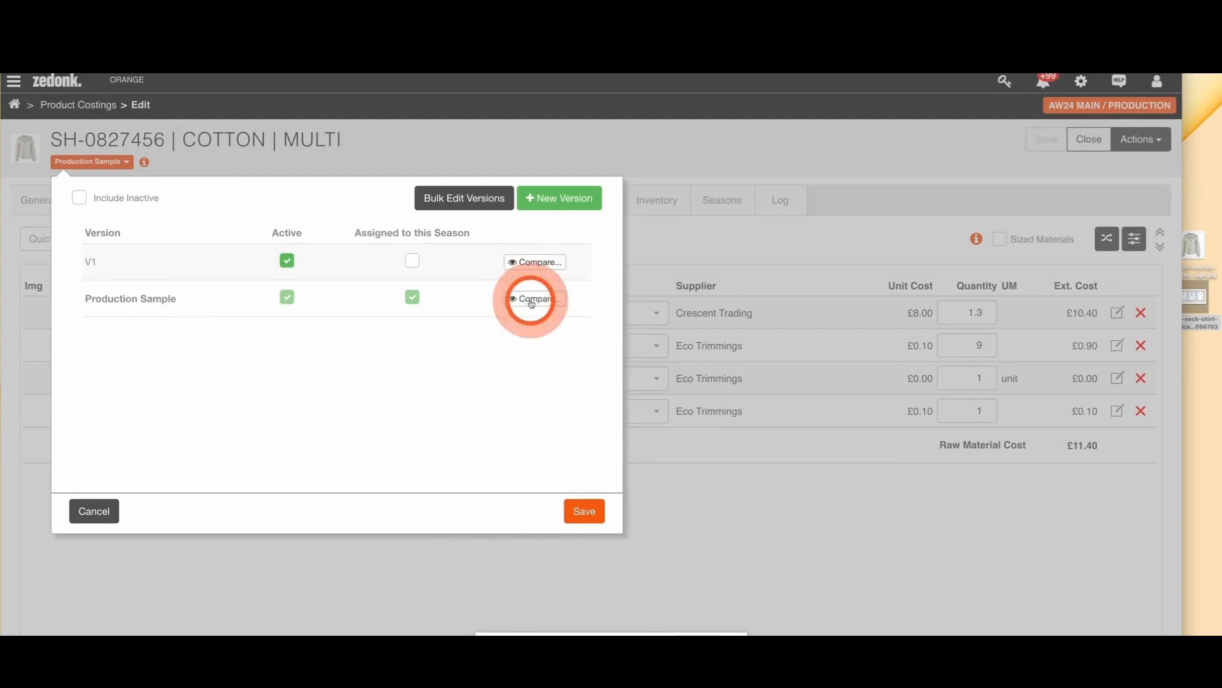
{"action": "left_click", "coordinate": [766, 167]}
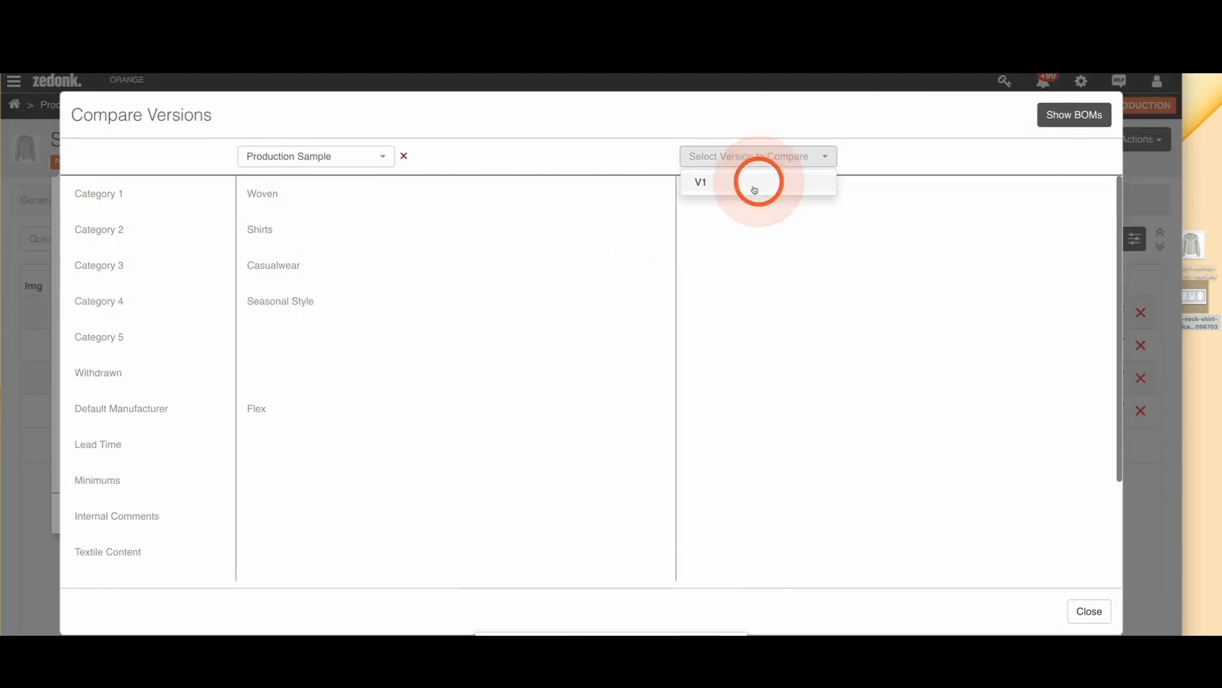
{"action": "left_click", "coordinate": [725, 184]}
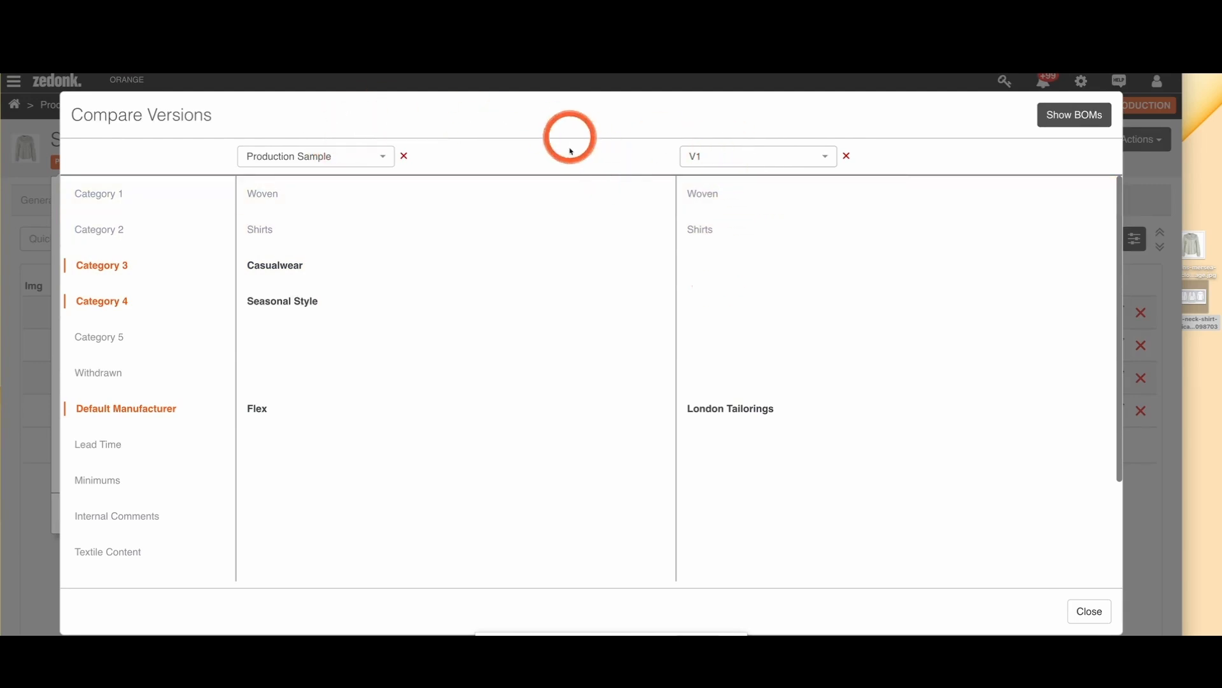
Step: Compare the remaining fields and raw material lists of Production Sample and V1, and check the shirt's version assignments for this season
{"action": "scroll", "coordinate": [612, 238], "scroll_direction": "down", "scroll_amount": 3}
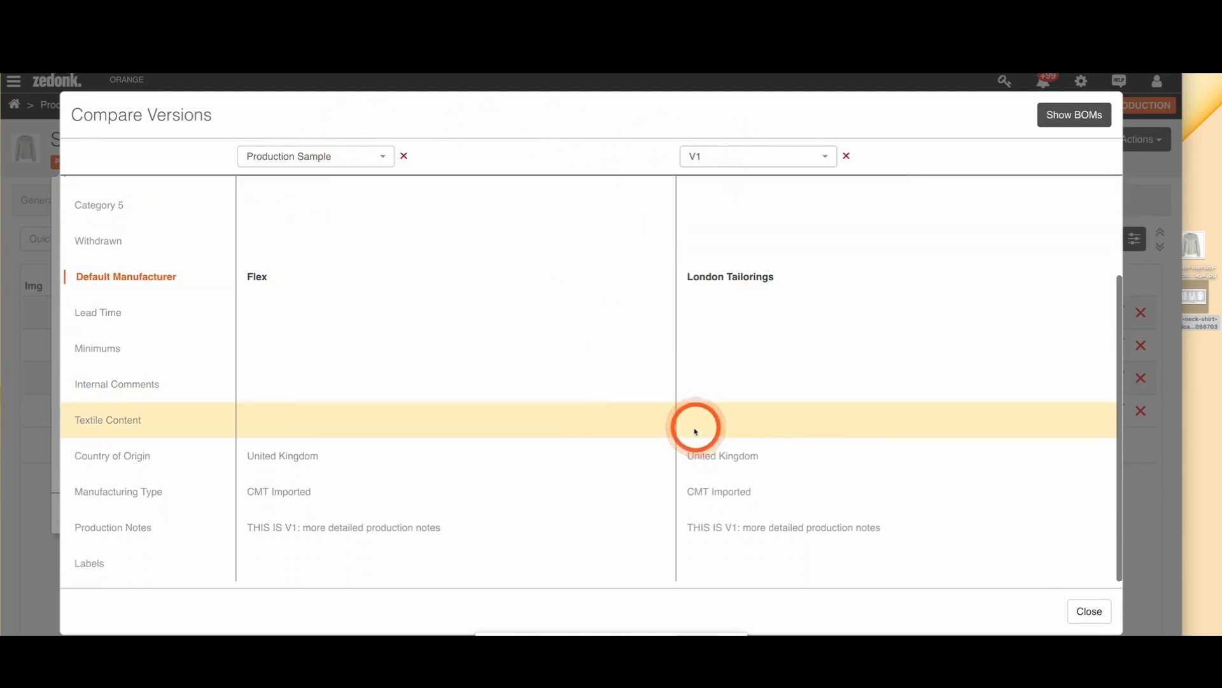
{"action": "left_click", "coordinate": [1056, 116]}
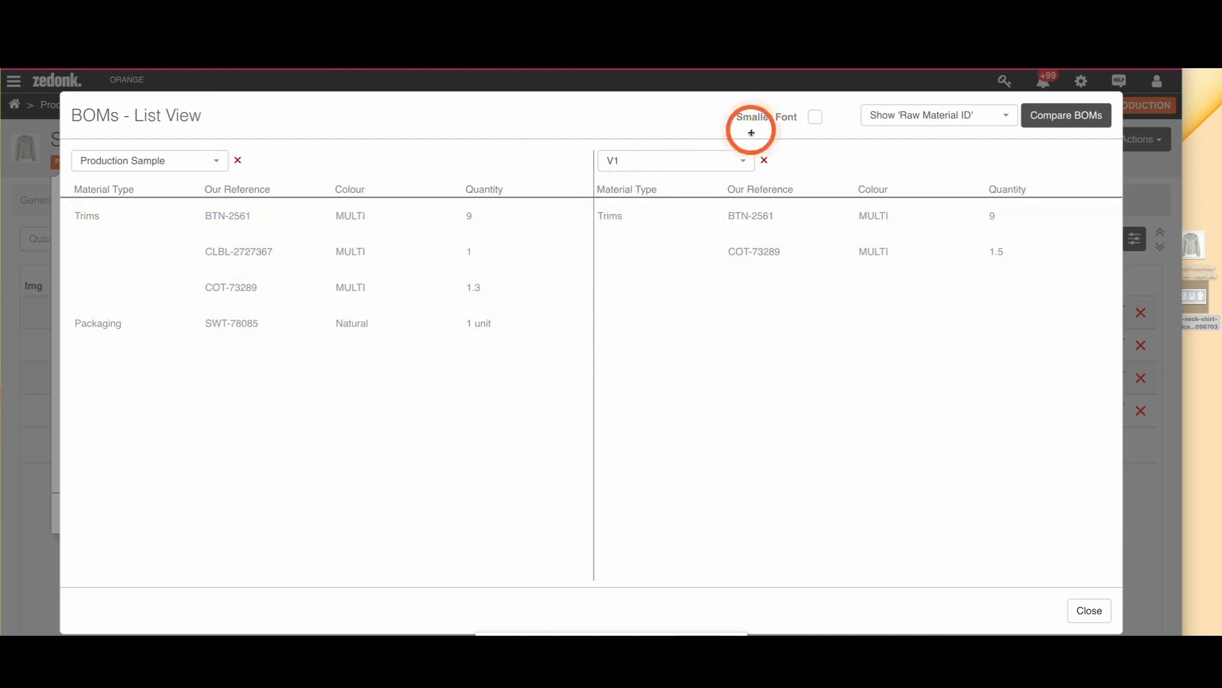
{"action": "key", "text": "Escape"}
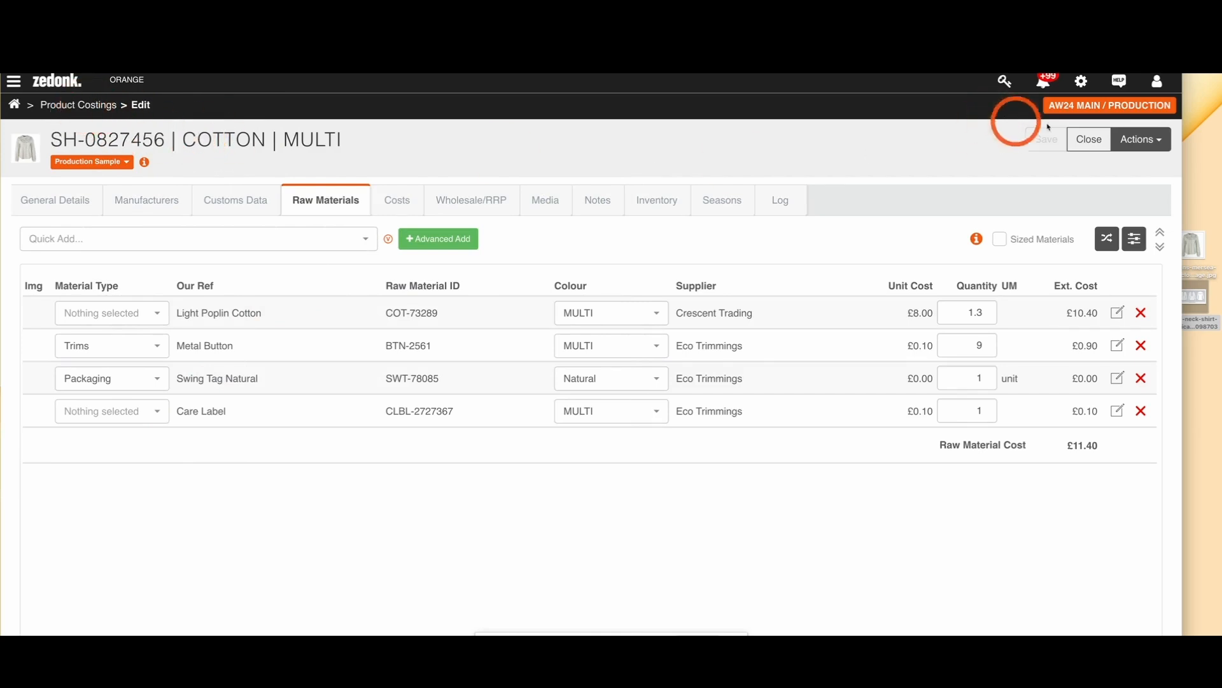
{"action": "left_click", "coordinate": [125, 163]}
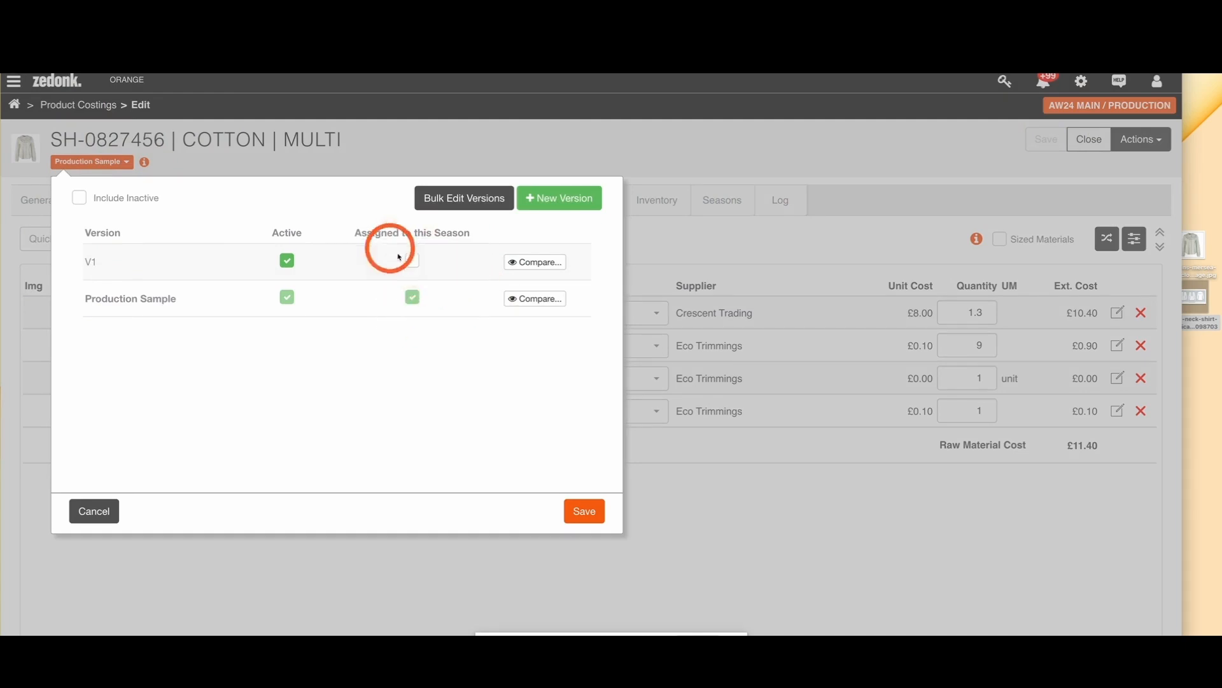
{"action": "left_click", "coordinate": [95, 510]}
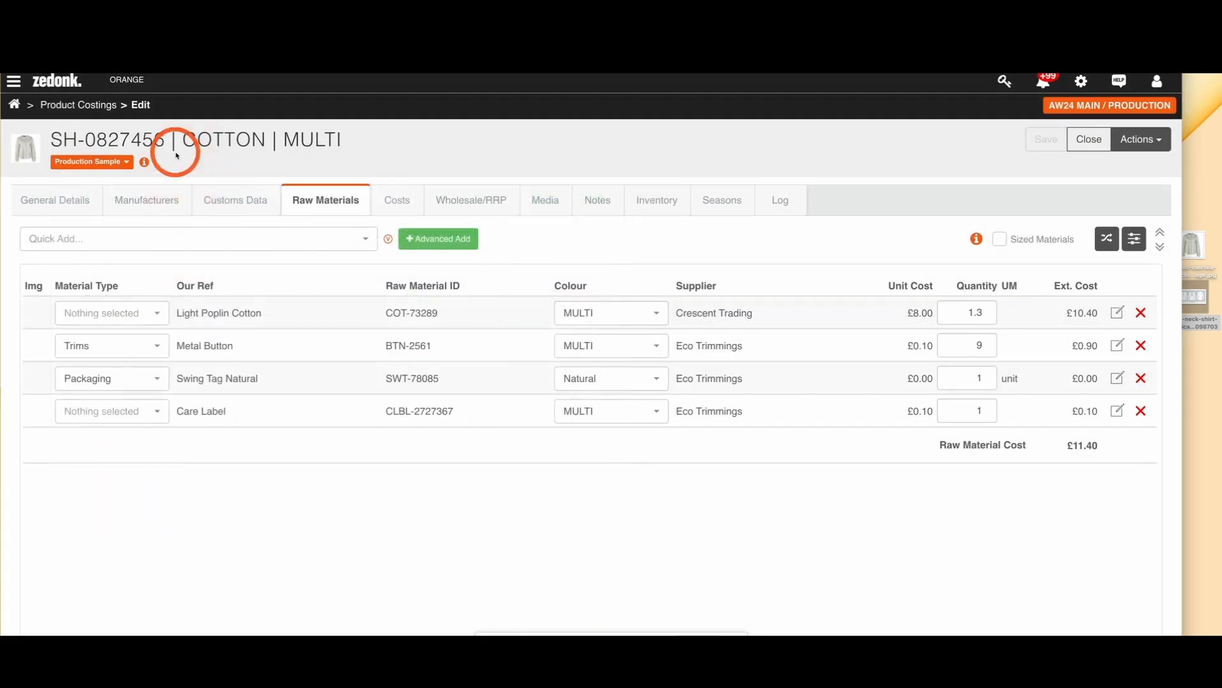
Step: Open the season visibility settings for AW24 MAIN / PRODUCTION and browse the products from all seasons
{"action": "left_click", "coordinate": [102, 108]}
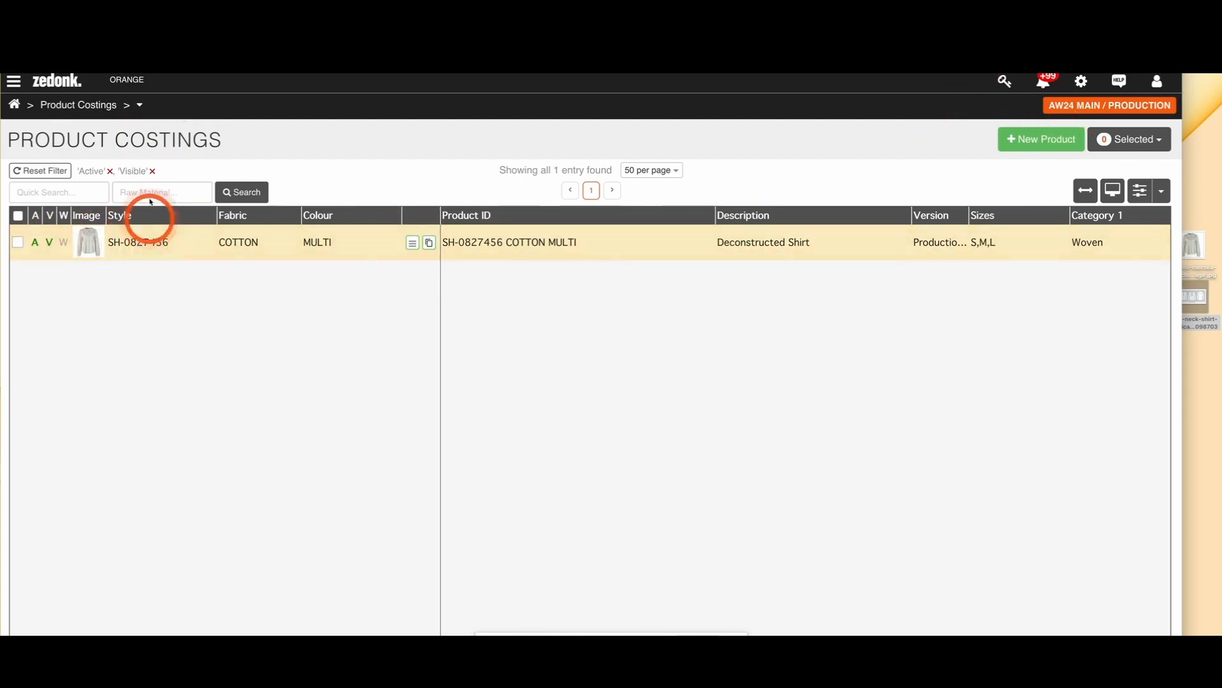
{"action": "left_click", "coordinate": [140, 107]}
{"action": "left_click", "coordinate": [177, 327]}
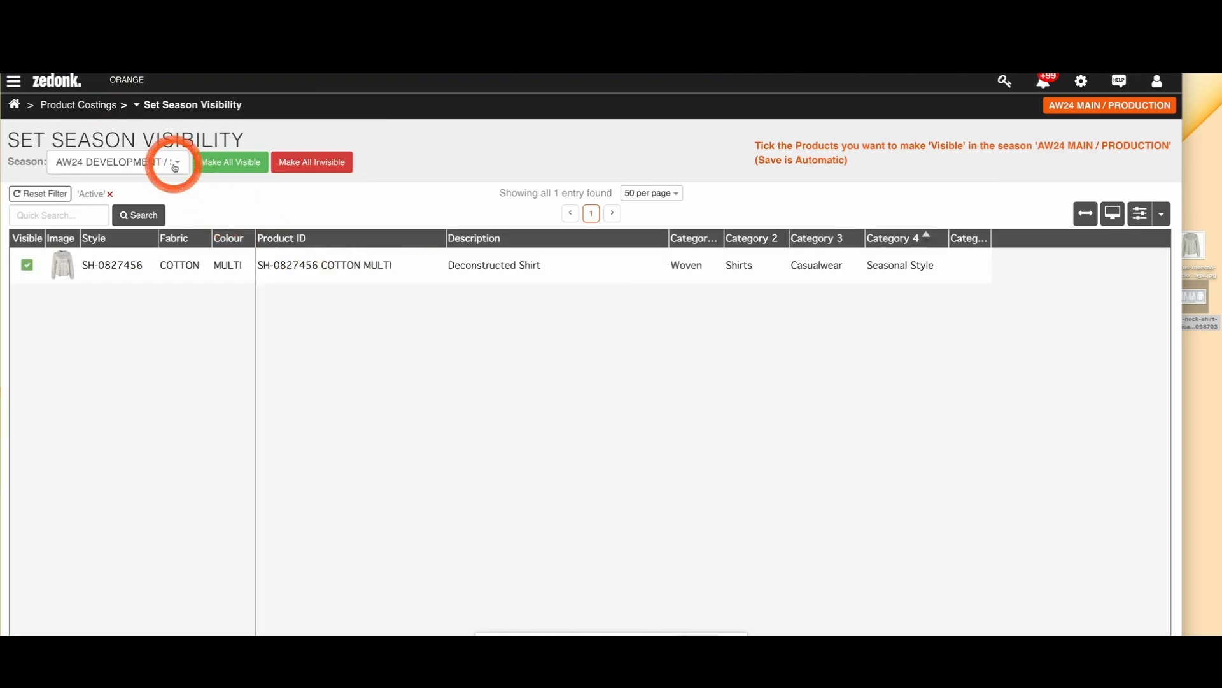
{"action": "left_click", "coordinate": [175, 166]}
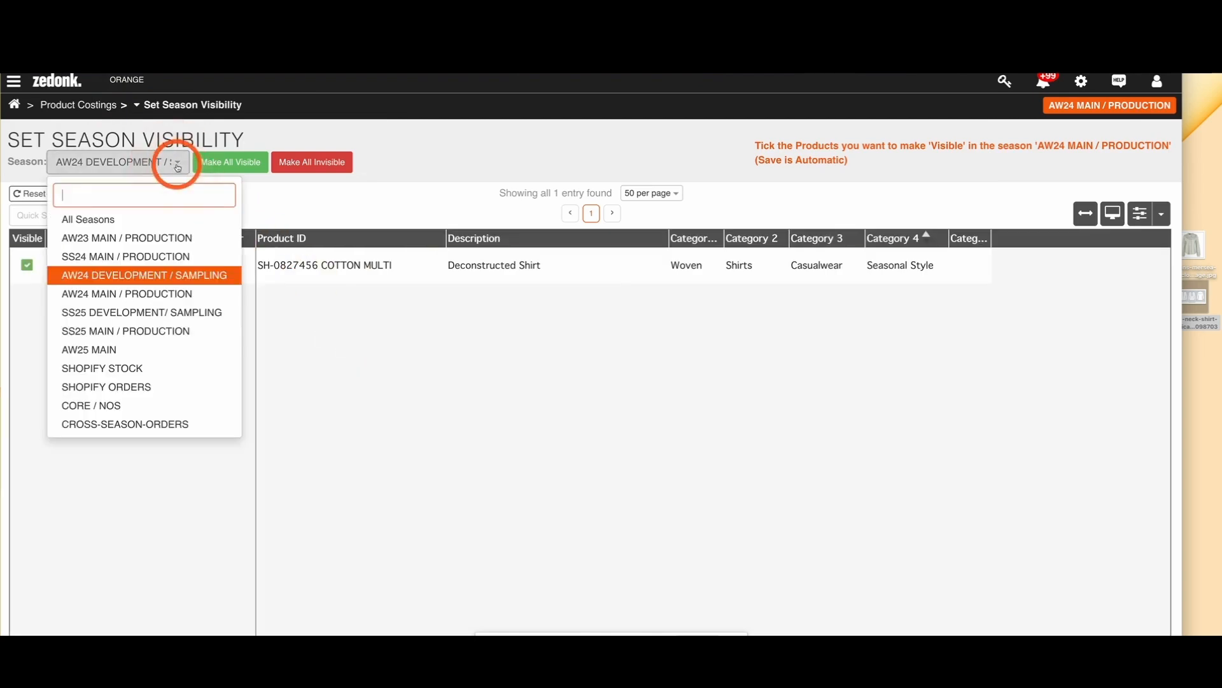
{"action": "left_click", "coordinate": [83, 220]}
{"action": "scroll", "coordinate": [185, 324], "scroll_direction": "down", "scroll_amount": 10}
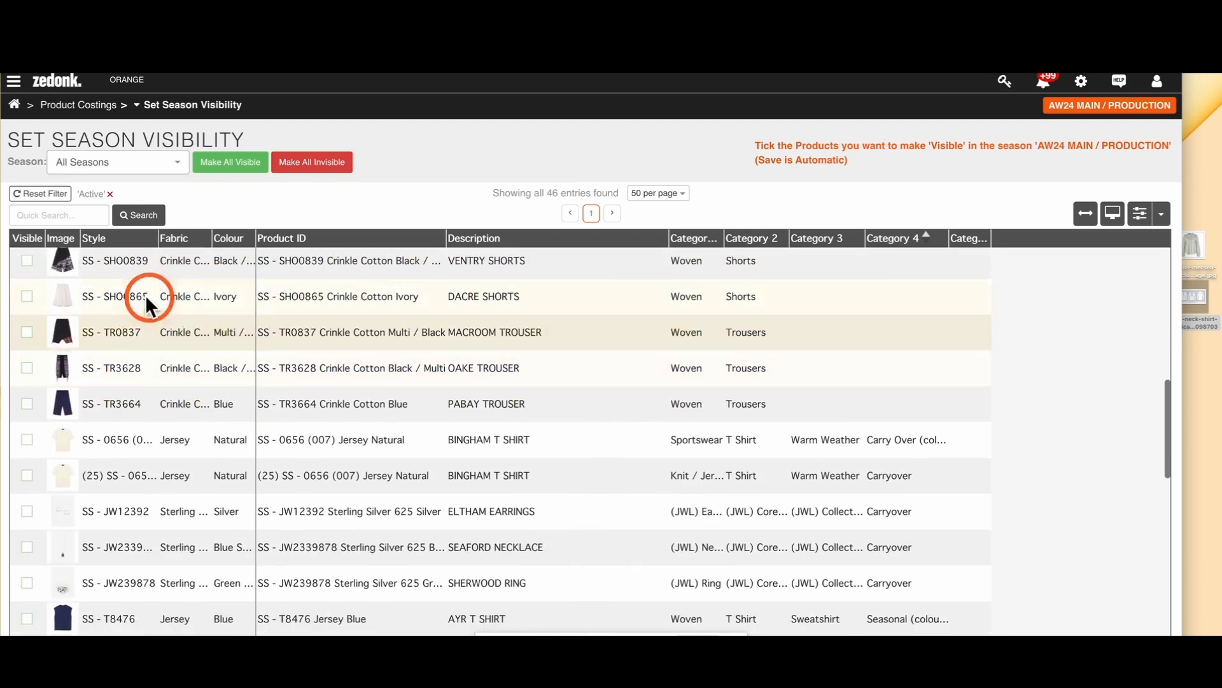
{"action": "scroll", "coordinate": [132, 354], "scroll_direction": "down", "scroll_amount": 4}
{"action": "scroll", "coordinate": [132, 355], "scroll_direction": "down", "scroll_amount": 2}
Step: From the AW23 MAIN / PRODUCTION products, make SS - SH73882 and SS - SHO0865 visible in AW24 MAIN / PRODUCTION
{"action": "left_click", "coordinate": [161, 164]}
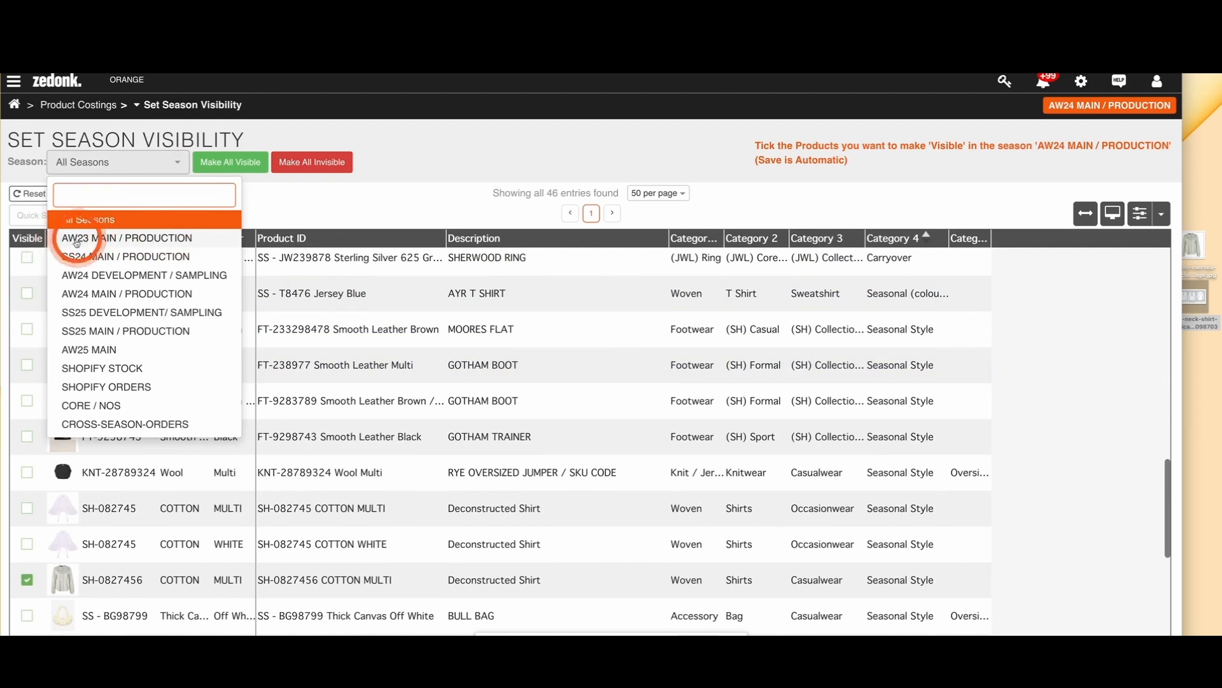
{"action": "left_click", "coordinate": [88, 240]}
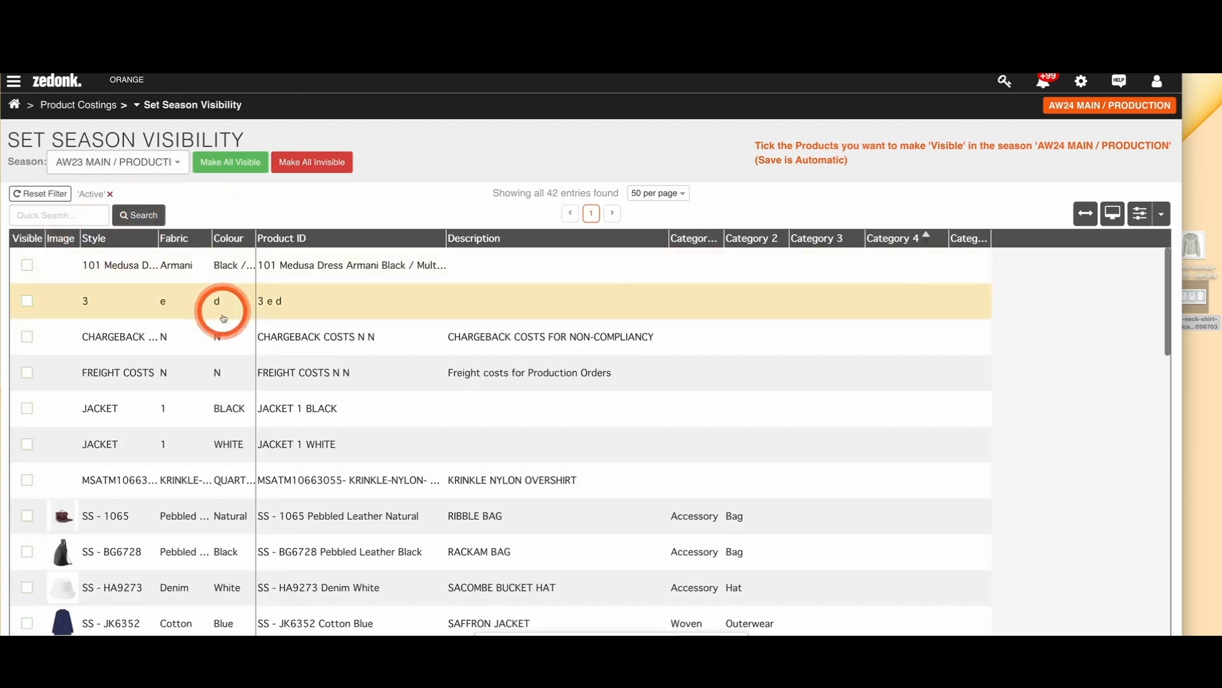
{"action": "scroll", "coordinate": [221, 318], "scroll_direction": "down", "scroll_amount": 2}
{"action": "scroll", "coordinate": [224, 338], "scroll_direction": "down", "scroll_amount": 5}
{"action": "left_click", "coordinate": [27, 340]}
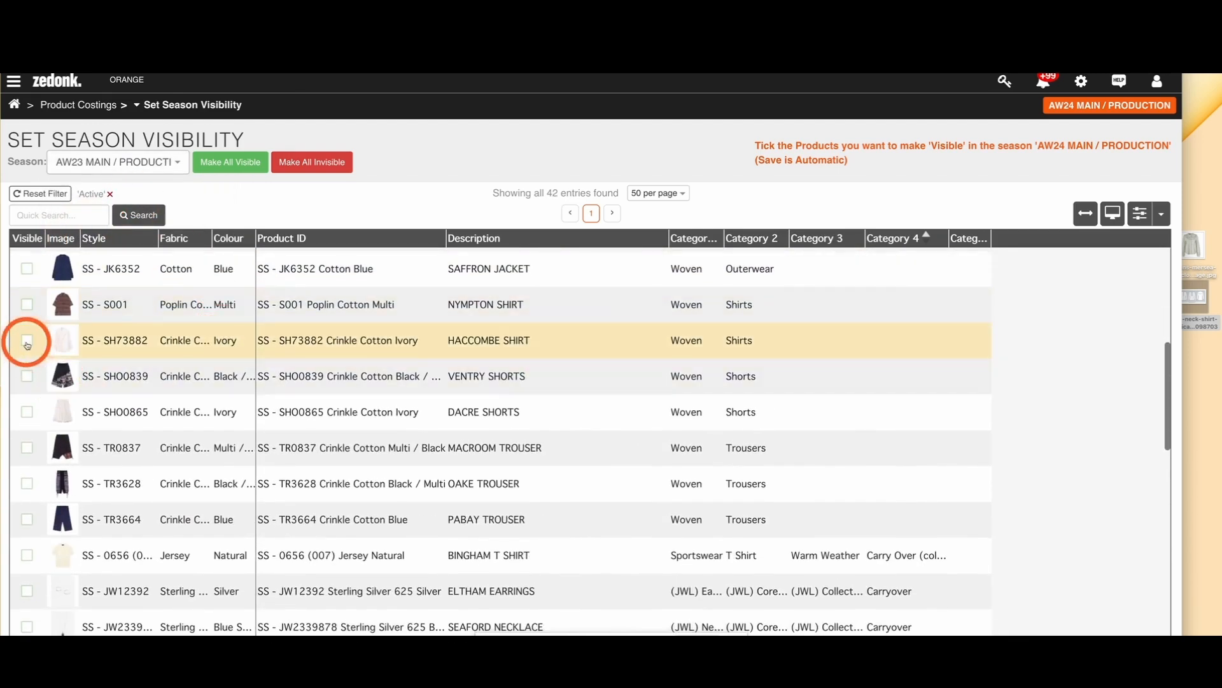
{"action": "scroll", "coordinate": [108, 497], "scroll_direction": "down", "scroll_amount": 3}
{"action": "scroll", "coordinate": [96, 505], "scroll_direction": "up", "scroll_amount": 3}
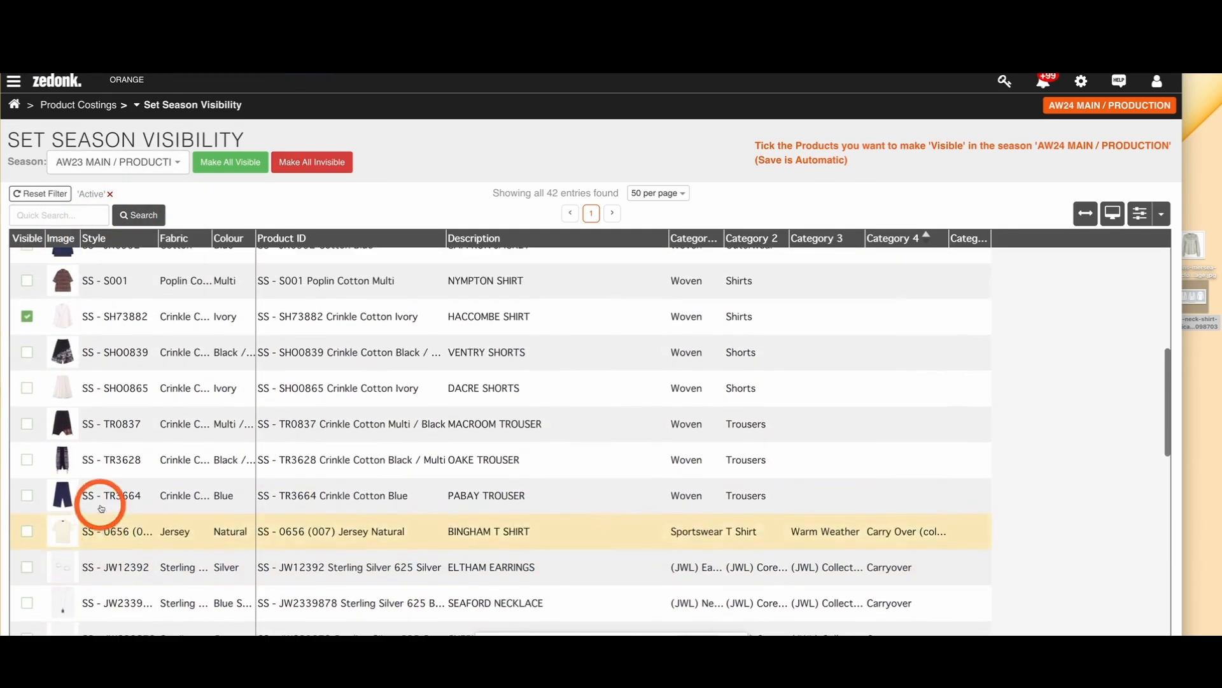
{"action": "left_click", "coordinate": [27, 402]}
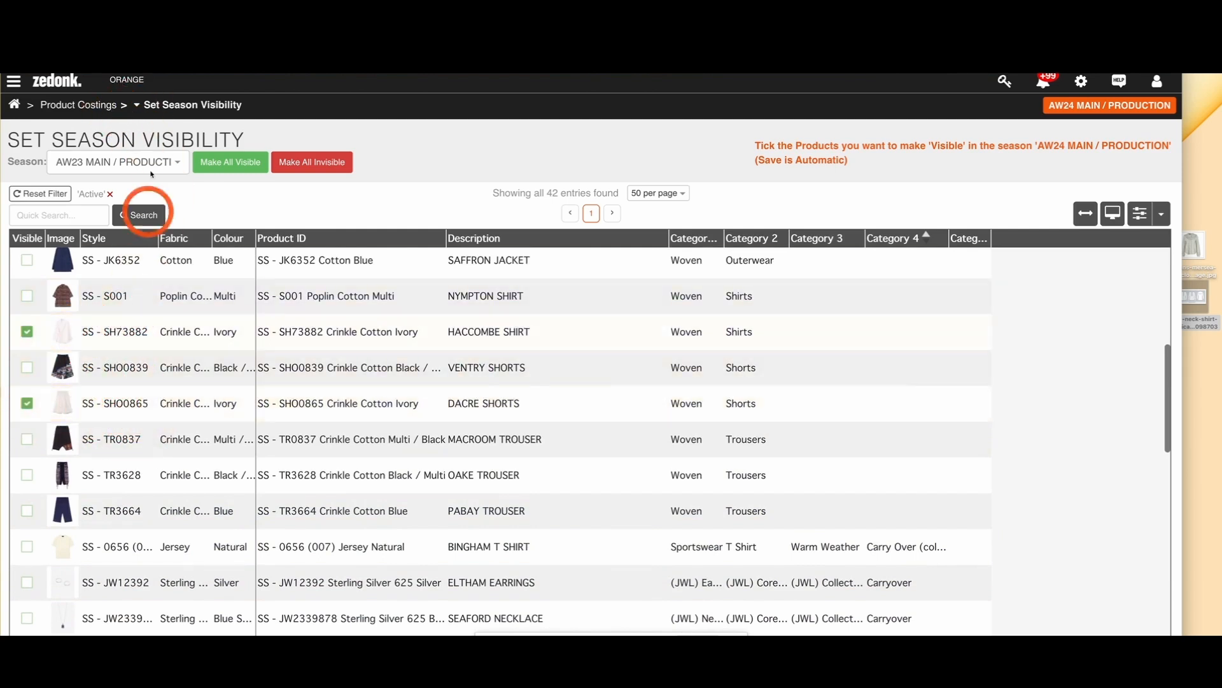
Step: Create version V2 of product SS - SH73882 Crinkle Cotton Ivory in AW24 MAIN / PRODUCTION
{"action": "left_click", "coordinate": [102, 106]}
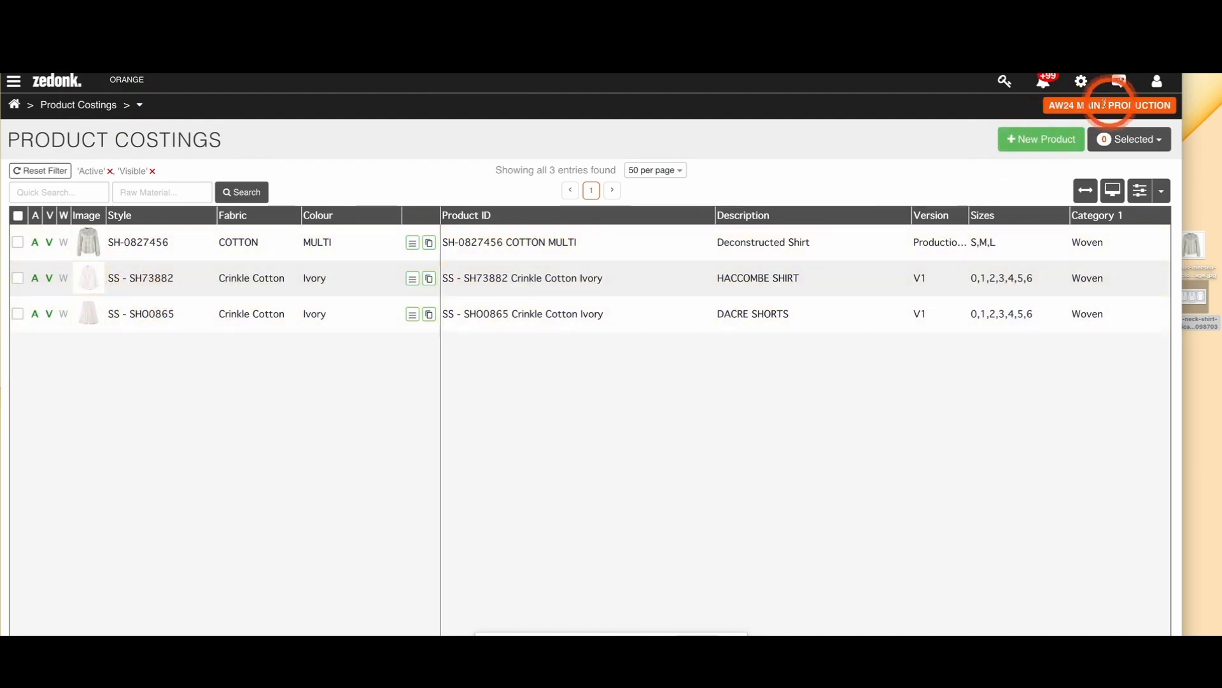
{"action": "left_click", "coordinate": [117, 280]}
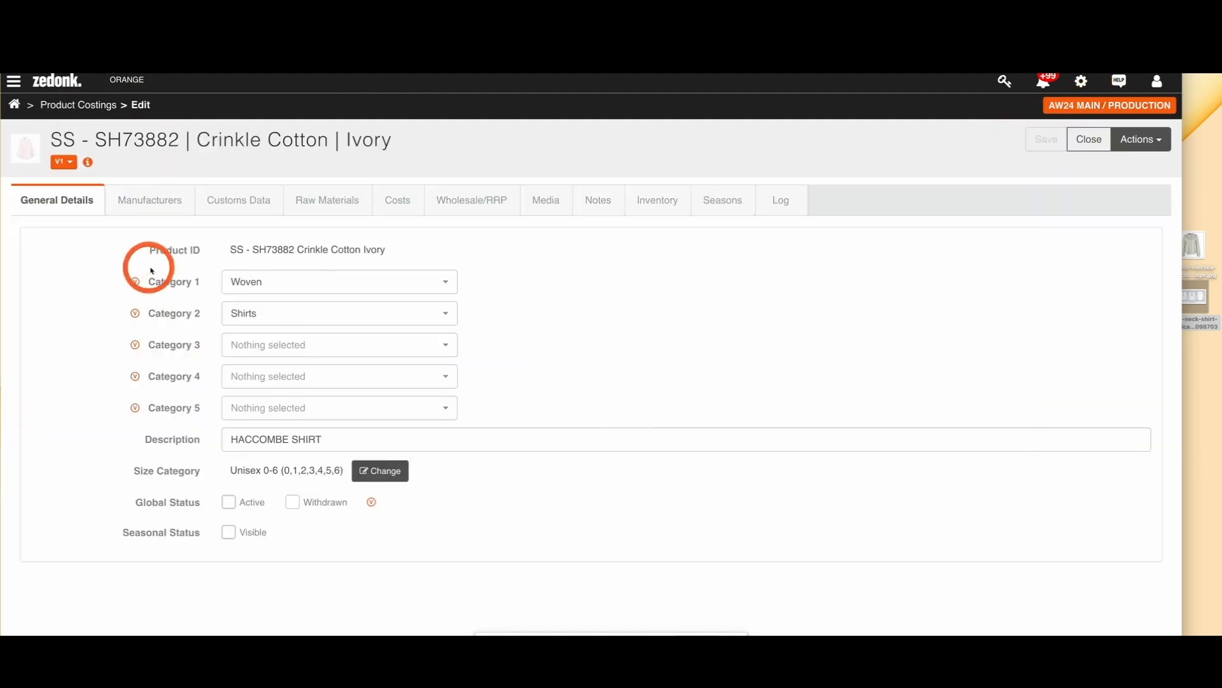
{"action": "left_click", "coordinate": [66, 162]}
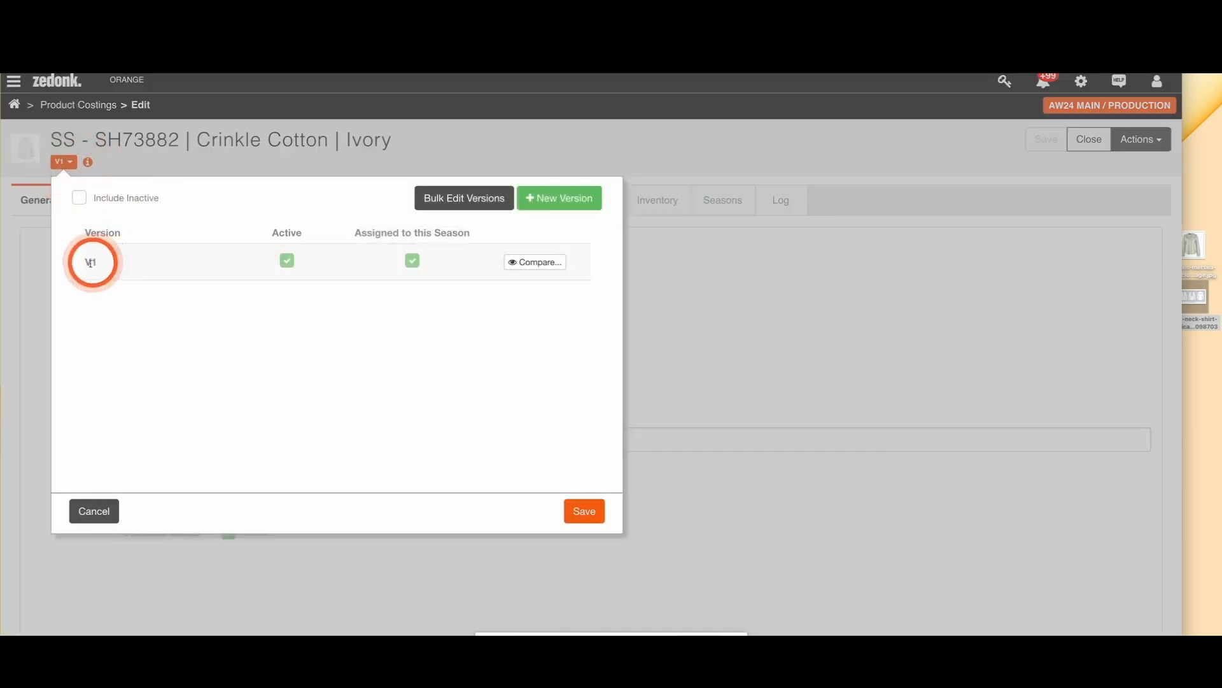
{"action": "left_click", "coordinate": [562, 199]}
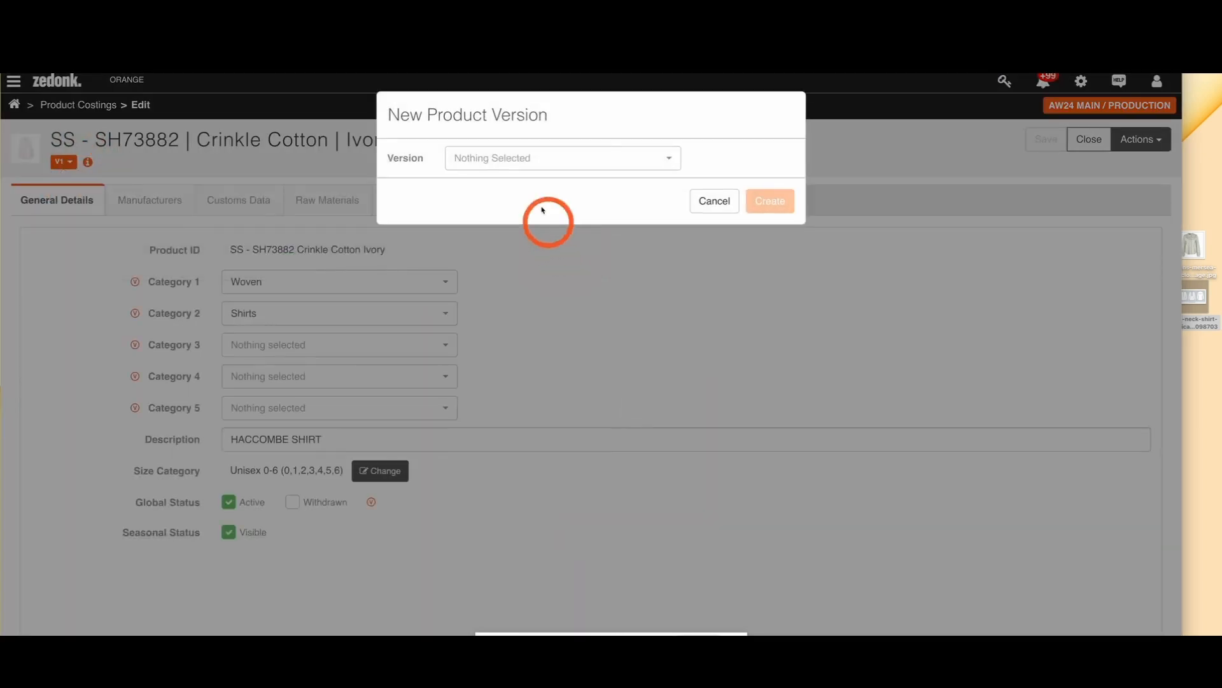
{"action": "left_click", "coordinate": [513, 159]}
{"action": "left_click", "coordinate": [487, 219]}
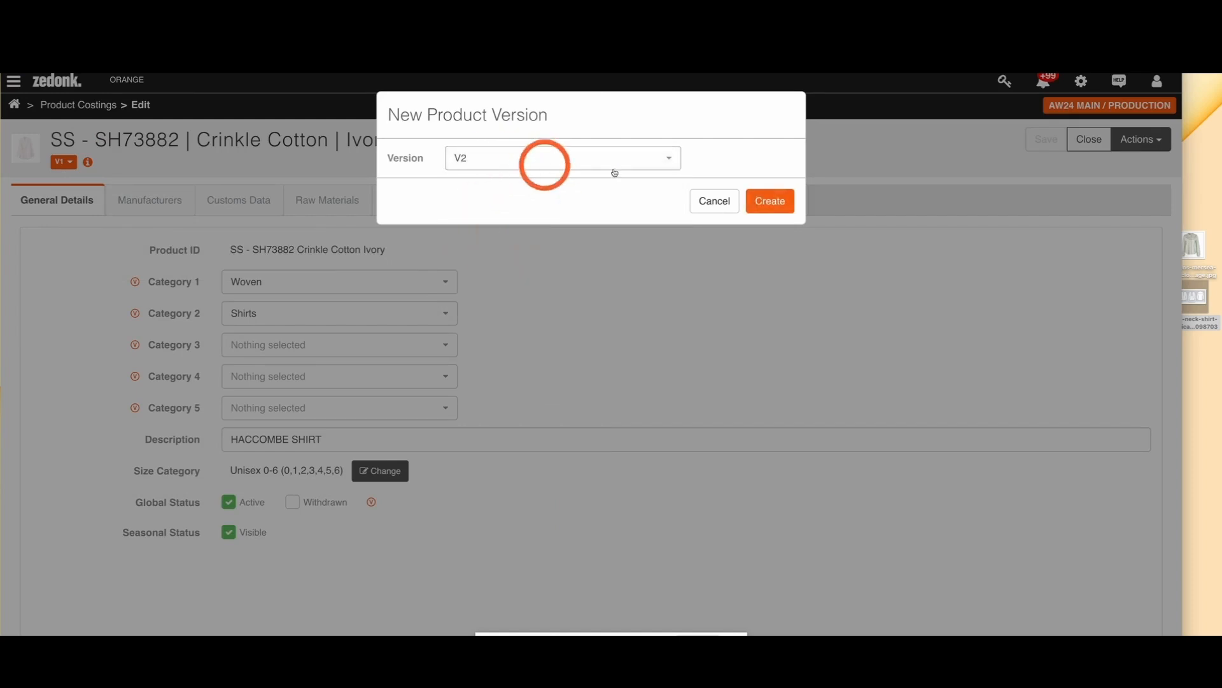
{"action": "left_click", "coordinate": [773, 202]}
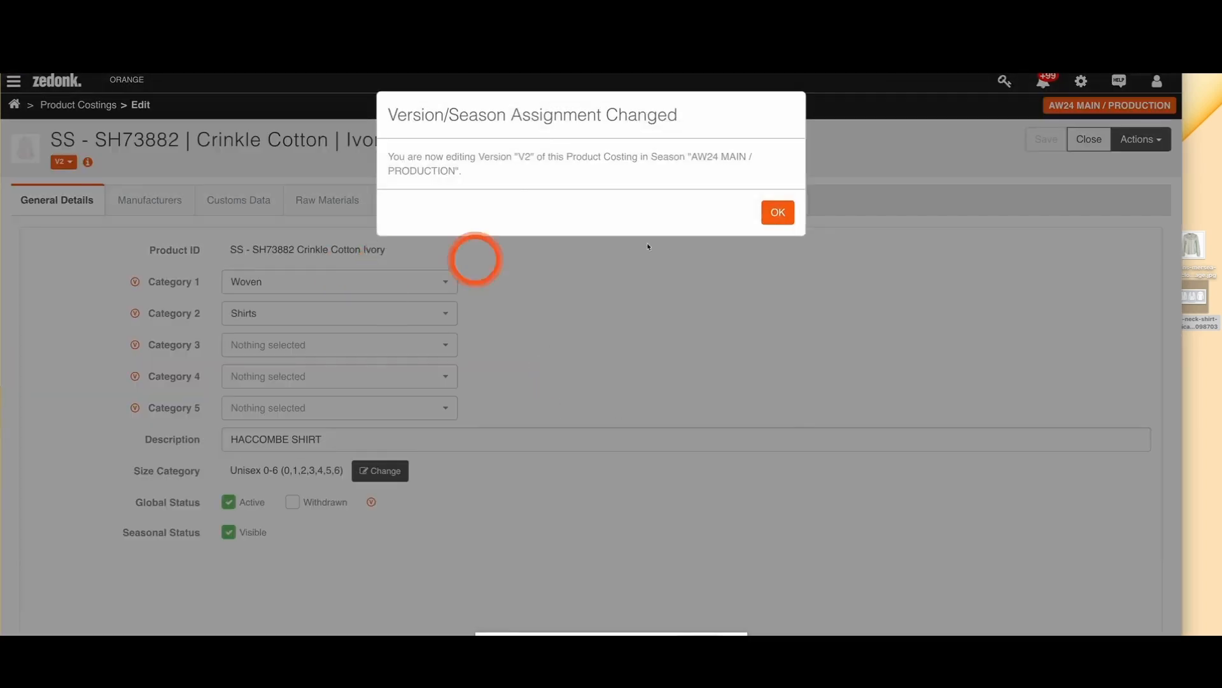
{"action": "left_click", "coordinate": [790, 220]}
Step: Add Flex as the default manufacturer of the SS - SH73882 V2 version, save it and return to the product costings
{"action": "left_click", "coordinate": [350, 213]}
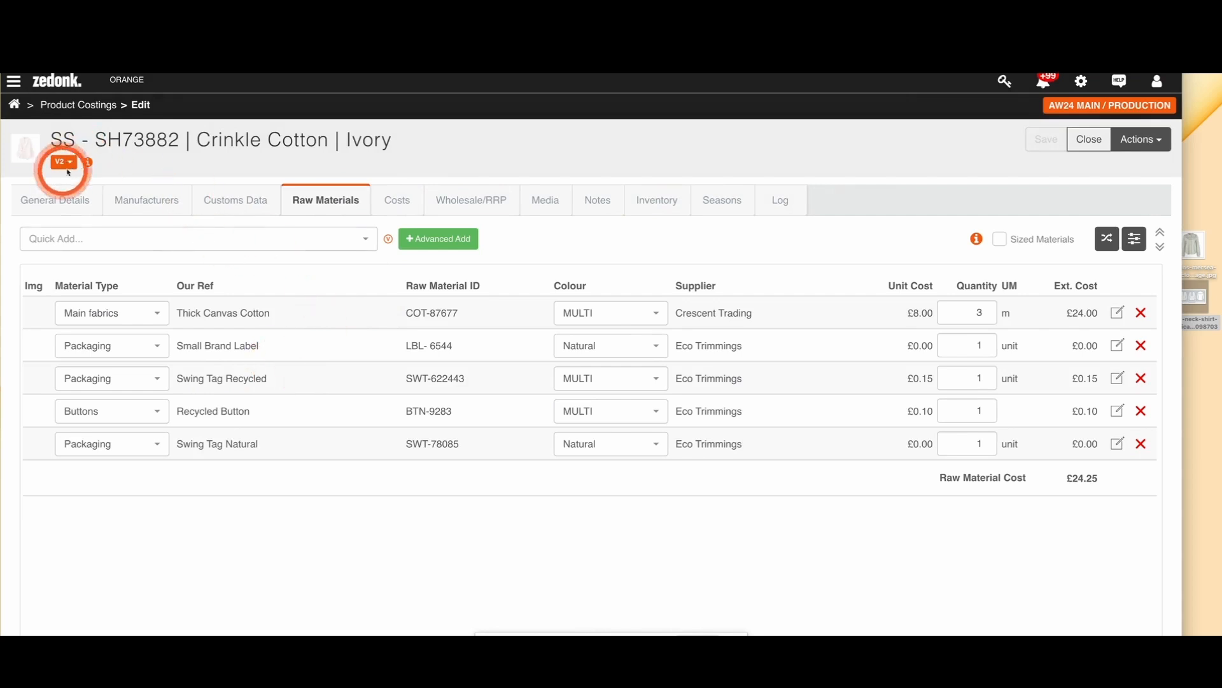
{"action": "left_click", "coordinate": [114, 194]}
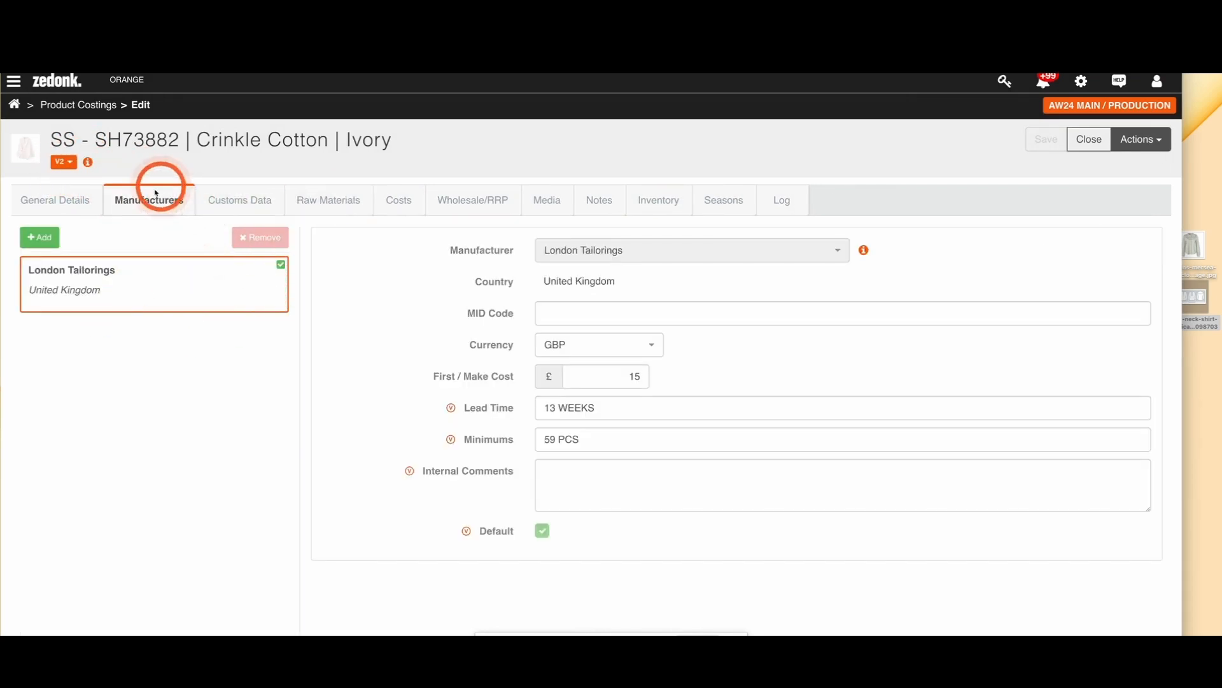
{"action": "left_click", "coordinate": [44, 237]}
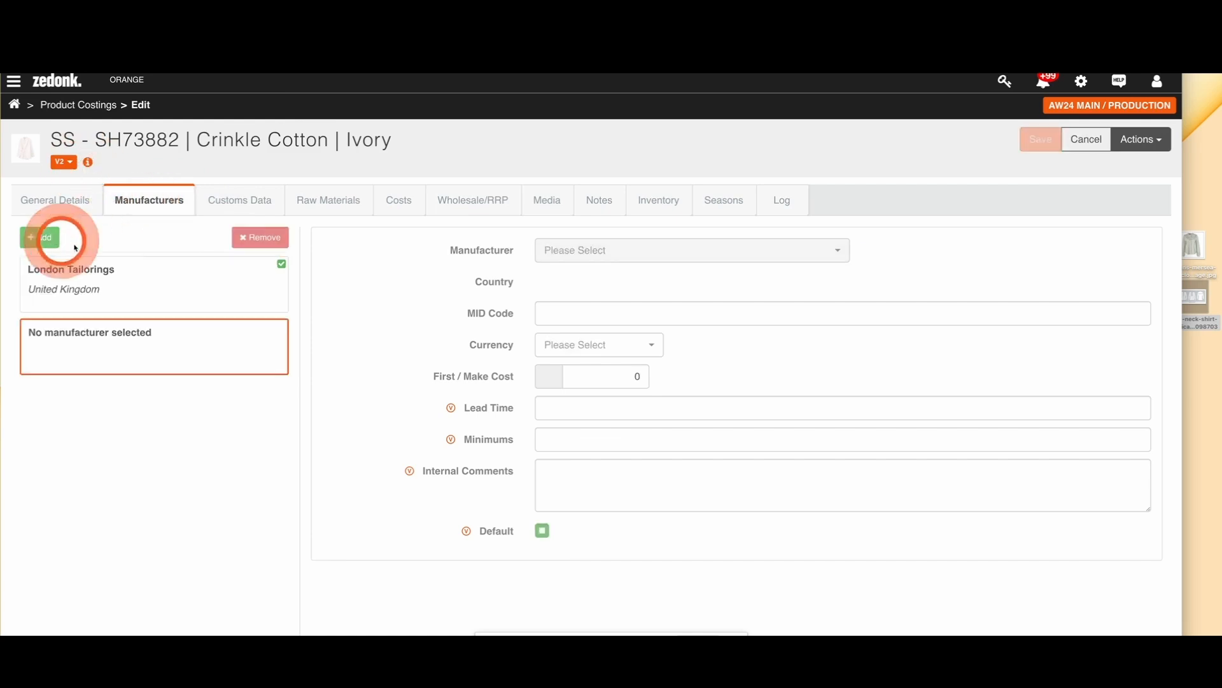
{"action": "left_click", "coordinate": [560, 252]}
{"action": "left_click", "coordinate": [561, 363]}
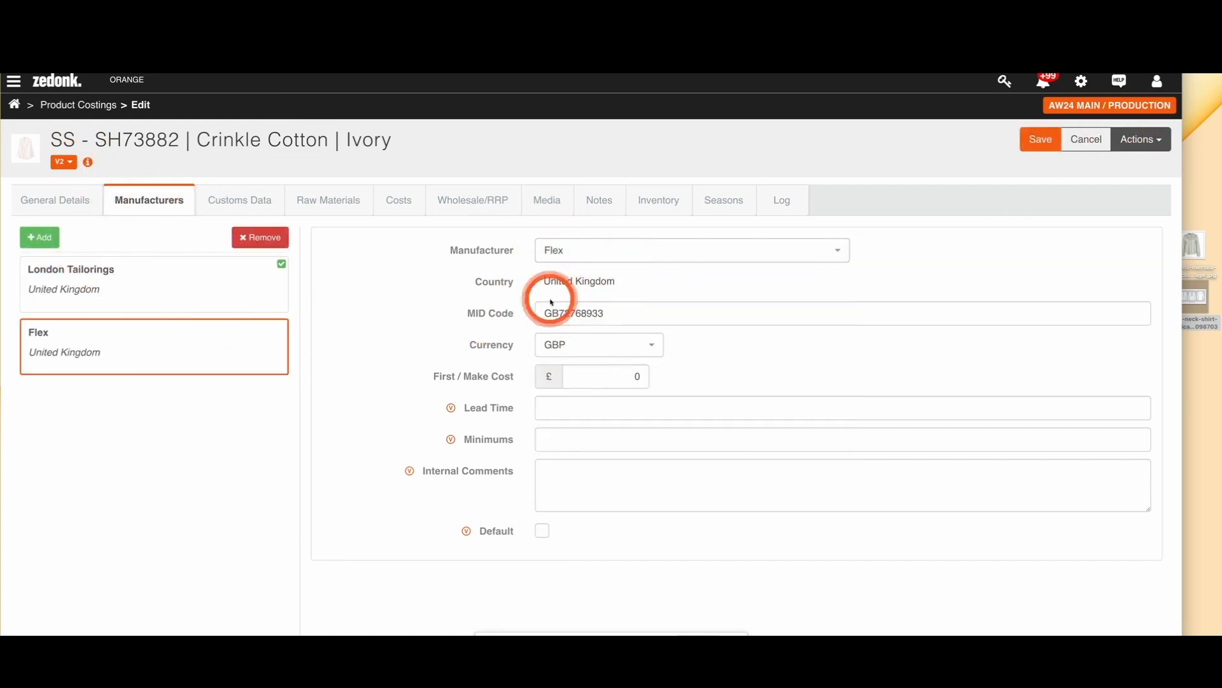
{"action": "left_click", "coordinate": [542, 530]}
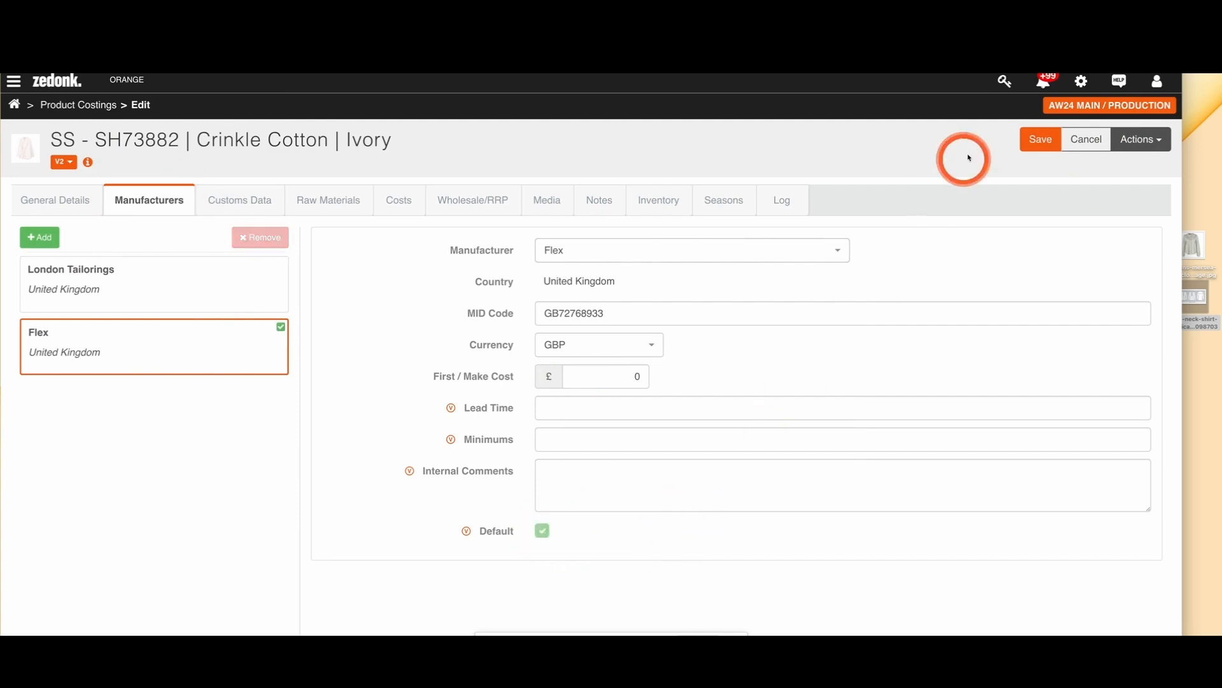
{"action": "left_click", "coordinate": [1036, 139]}
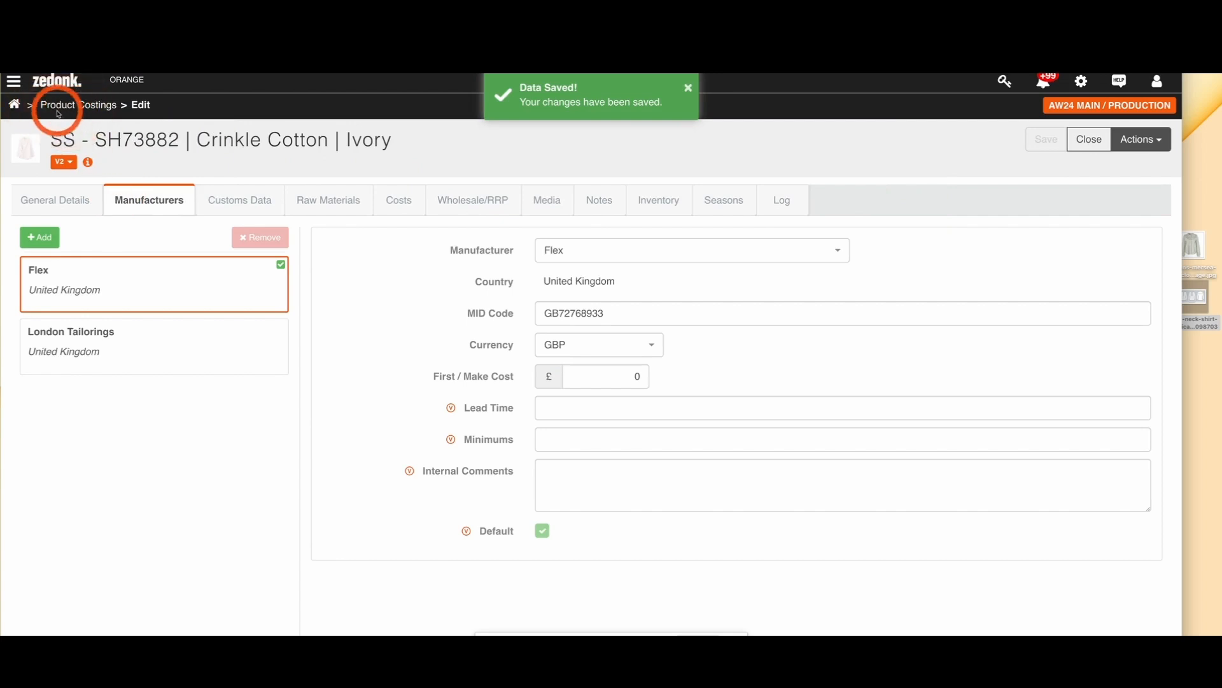
{"action": "left_click", "coordinate": [88, 113]}
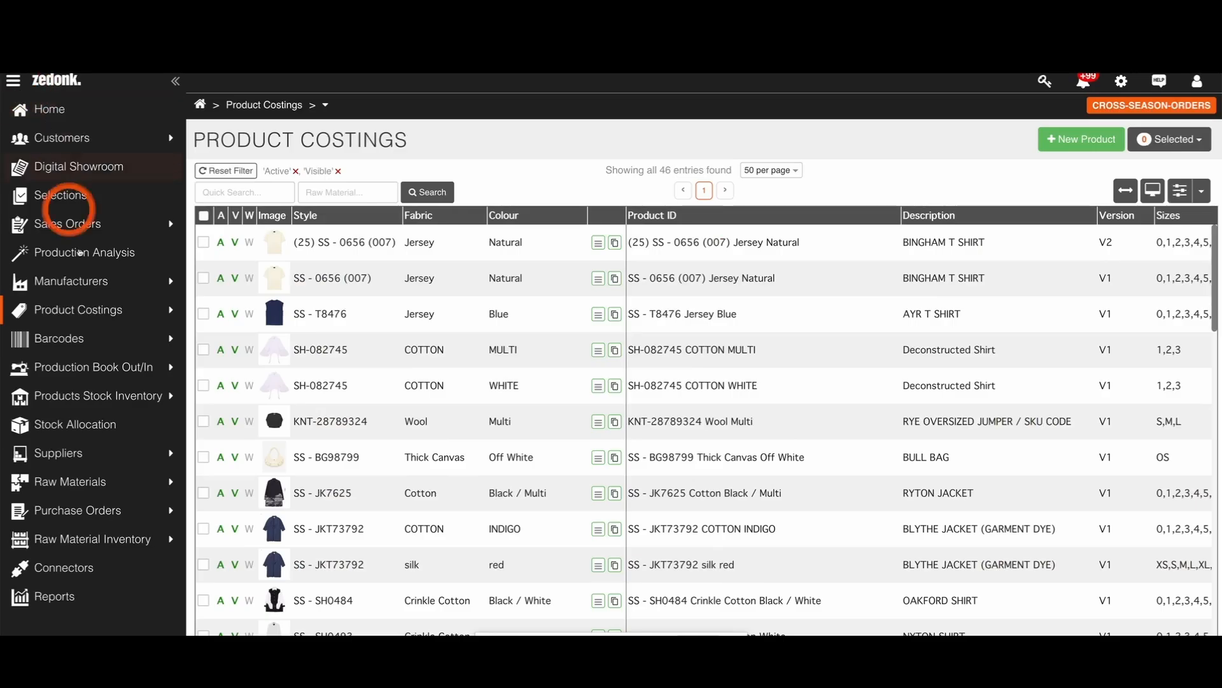
Step: Open the Move Stock From Another Season function of the products stock inventory for CROSS-SEASON-ORDERS
{"action": "mouse_move", "coordinate": [76, 398]}
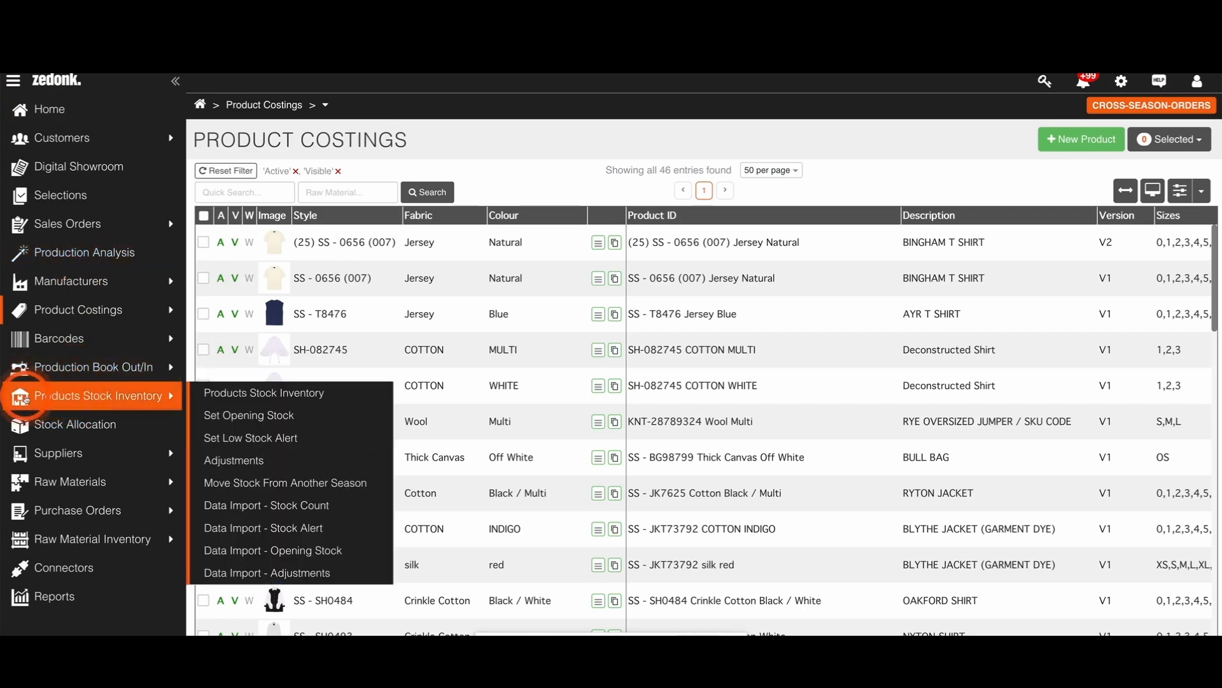
{"action": "left_click", "coordinate": [223, 466]}
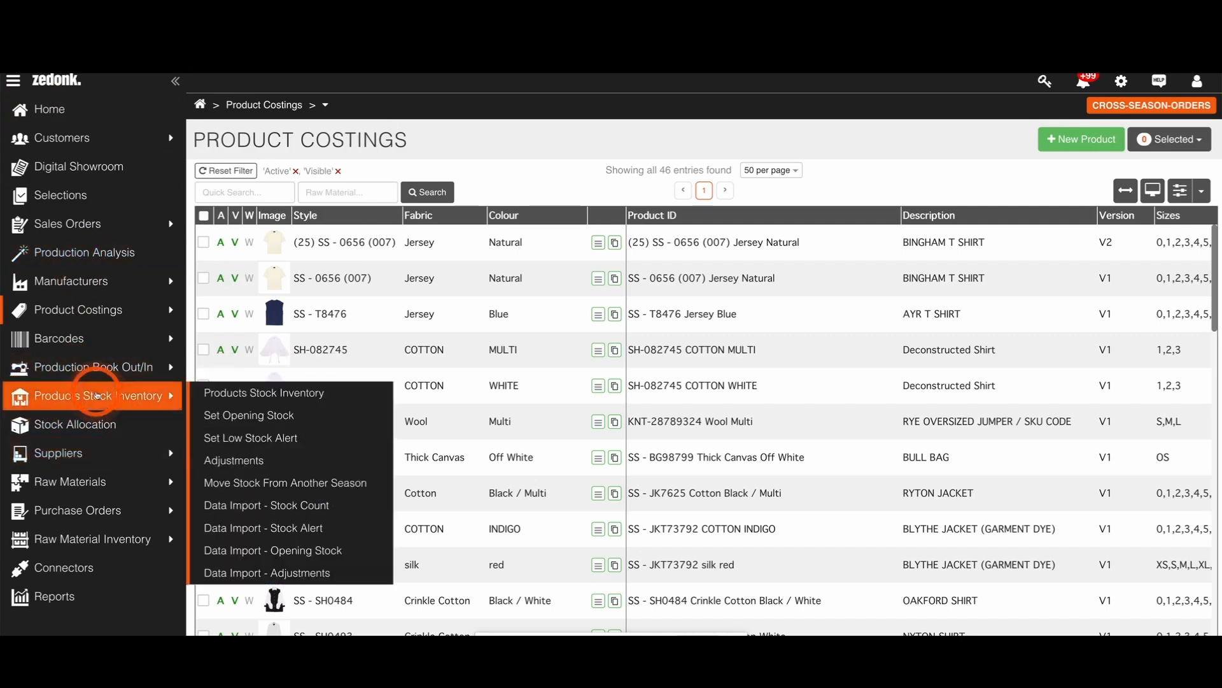
{"action": "left_click", "coordinate": [96, 394]}
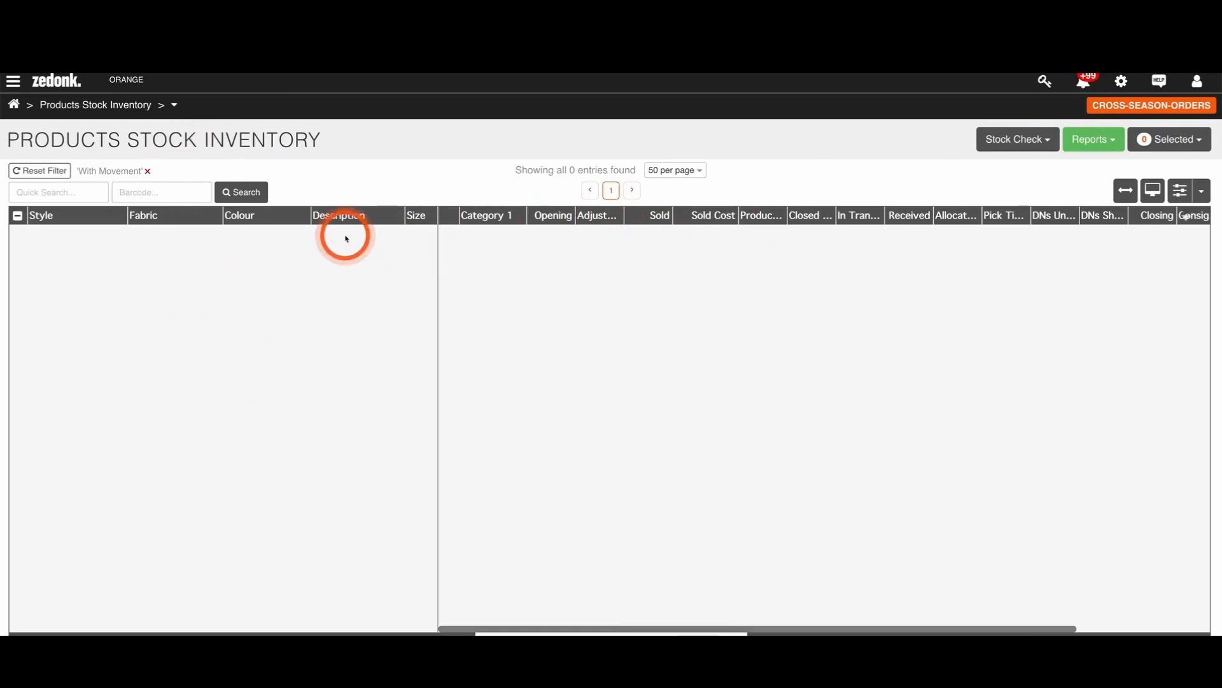
{"action": "left_click", "coordinate": [175, 105]}
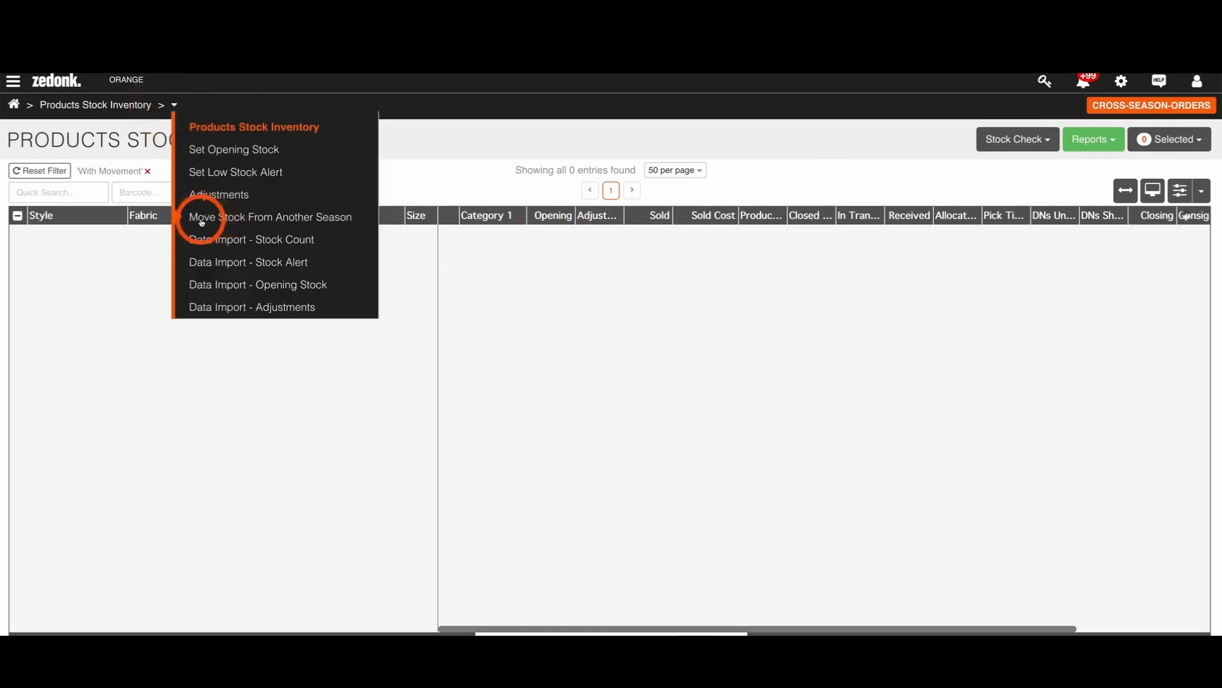
{"action": "left_click", "coordinate": [294, 223]}
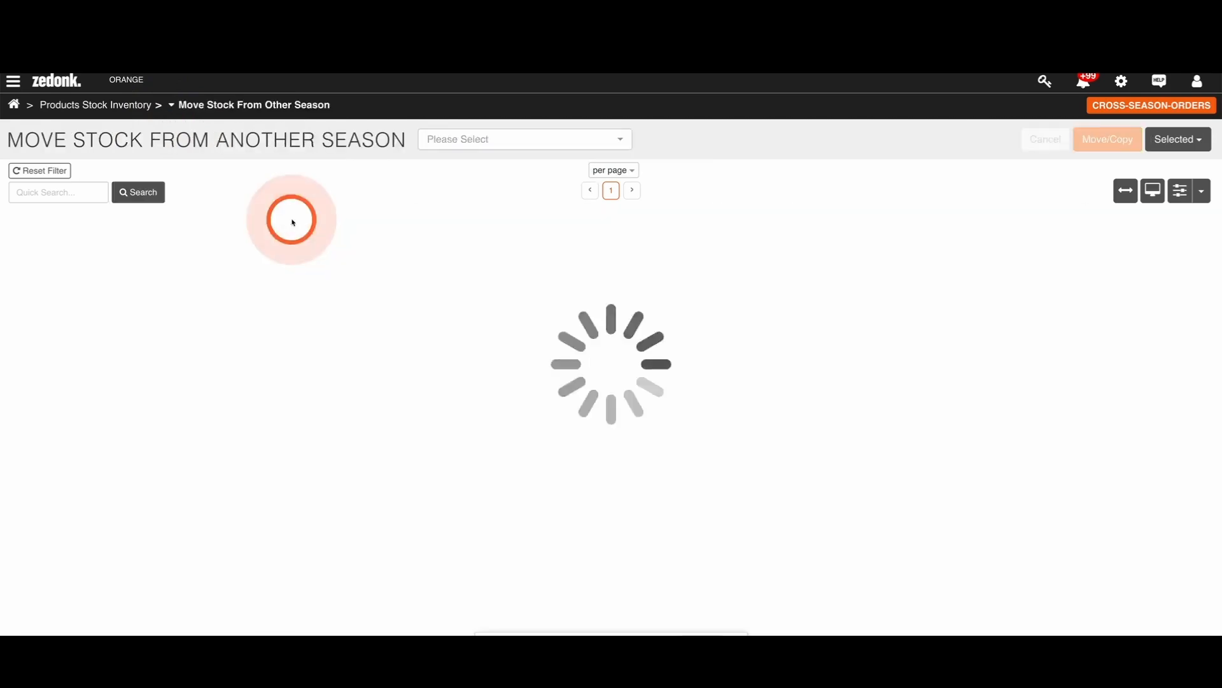
Step: Choose AW23 MAIN / PRODUCTION as the season to move stock from and autofill the quantities from its available stock
{"action": "left_click", "coordinate": [583, 174]}
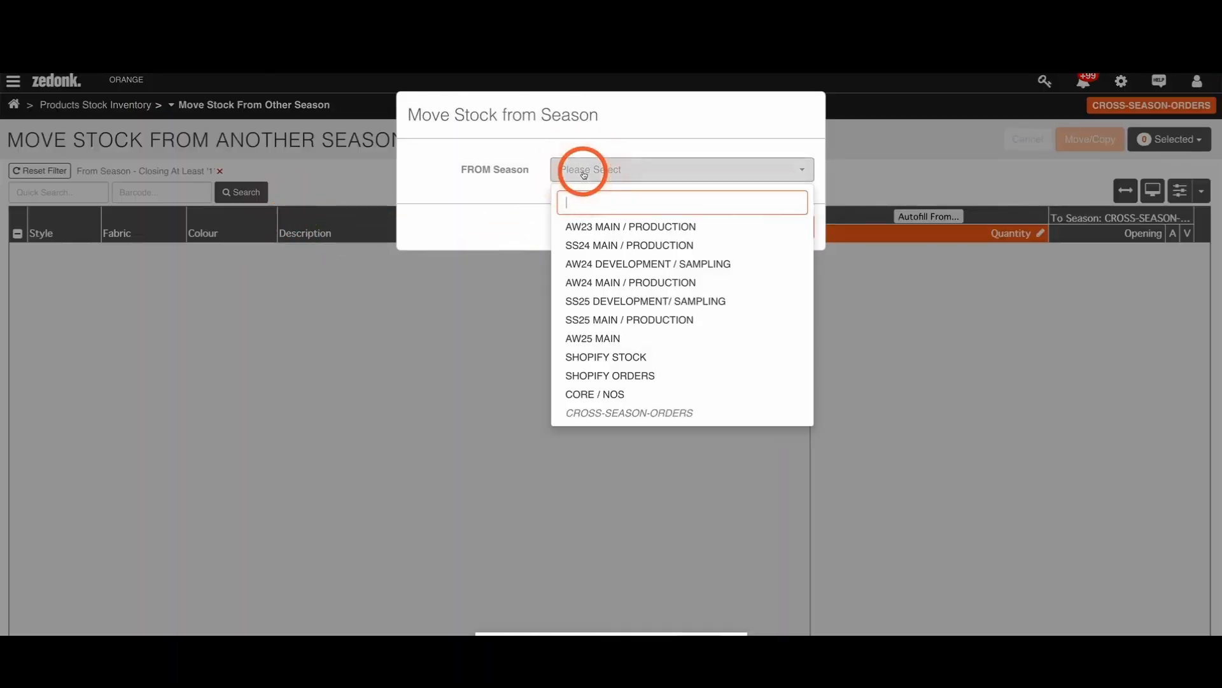
{"action": "left_click", "coordinate": [599, 234]}
{"action": "left_click", "coordinate": [797, 224]}
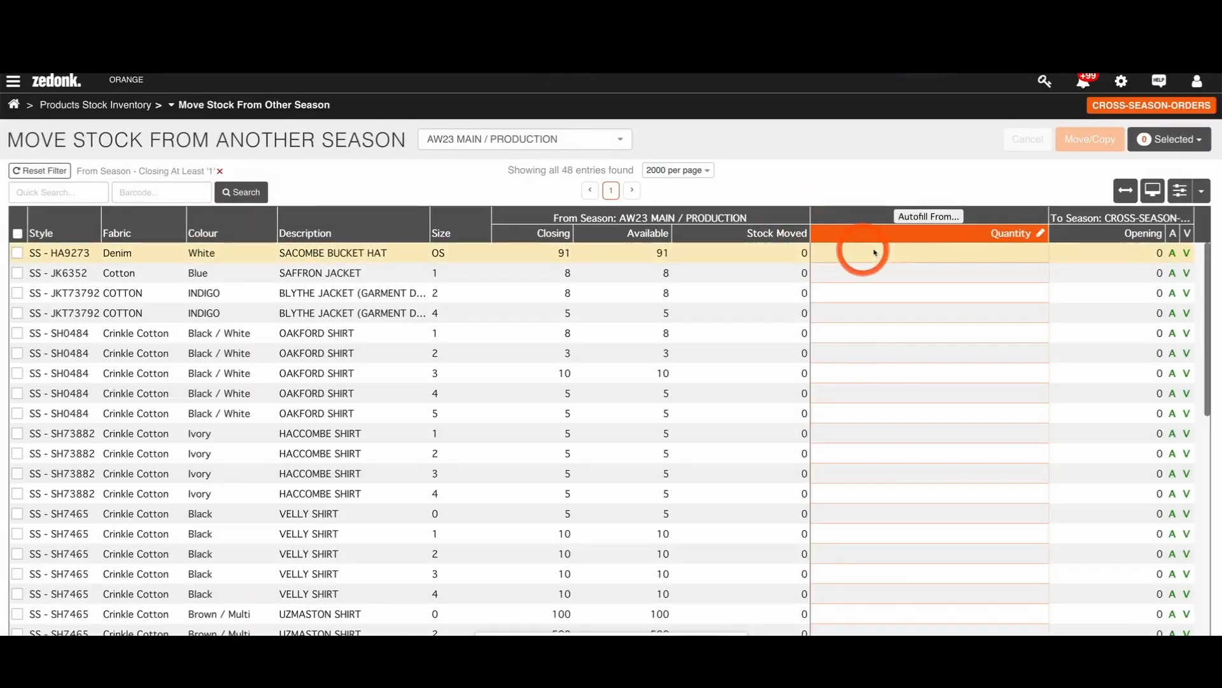
{"action": "left_click", "coordinate": [917, 217]}
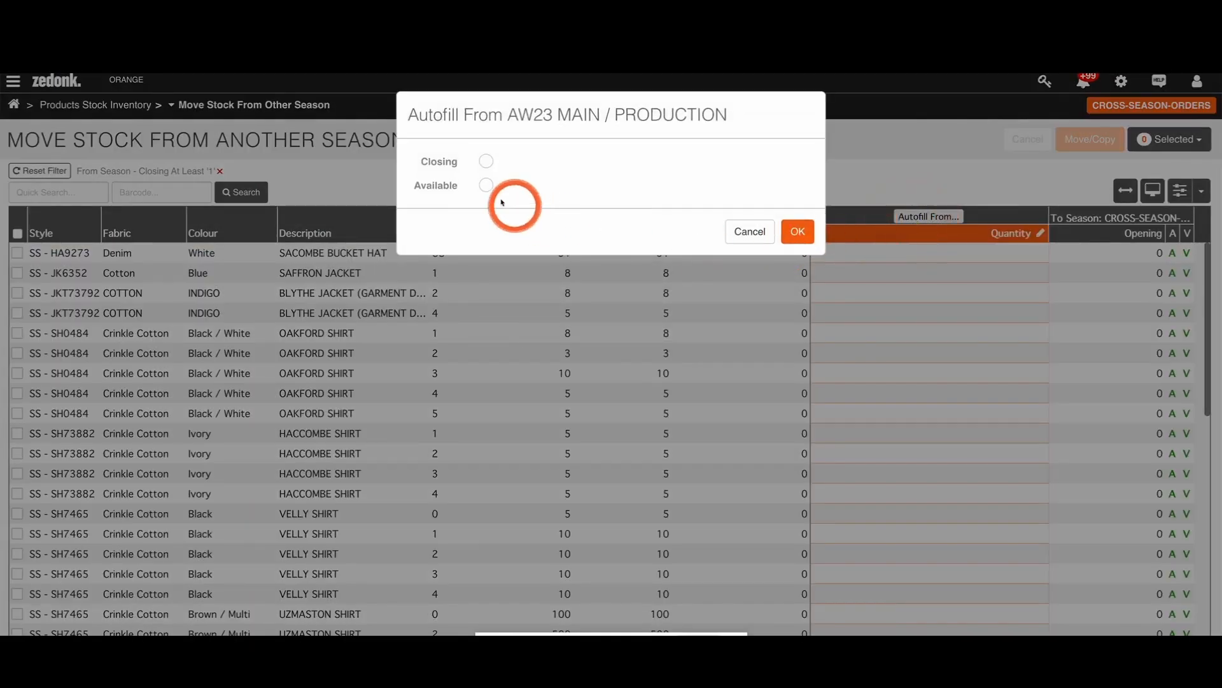
{"action": "left_click", "coordinate": [487, 185]}
{"action": "left_click", "coordinate": [798, 232]}
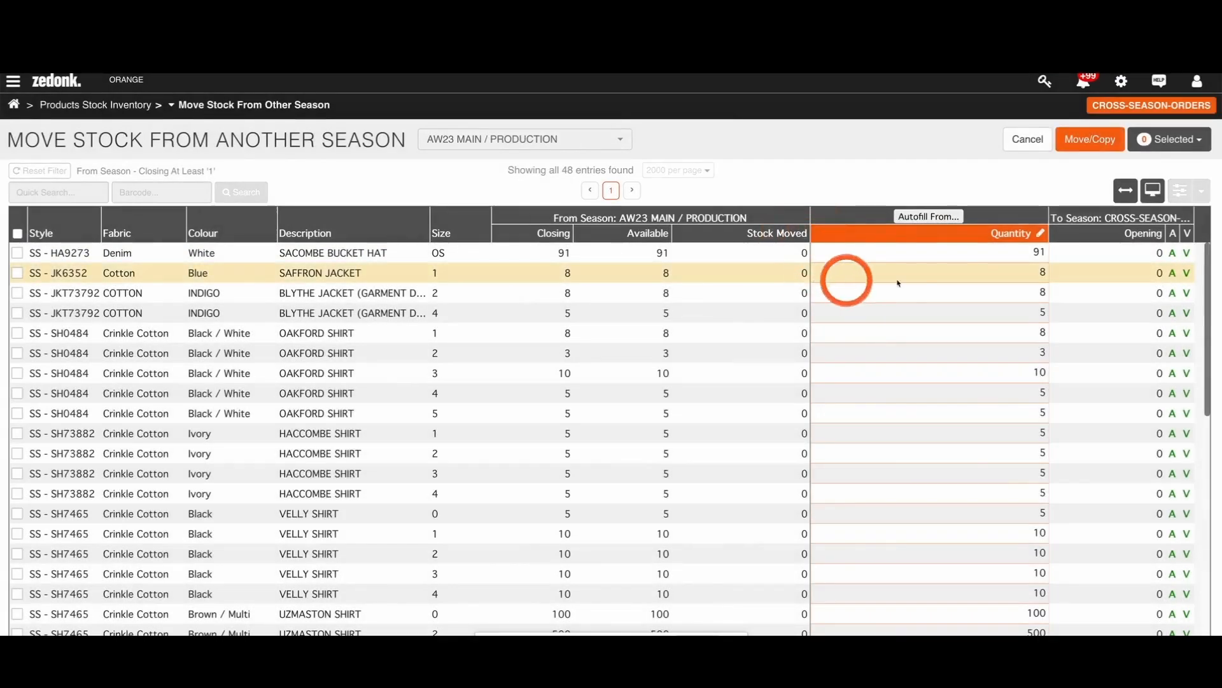
Step: Copy the filled stock quantities into CROSS-SEASON-ORDERS, using the Copy option with Make Product(s) Visible enabled
{"action": "left_click", "coordinate": [1089, 140]}
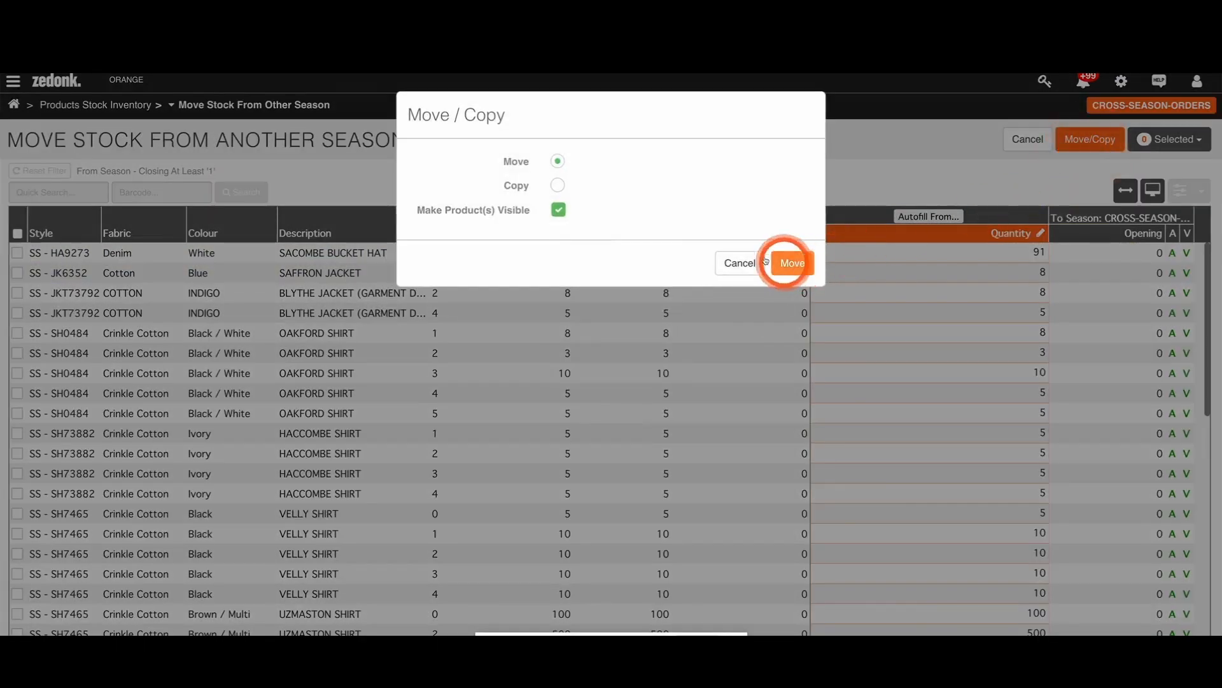
{"action": "left_click", "coordinate": [558, 186]}
{"action": "left_click", "coordinate": [558, 214]}
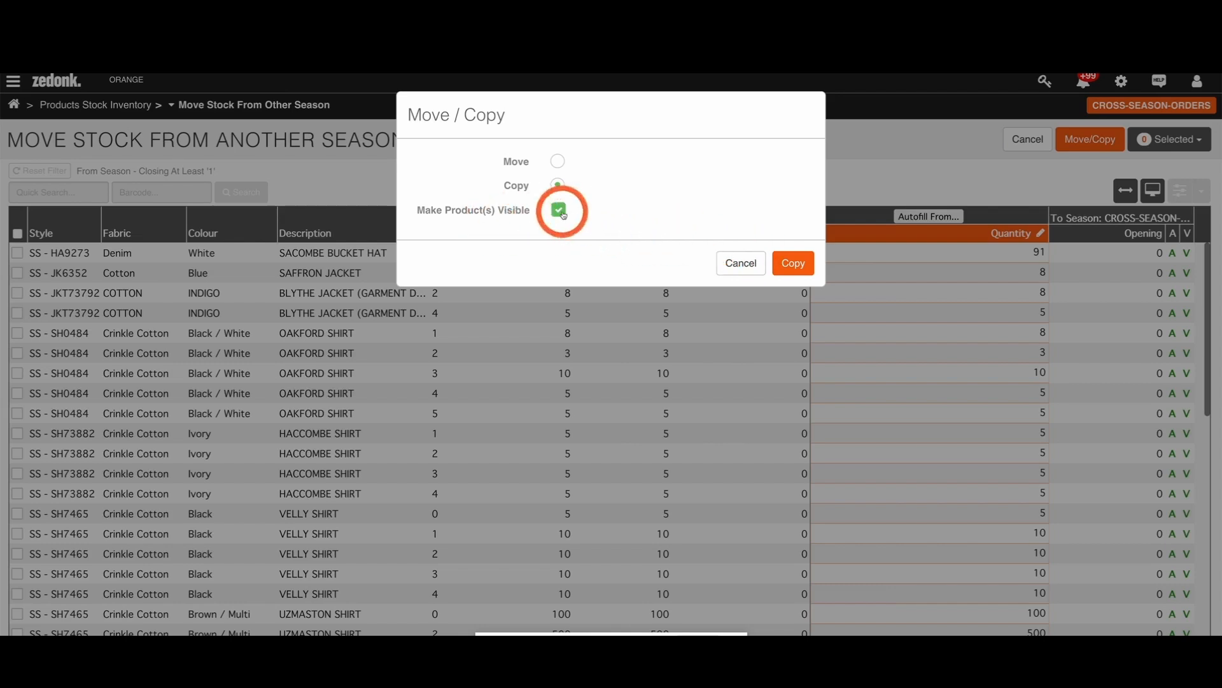
{"action": "left_click", "coordinate": [560, 213]}
{"action": "left_click", "coordinate": [560, 213]}
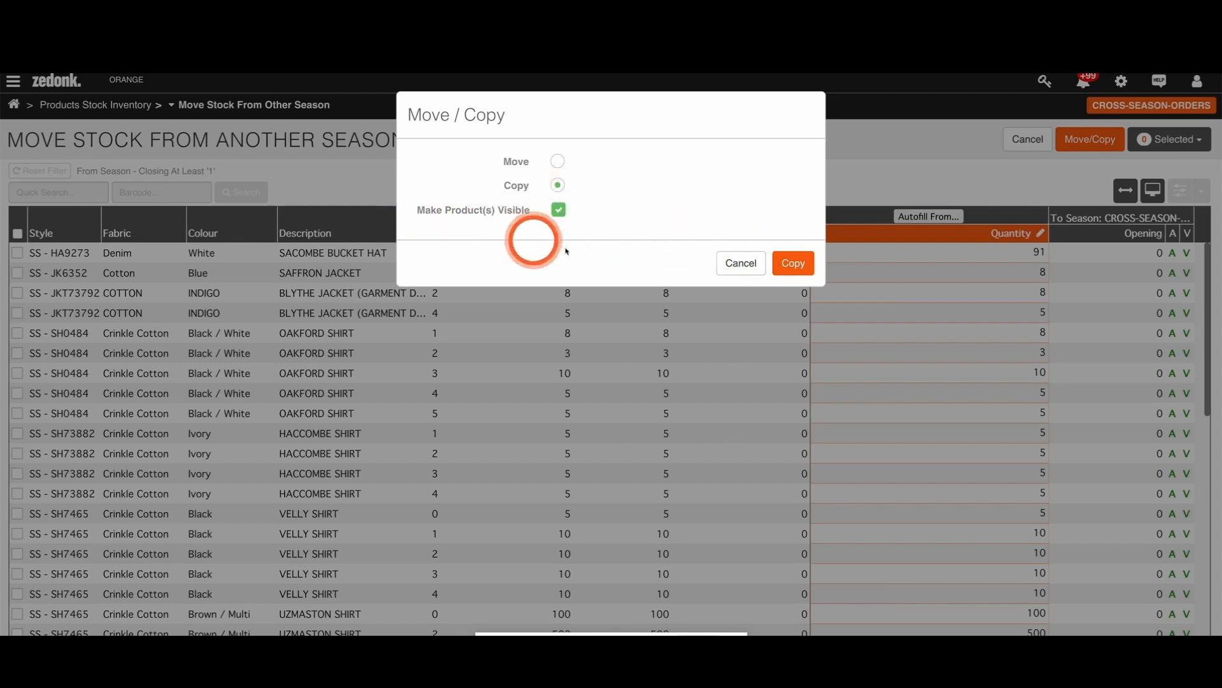
{"action": "left_click", "coordinate": [797, 270]}
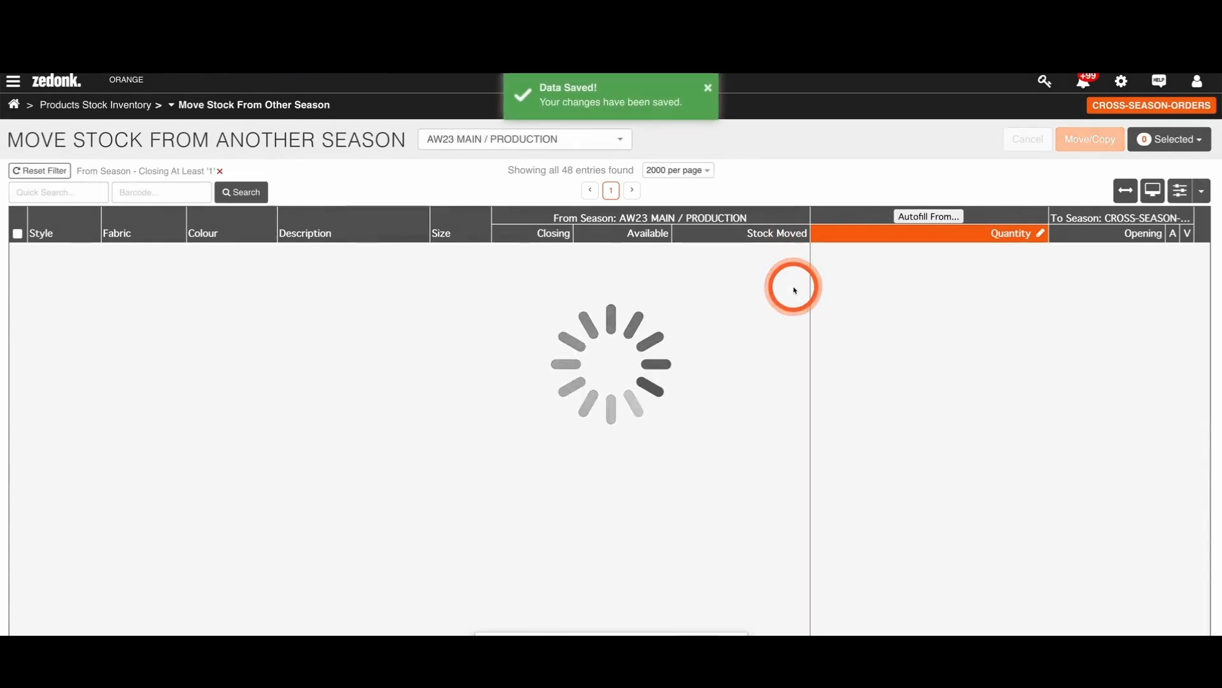
Step: Return to the products stock inventory and examine the opening, closing and available quantities of the copied products
{"action": "left_click", "coordinate": [127, 109]}
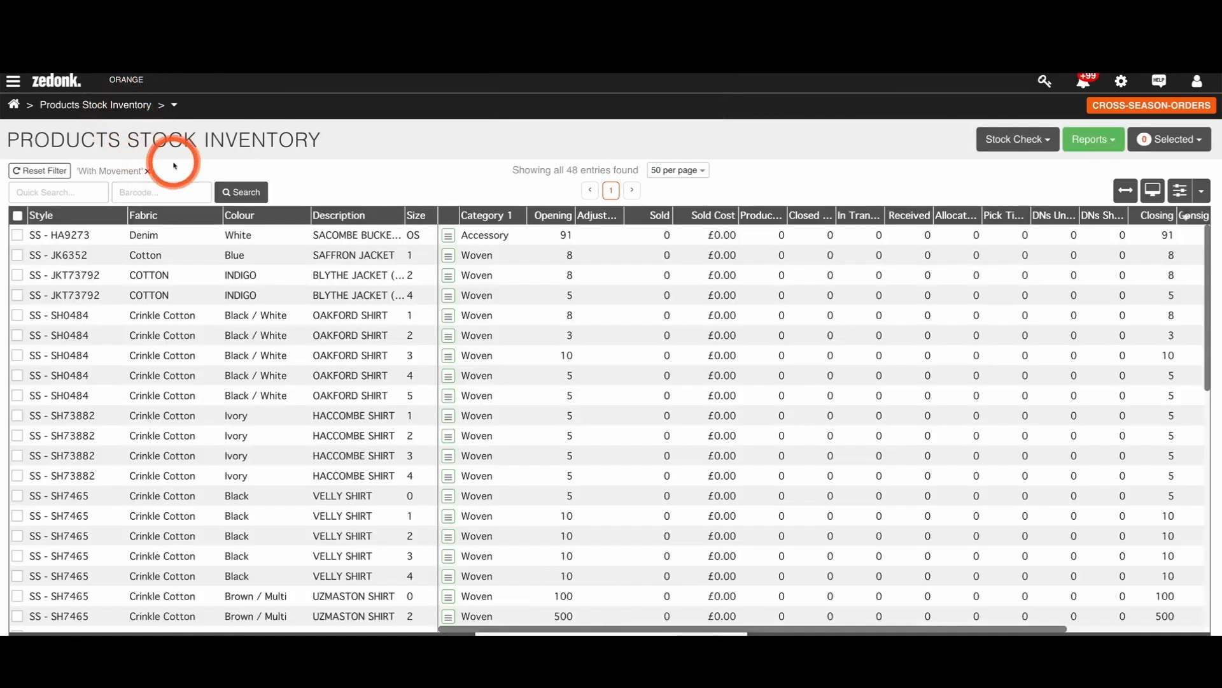
{"action": "left_click", "coordinate": [174, 107]}
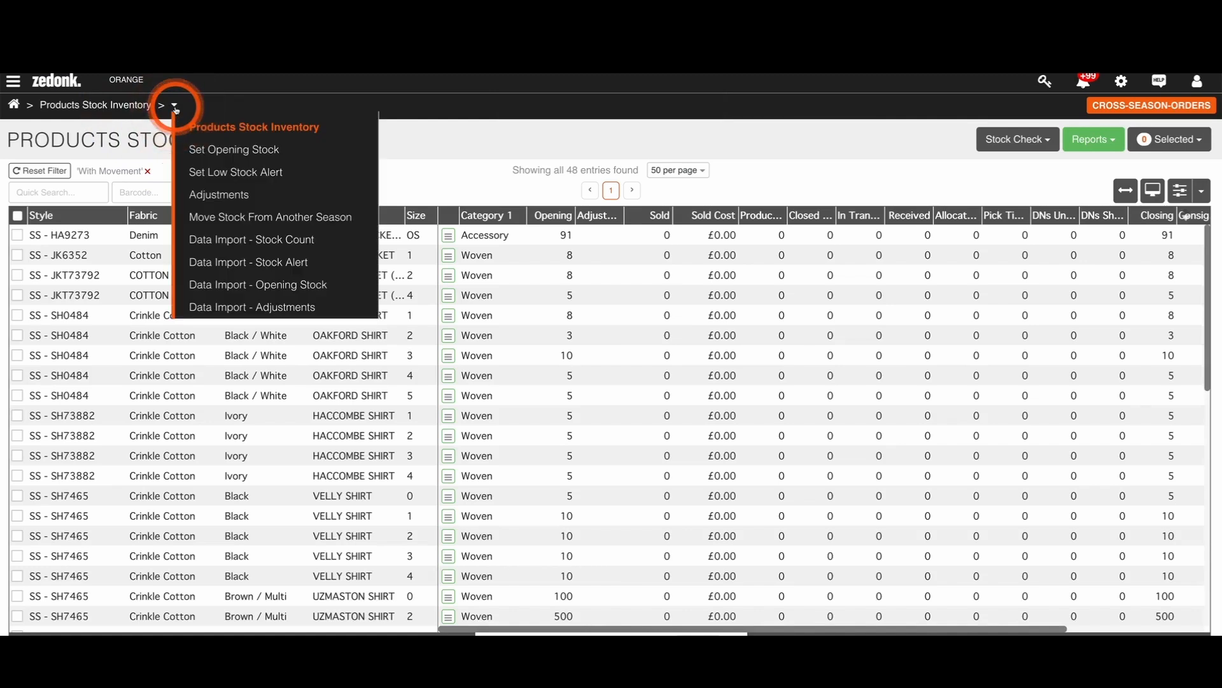
{"action": "left_click", "coordinate": [423, 150]}
{"action": "scroll", "coordinate": [469, 259], "scroll_direction": "down", "scroll_amount": 5}
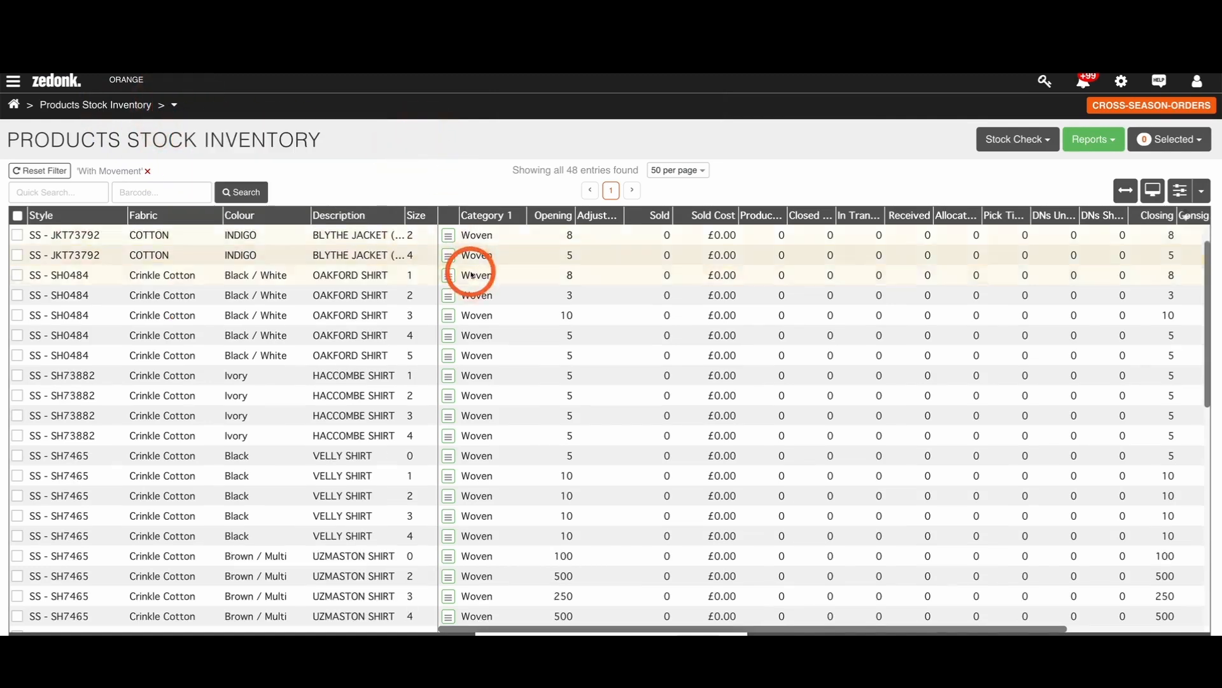
{"action": "scroll", "coordinate": [600, 273], "scroll_direction": "right", "scroll_amount": 3}
{"action": "scroll", "coordinate": [601, 281], "scroll_direction": "down", "scroll_amount": 2}
{"action": "scroll", "coordinate": [601, 280], "scroll_direction": "down", "scroll_amount": 2}
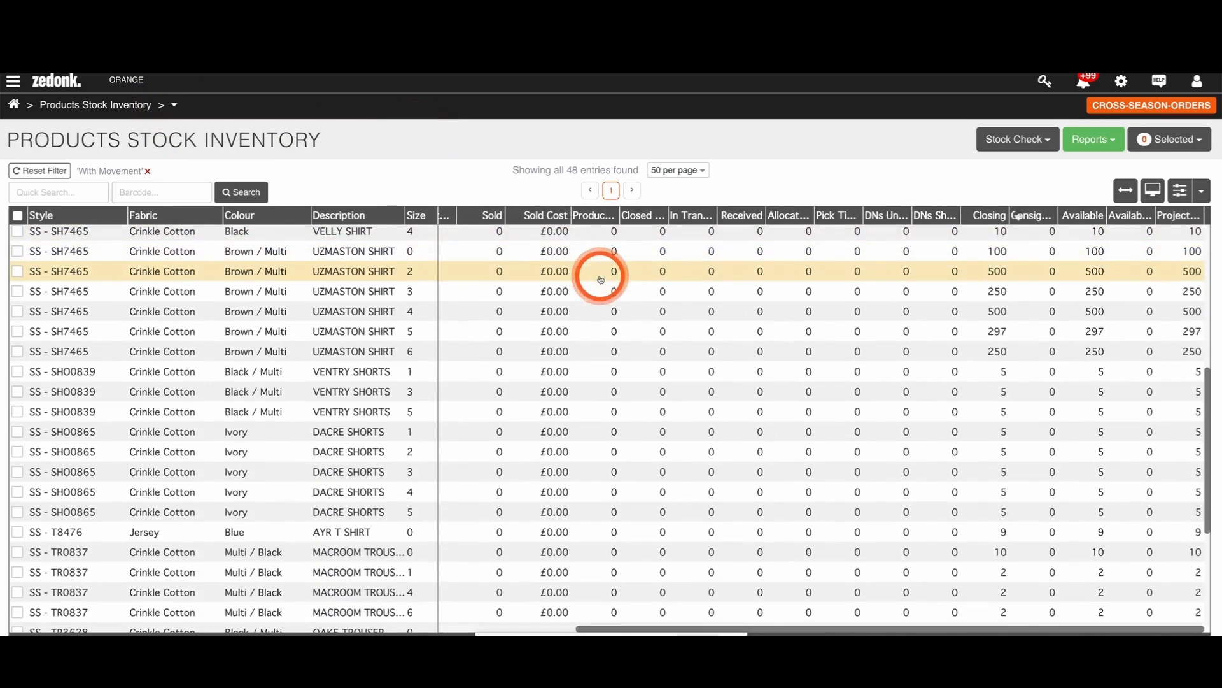
{"action": "left_click", "coordinate": [175, 107]}
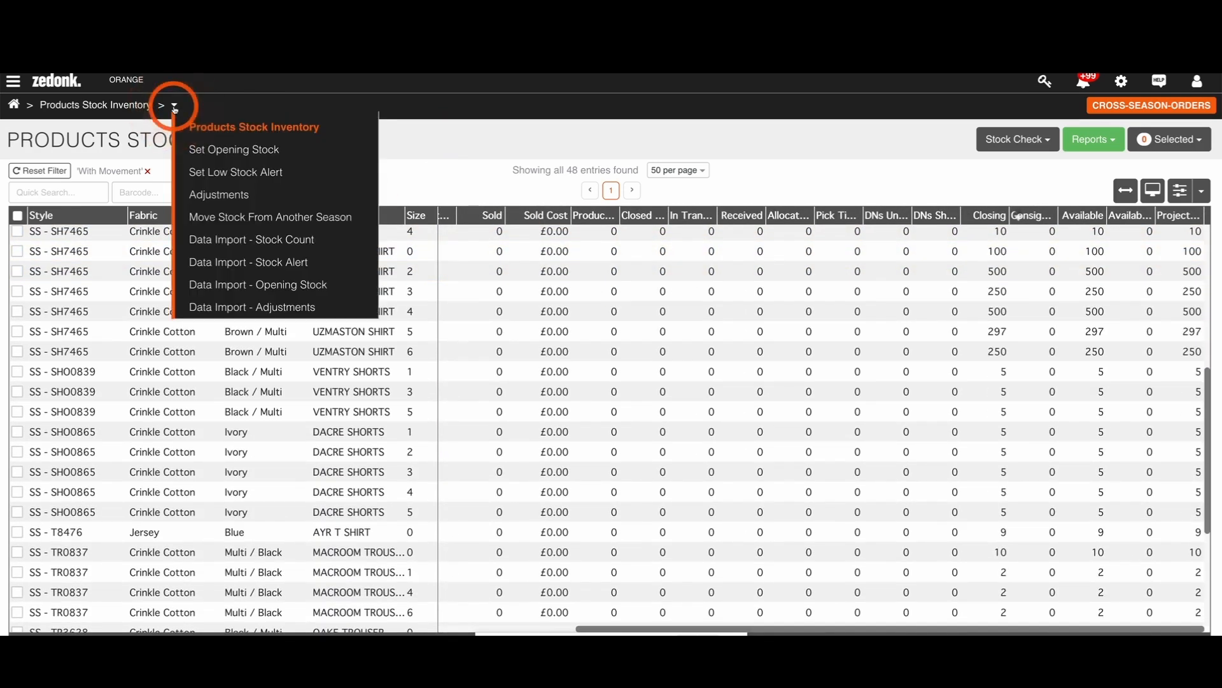
{"action": "left_click", "coordinate": [437, 142]}
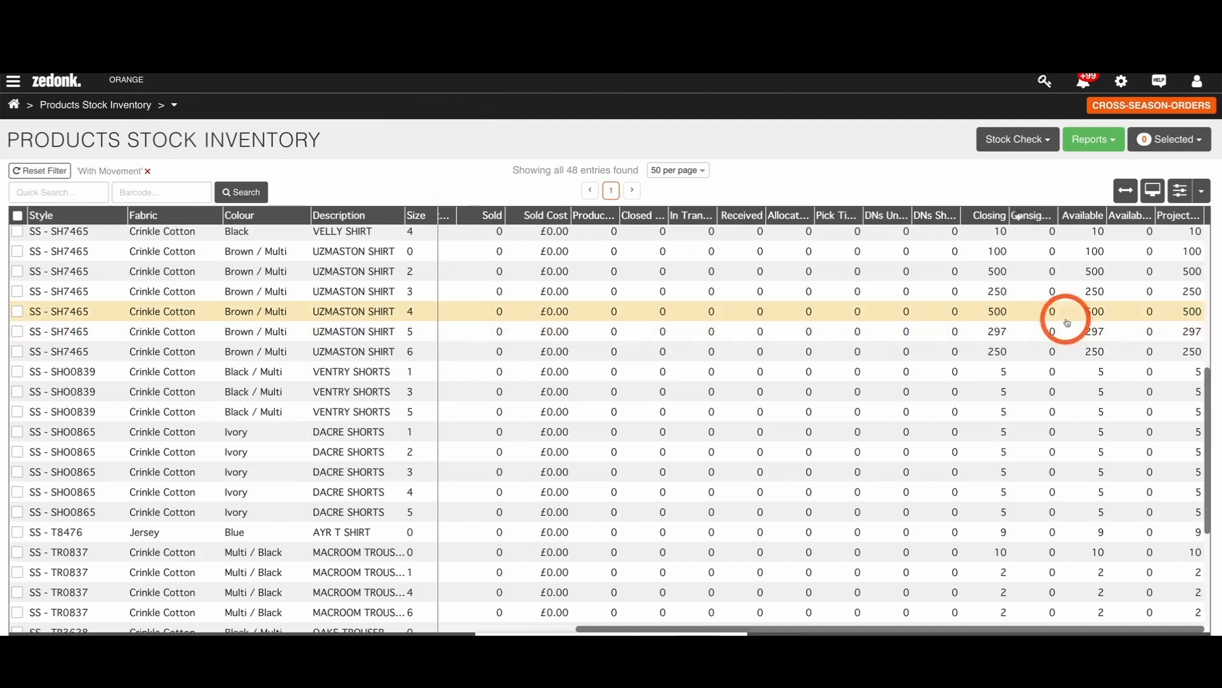
{"action": "scroll", "coordinate": [1060, 319], "scroll_direction": "down", "scroll_amount": 1}
{"action": "scroll", "coordinate": [1068, 321], "scroll_direction": "up", "scroll_amount": 5}
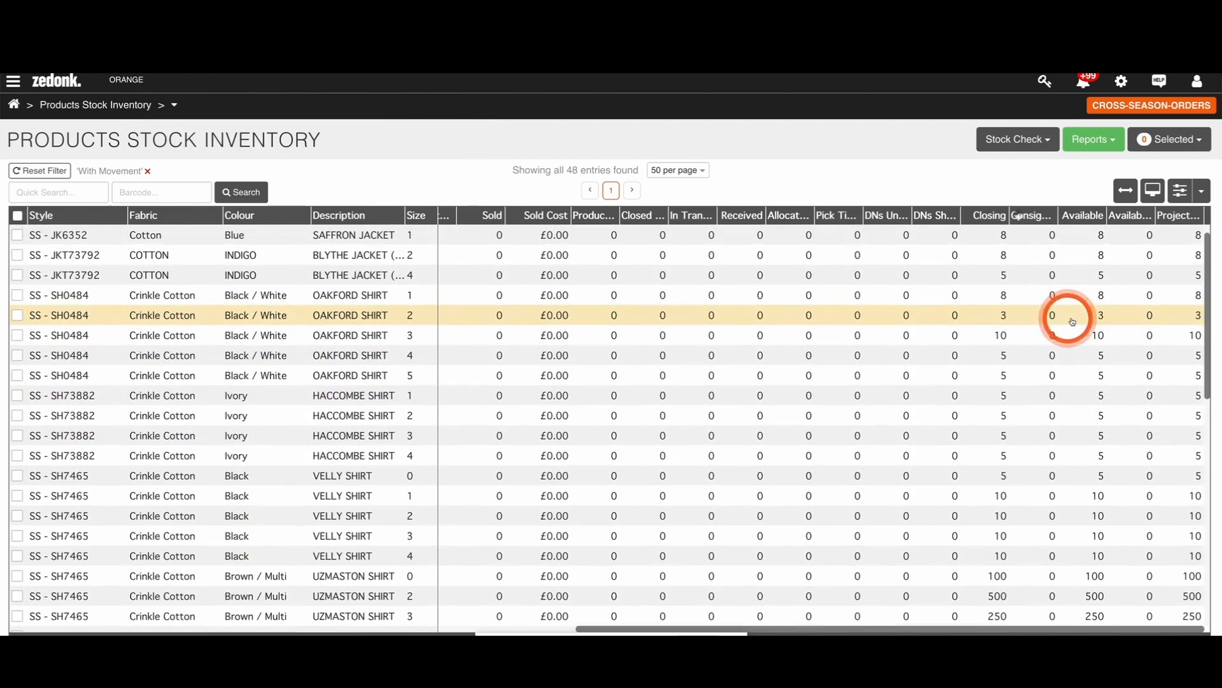
{"action": "scroll", "coordinate": [1082, 321], "scroll_direction": "down", "scroll_amount": 5}
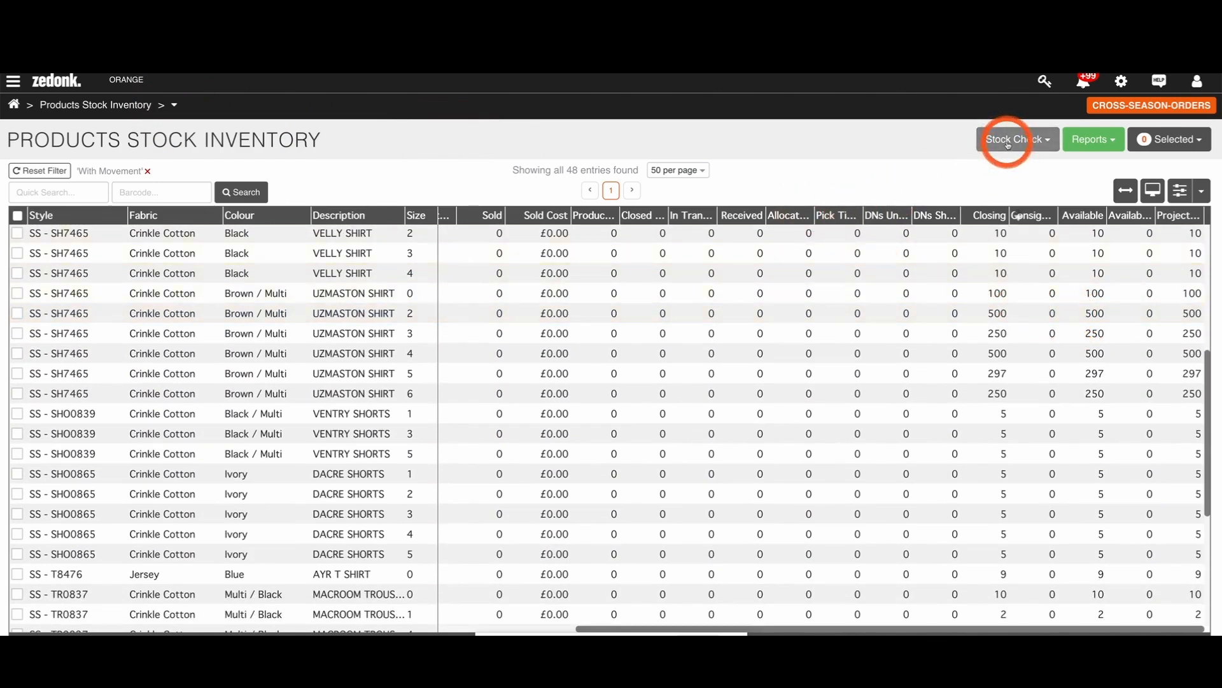
Step: Start a stock check on all products in CROSS-SEASON-ORDERS and enter stock counts of 100 for UZMASTON SHIRT size 0 and 20 for size 1
{"action": "left_click", "coordinate": [1049, 143]}
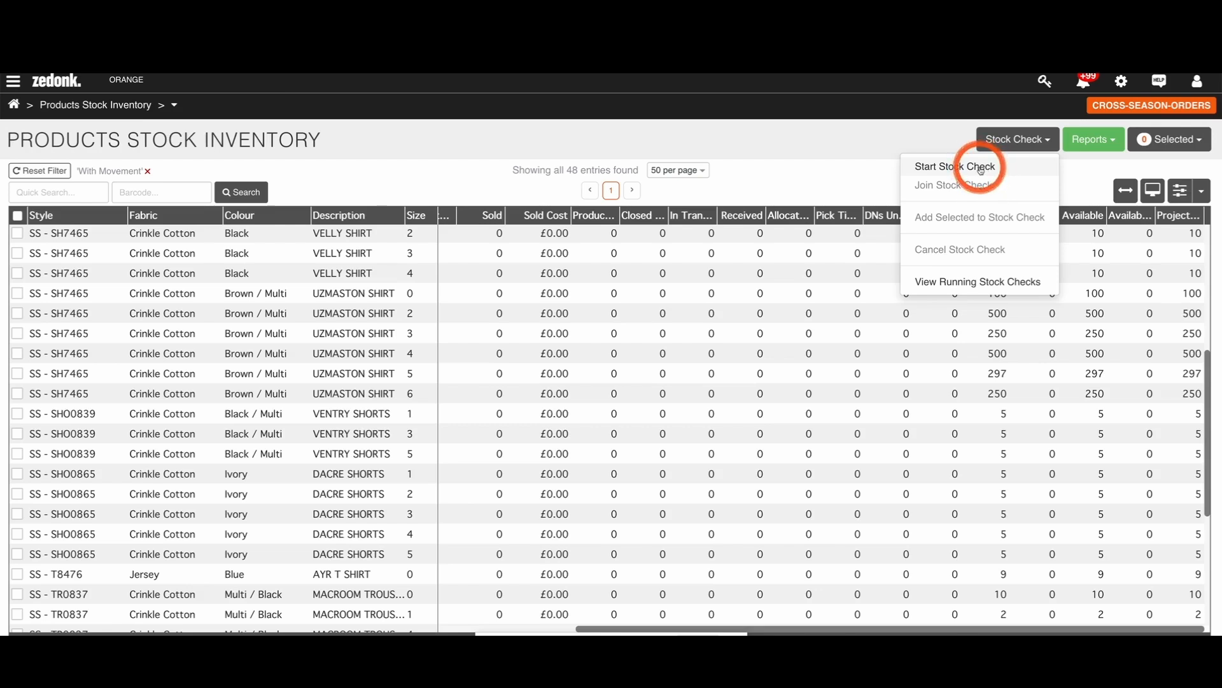
{"action": "left_click", "coordinate": [934, 168]}
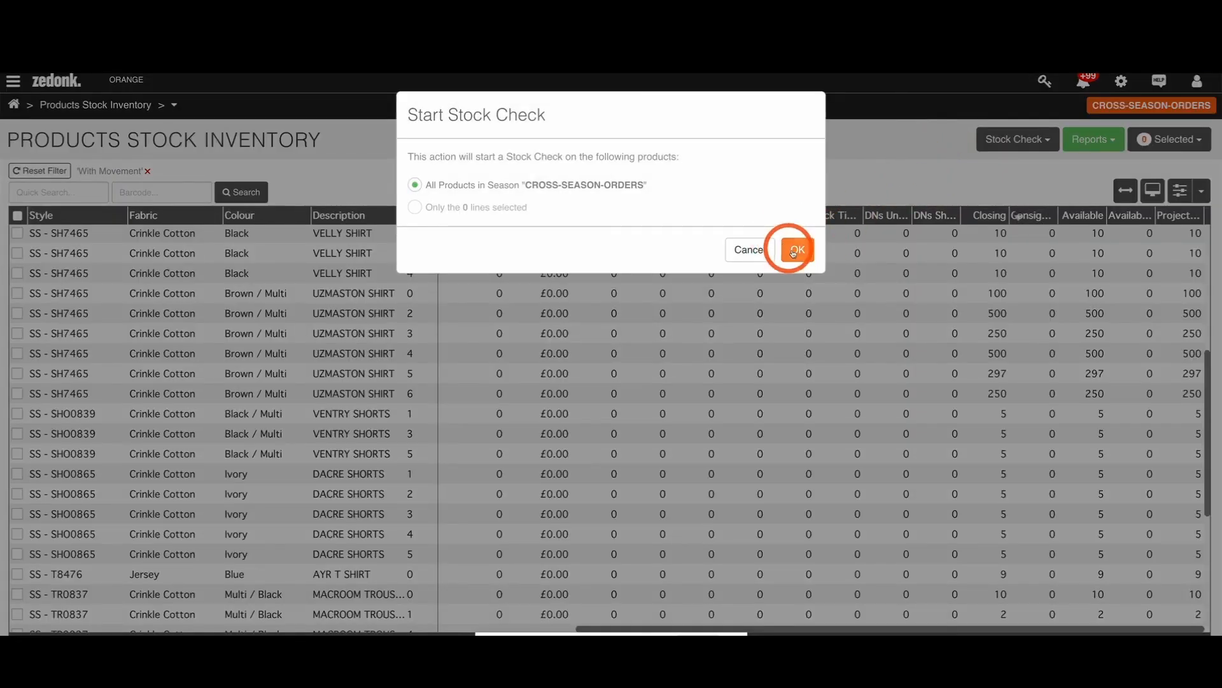
{"action": "left_click", "coordinate": [794, 251]}
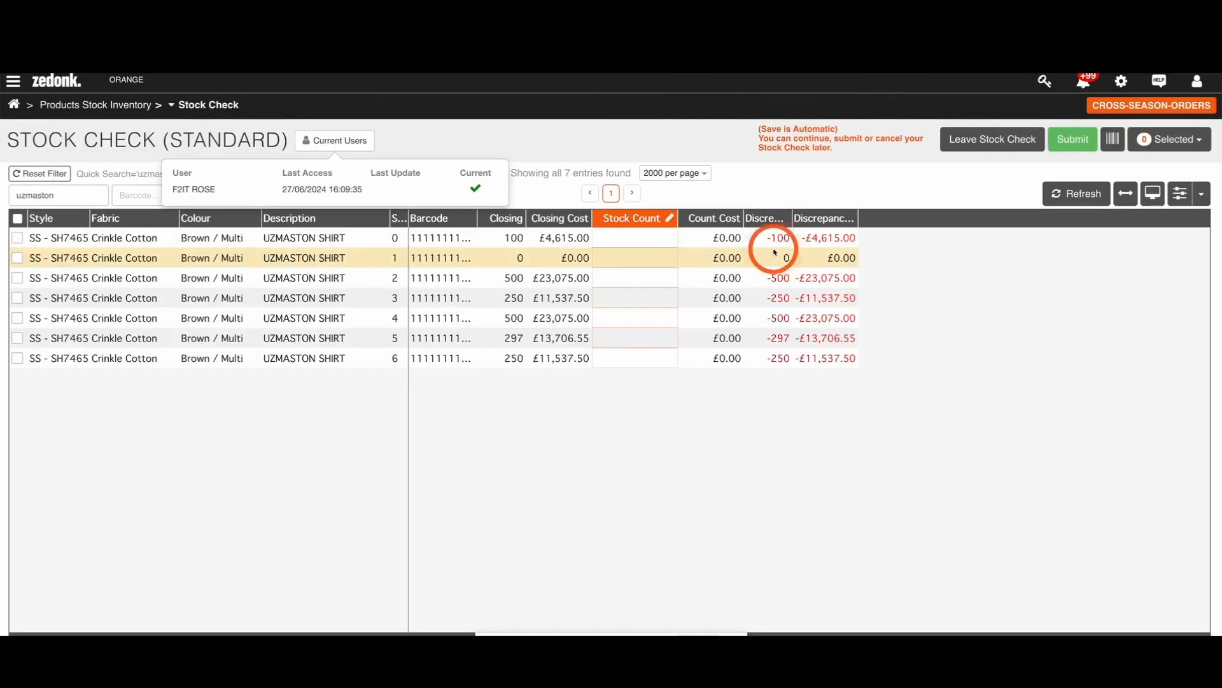
{"action": "left_click", "coordinate": [637, 236]}
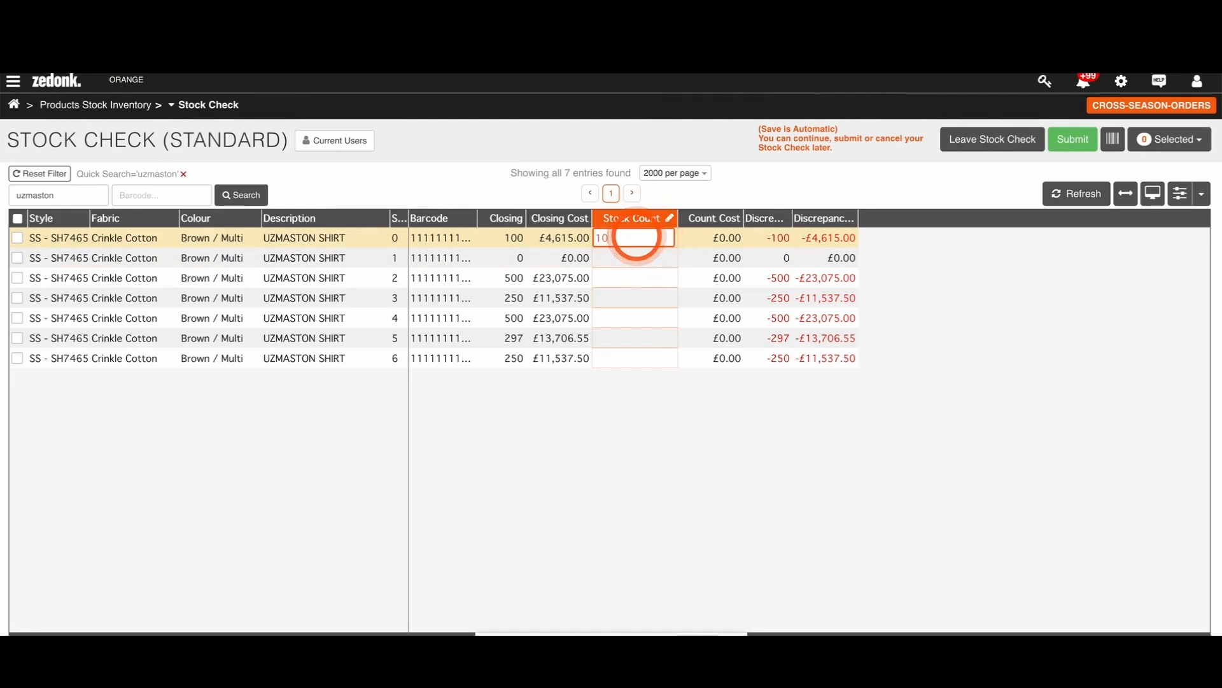
{"action": "left_click", "coordinate": [646, 256]}
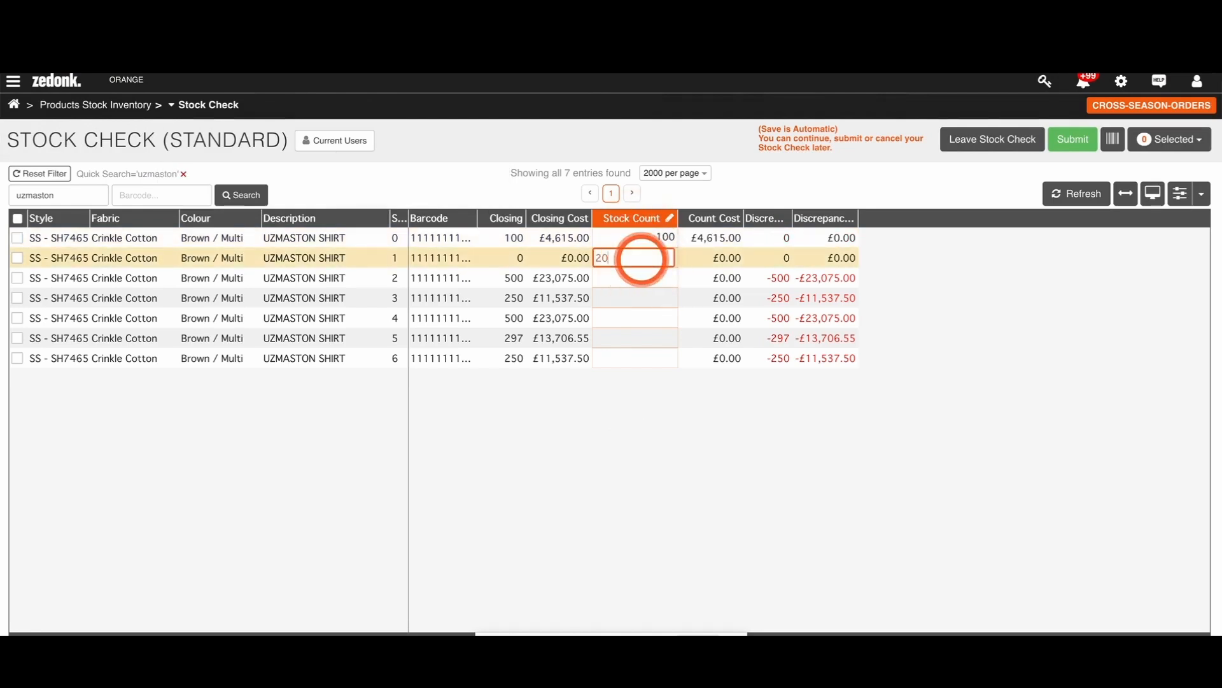
{"action": "type", "text": "20"}
Step: Open barcode scanning for the stock check and acknowledge the notice about existing quantities
{"action": "left_click", "coordinate": [1113, 141]}
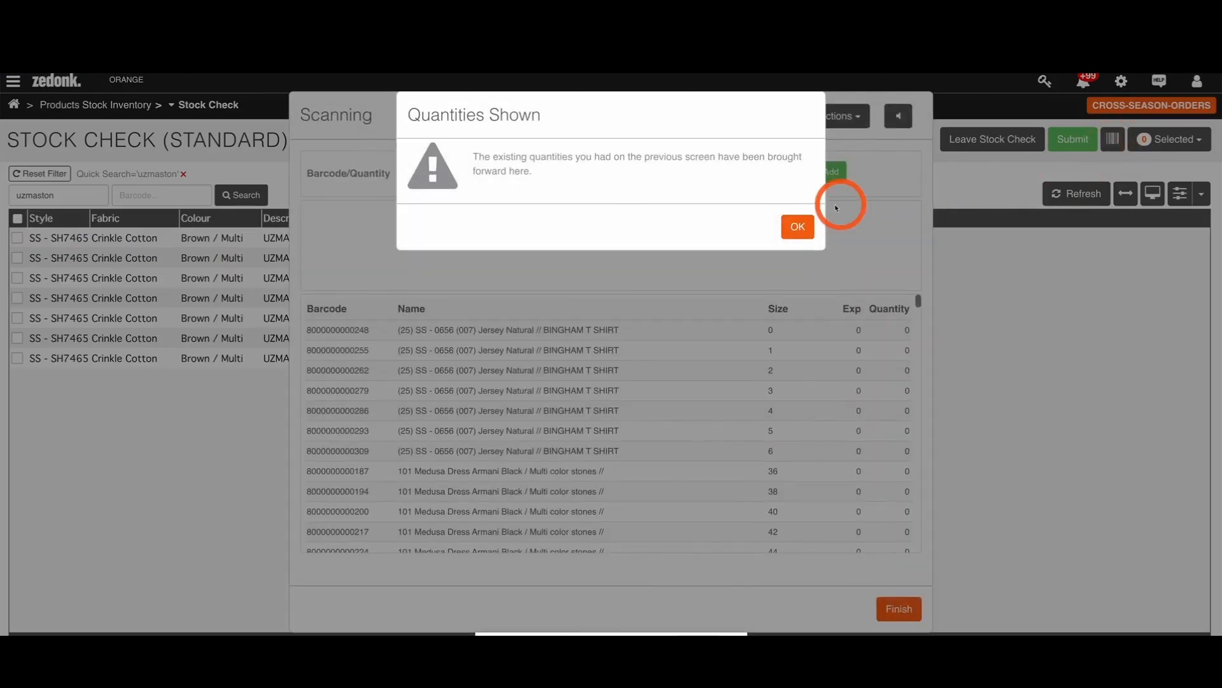
{"action": "left_click", "coordinate": [798, 226]}
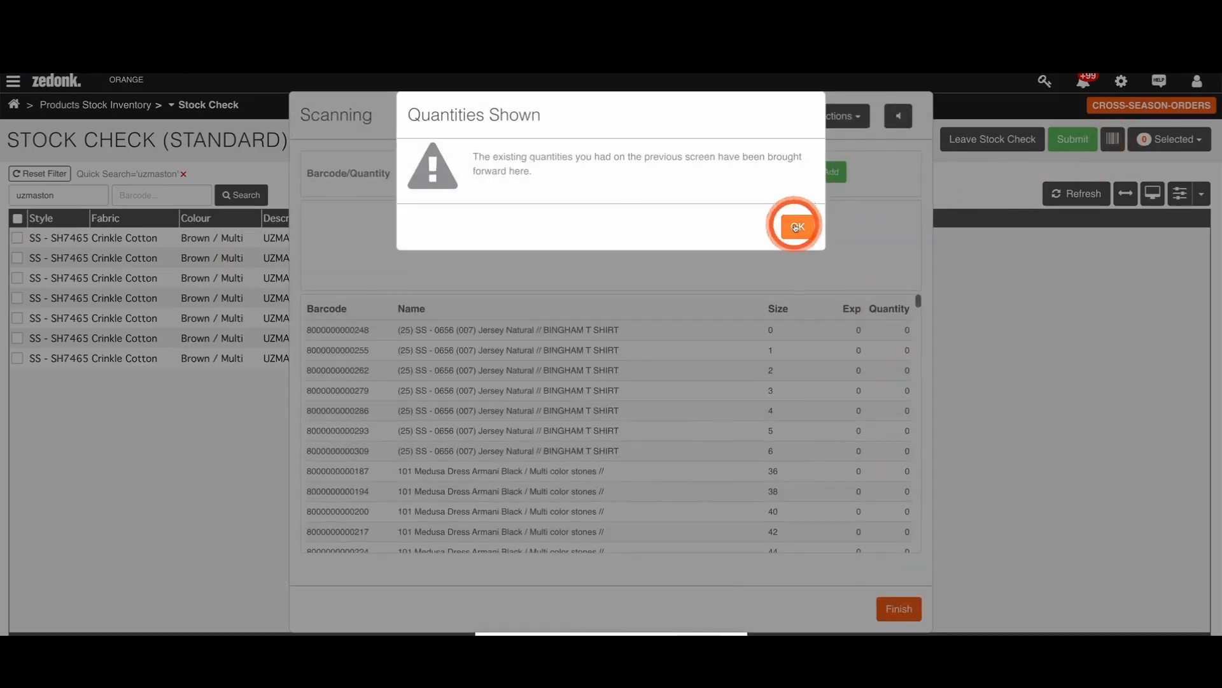
{"action": "left_click", "coordinate": [794, 224]}
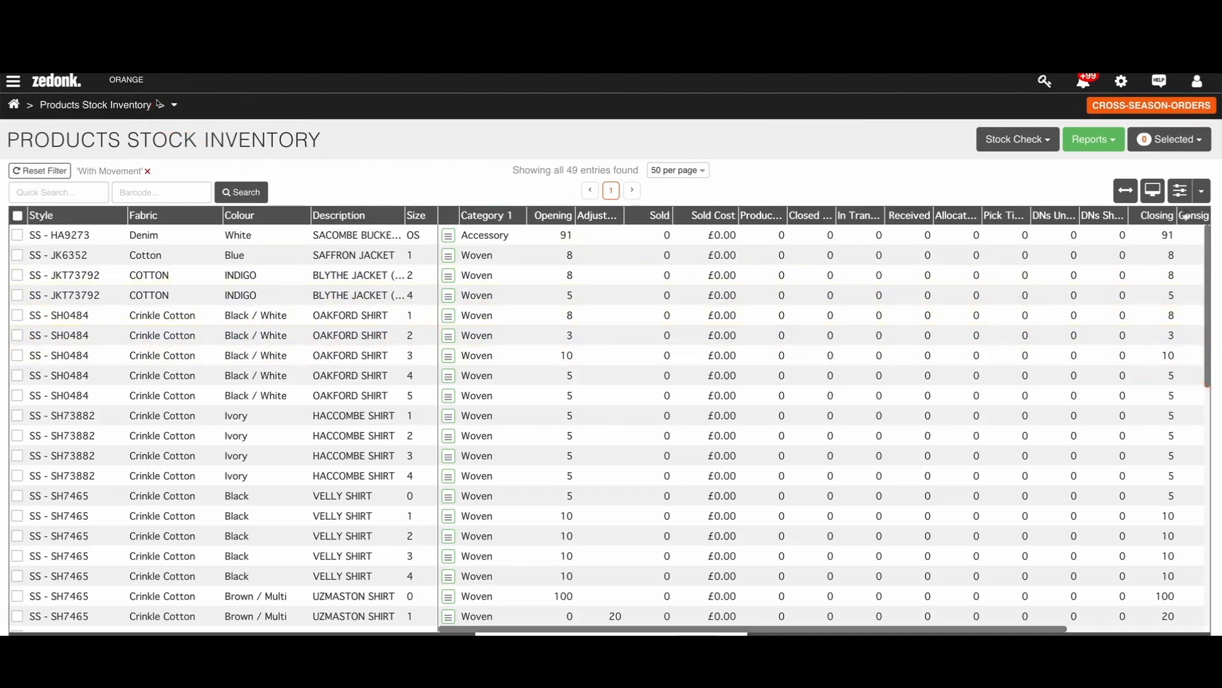
Step: Download the stock count import template and enter closing quantities of 300 and 400 for BINGHAM T SHIRT sizes 0 and 1
{"action": "left_click", "coordinate": [174, 106]}
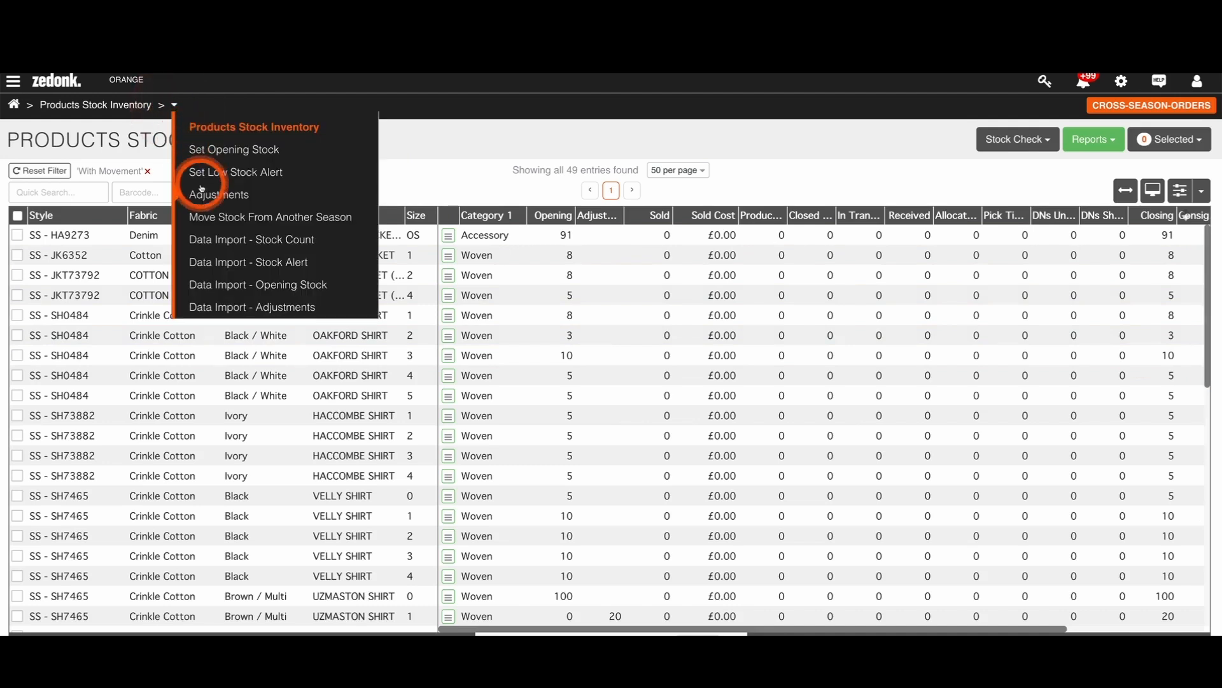
{"action": "left_click", "coordinate": [290, 242]}
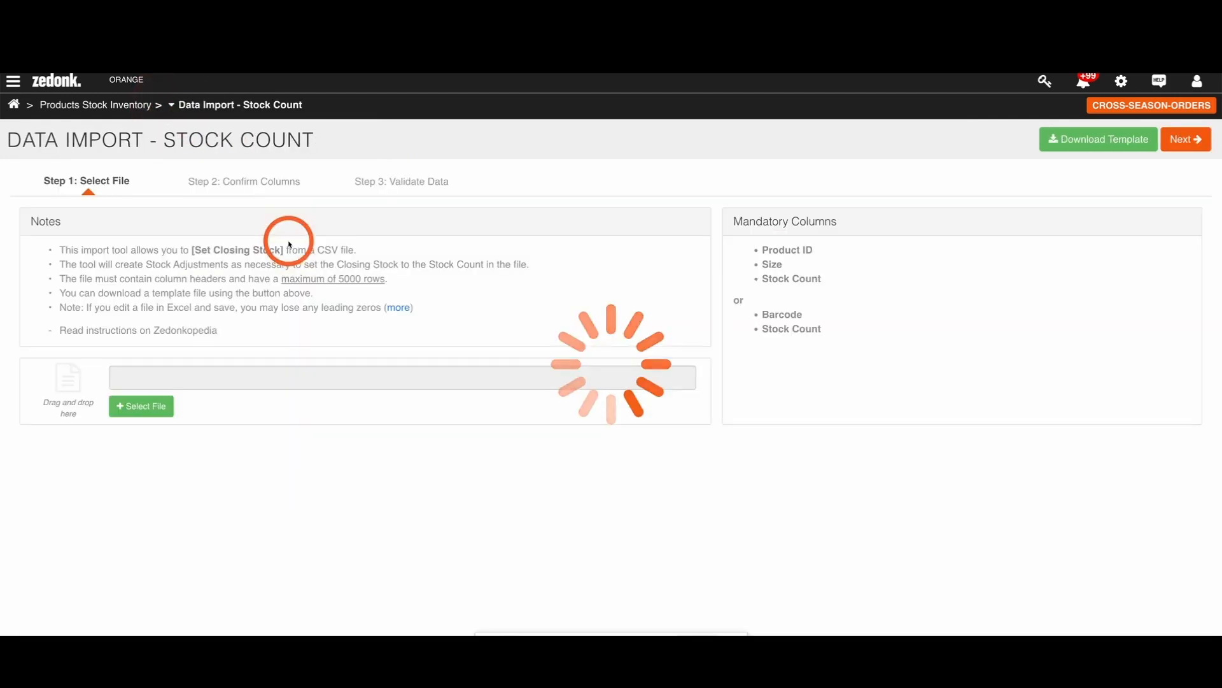
{"action": "left_click", "coordinate": [1052, 146]}
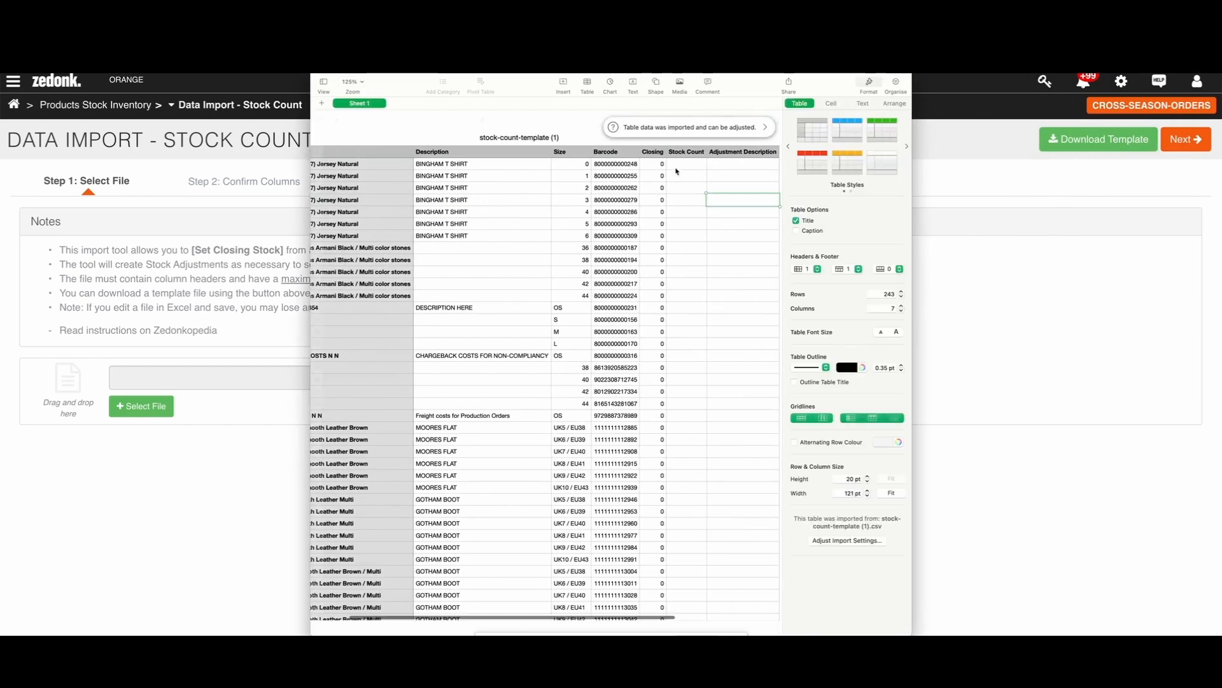
{"action": "left_click", "coordinate": [659, 165]}
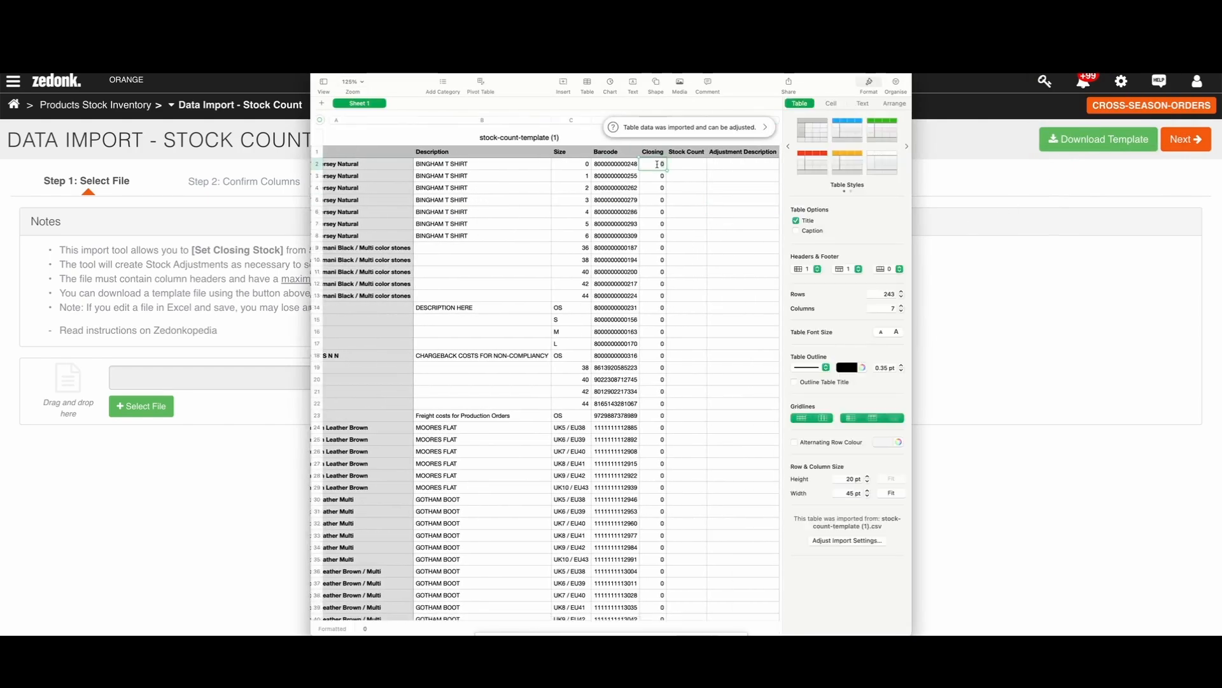
{"action": "type", "text": "300"}
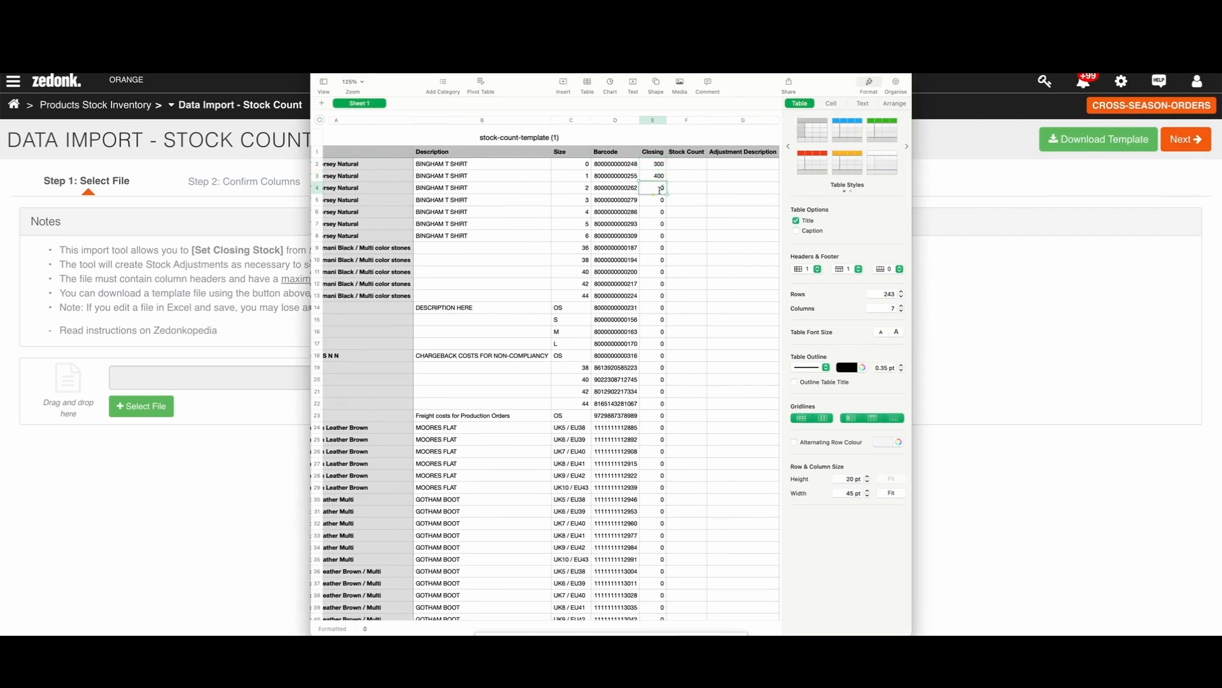
Step: Open the barcode list for CROSS-SEASON-ORDERS and check which products have barcodes assigned
{"action": "left_click", "coordinate": [225, 342]}
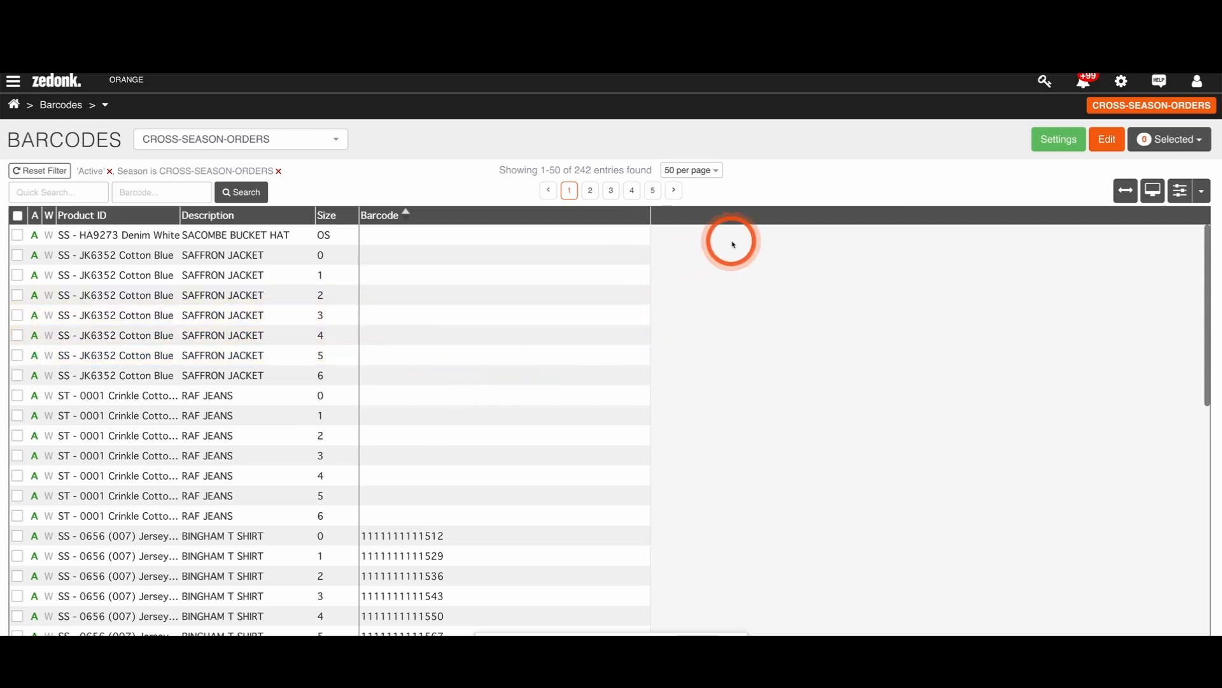
{"action": "scroll", "coordinate": [683, 279], "scroll_direction": "down", "scroll_amount": 5}
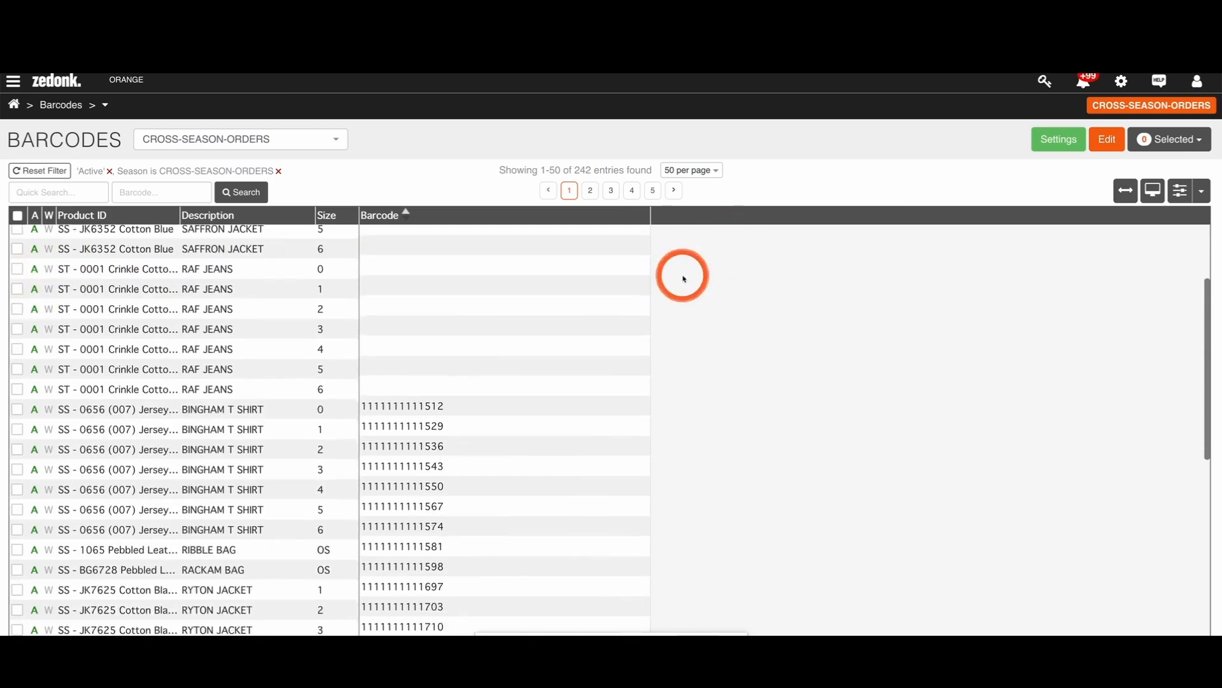
{"action": "scroll", "coordinate": [683, 278], "scroll_direction": "up", "scroll_amount": 5}
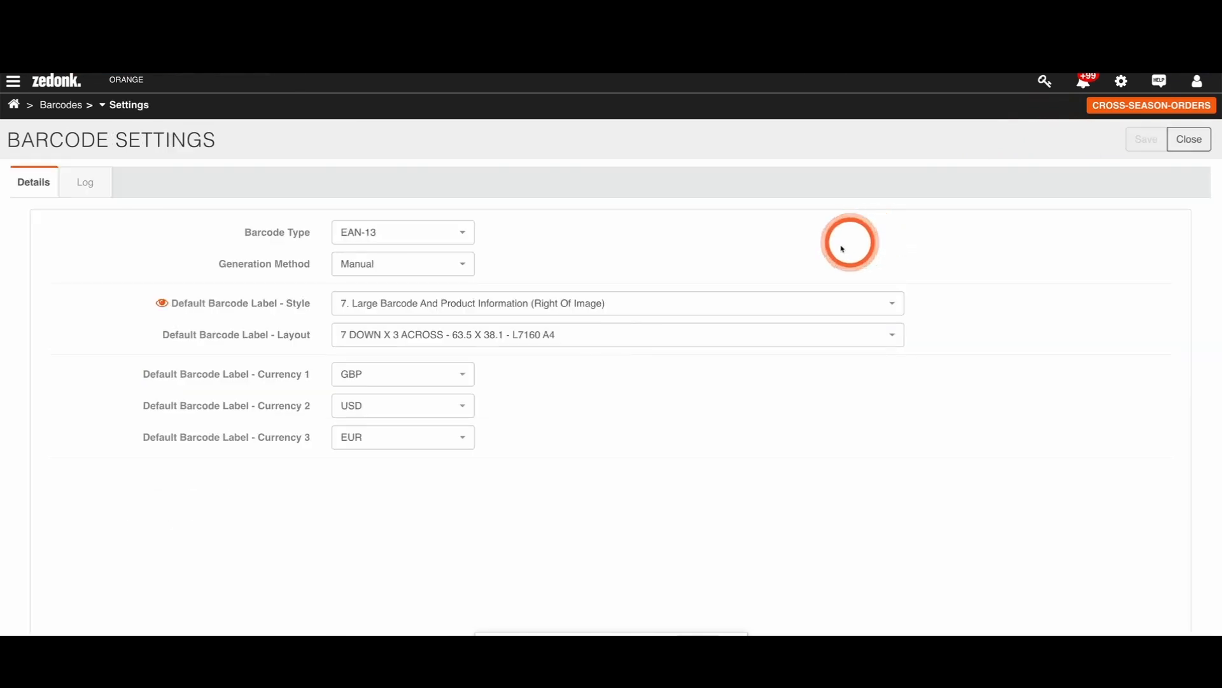
Step: Change the barcode generation method to one that uses a next number and end number, and review that number range
{"action": "left_click", "coordinate": [457, 272]}
{"action": "left_click", "coordinate": [376, 328]}
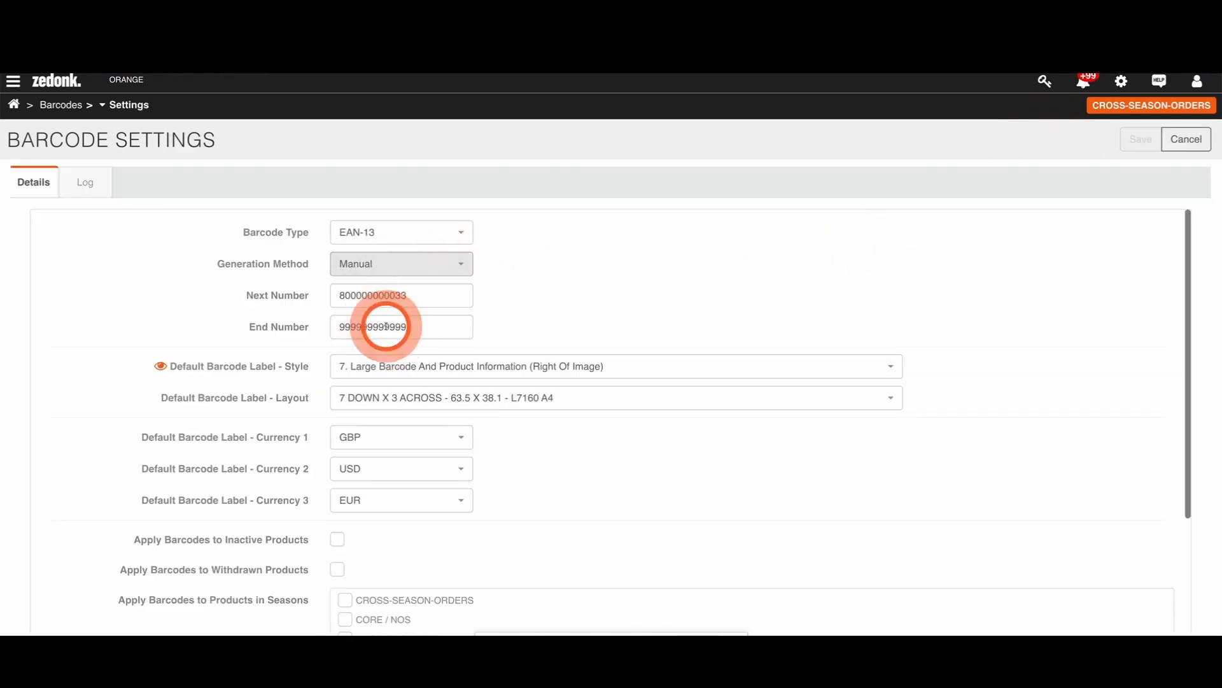
{"action": "left_click", "coordinate": [342, 295]}
{"action": "left_click_drag", "start_coordinate": [343, 296], "coordinate": [331, 327]}
{"action": "scroll", "coordinate": [541, 325], "scroll_direction": "down", "scroll_amount": 3}
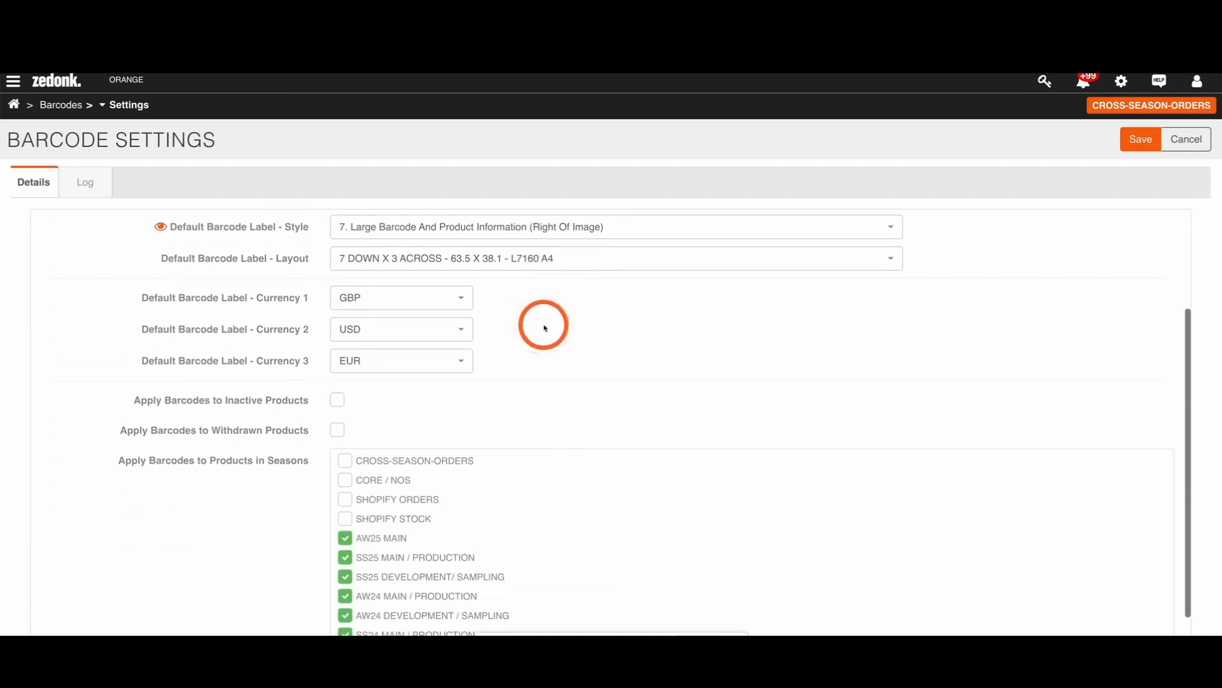
Step: Apply barcodes to CROSS-SEASON-ORDERS, CORE / NOS, SHOPIFY ORDERS and SHOPIFY STOCK, save with barcode generation confirmed, and return to the barcode list
{"action": "left_click", "coordinate": [350, 466]}
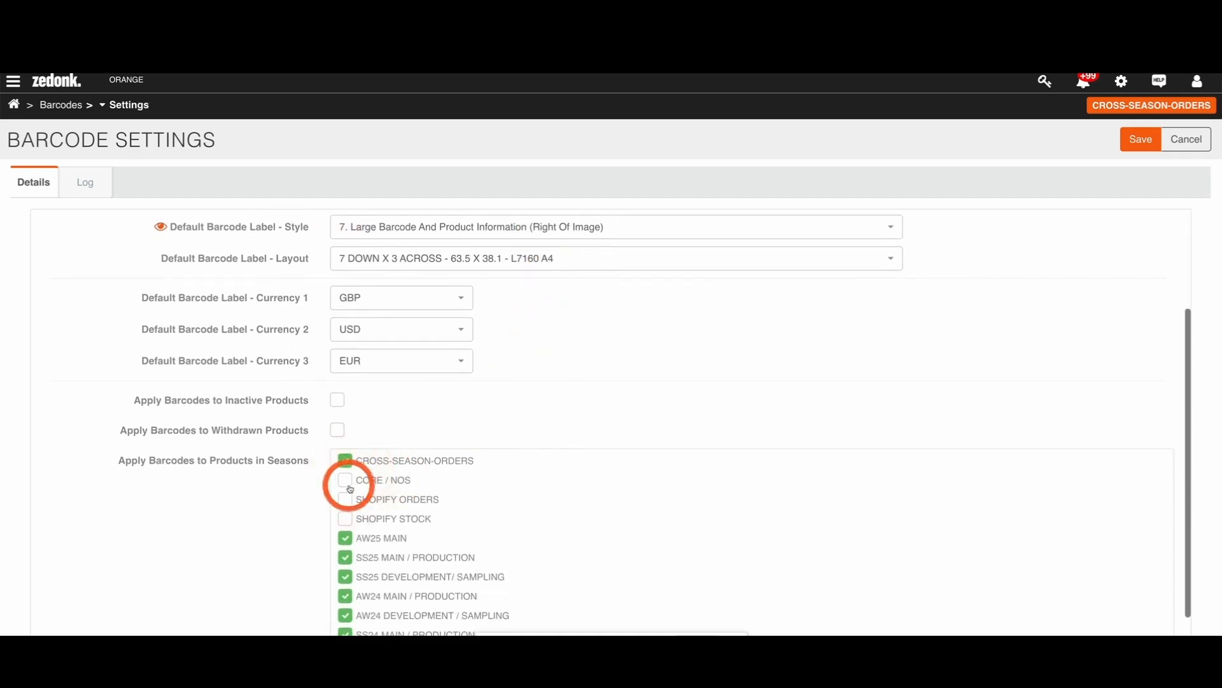
{"action": "left_click", "coordinate": [348, 484]}
{"action": "left_click", "coordinate": [347, 501]}
{"action": "left_click", "coordinate": [346, 519]}
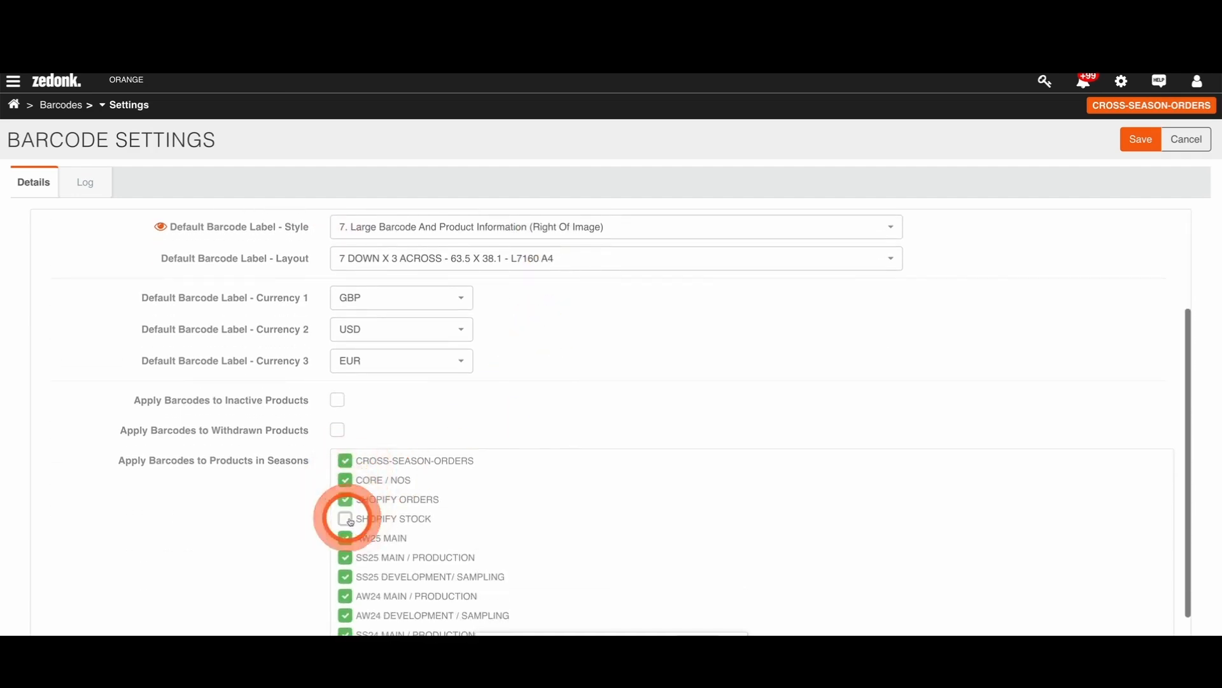
{"action": "left_click", "coordinate": [1128, 148]}
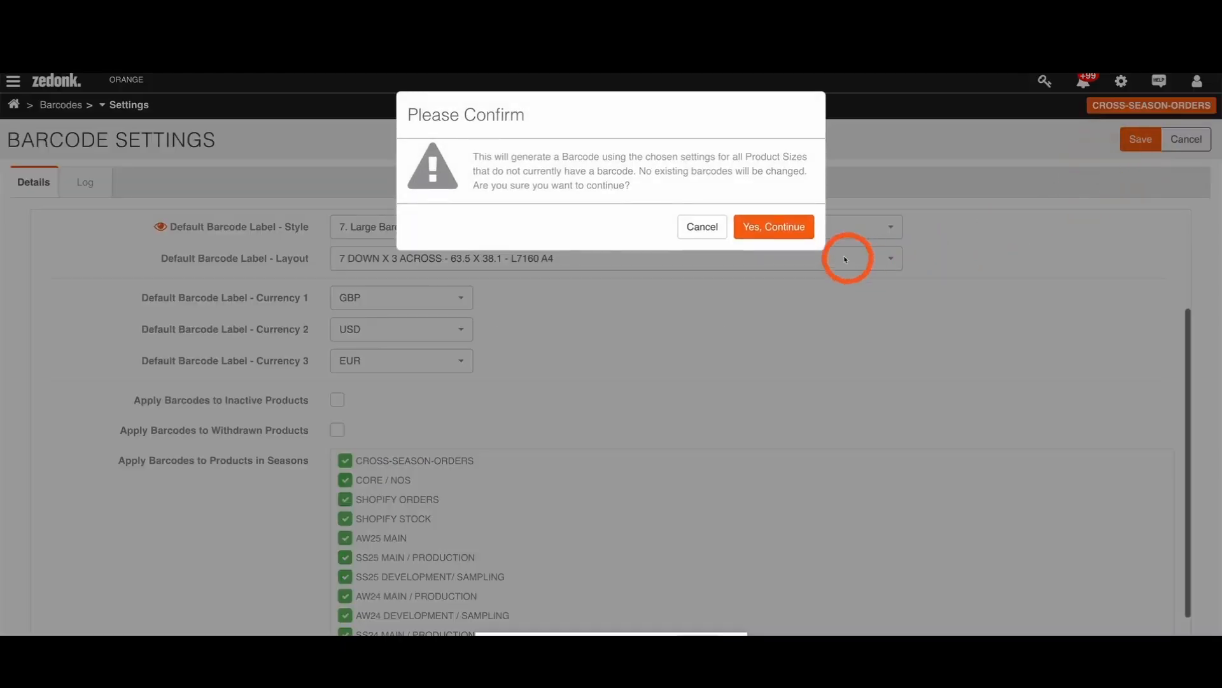
{"action": "left_click", "coordinate": [775, 225]}
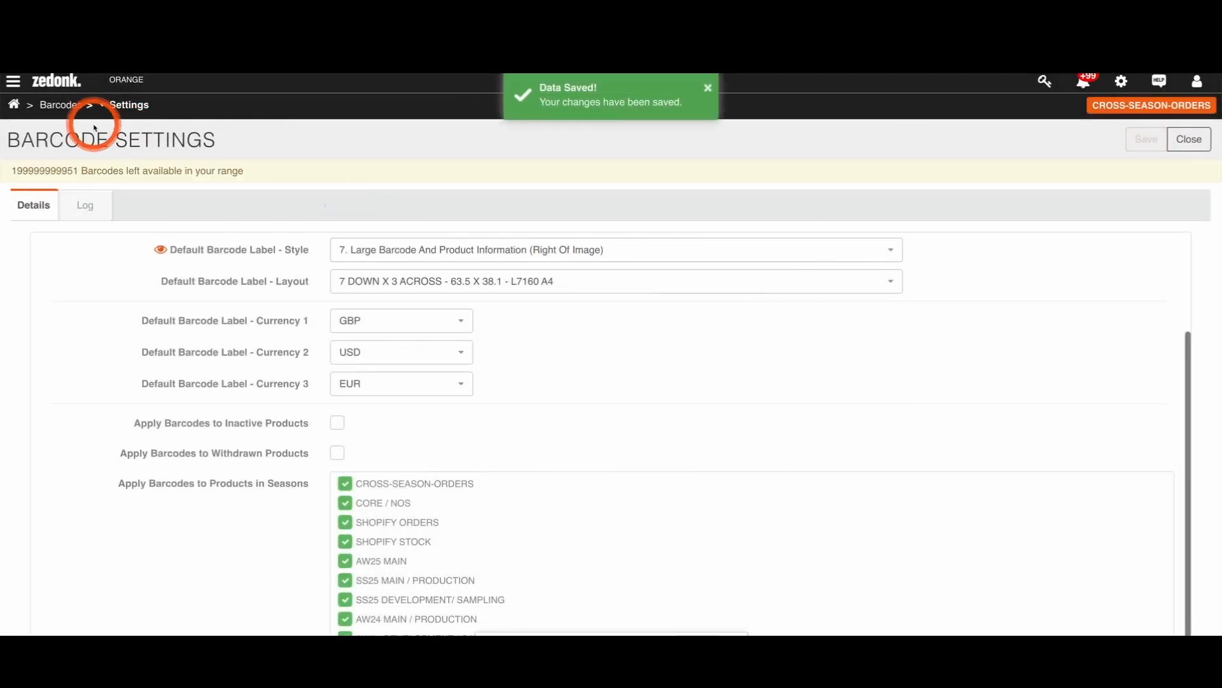
{"action": "left_click", "coordinate": [71, 105]}
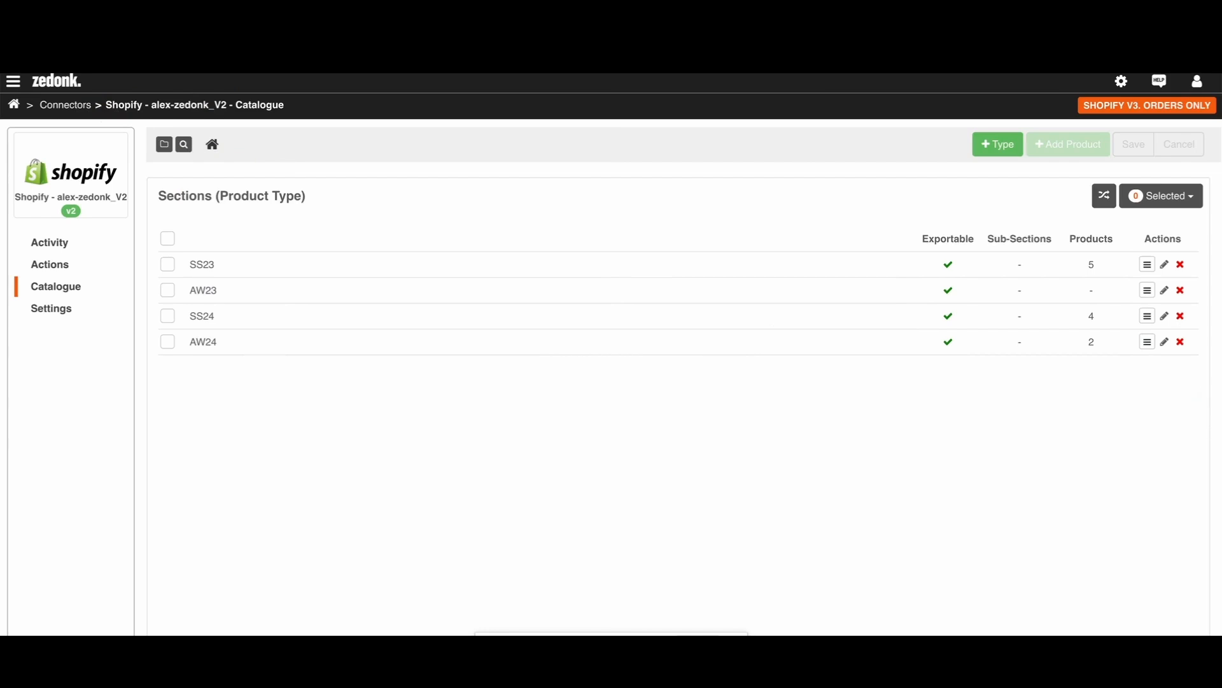
Step: Add B23101 in HEATHER ASH and BELONG DRESS in PINK and PURPLE to the AW24 section of the Shopify catalogue
{"action": "left_click", "coordinate": [211, 348]}
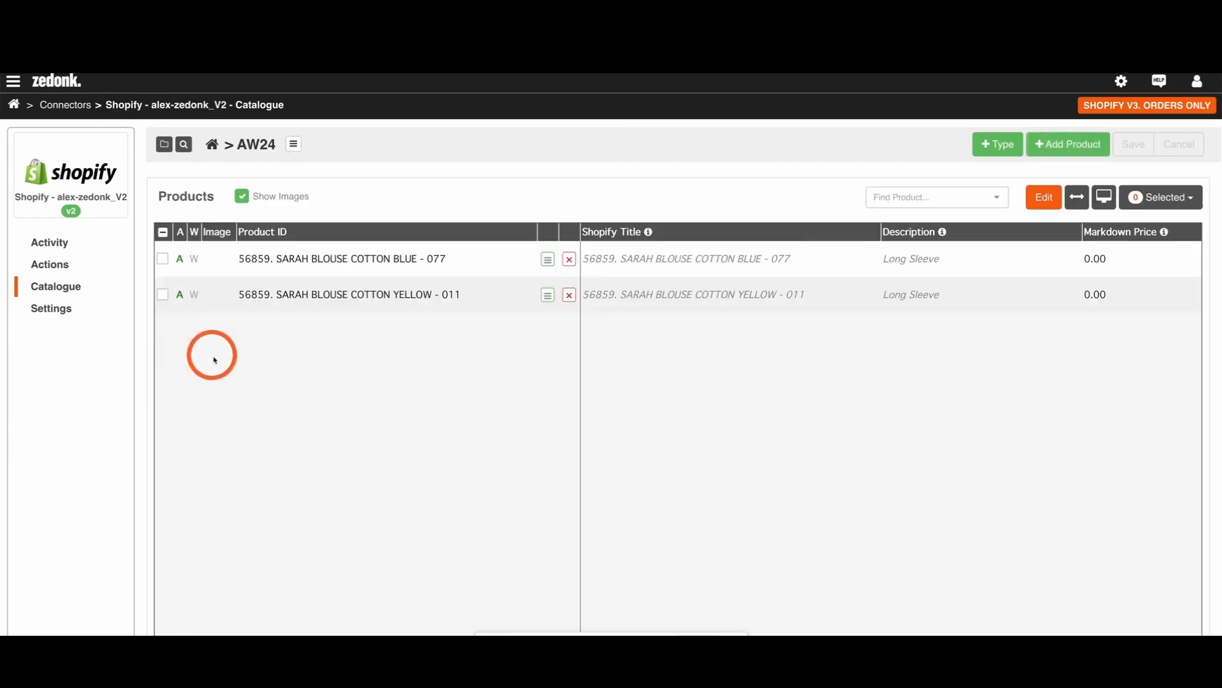
{"action": "left_click", "coordinate": [1044, 150]}
{"action": "left_click", "coordinate": [469, 366]}
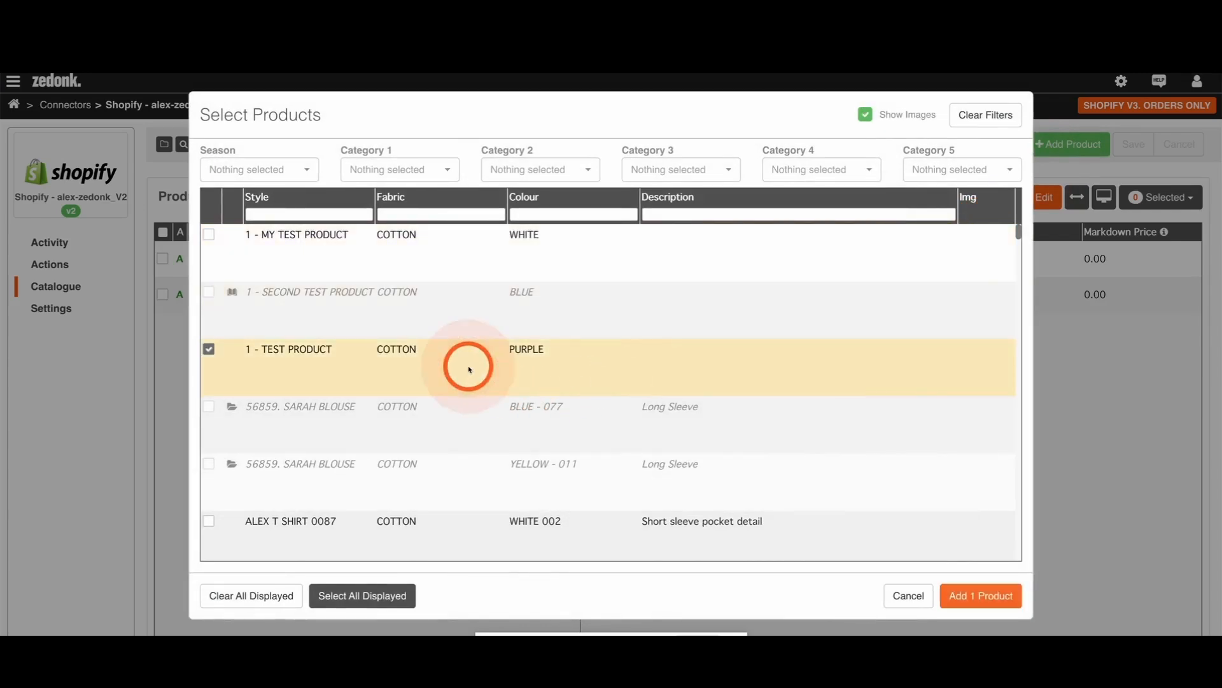
{"action": "left_click", "coordinate": [479, 376]}
{"action": "scroll", "coordinate": [479, 376], "scroll_direction": "down", "scroll_amount": 5}
{"action": "left_click", "coordinate": [477, 354]}
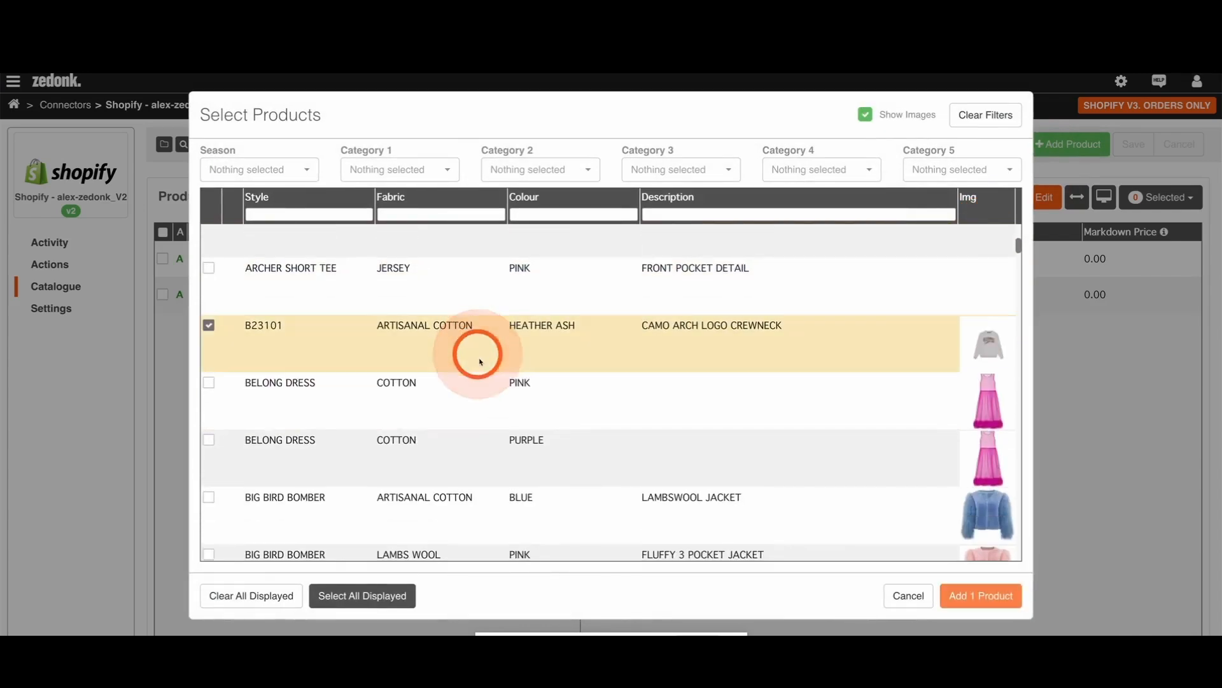
{"action": "left_click", "coordinate": [479, 394]}
{"action": "left_click", "coordinate": [486, 436]}
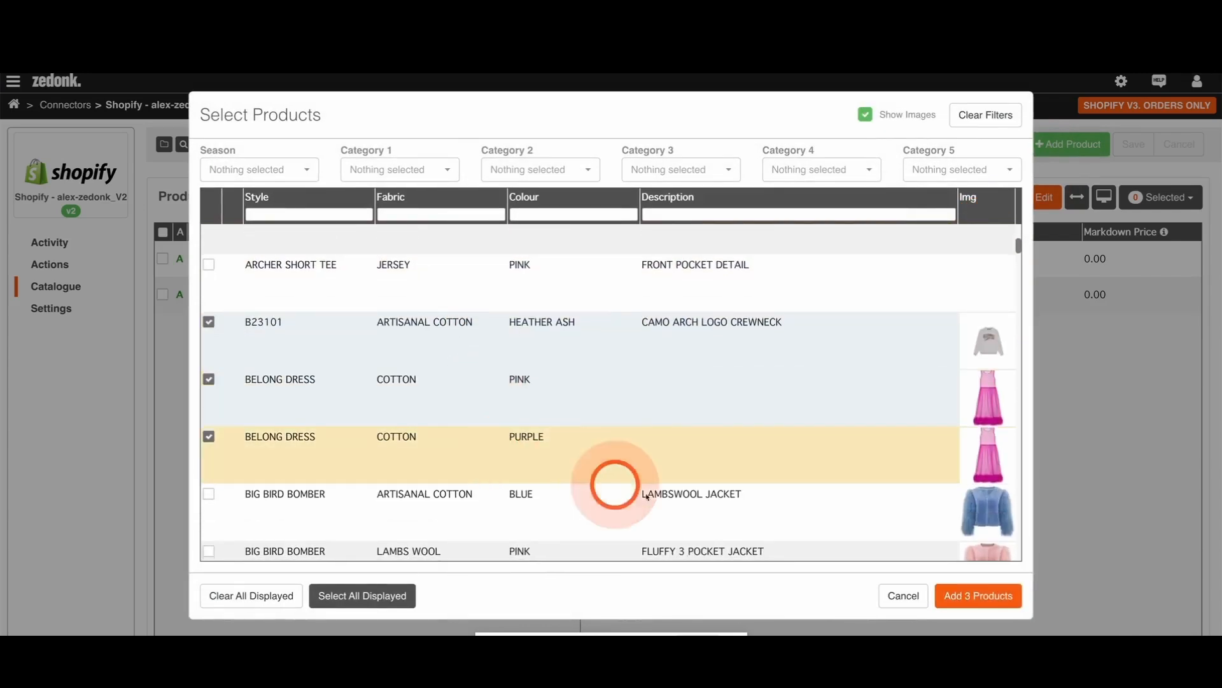
{"action": "left_click", "coordinate": [953, 596]}
Step: Check the price and ATS export seasons in the Shopify connector settings and return to the catalogue
{"action": "left_click", "coordinate": [44, 310]}
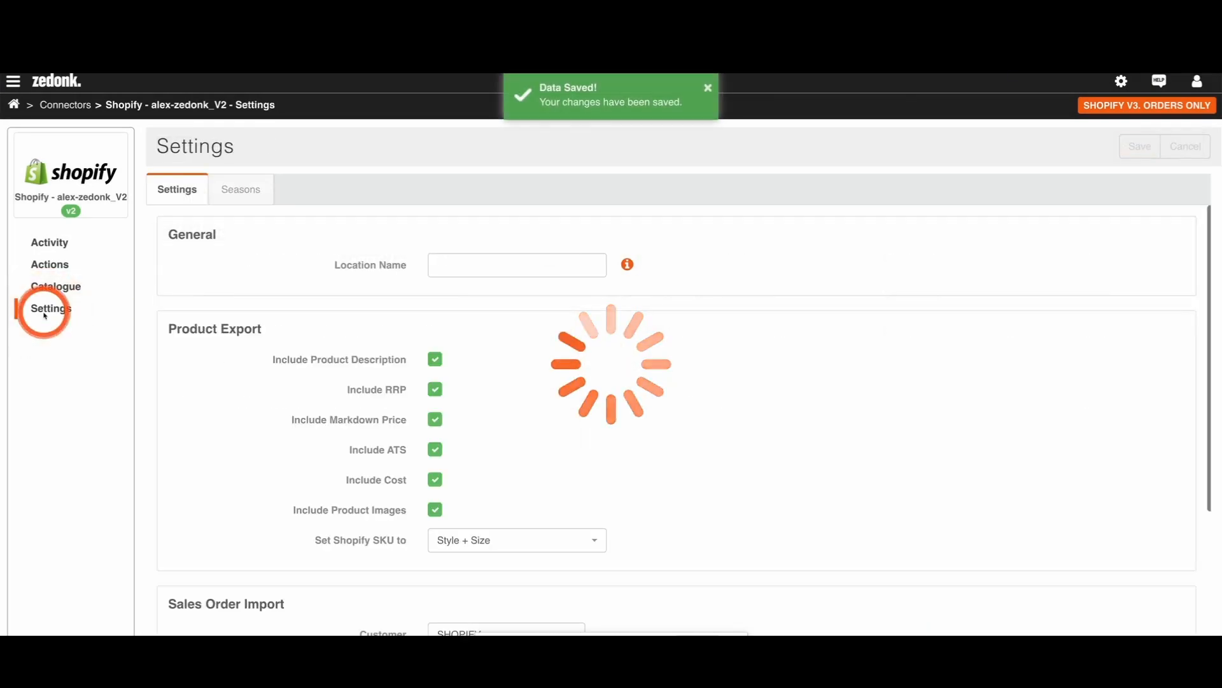
{"action": "left_click", "coordinate": [270, 194]}
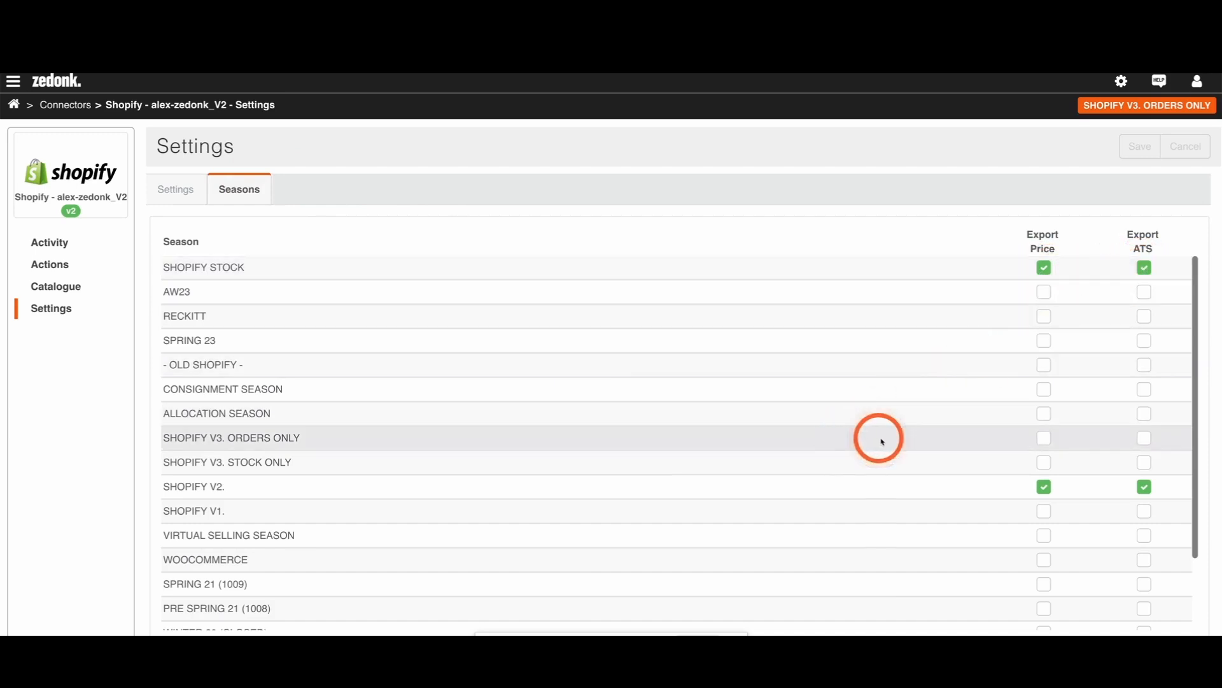
{"action": "left_click", "coordinate": [58, 287]}
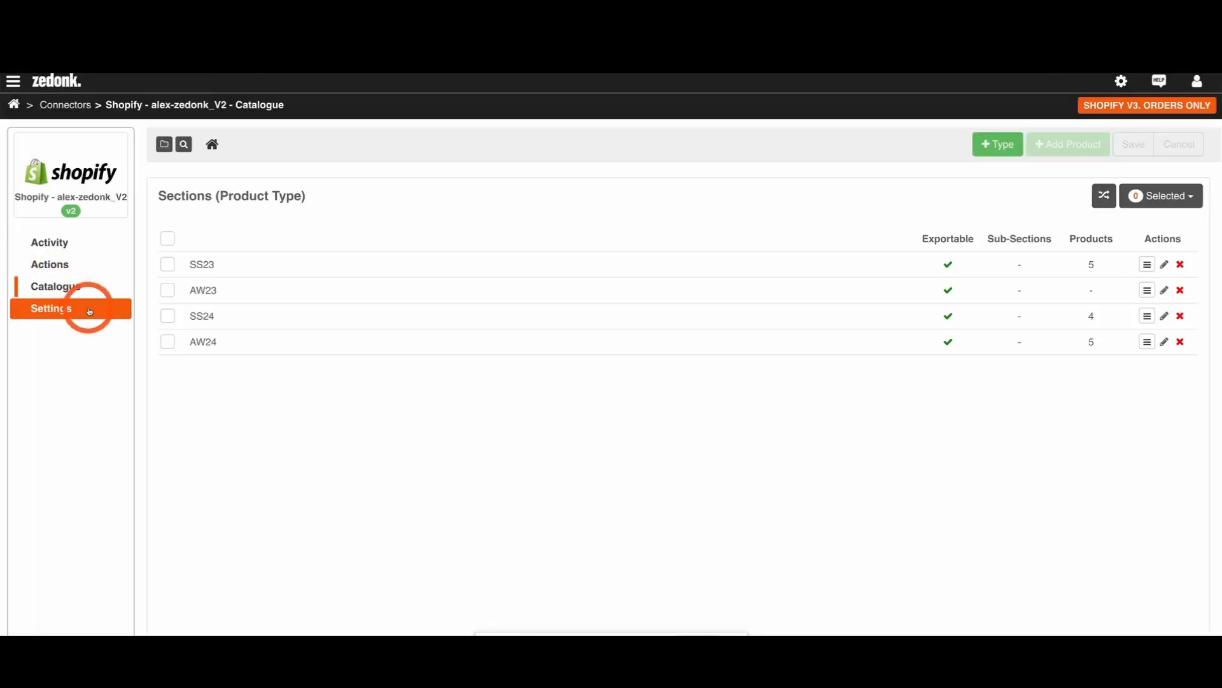
Step: Make the SS23, AW23 and SS24 catalogue sections non-exportable and save the change
{"action": "left_click", "coordinate": [167, 316]}
{"action": "left_click", "coordinate": [169, 292]}
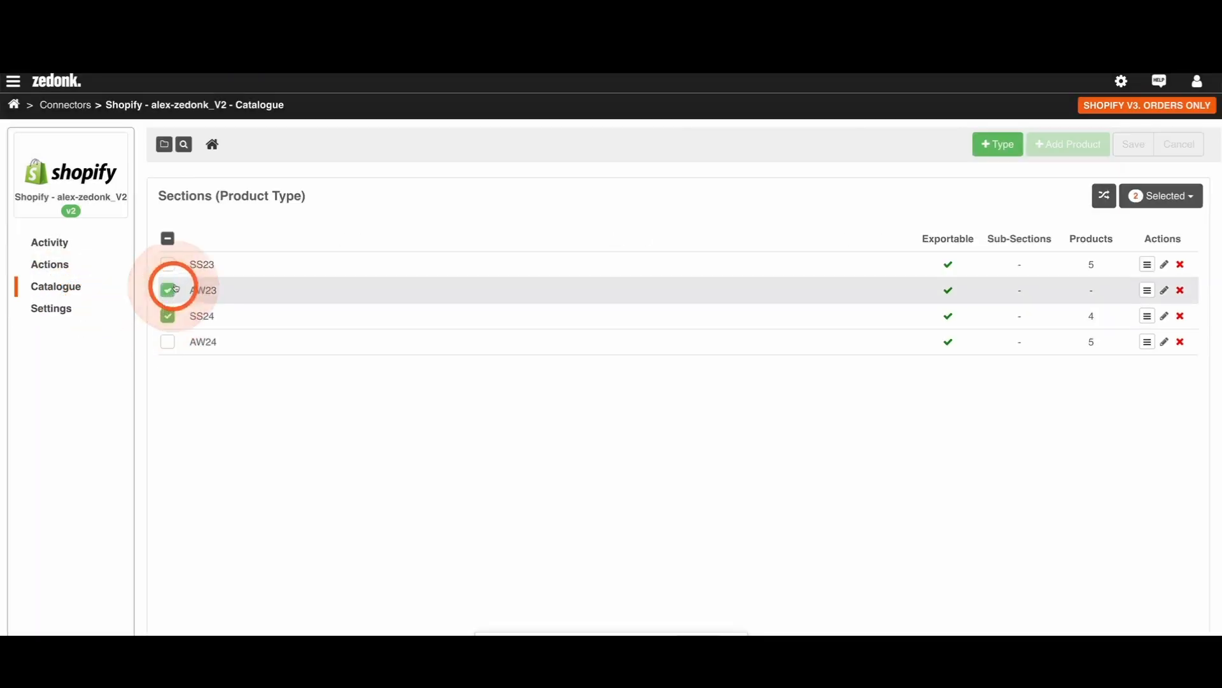
{"action": "left_click", "coordinate": [167, 265]}
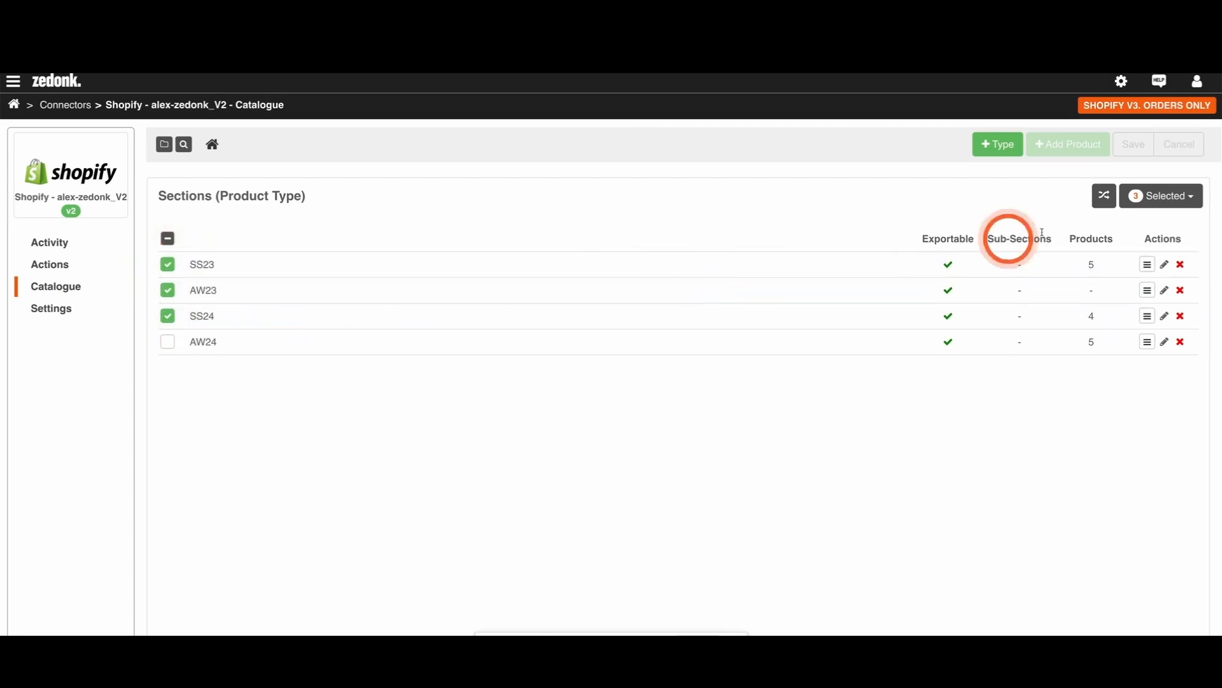
{"action": "left_click", "coordinate": [1149, 196]}
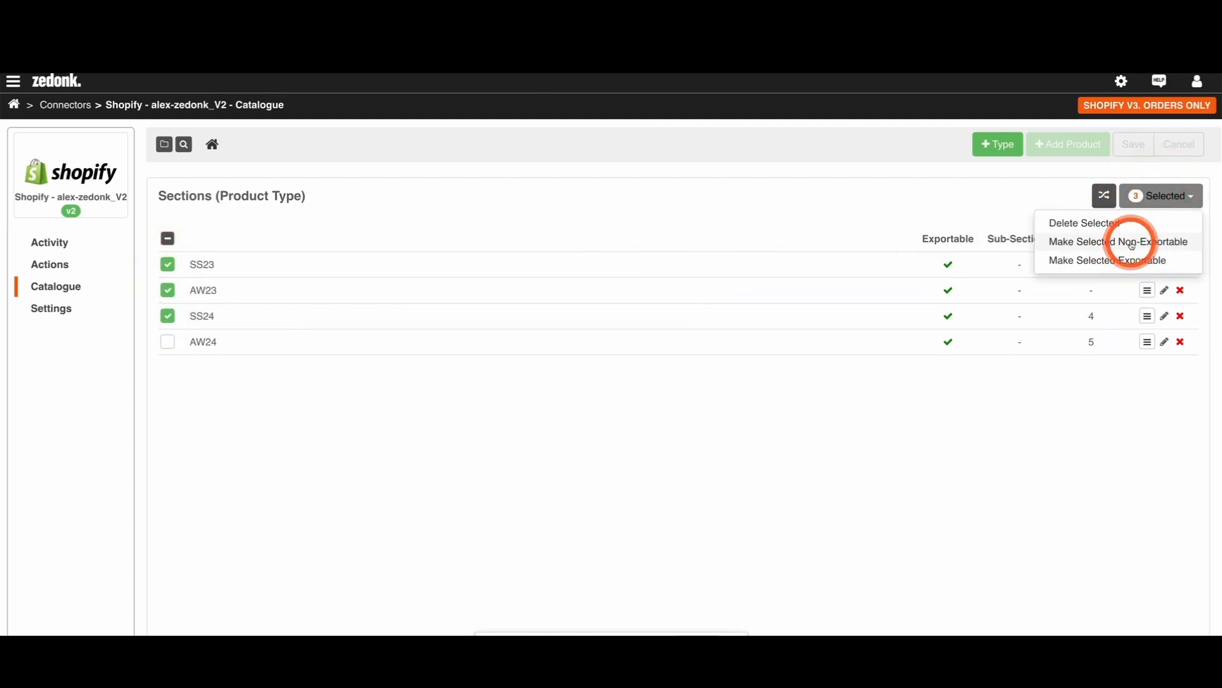
{"action": "left_click", "coordinate": [1132, 241]}
{"action": "left_click", "coordinate": [772, 243]}
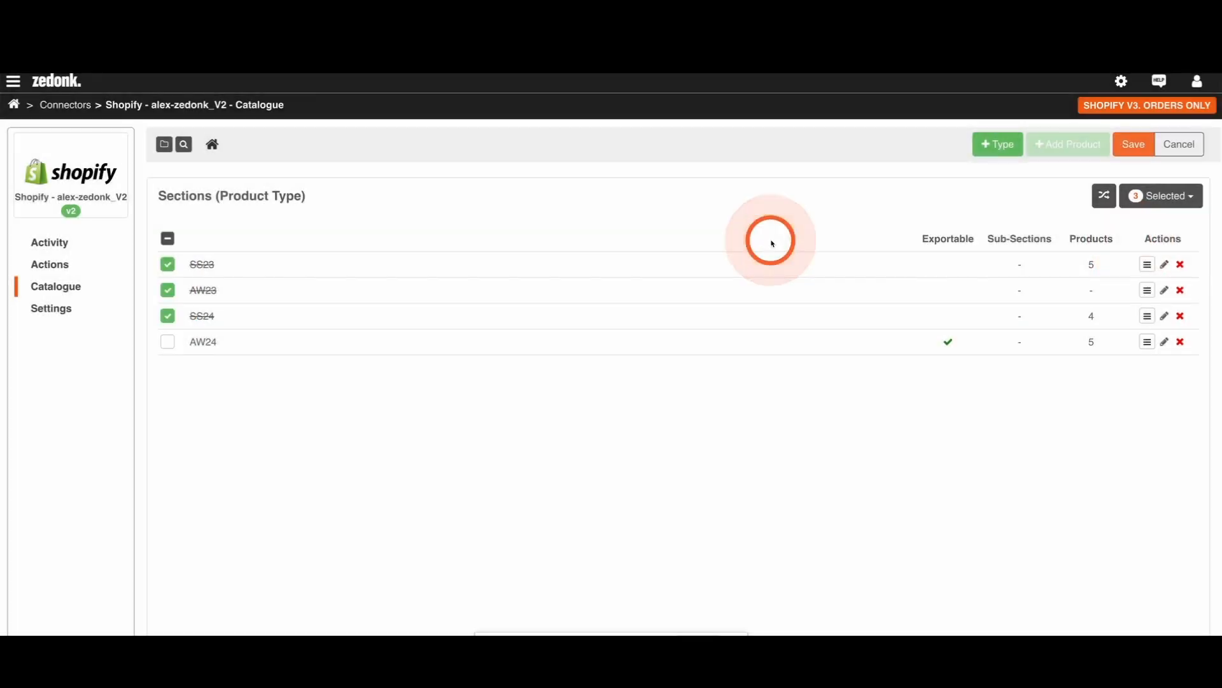
{"action": "left_click", "coordinate": [1132, 147]}
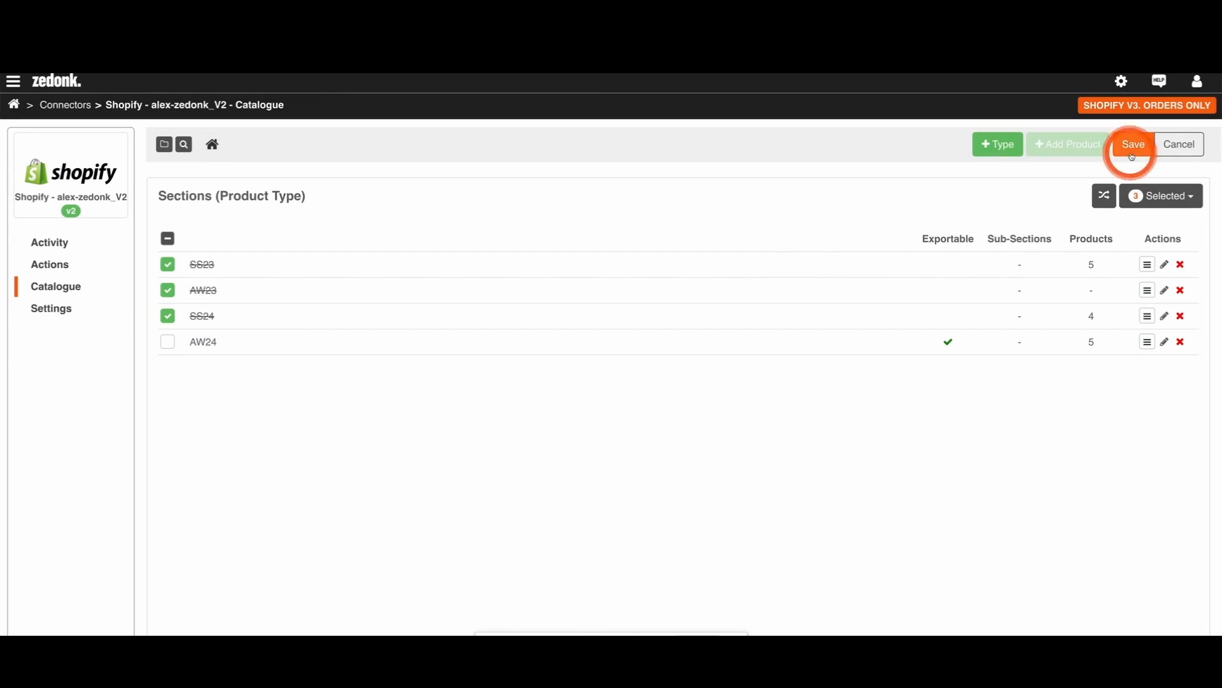
{"action": "left_click", "coordinate": [738, 303]}
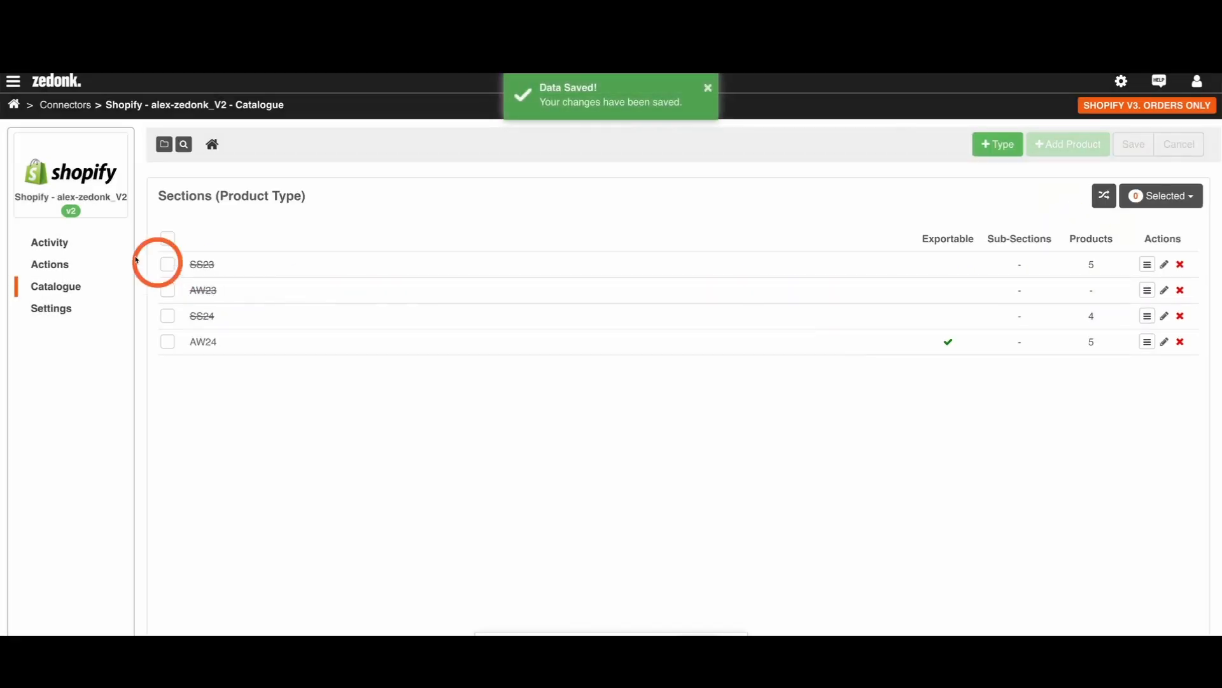
Step: Review the ATS and price seasons of the Shopify product export and cancel without exporting
{"action": "left_click", "coordinate": [75, 264]}
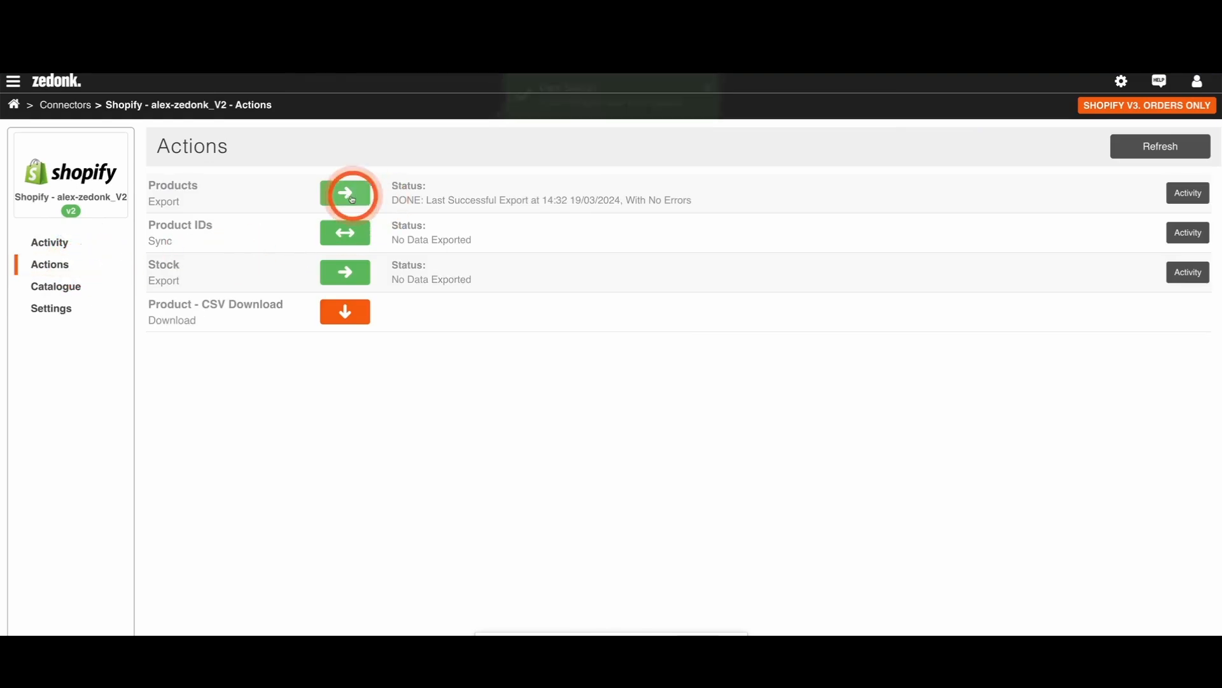
{"action": "left_click", "coordinate": [346, 193]}
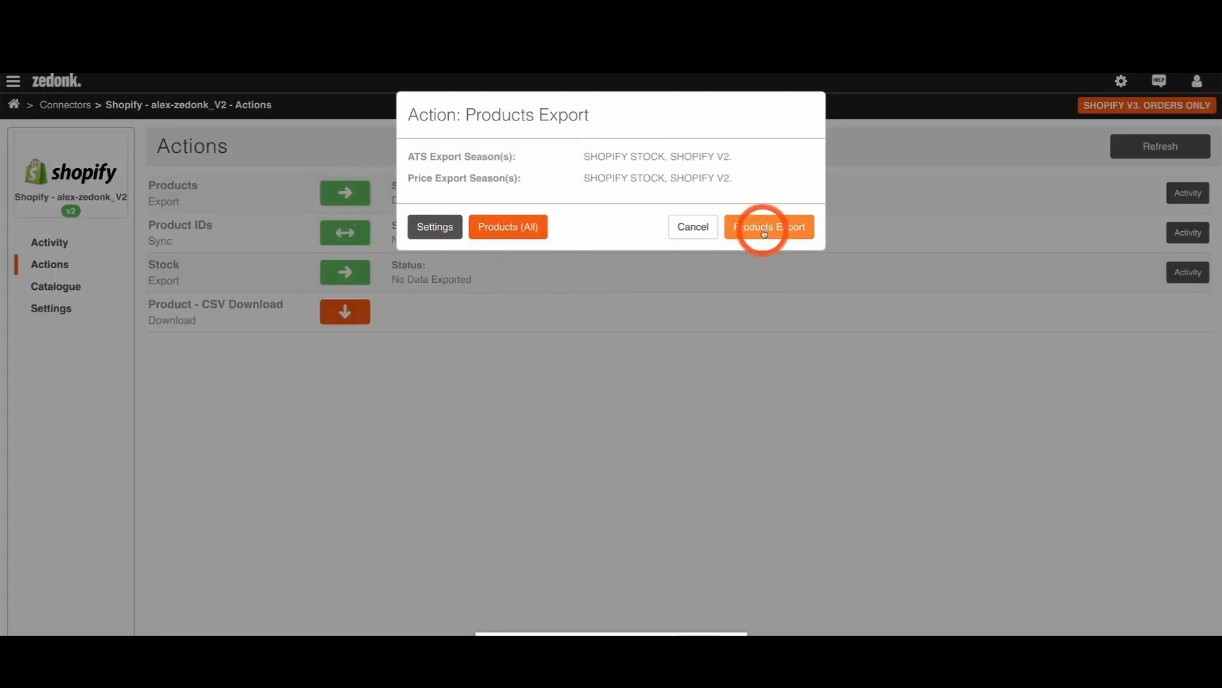
{"action": "left_click", "coordinate": [678, 228]}
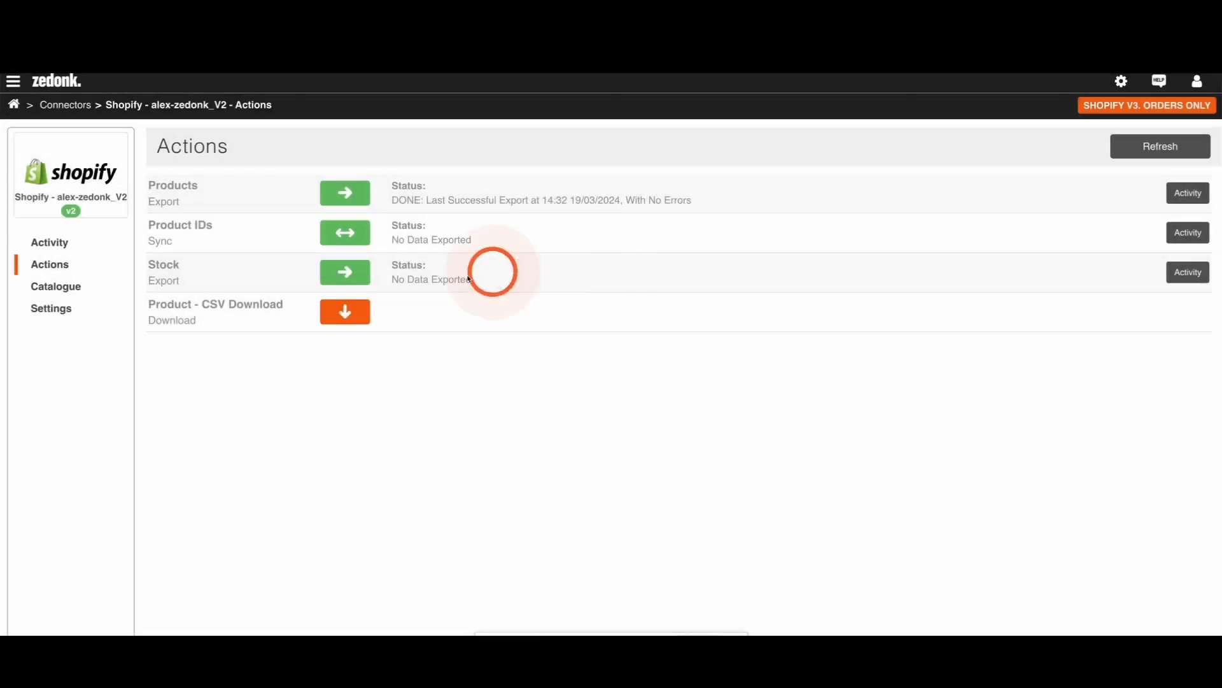
Step: Make the SS23, AW23 and SS24 sections of the Shopify catalogue exportable again and save
{"action": "left_click", "coordinate": [44, 287]}
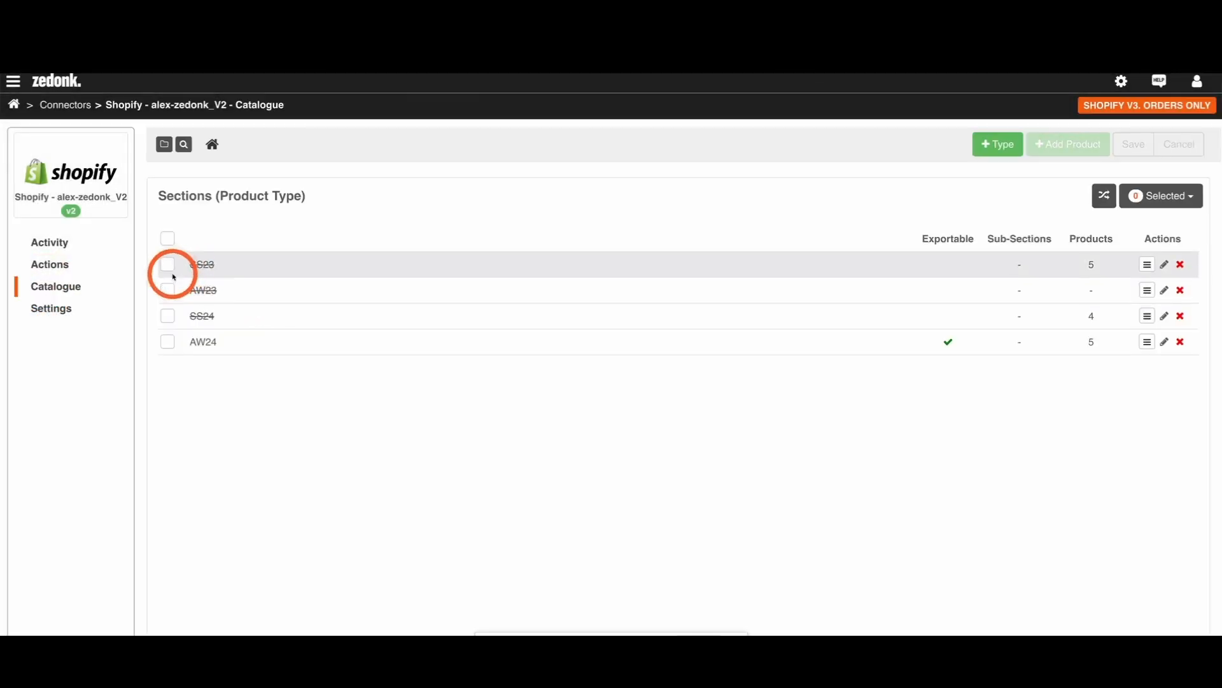
{"action": "left_click", "coordinate": [167, 264]}
{"action": "left_click", "coordinate": [168, 291]}
{"action": "left_click", "coordinate": [168, 315]}
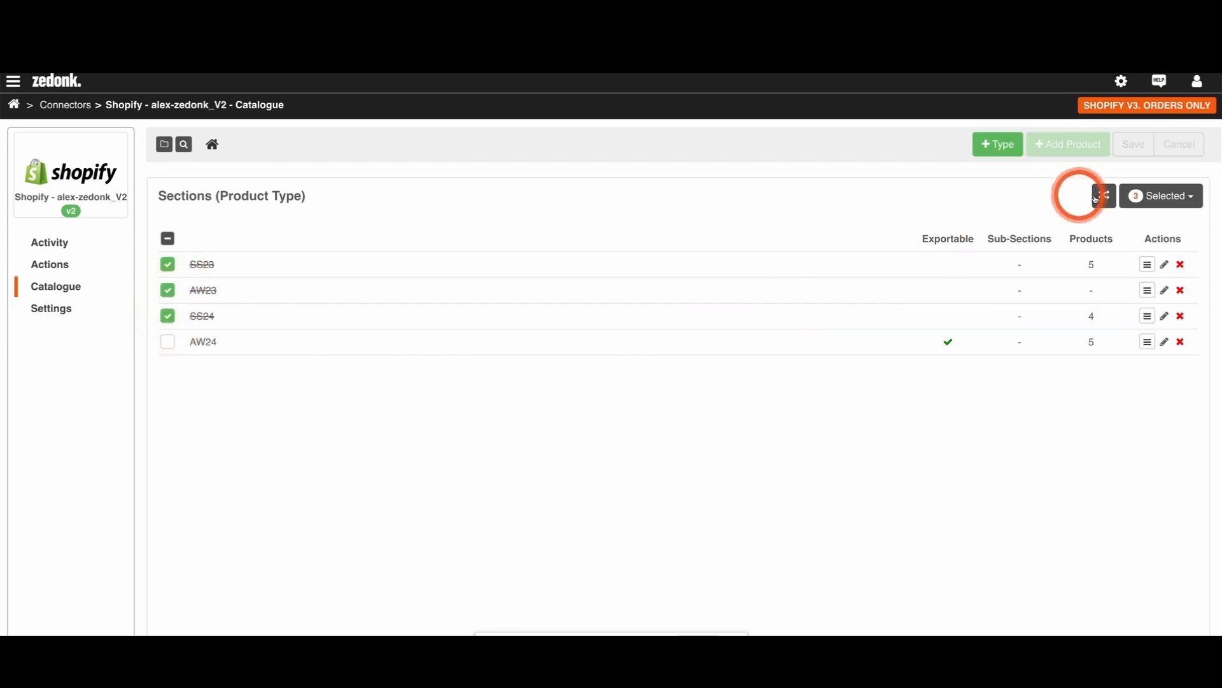
{"action": "left_click", "coordinate": [1153, 197]}
{"action": "left_click", "coordinate": [1137, 261]}
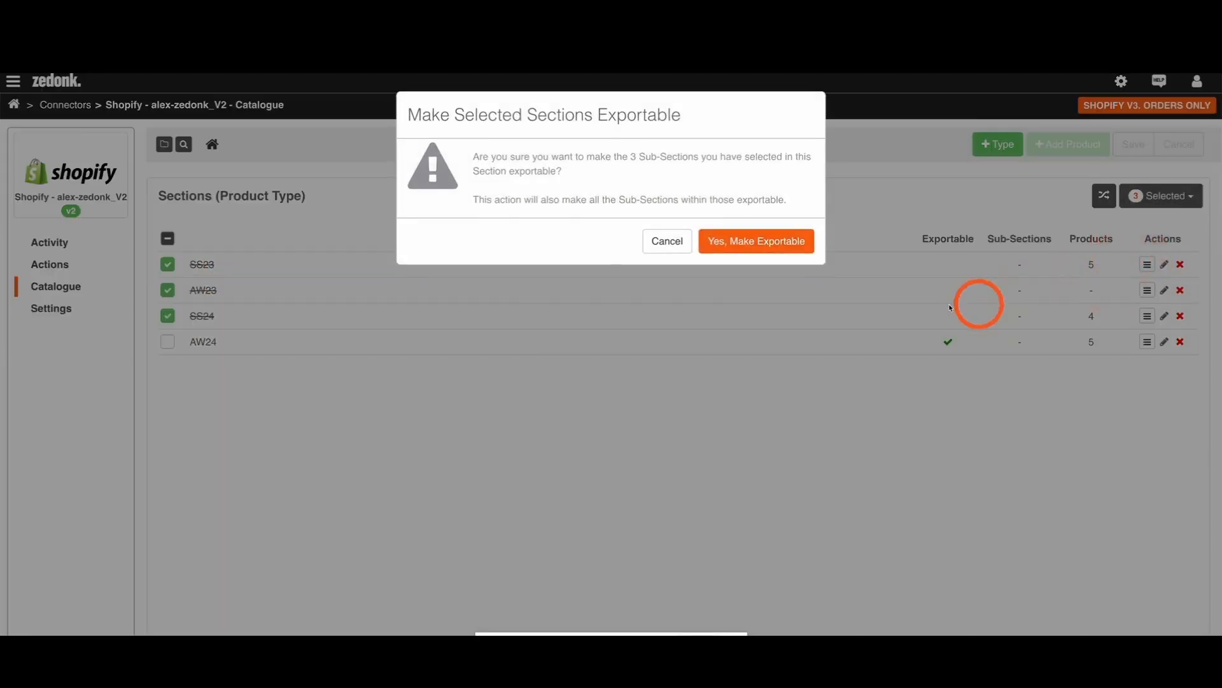
{"action": "left_click", "coordinate": [780, 242]}
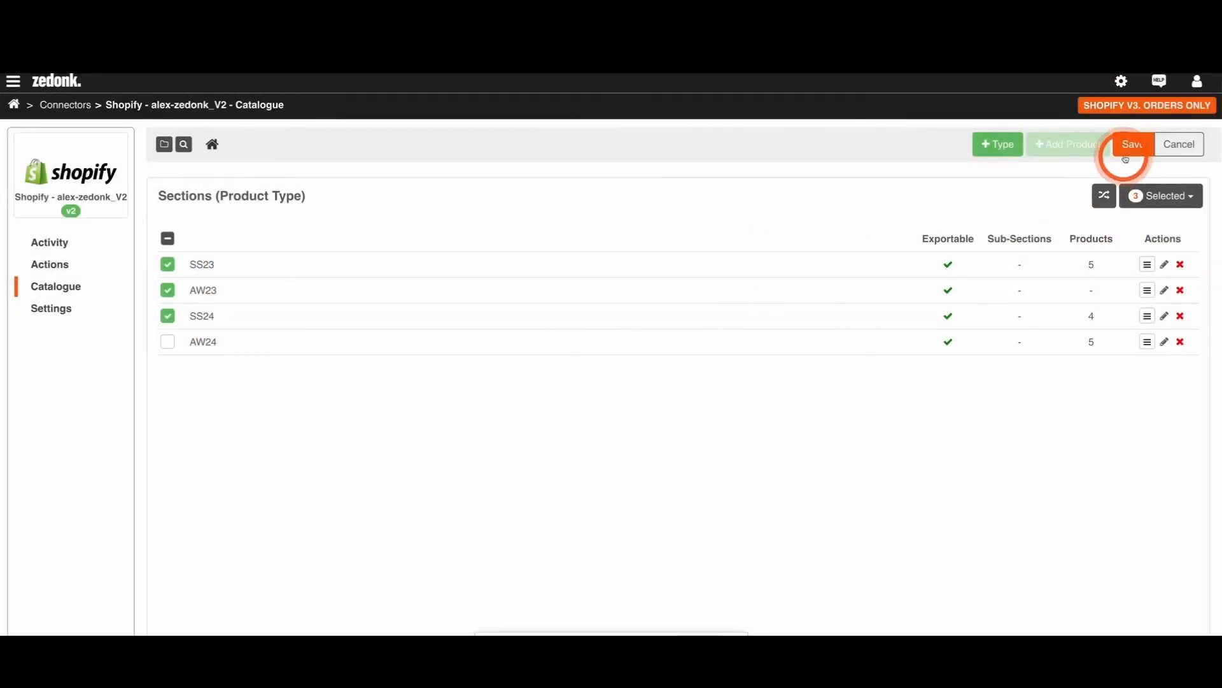
{"action": "left_click", "coordinate": [1132, 146]}
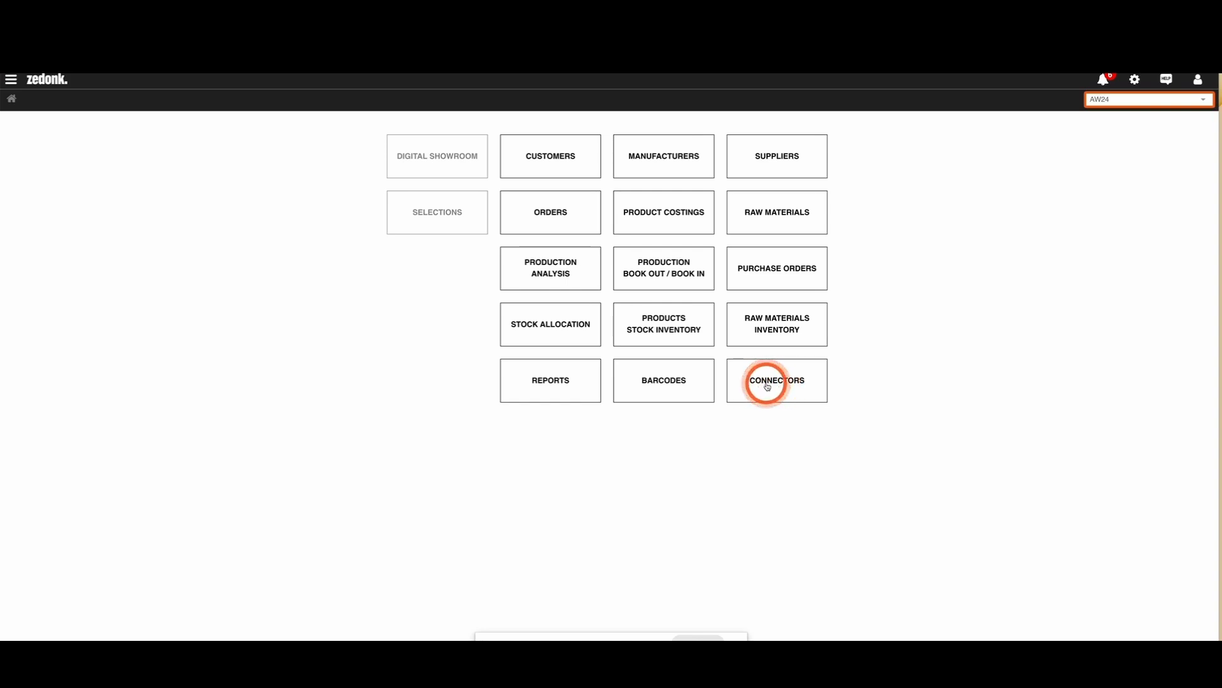
Step: In the Torque Connector's season settings, enable Export Products and Import Adjustments for AW24 and save
{"action": "left_click", "coordinate": [768, 386]}
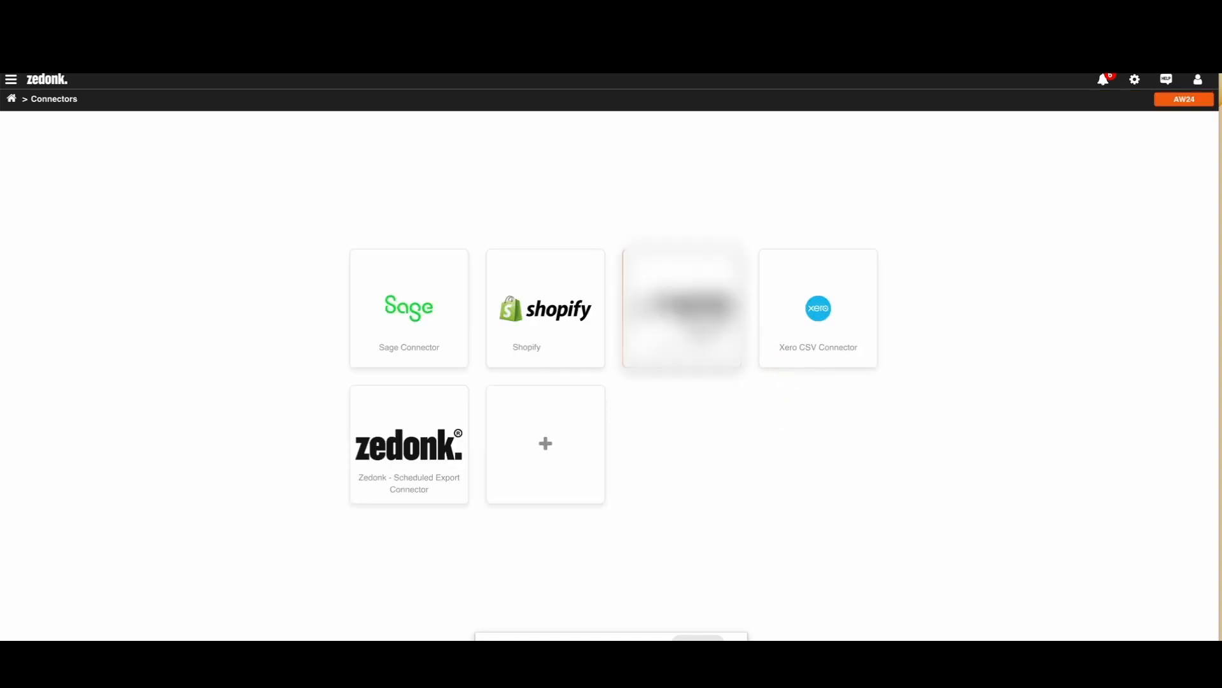
{"action": "left_click", "coordinate": [682, 317]}
{"action": "left_click", "coordinate": [1154, 236]}
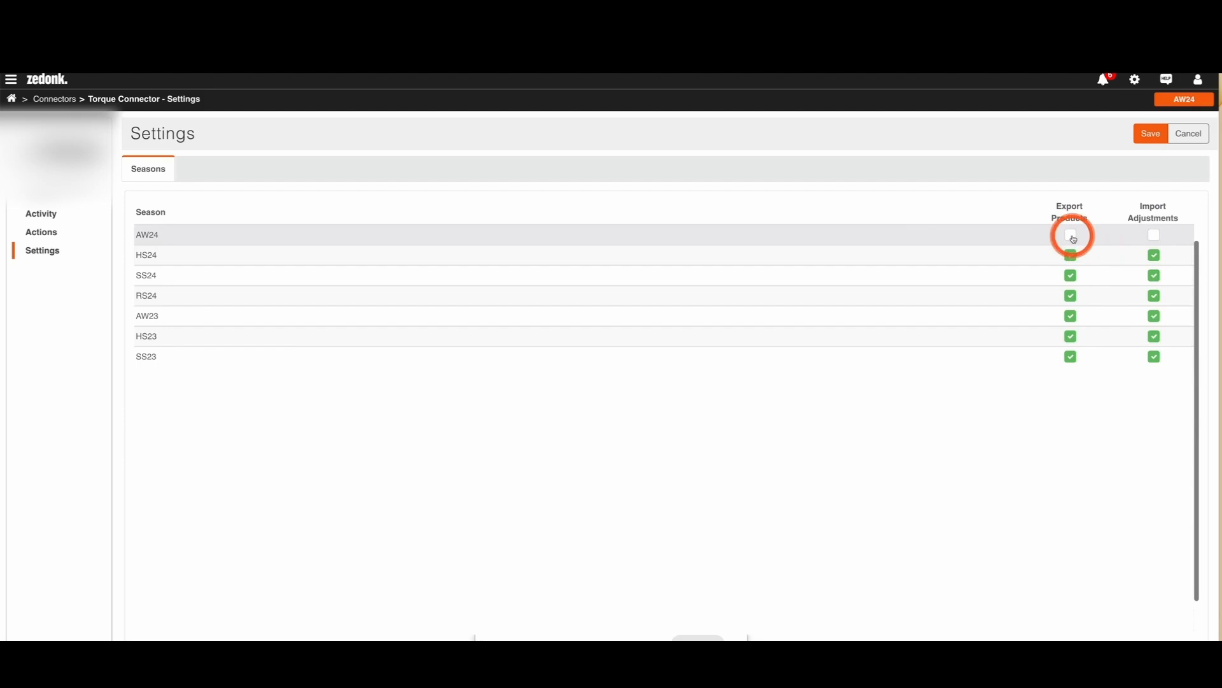
{"action": "left_click", "coordinate": [1072, 237]}
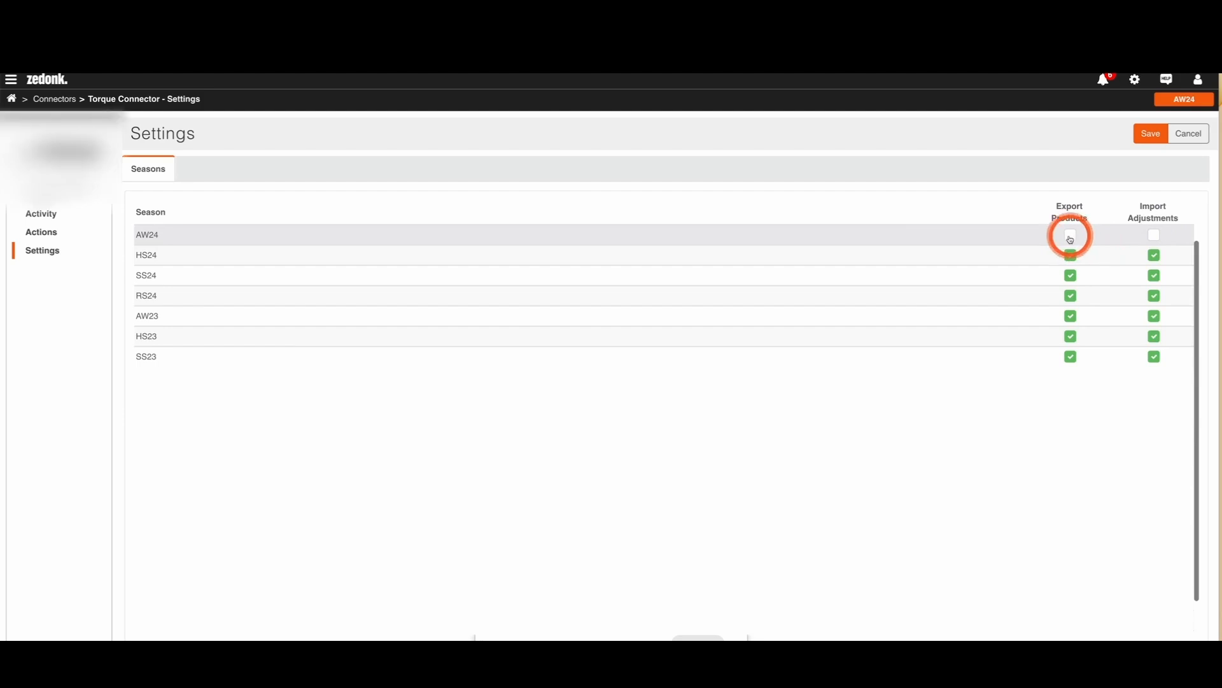
{"action": "left_click", "coordinate": [1155, 236]}
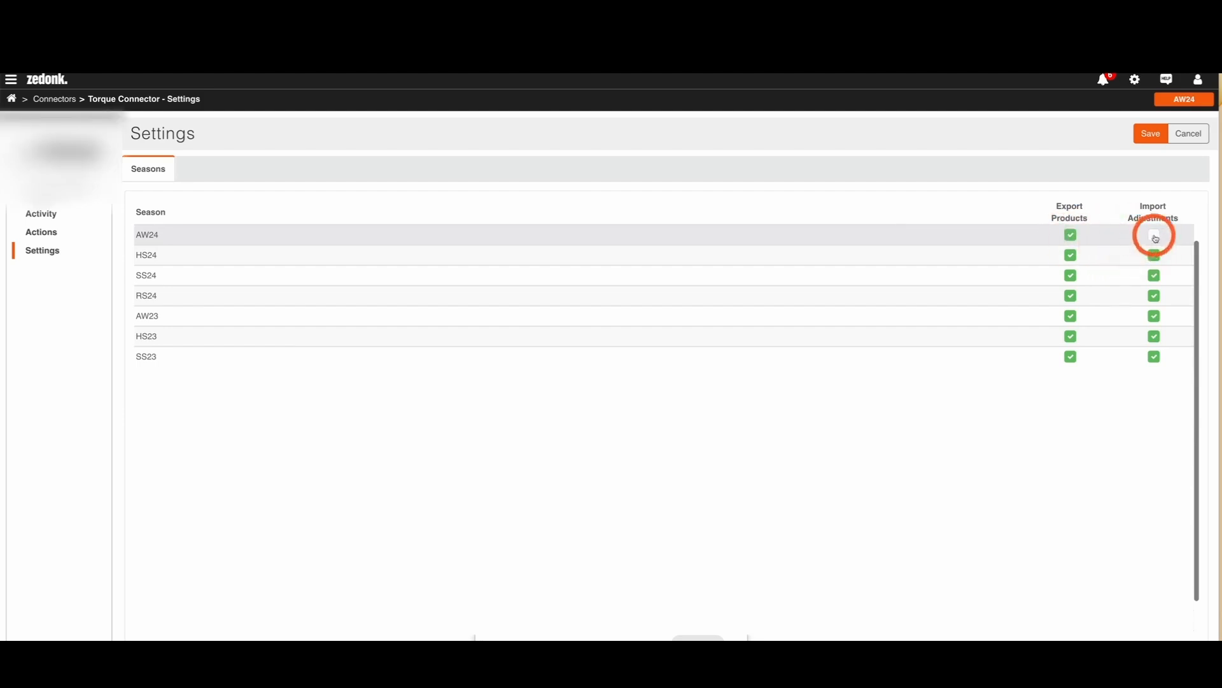
{"action": "left_click", "coordinate": [1152, 137]}
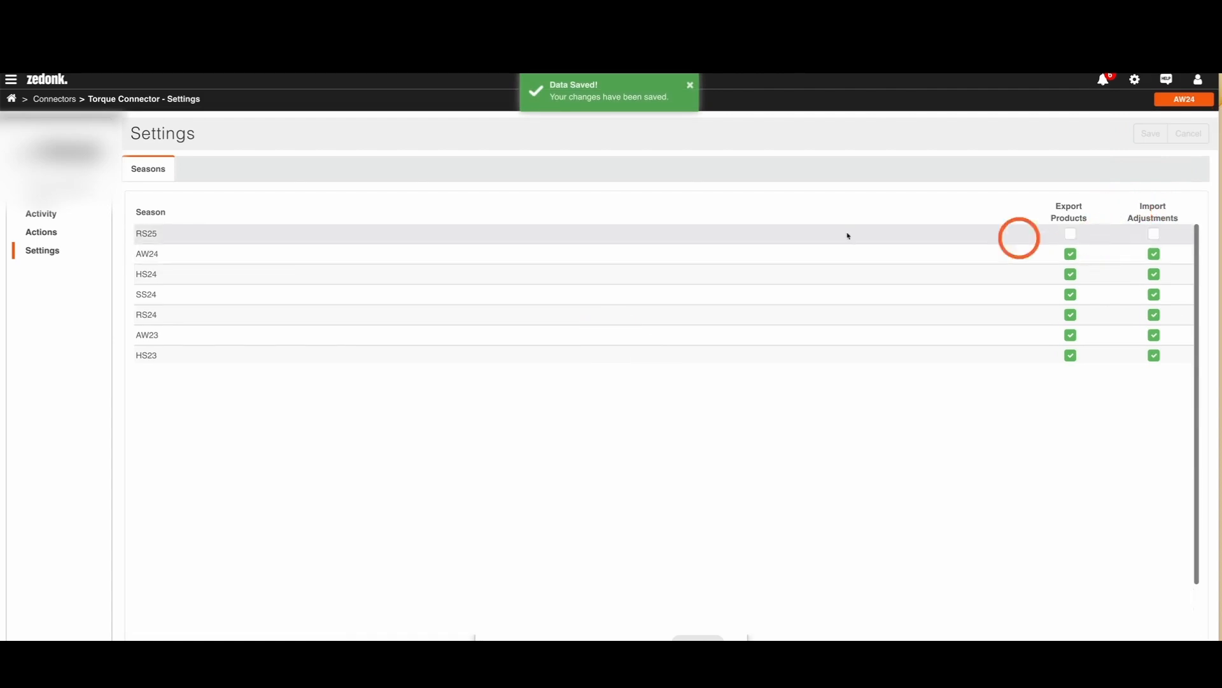
Step: Start the Products Export action for the Torque Connector
{"action": "left_click", "coordinate": [42, 234]}
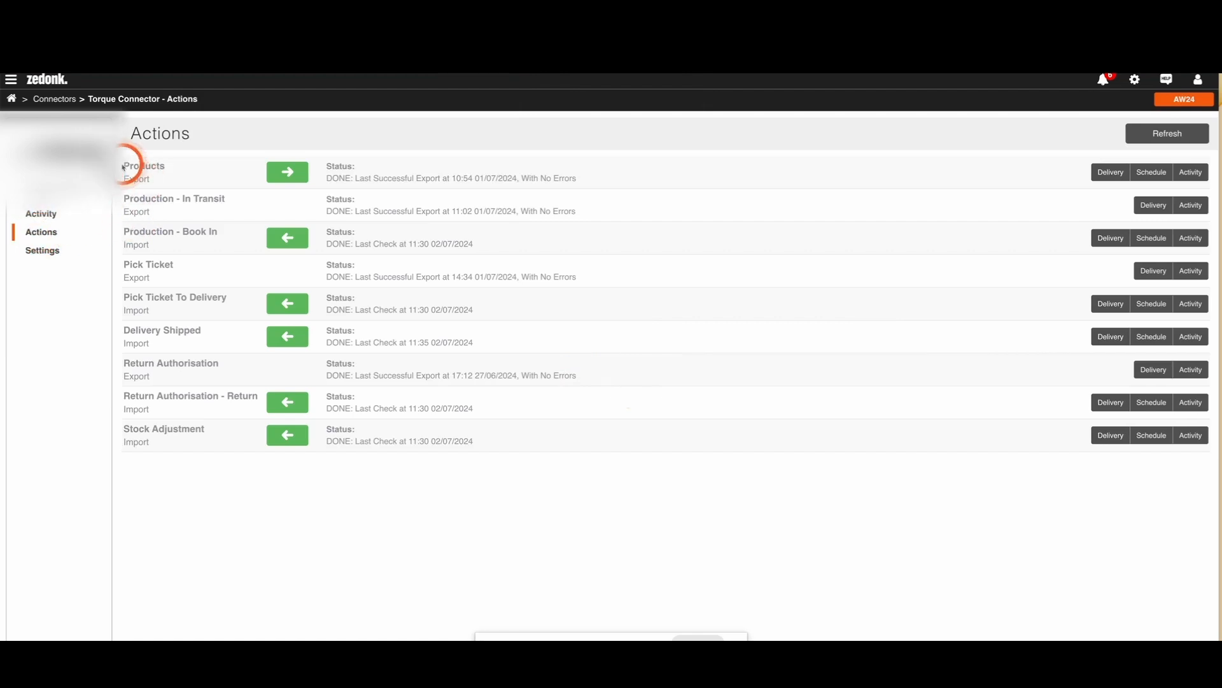
{"action": "left_click_drag", "start_coordinate": [124, 165], "coordinate": [171, 182]}
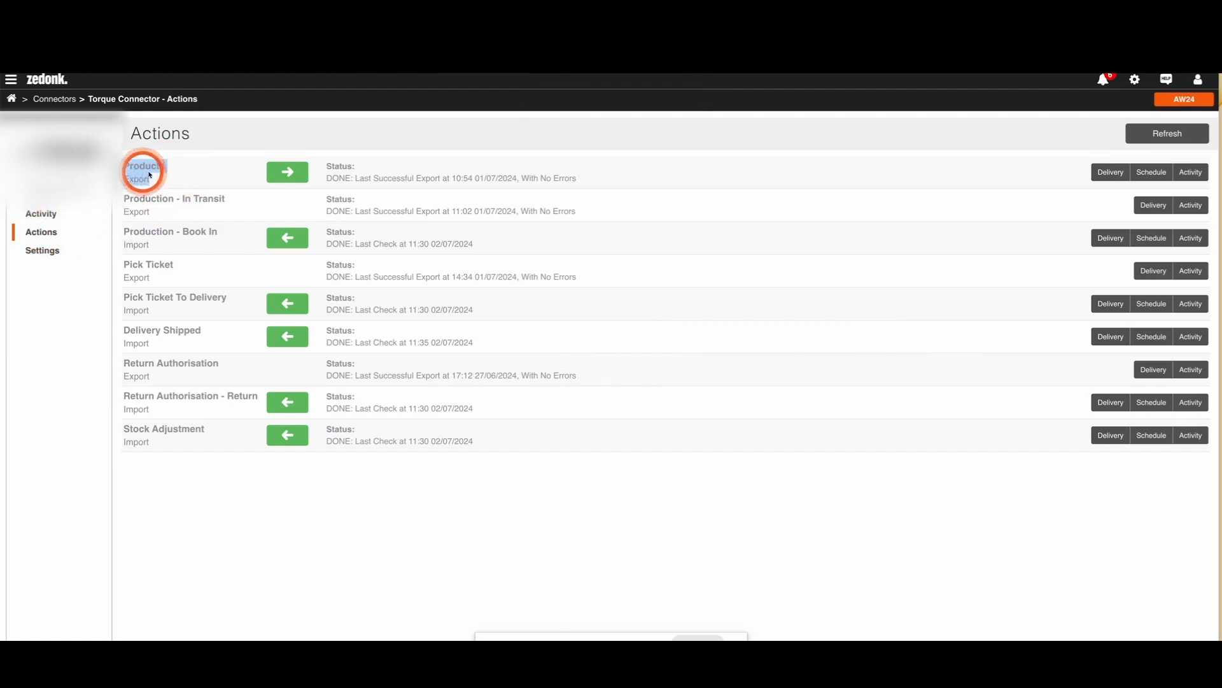
{"action": "left_click", "coordinate": [175, 175]}
{"action": "left_click", "coordinate": [288, 172]}
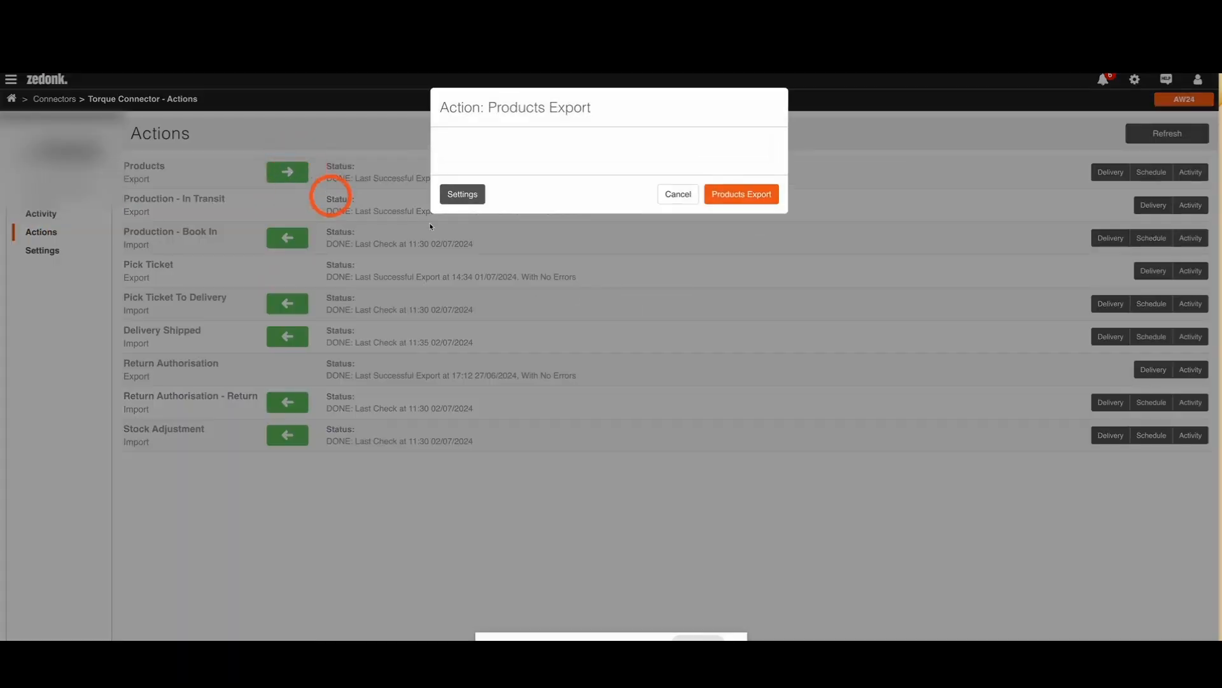
{"action": "left_click", "coordinate": [729, 198]}
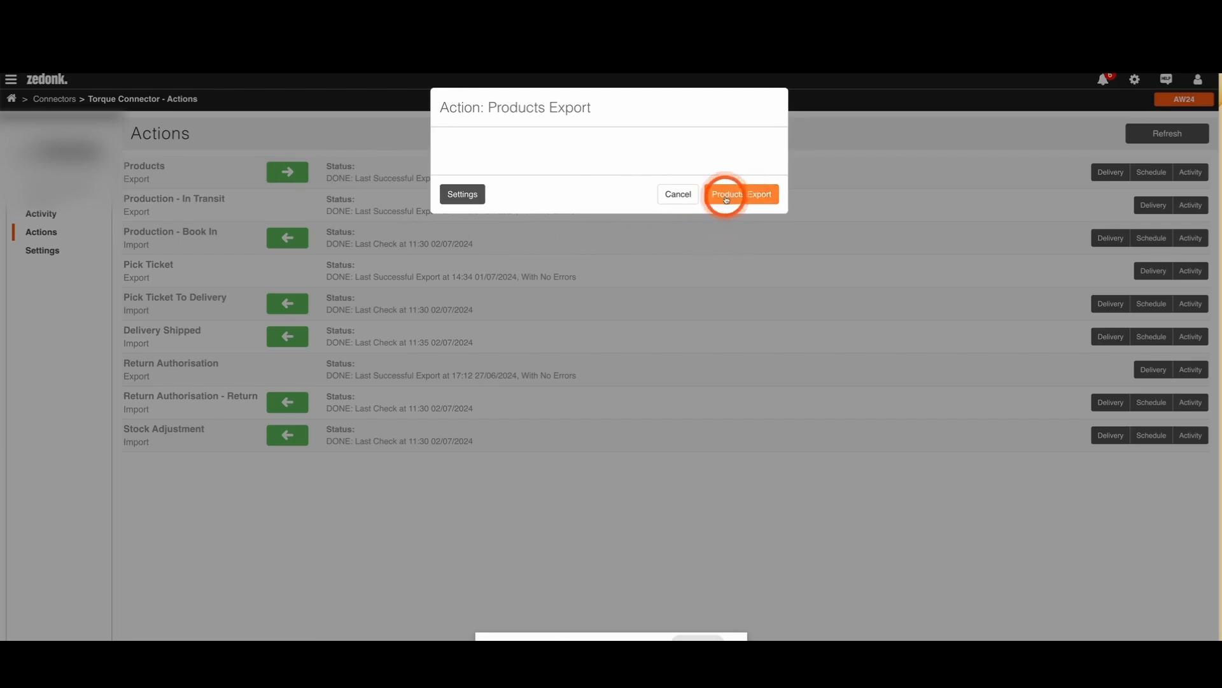